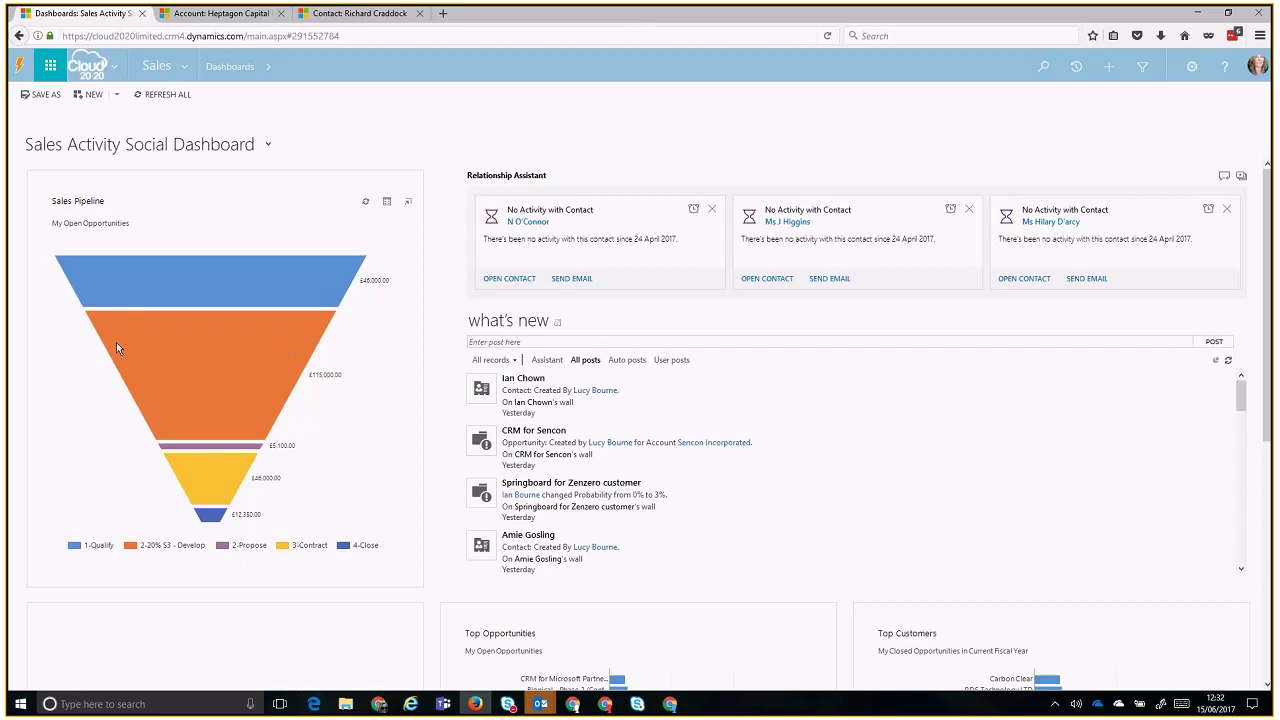
- Drill into the 2-20% S3 - Develop pipeline stage and show its revenue by Est. Close Date month
scroll(160, 425, "down", 1)
scroll(160, 425, "down", 5)
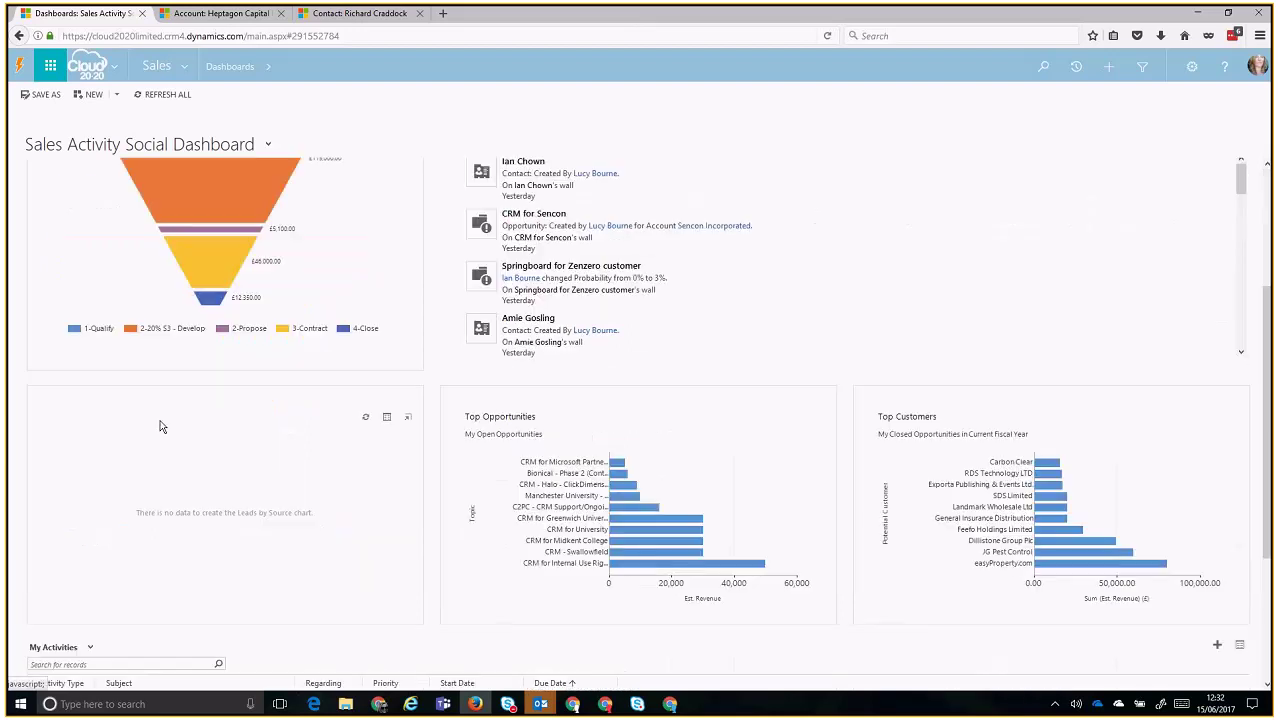
scroll(160, 425, "up", 5)
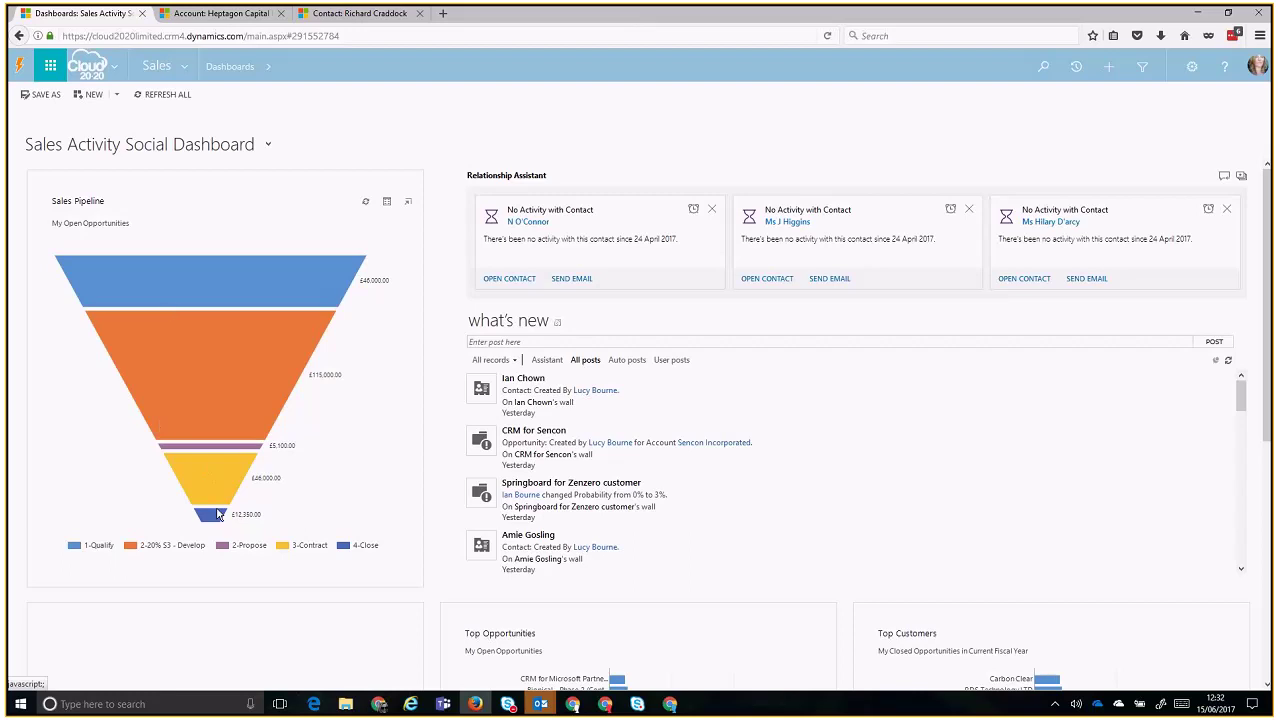
mouse_move(218, 518)
left_click(218, 362)
scroll(257, 677, "down", 3)
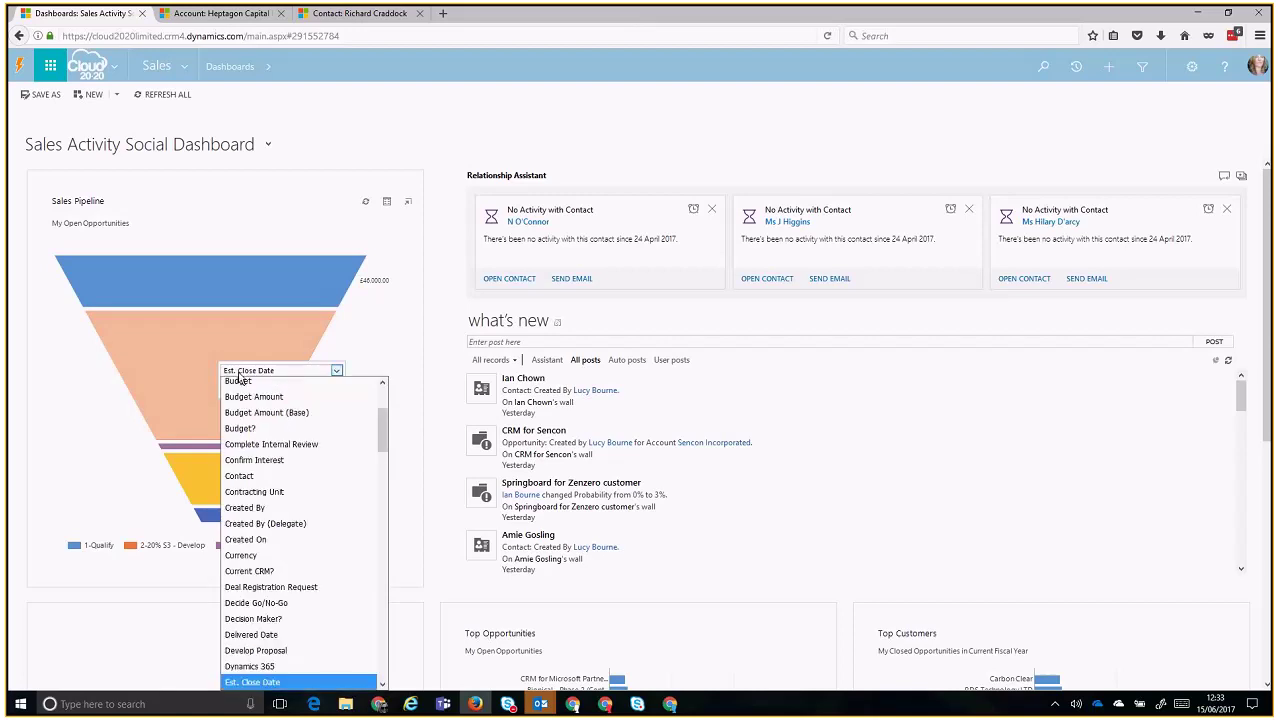
left_click(257, 677)
left_click(334, 385)
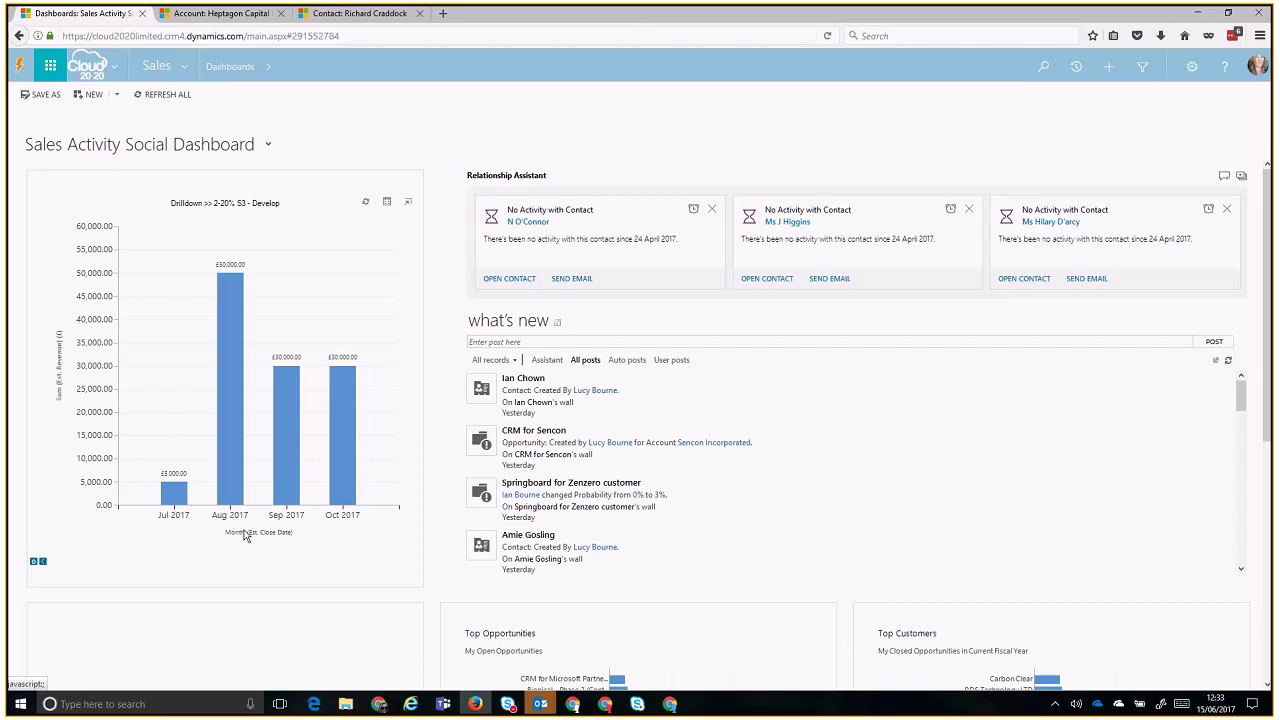
- Break the Aug 2017 bar down by Owner, then return to the original Sales Pipeline funnel
left_click(233, 388)
left_click(256, 396)
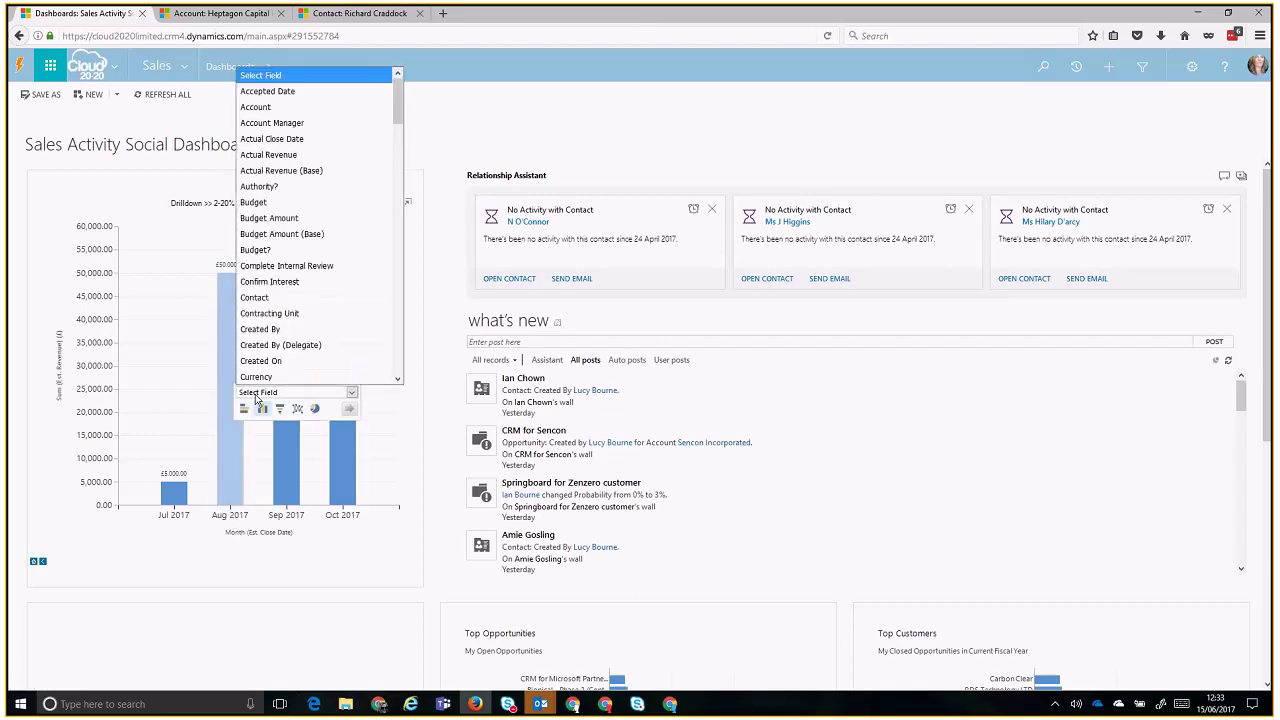
scroll(257, 360, "down", 10)
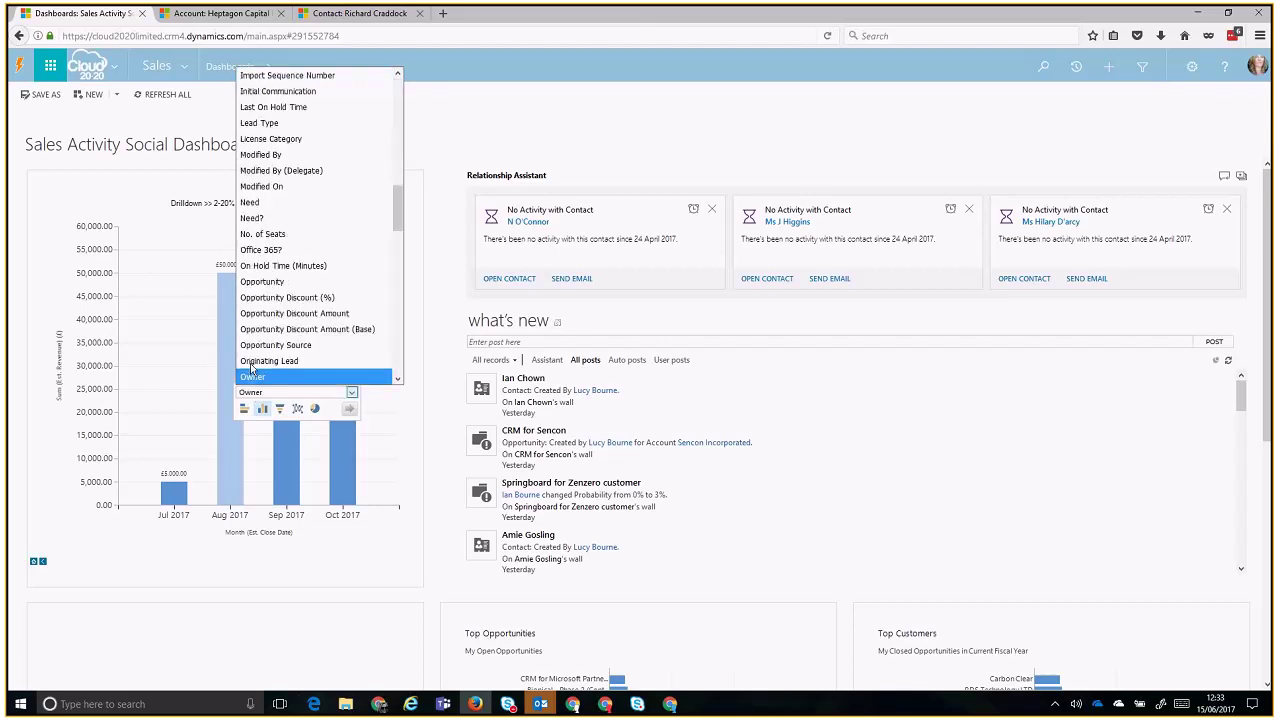
left_click(251, 370)
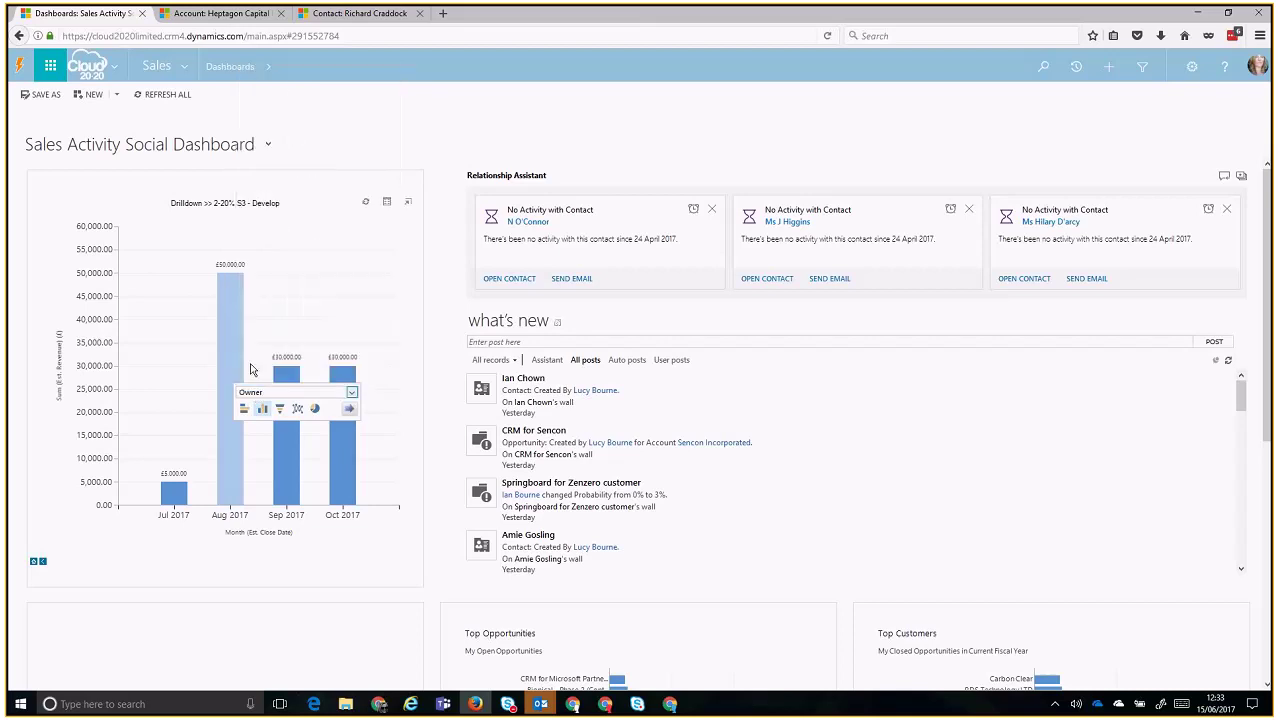
left_click(349, 410)
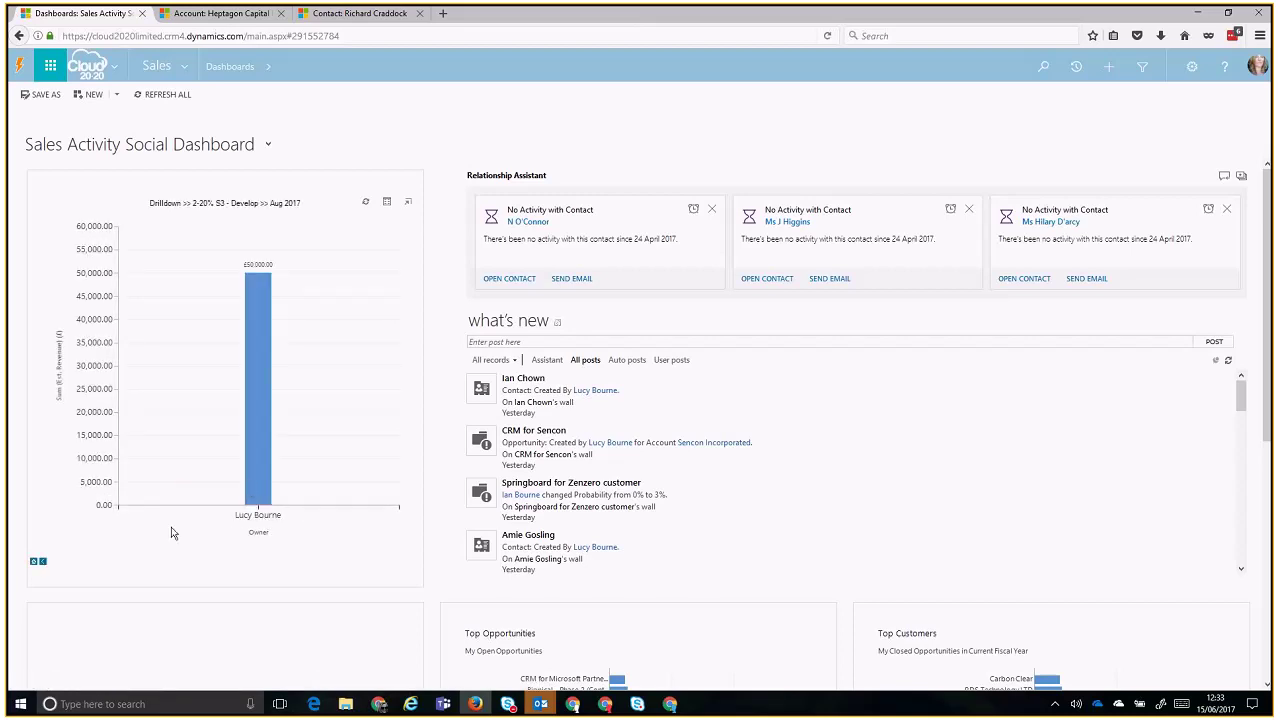
left_click(42, 564)
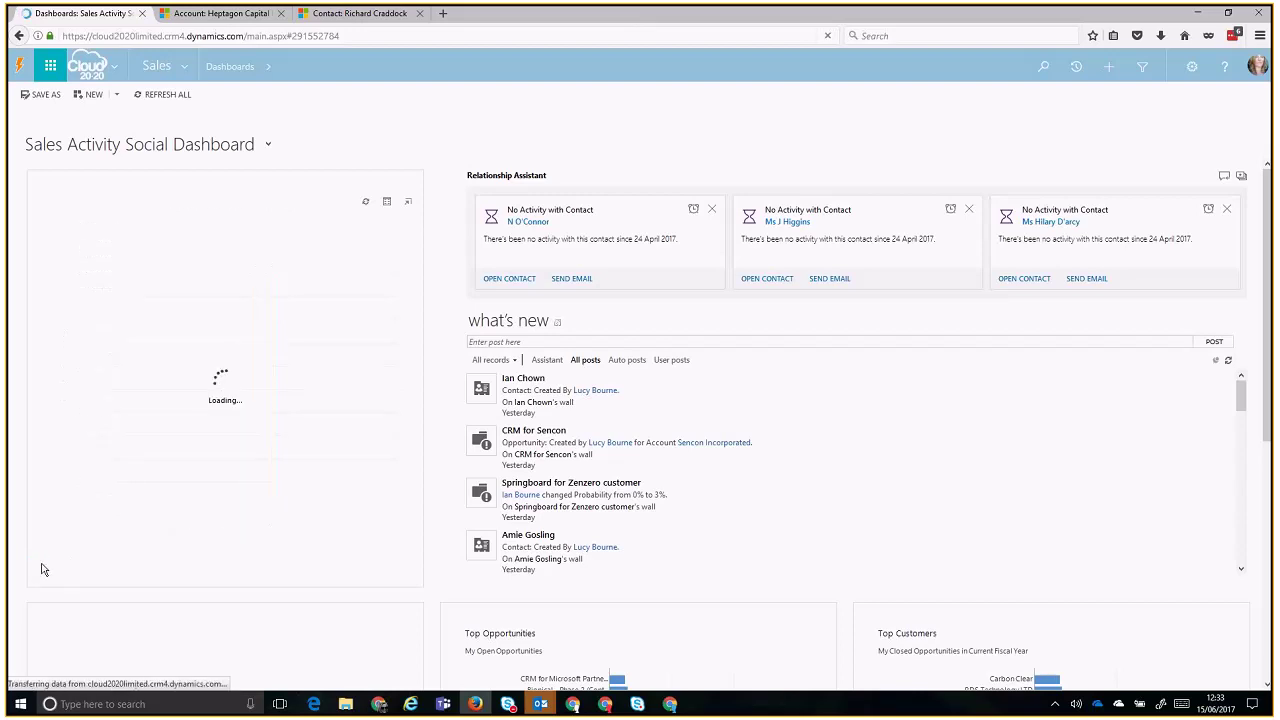
left_click(42, 564)
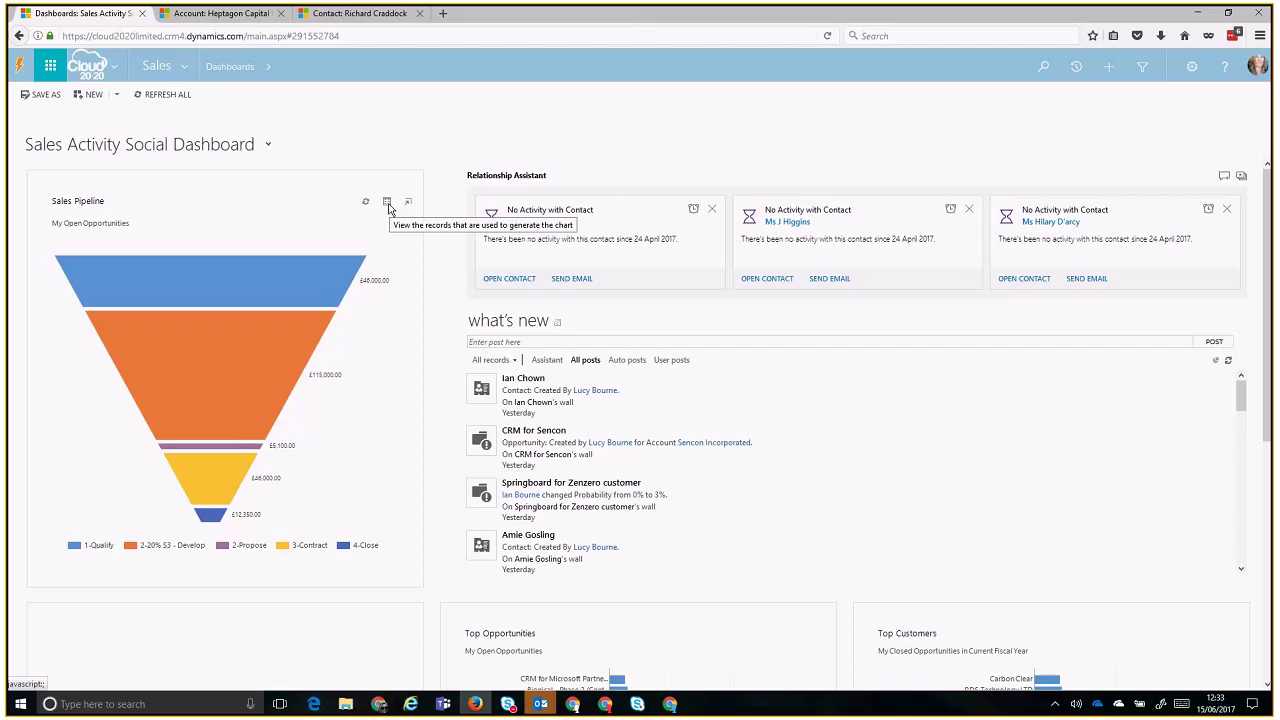
- View the pipeline chart's records filtered to the 1-Qualify stage, then close that window
left_click(388, 203)
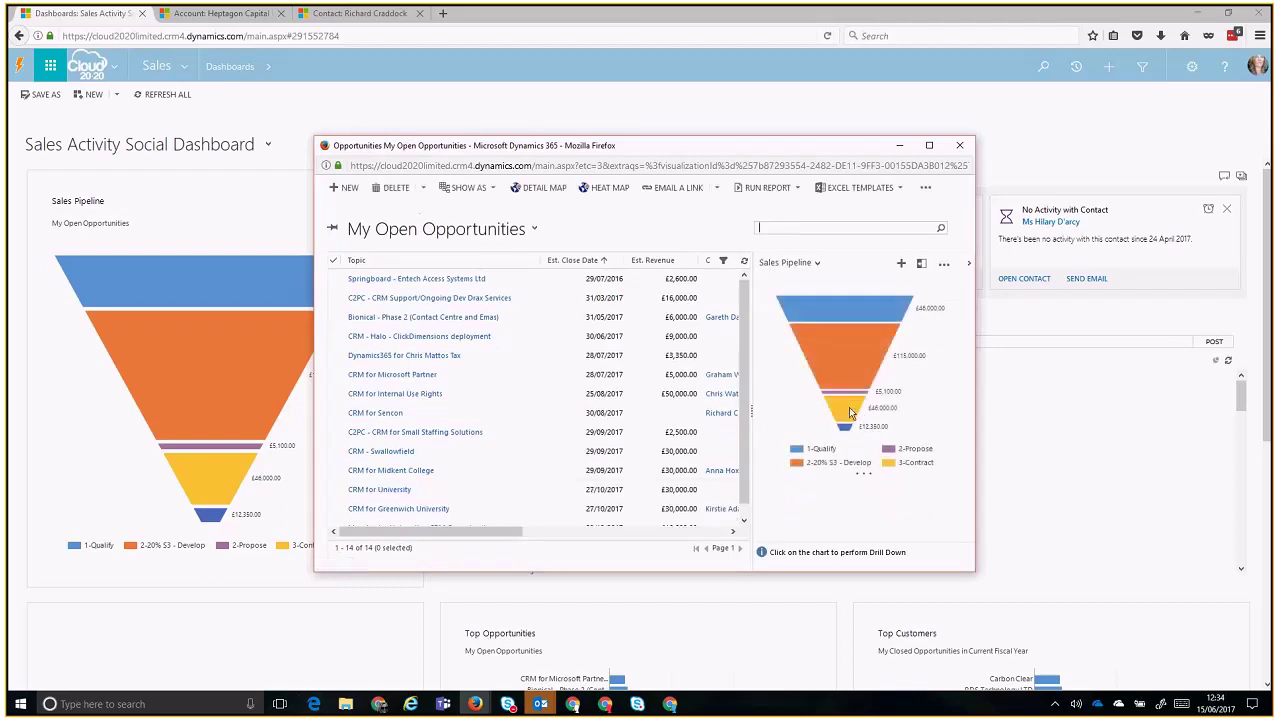
mouse_move(850, 413)
left_click(843, 433)
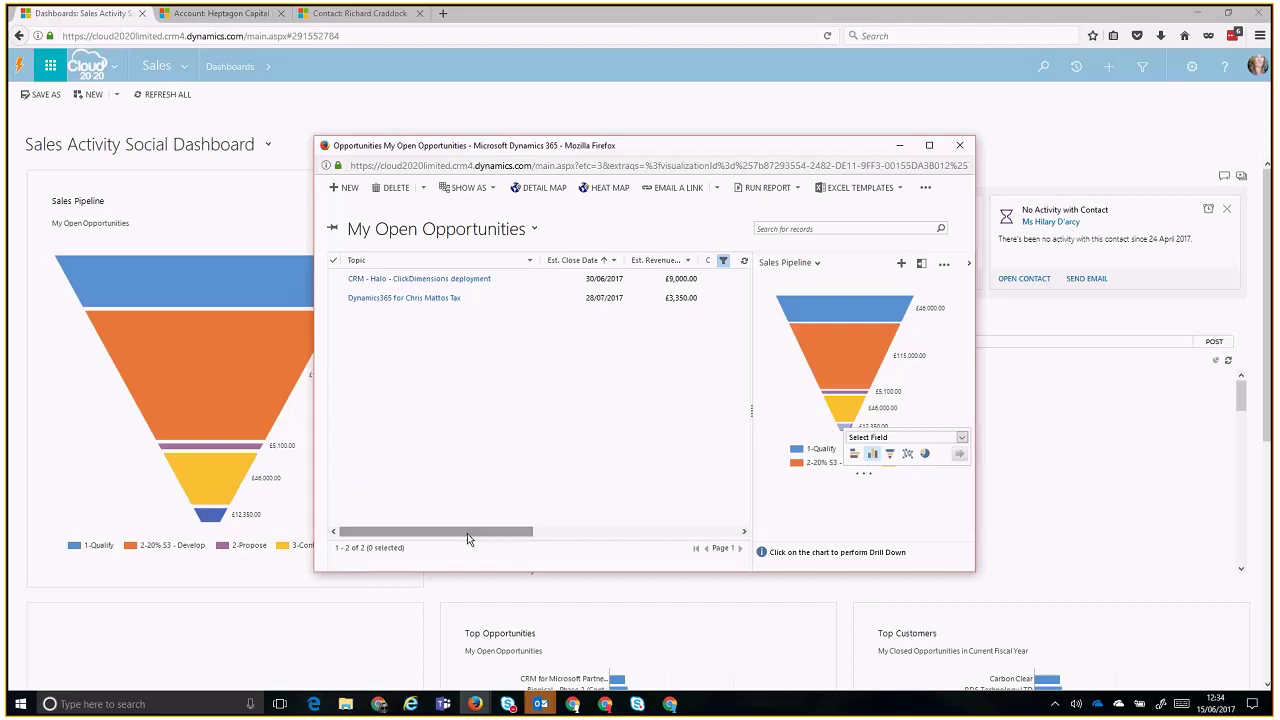
left_click_drag(467, 531, 360, 531)
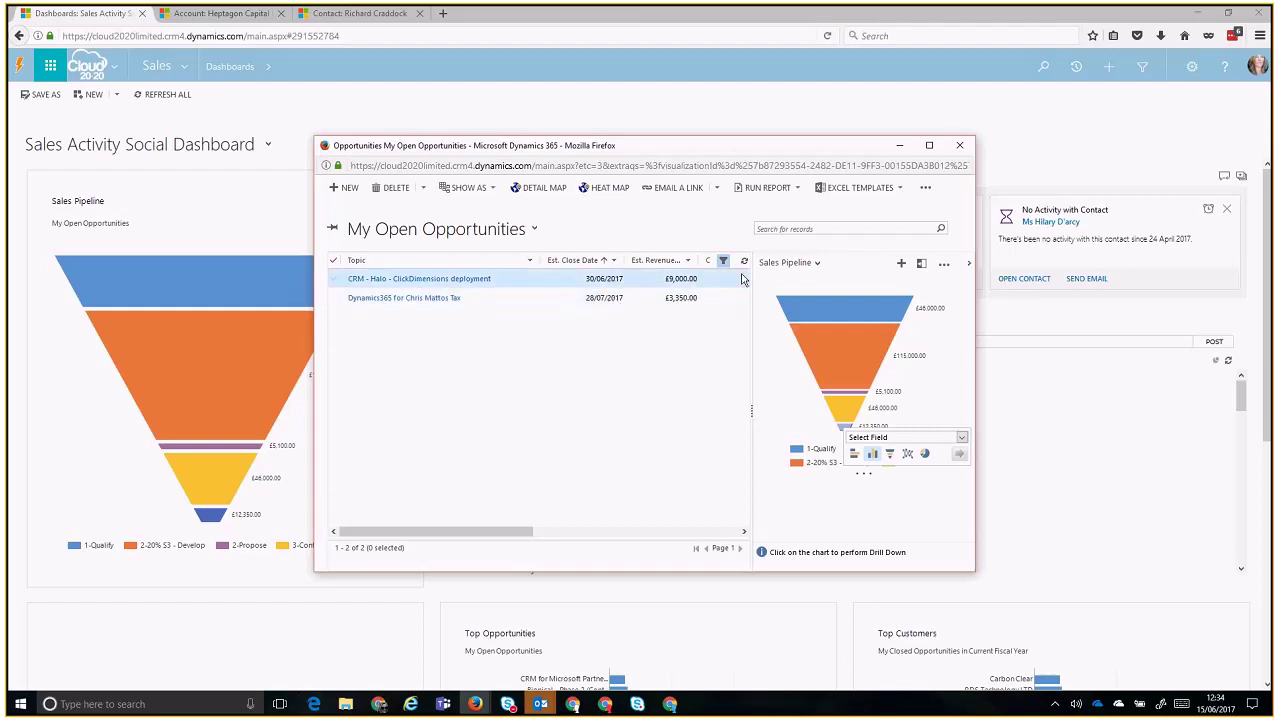
left_click(959, 145)
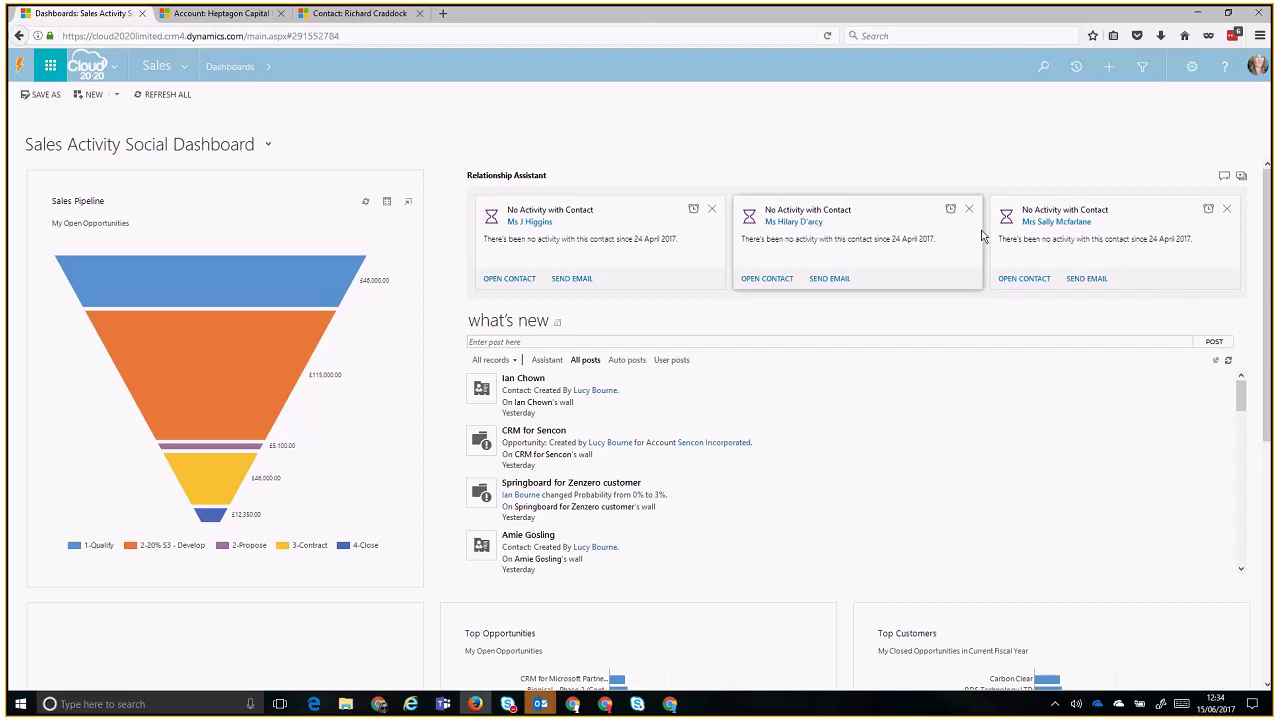
- Dismiss nine No Activity reminder cards and open the contact from the next card
left_click(968, 209)
left_click(966, 210)
left_click(966, 210)
left_click(969, 210)
left_click(969, 209)
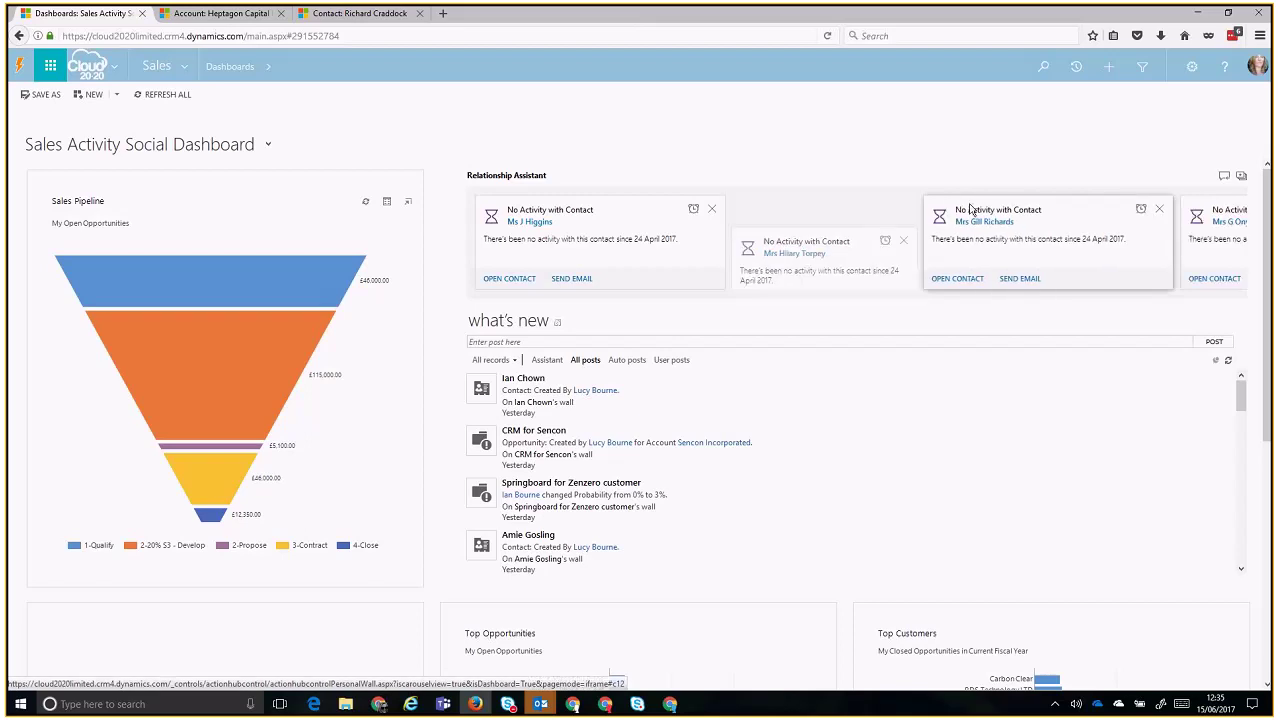
left_click(970, 210)
left_click(969, 210)
left_click(969, 210)
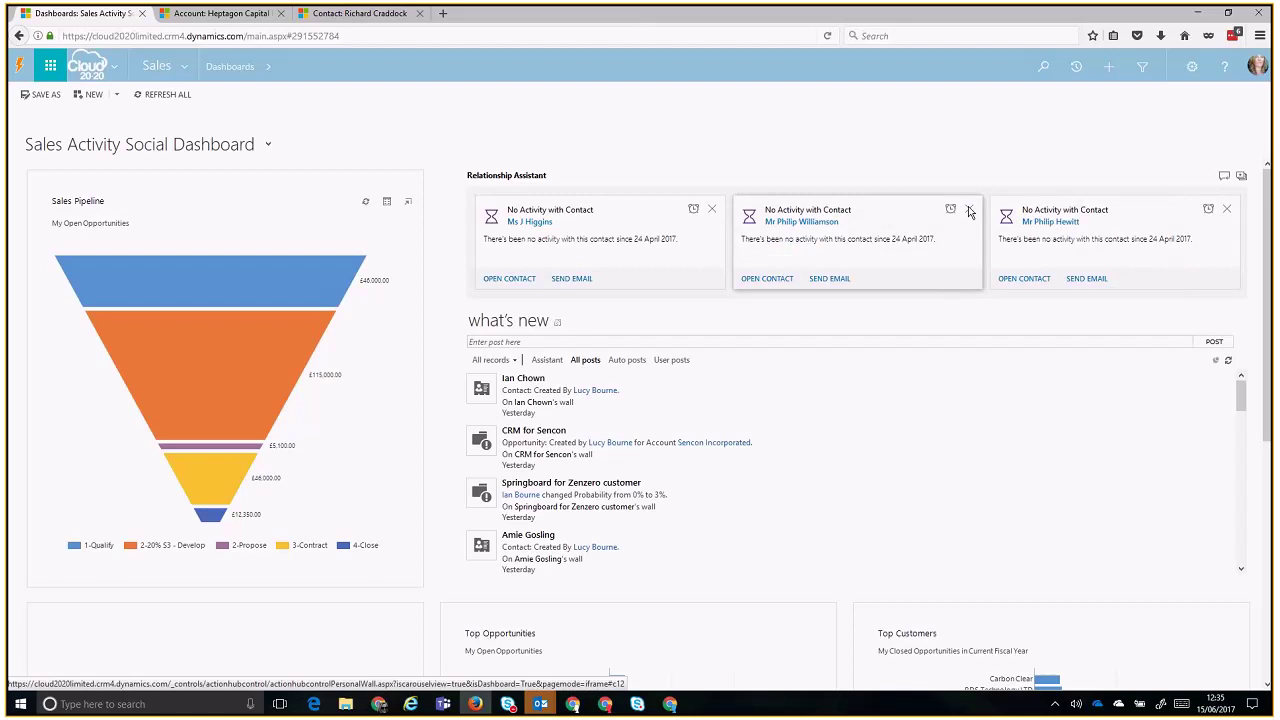
left_click(969, 210)
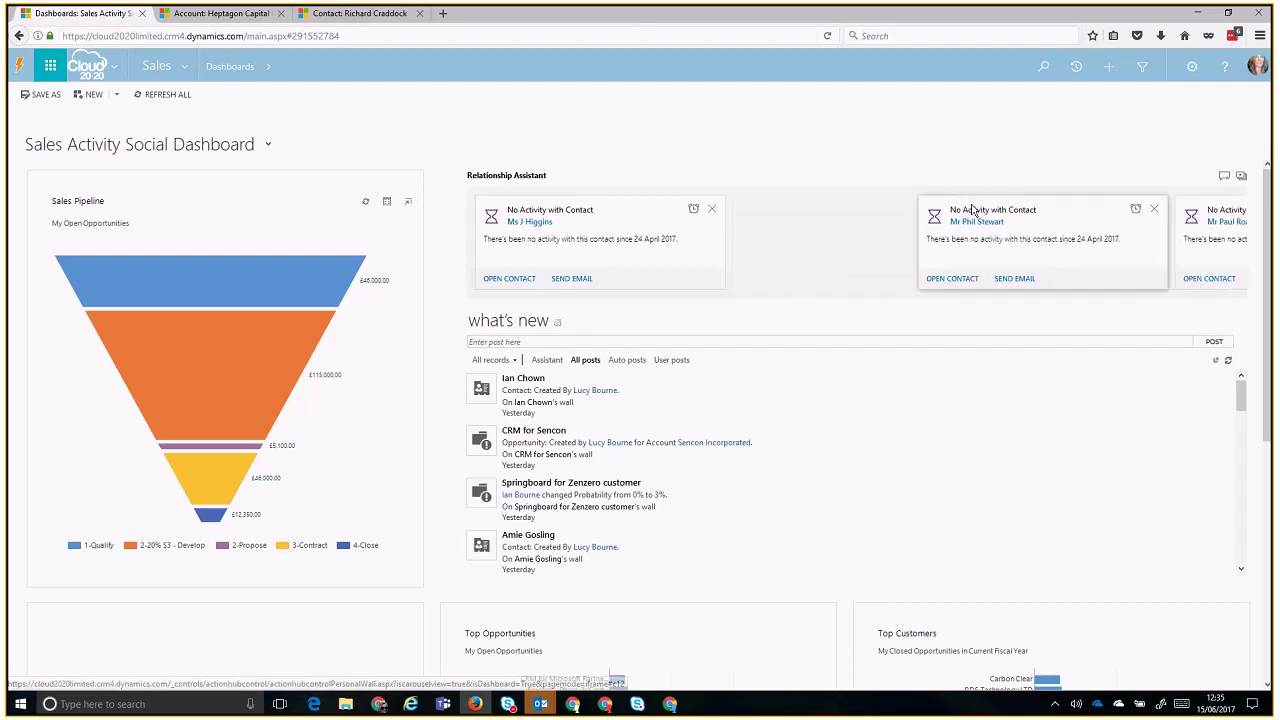
left_click(971, 209)
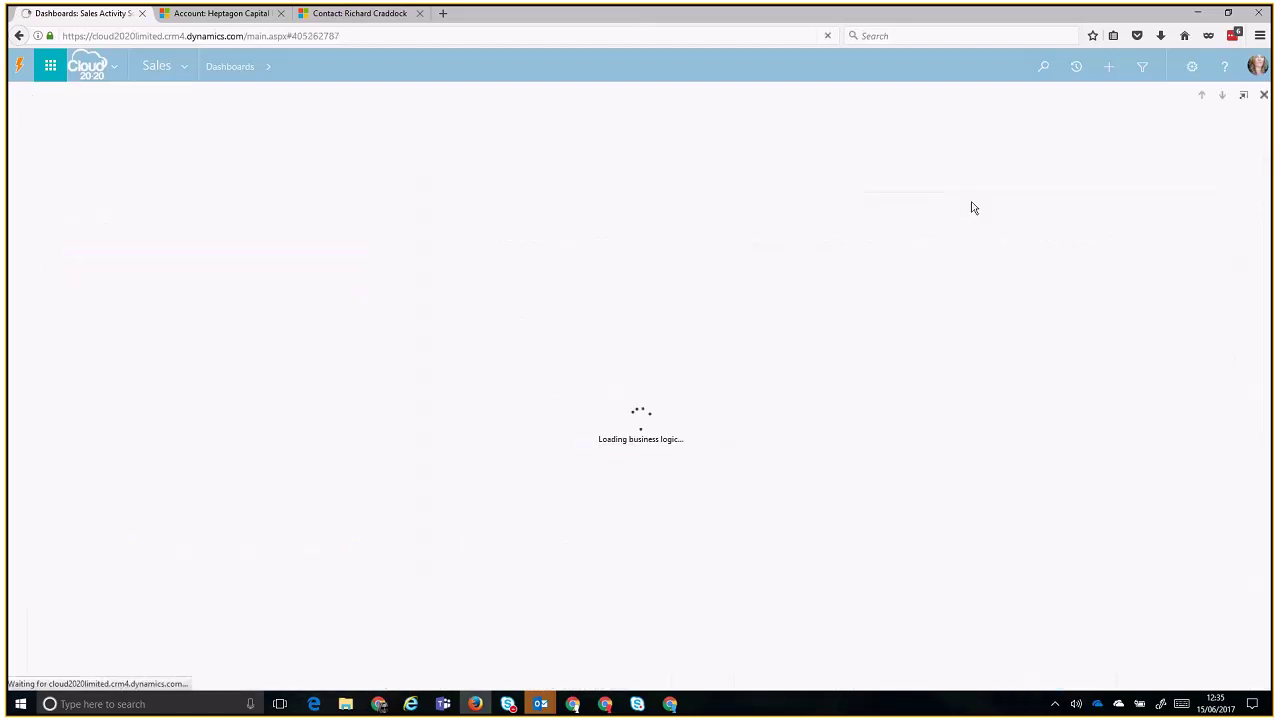
- Go back from the contact form to the Sales Activity Social Dashboard
left_click(19, 37)
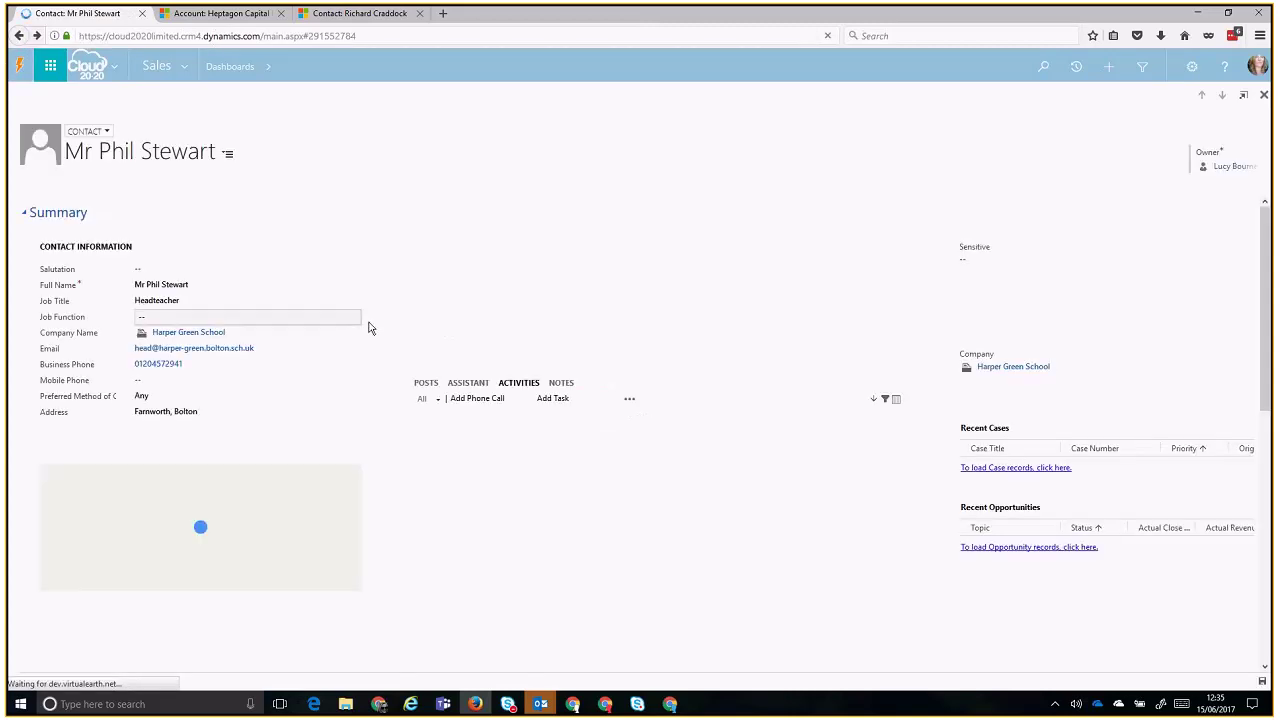
left_click(18, 41)
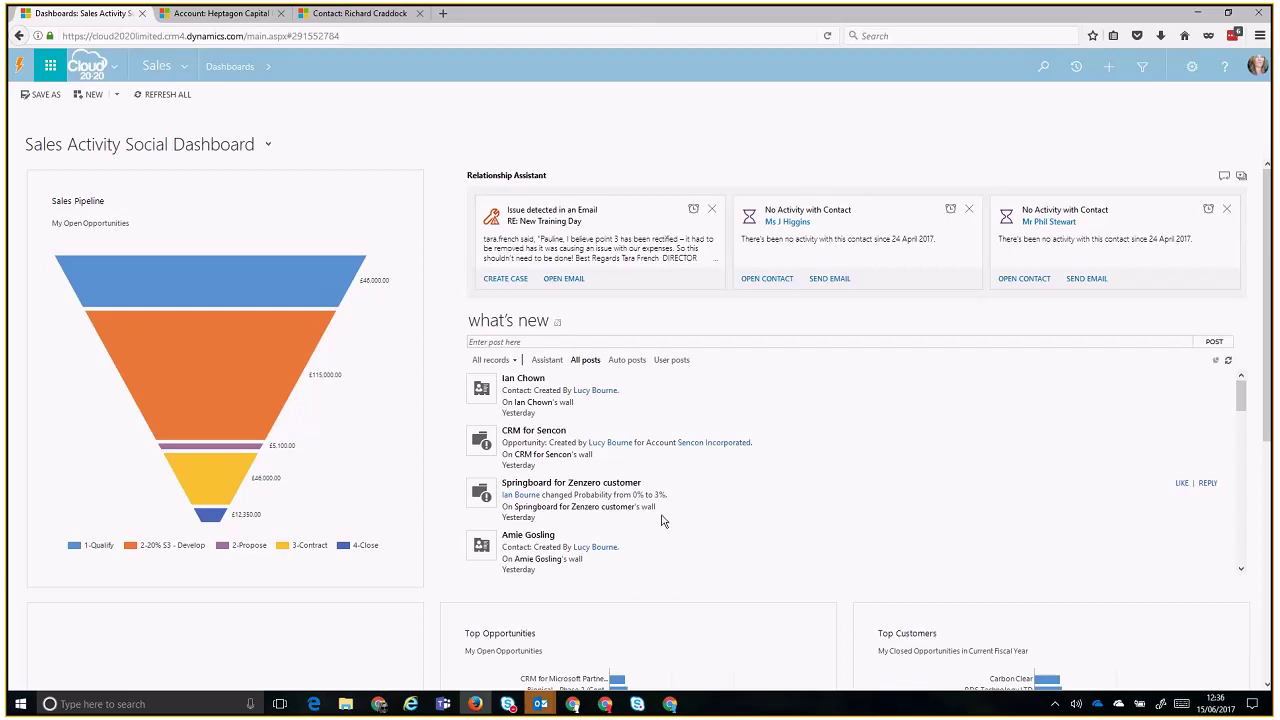
- Like the Springboard for Zenzero customer post and post the reply 'Well done!'
left_click_drag(674, 520, 505, 503)
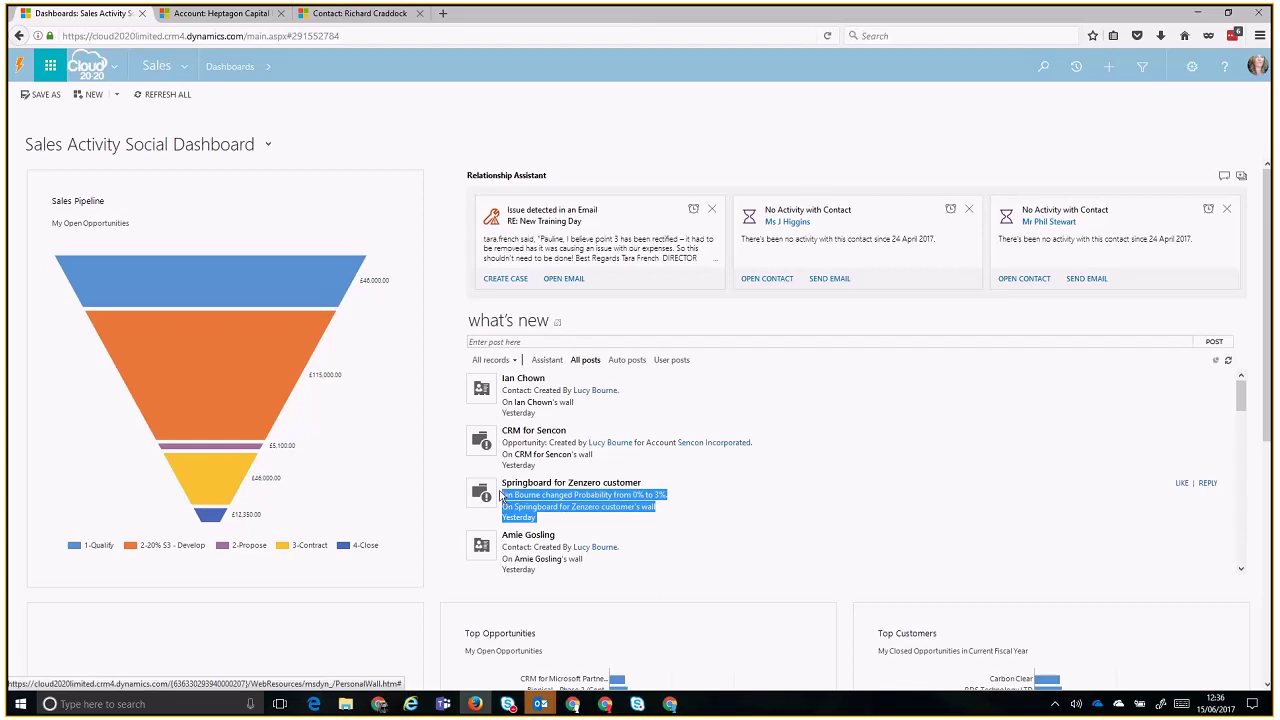
left_click(622, 533)
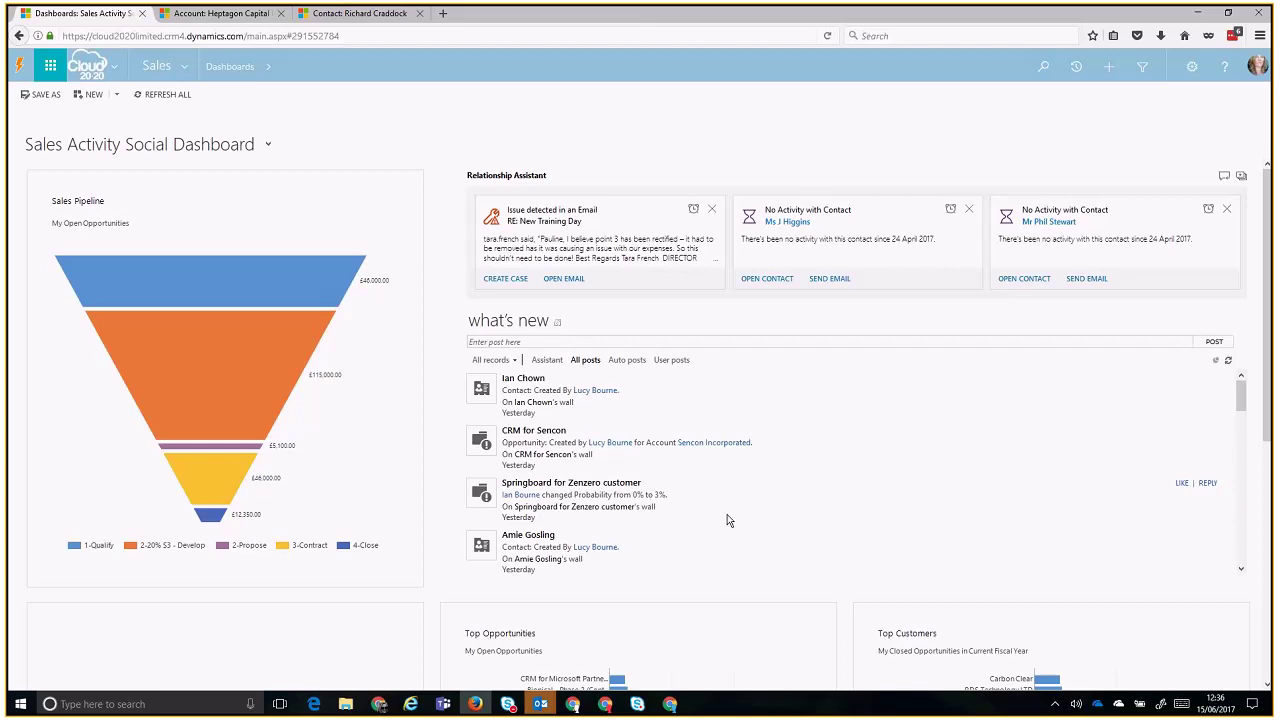
left_click(1182, 484)
left_click(1206, 485)
type("Well done!")
key("Return")
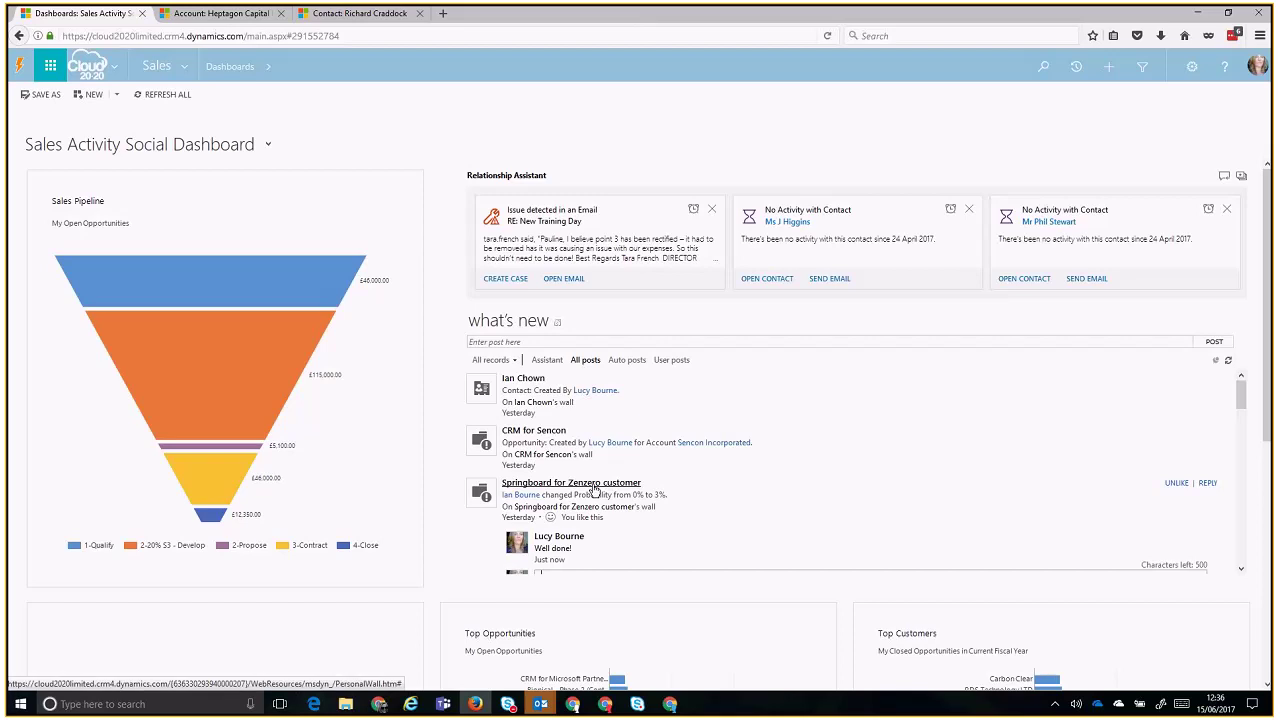
mouse_move(1241, 402)
left_mouse_down()
mouse_move(1241, 438)
mouse_move(1243, 400)
left_mouse_up()
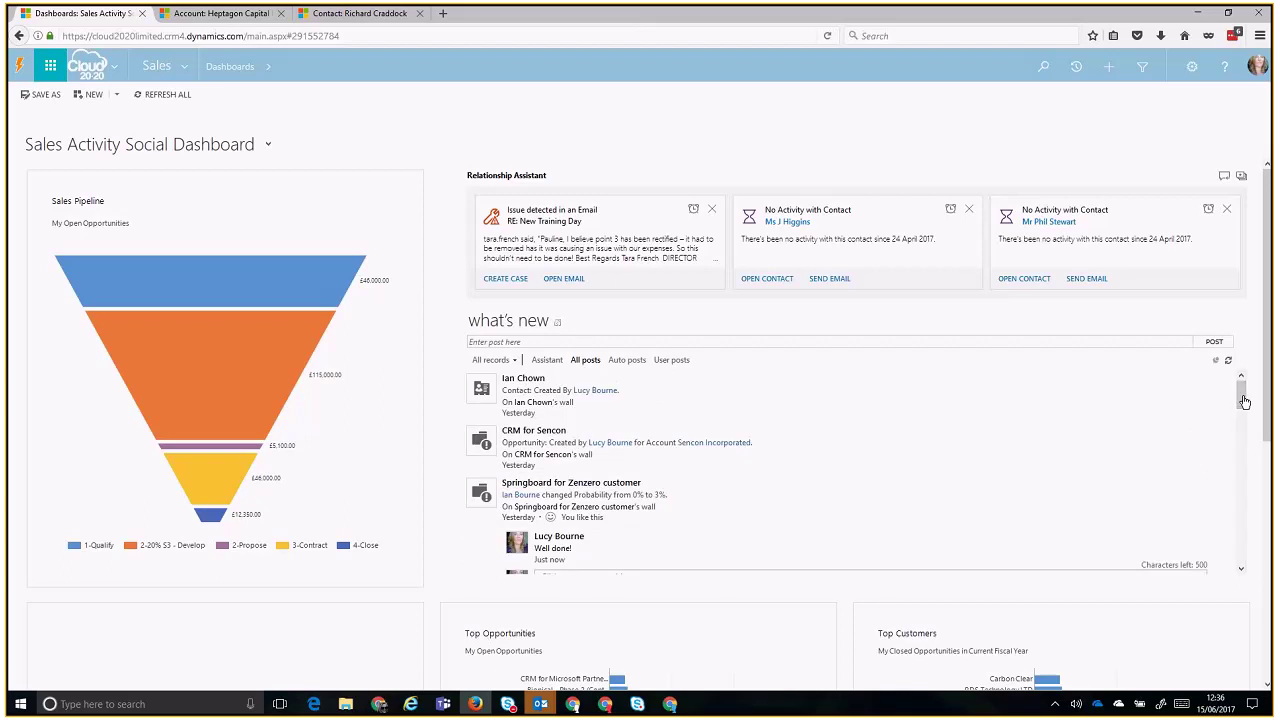
left_click(871, 341)
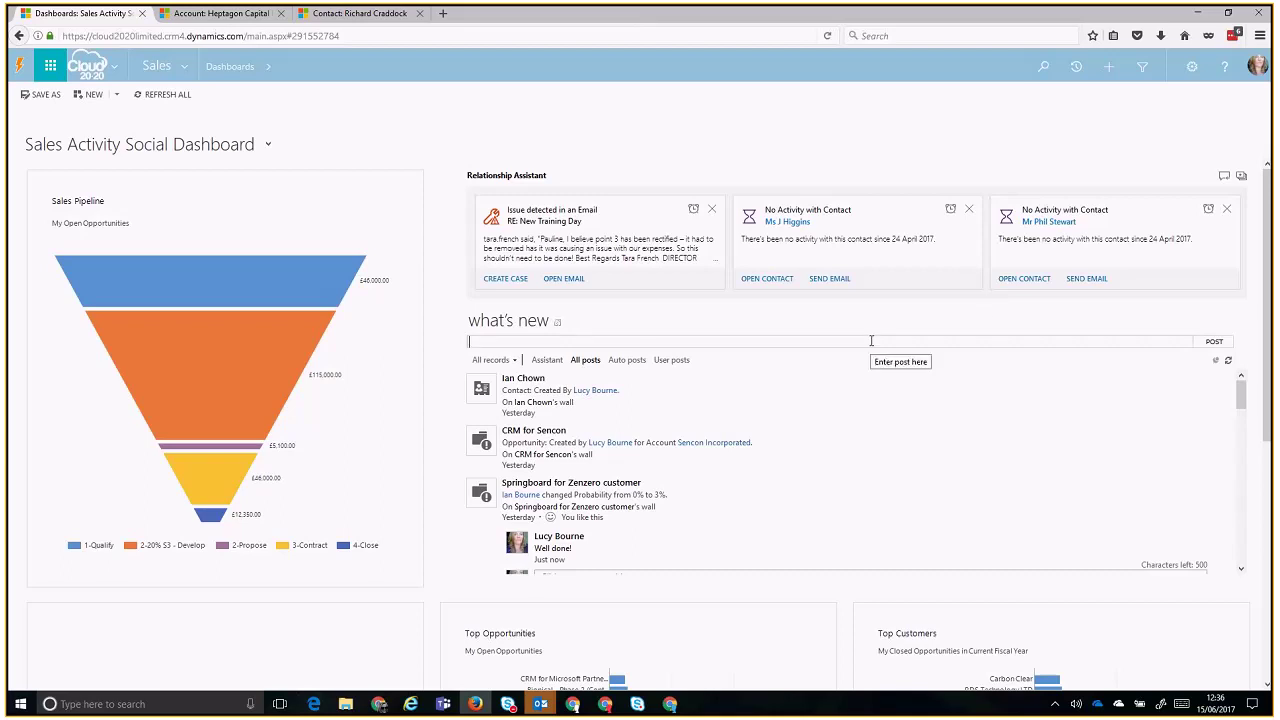
type("Gret work this week team!")
type("good work on the @Spriongbo")
key("BackSpace")
key("BackSpace")
key("BackSpace")
key("BackSpace")
key("BackSpace")
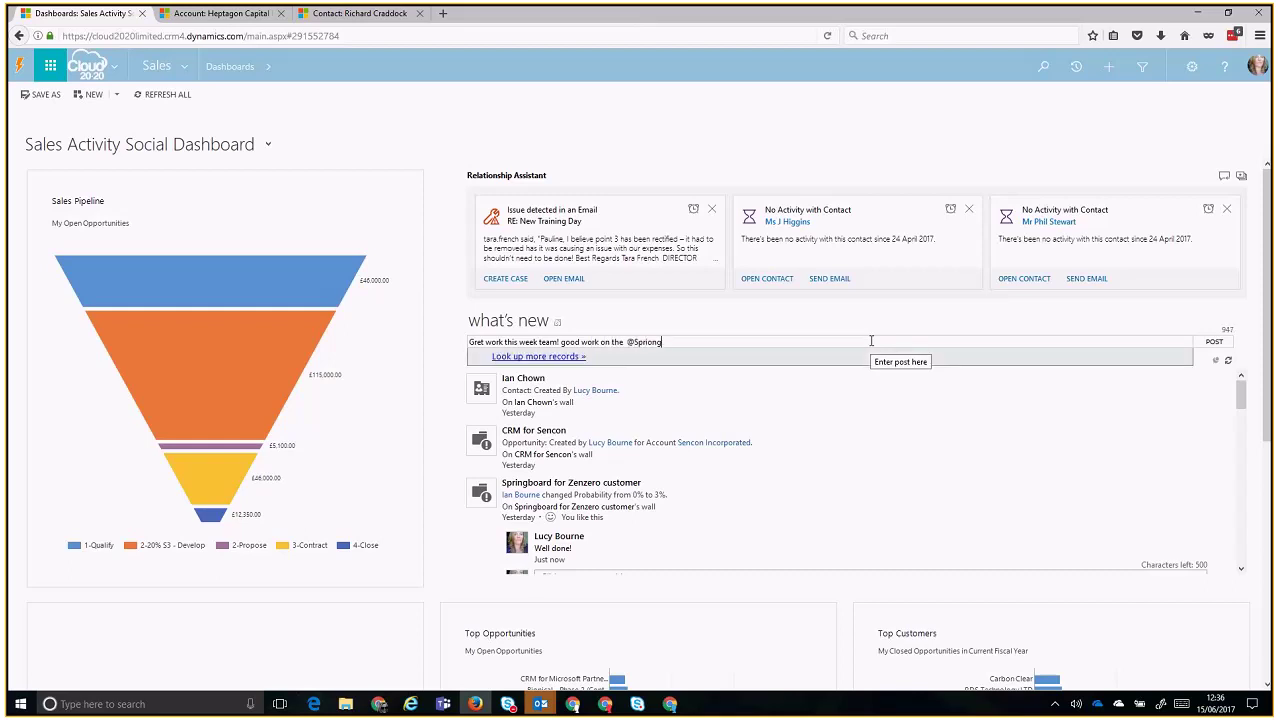
type("ngboard")
left_click(870, 355)
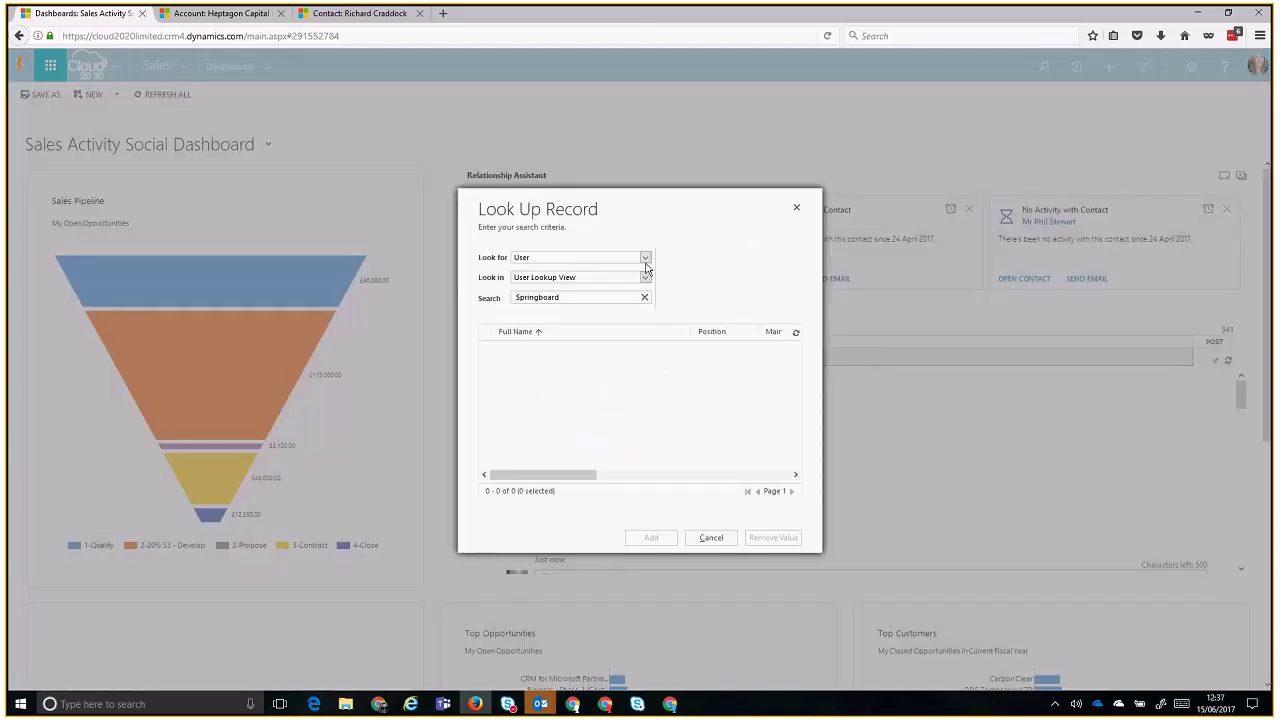
left_click(796, 207)
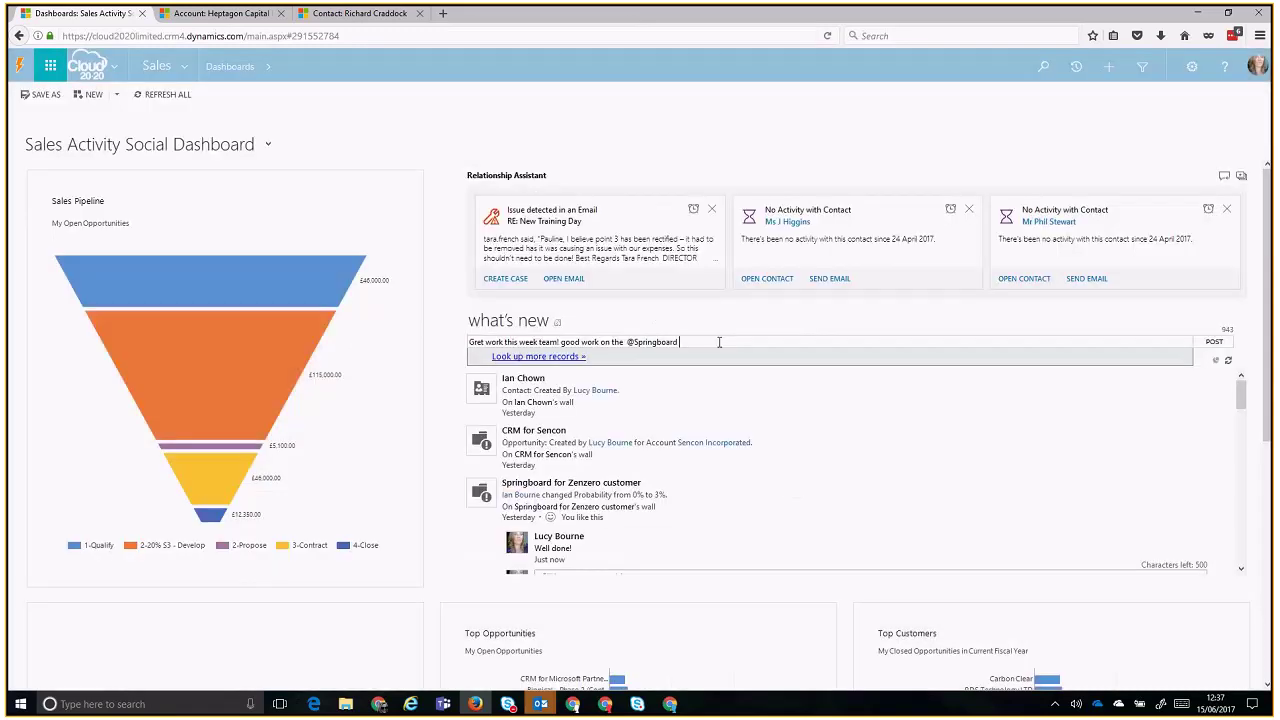
key("BackSpace")
key("BackSpace")
key("BackSpace")
key("BackSpace")
key("BackSpace")
key("BackSpace")
key("BackSpace")
key("BackSpace")
key("BackSpace")
key("BackSpace")
key("BackSpace")
key("BackSpace")
type("crm")
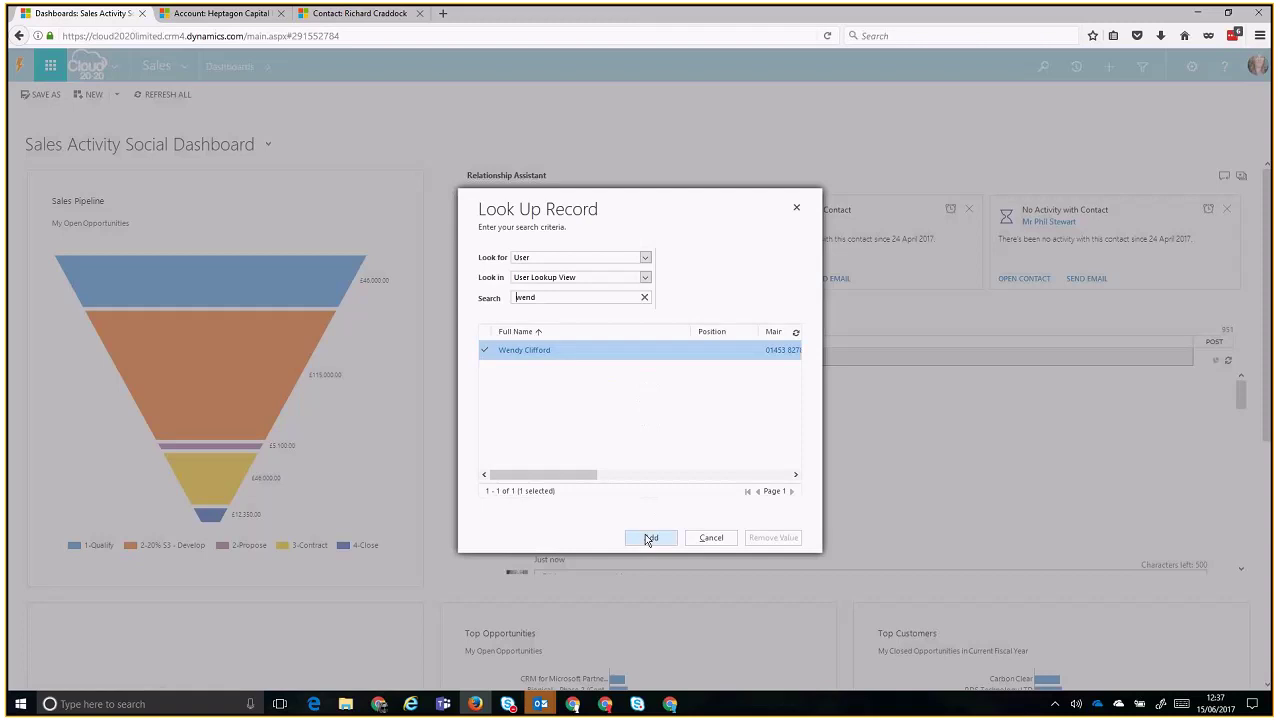
left_click(650, 538)
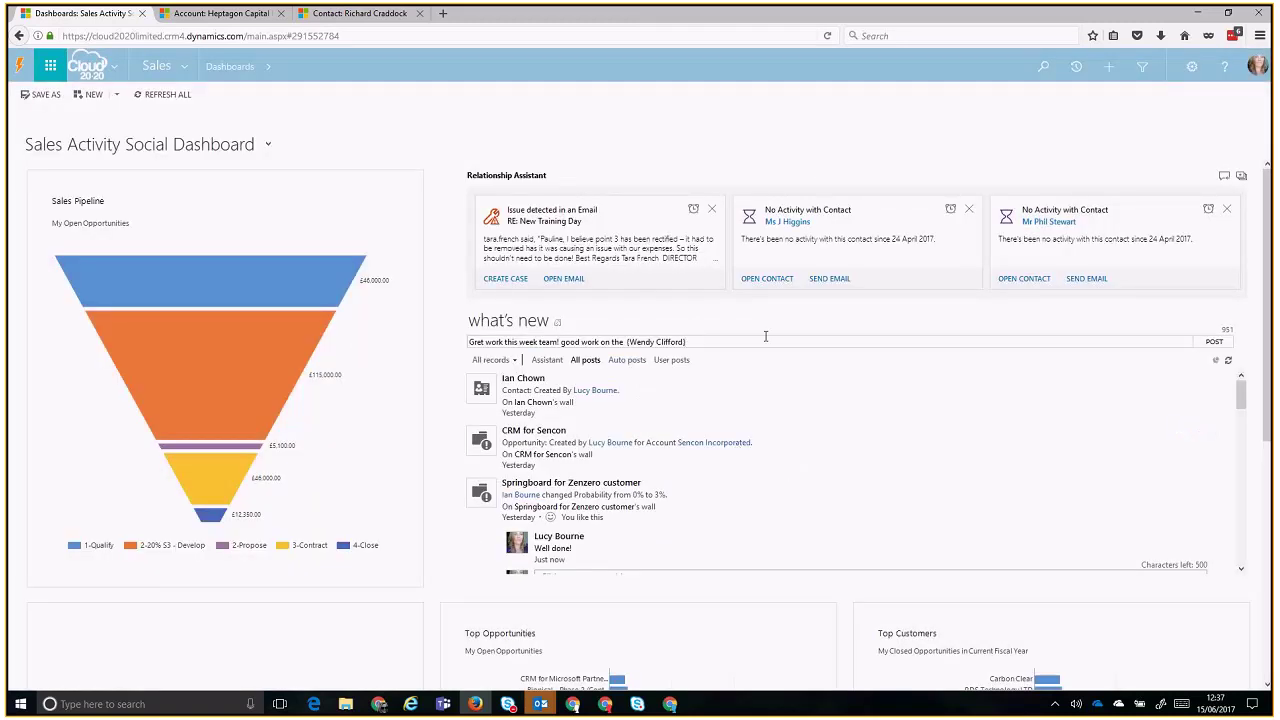
key("Return")
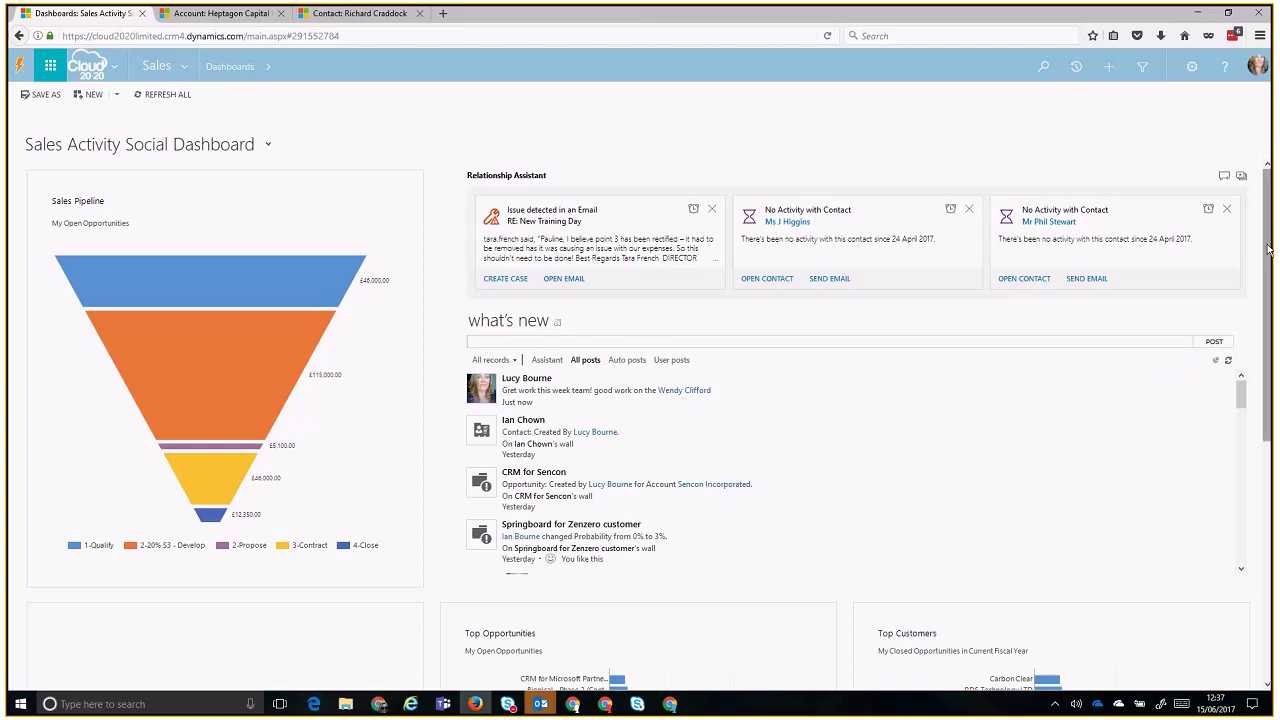
- Widen the My Activities Regarding column so full record names show
scroll(1268, 330, "down", 2)
scroll(1268, 330, "down", 3)
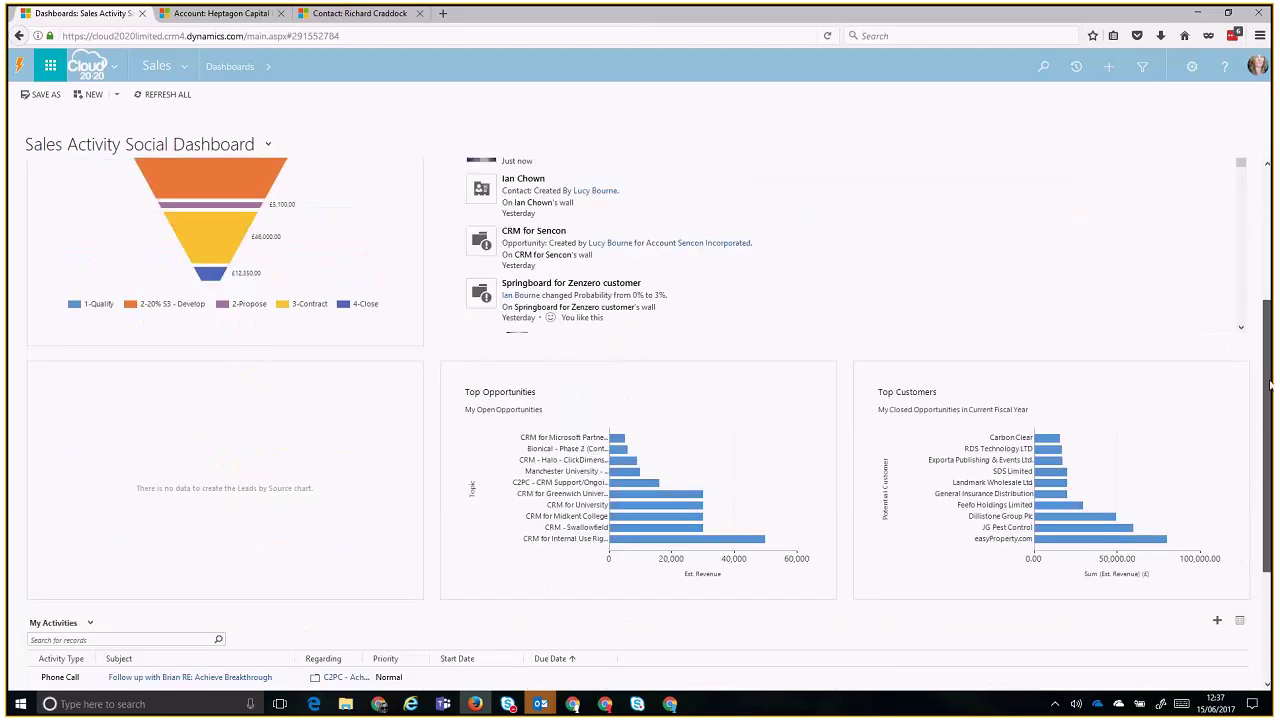
scroll(1270, 385, "down", 4)
mouse_move(162, 312)
left_mouse_down()
mouse_move(316, 327)
mouse_move(184, 325)
left_mouse_up()
left_click(186, 325)
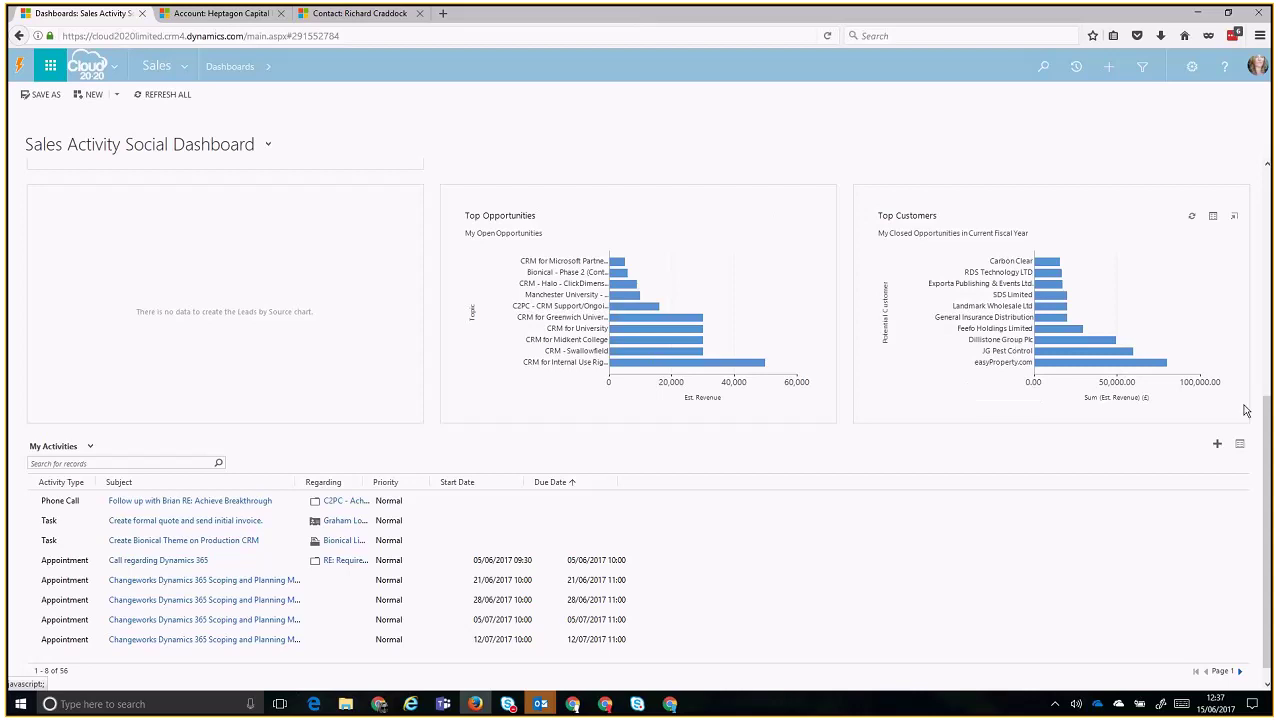
scroll(1260, 415, "down", 1)
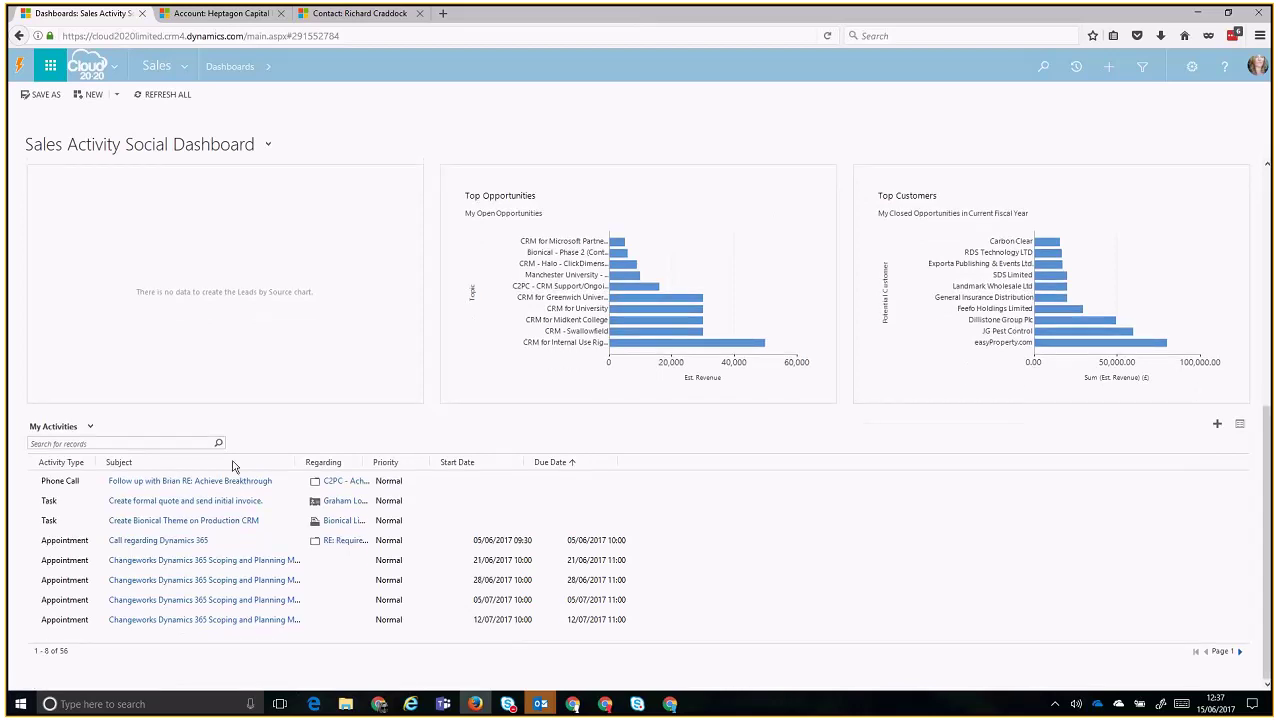
left_click(500, 519)
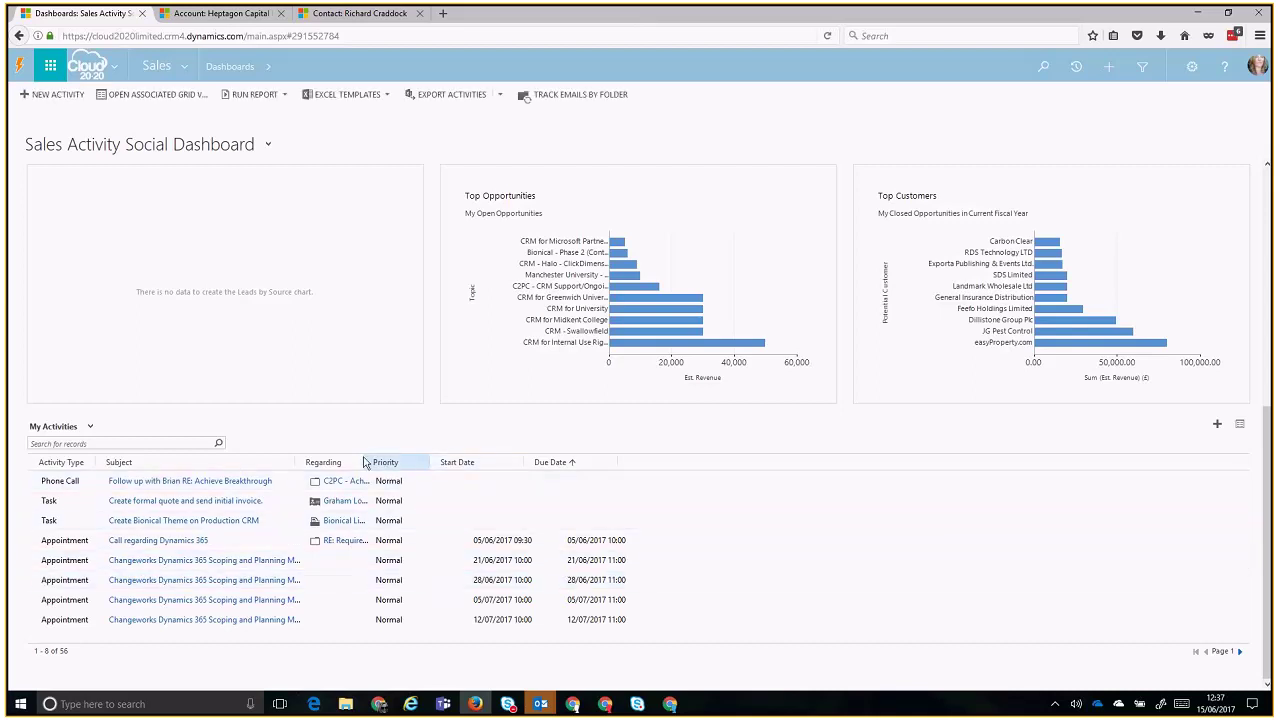
left_click_drag(362, 461, 528, 462)
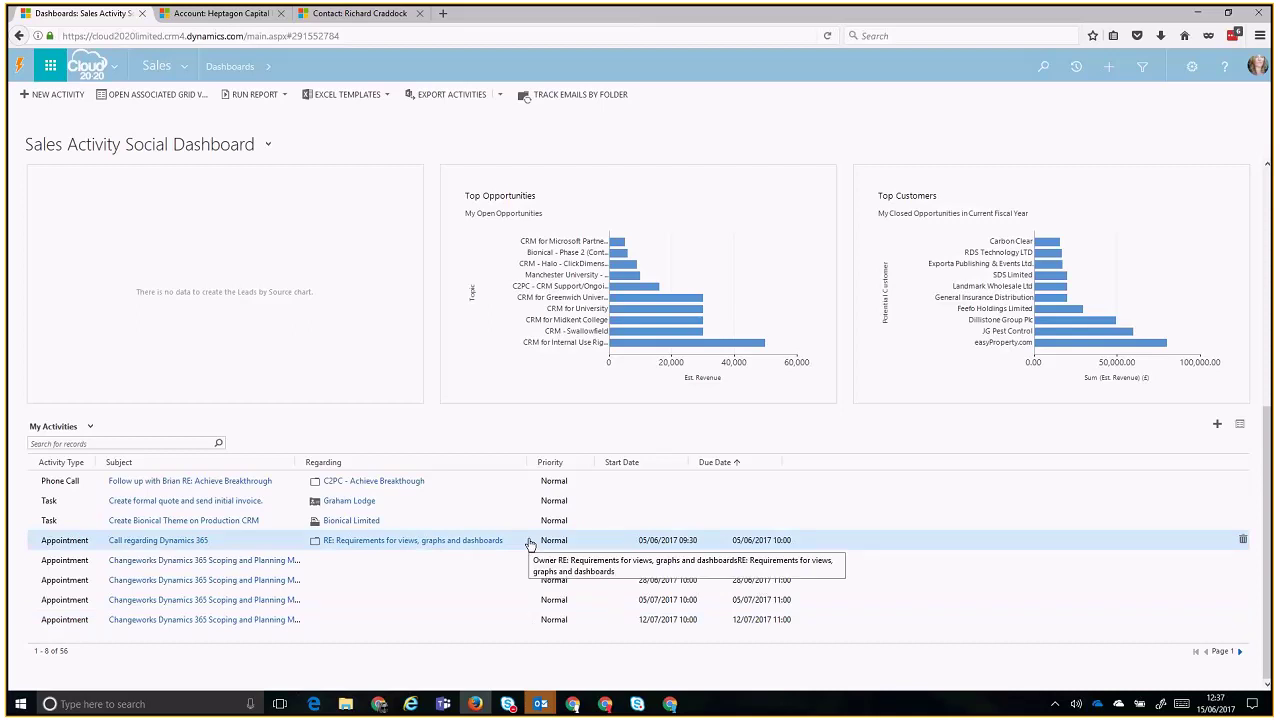
- Select the Phone Call, quote and invoice, and Create Bionical Theme activities in turn
left_click(507, 488)
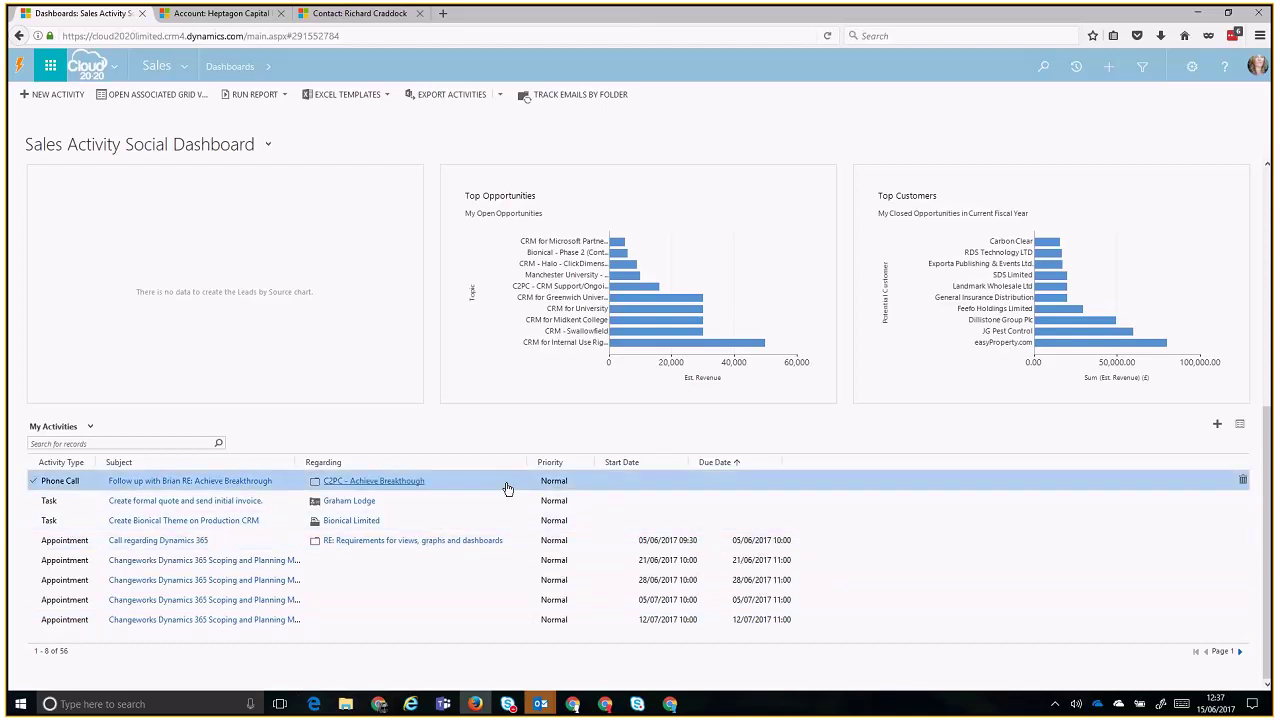
left_click(414, 505)
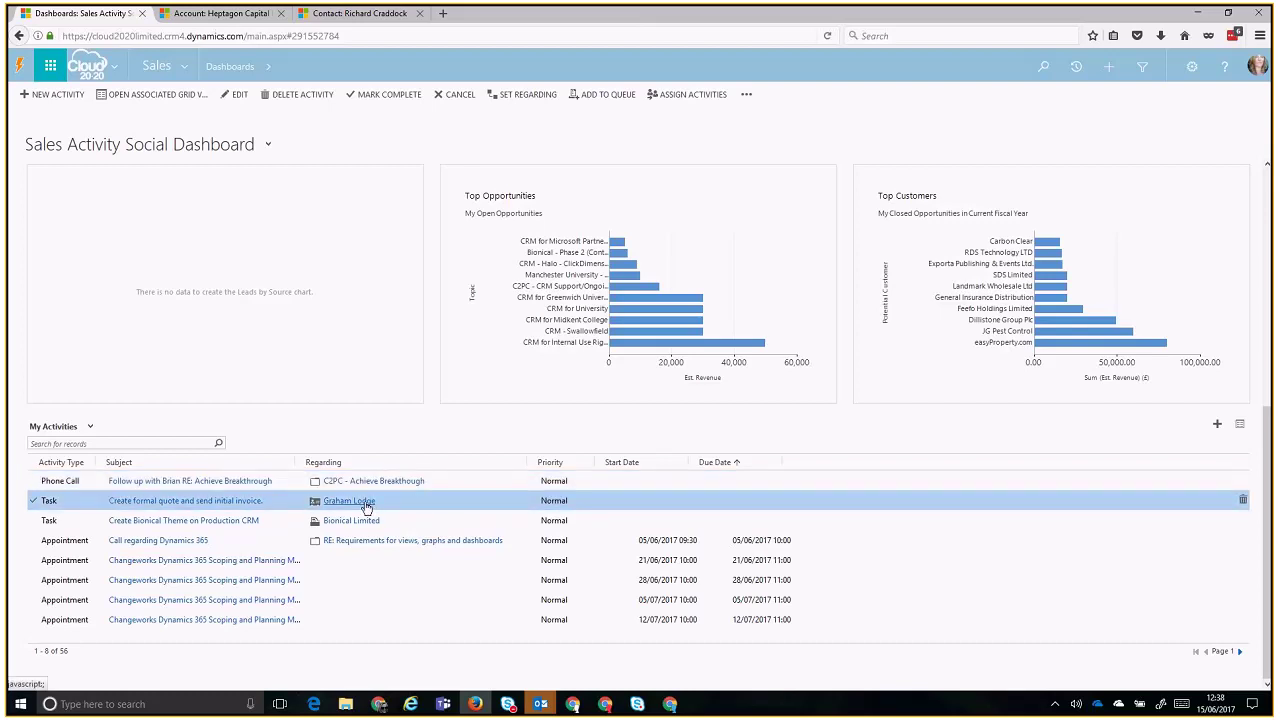
left_click(414, 520)
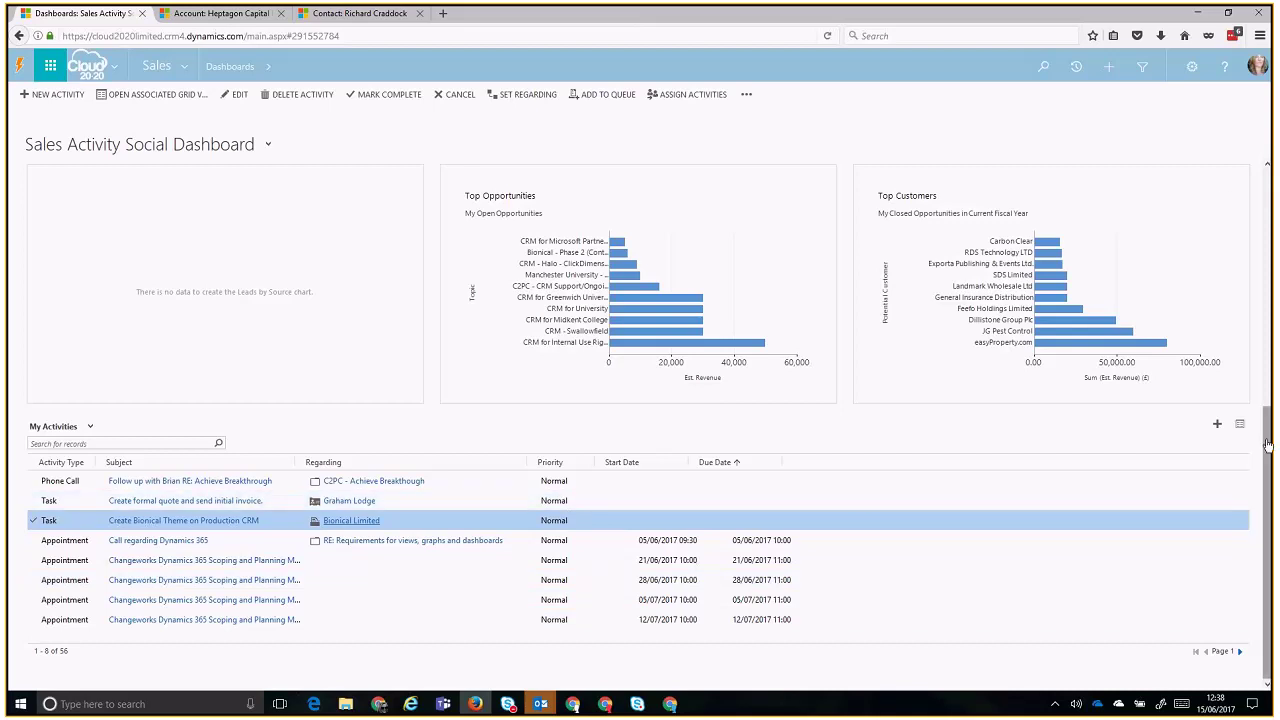
left_click_drag(1268, 446, 1267, 206)
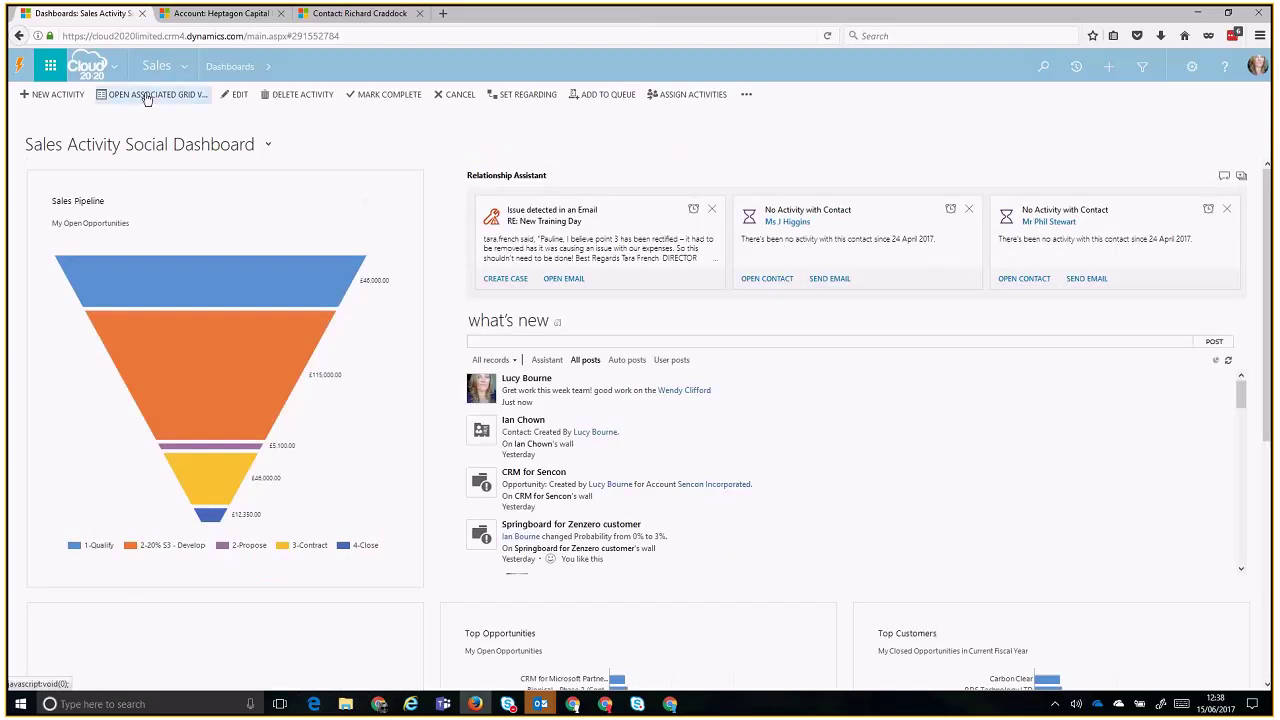
- Go to Leads, switch to the All Leads view, and open the Springboard lead
left_click(183, 70)
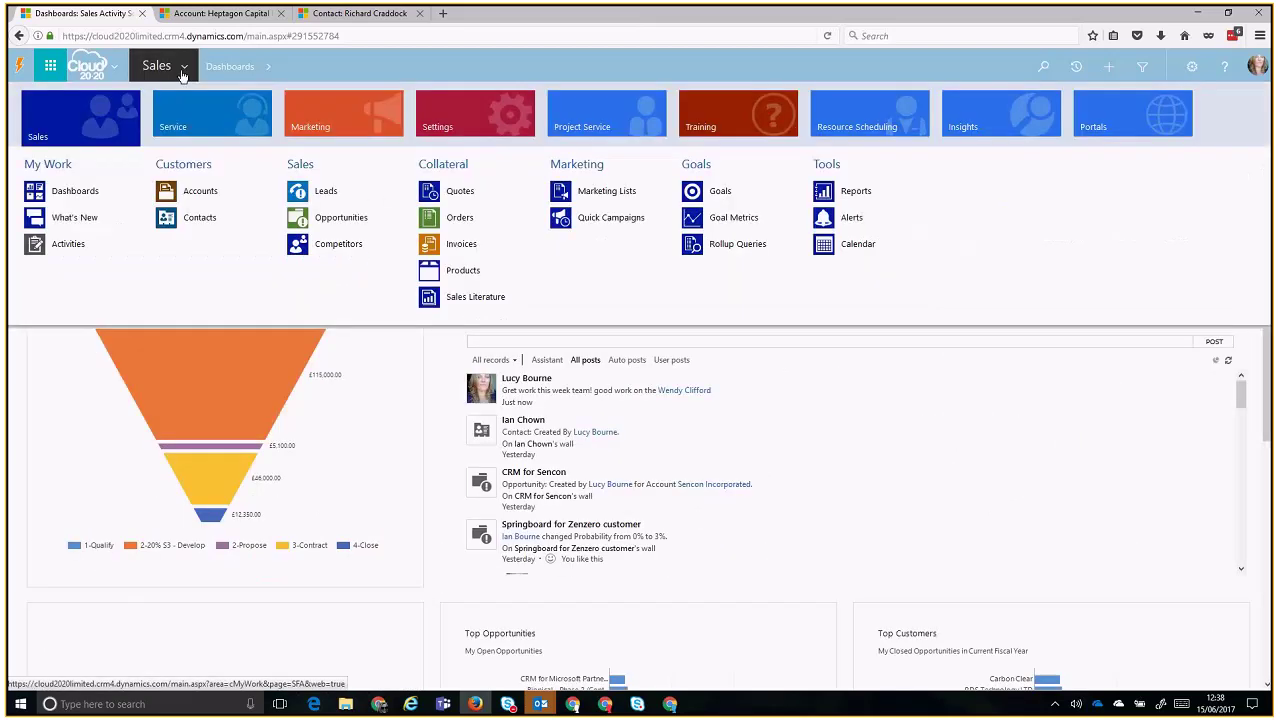
left_click(351, 191)
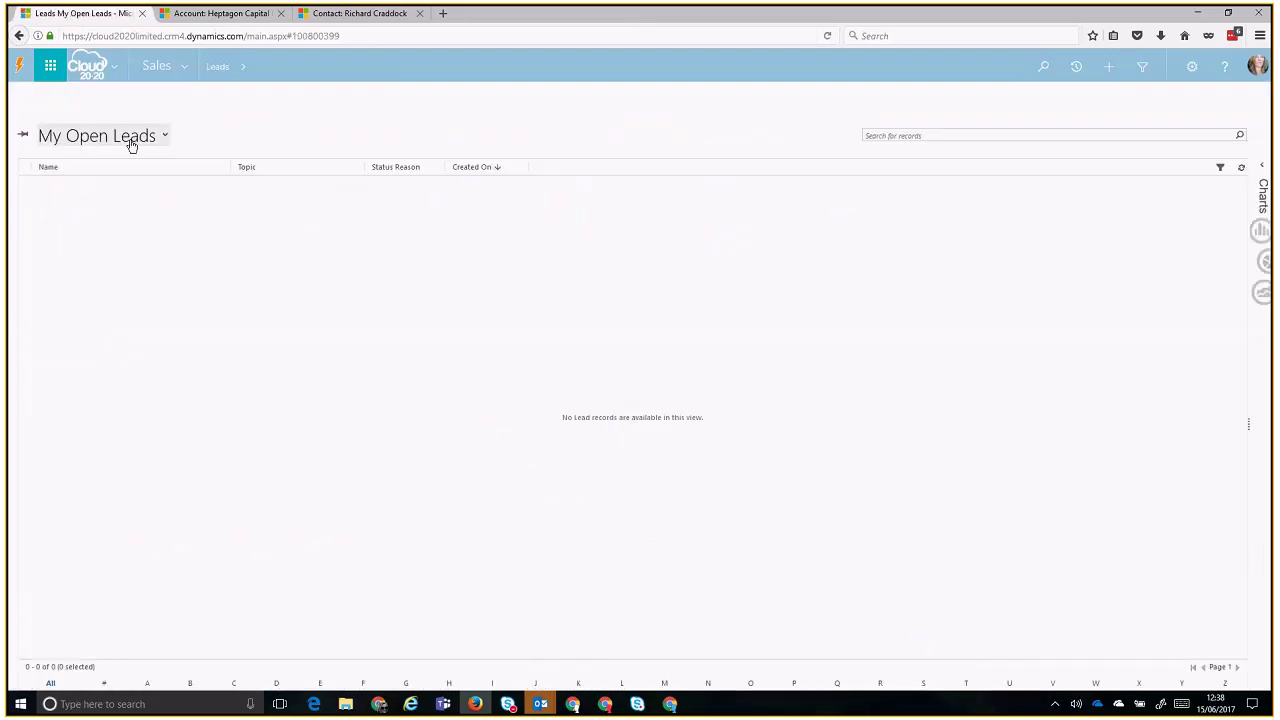
left_click(106, 139)
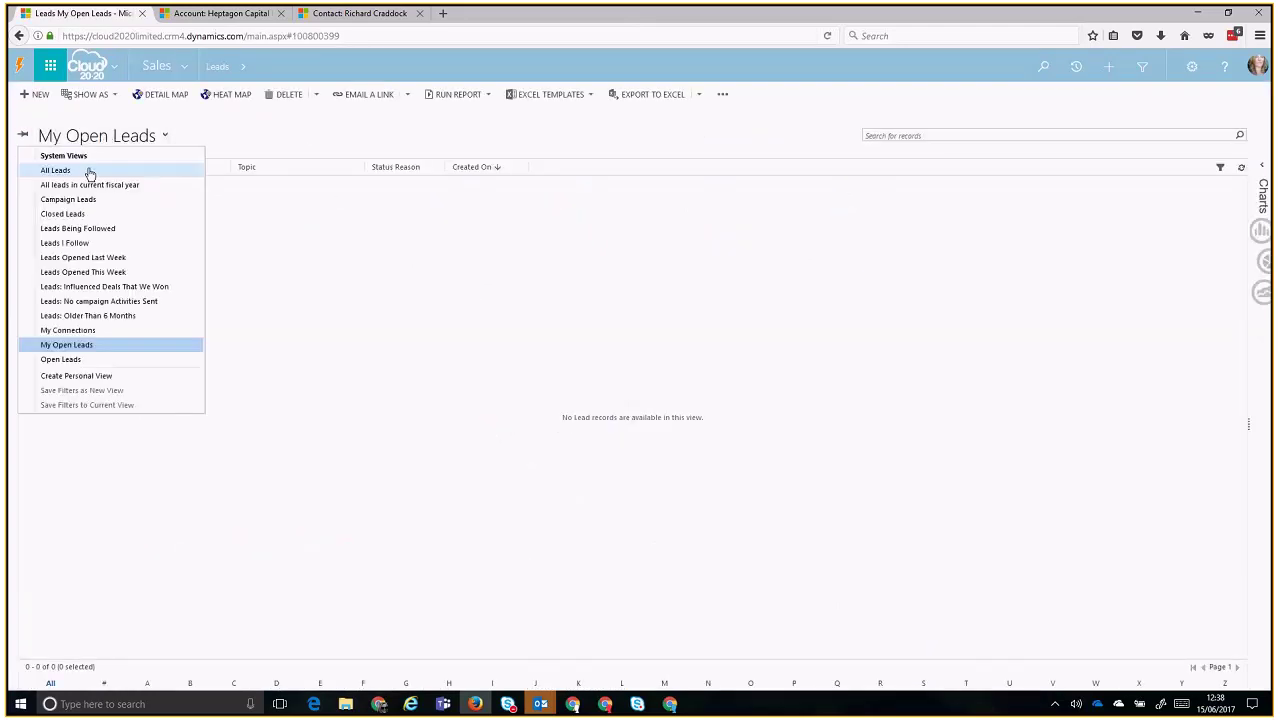
left_click(88, 171)
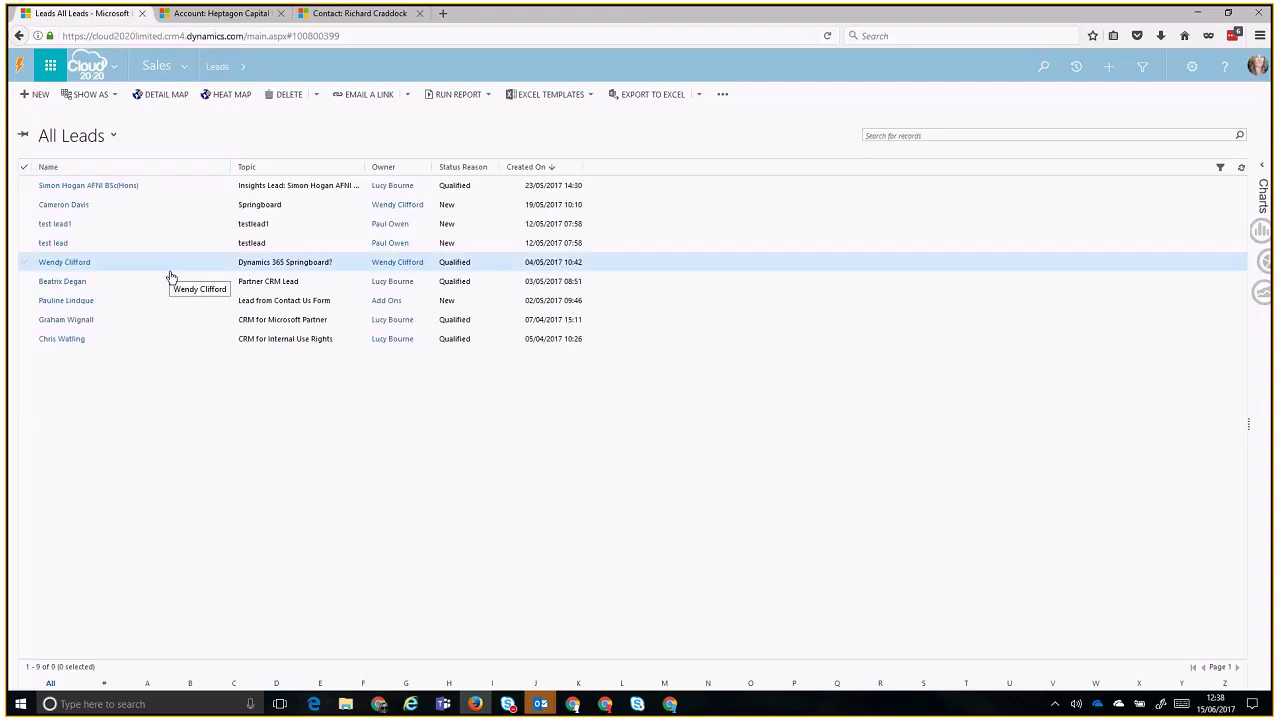
double_click(145, 213)
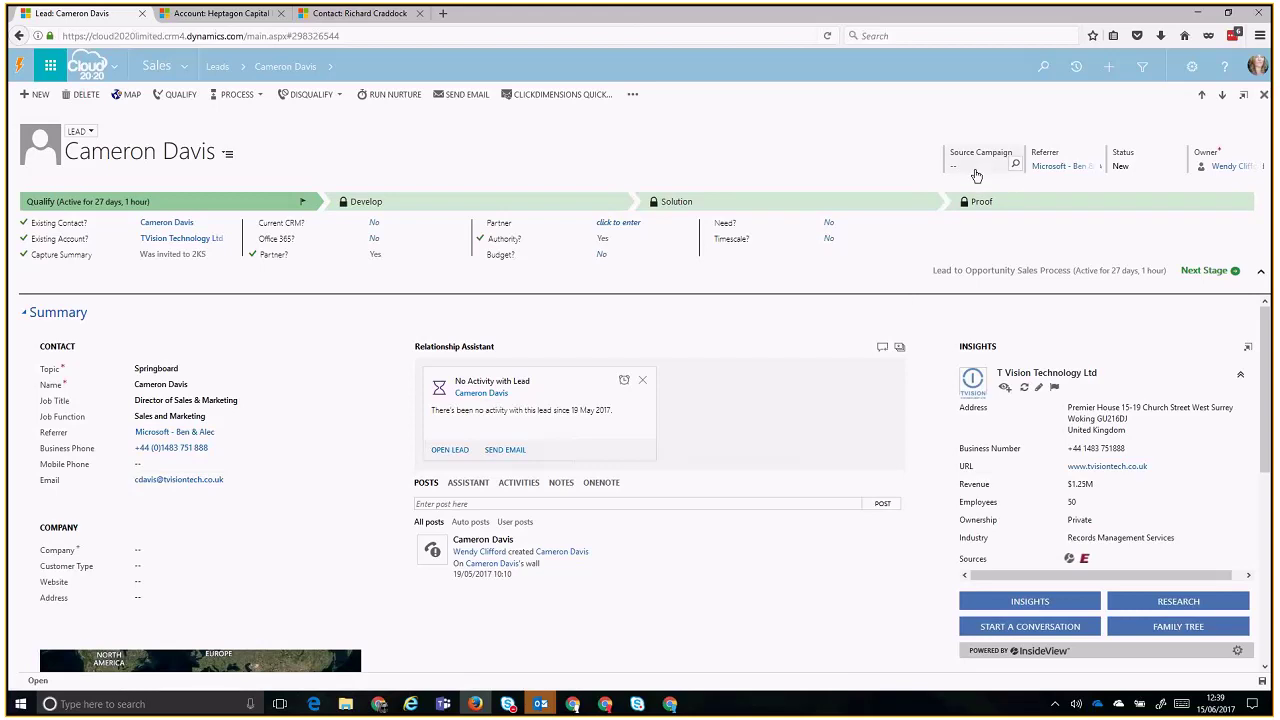
- Set Source Campaign to Dynamics 365 Partner Mondays and keep the Status as New
left_click(976, 168)
left_click(1003, 165)
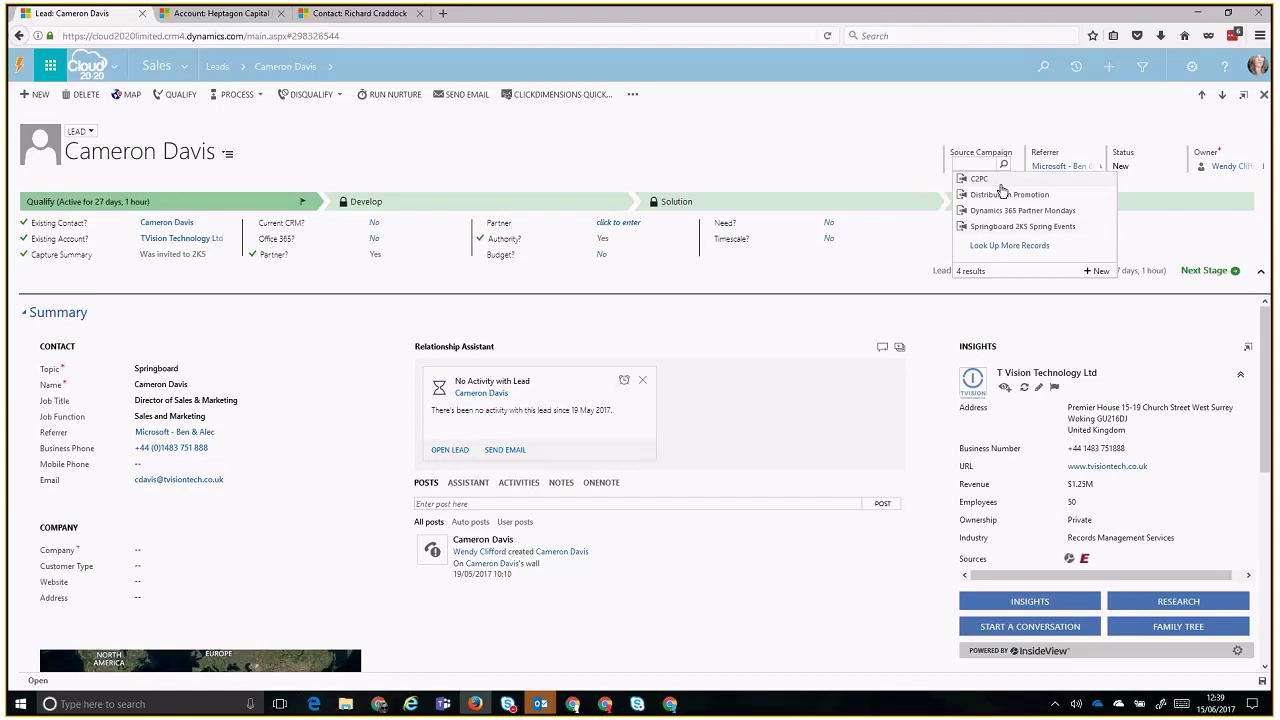
left_click(1005, 211)
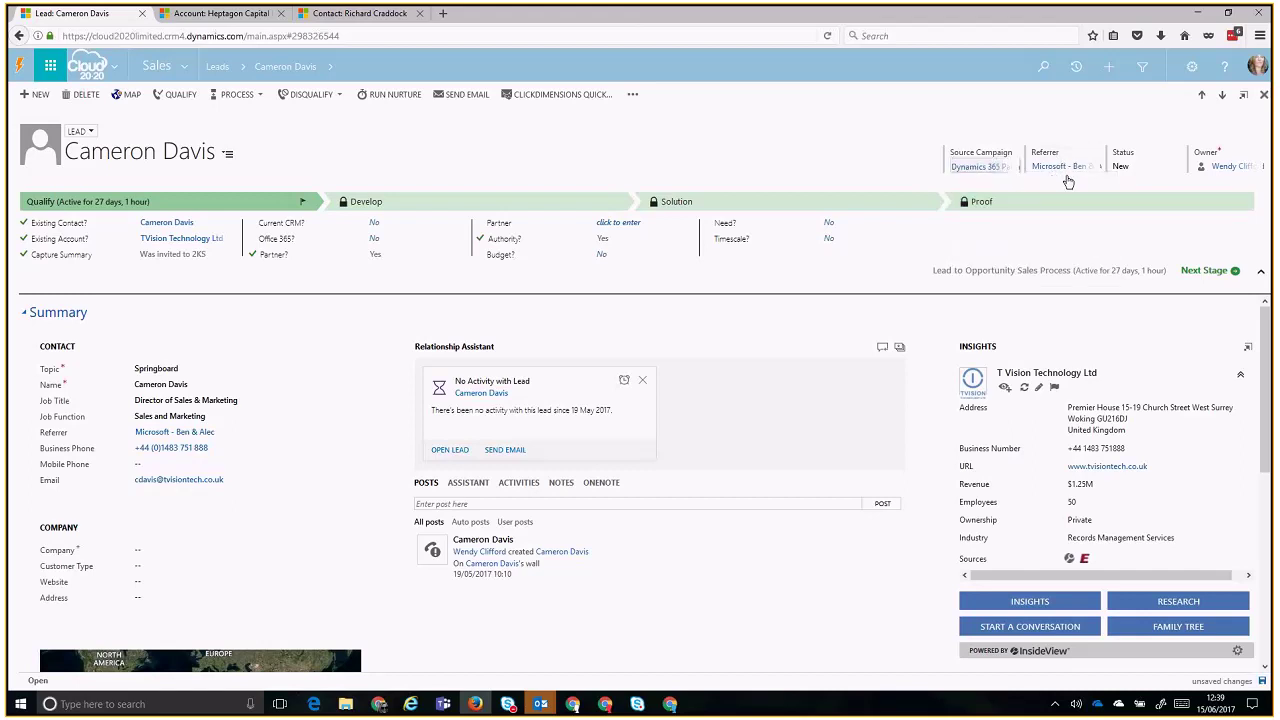
left_click(1158, 168)
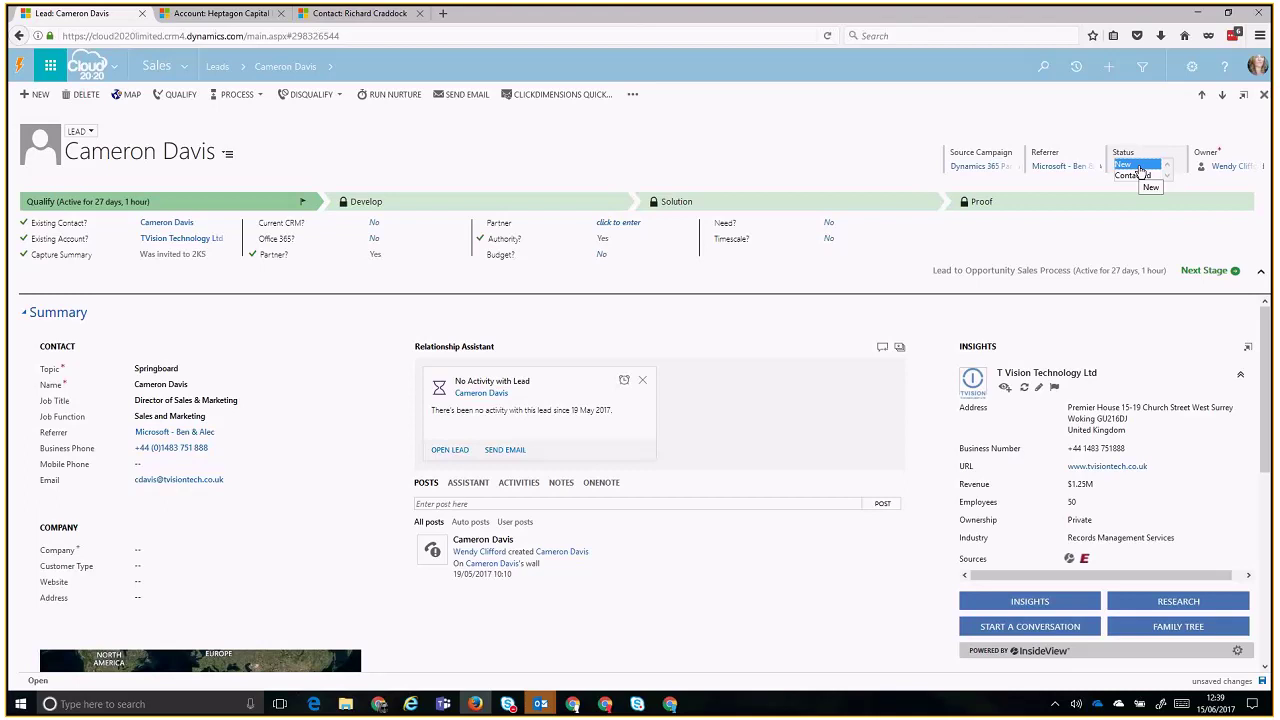
left_click(1140, 167)
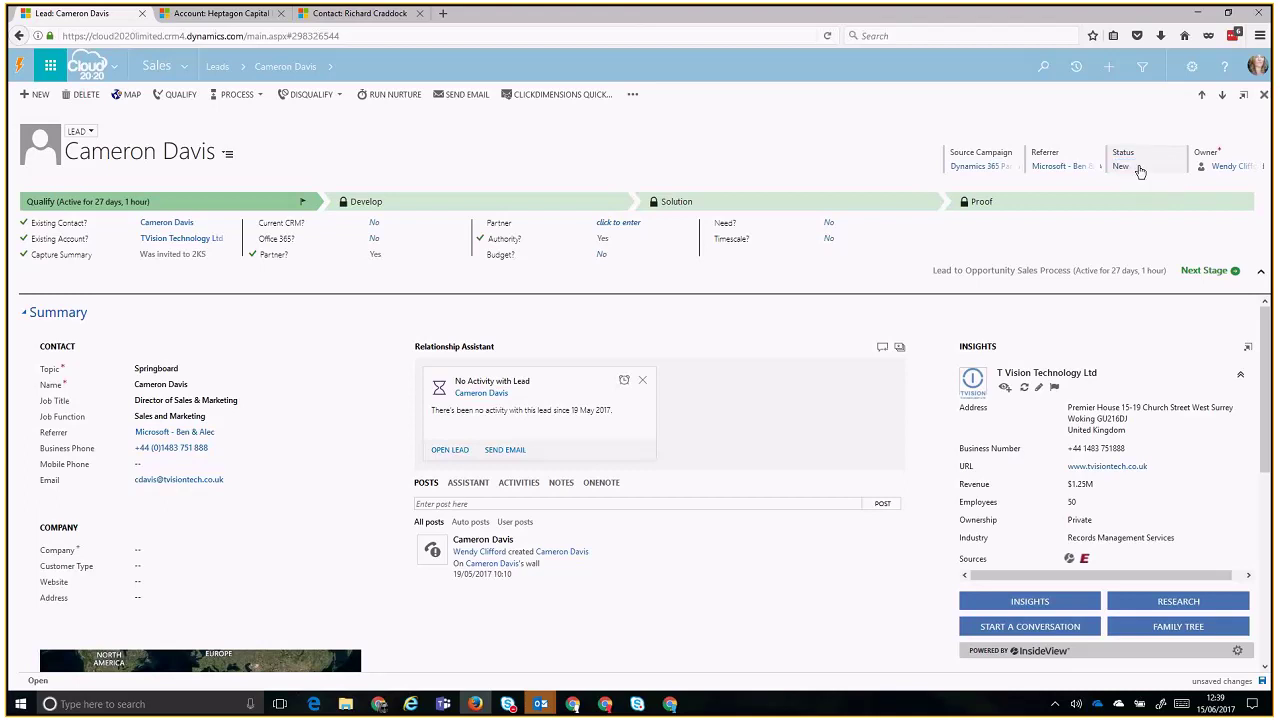
left_click(1140, 168)
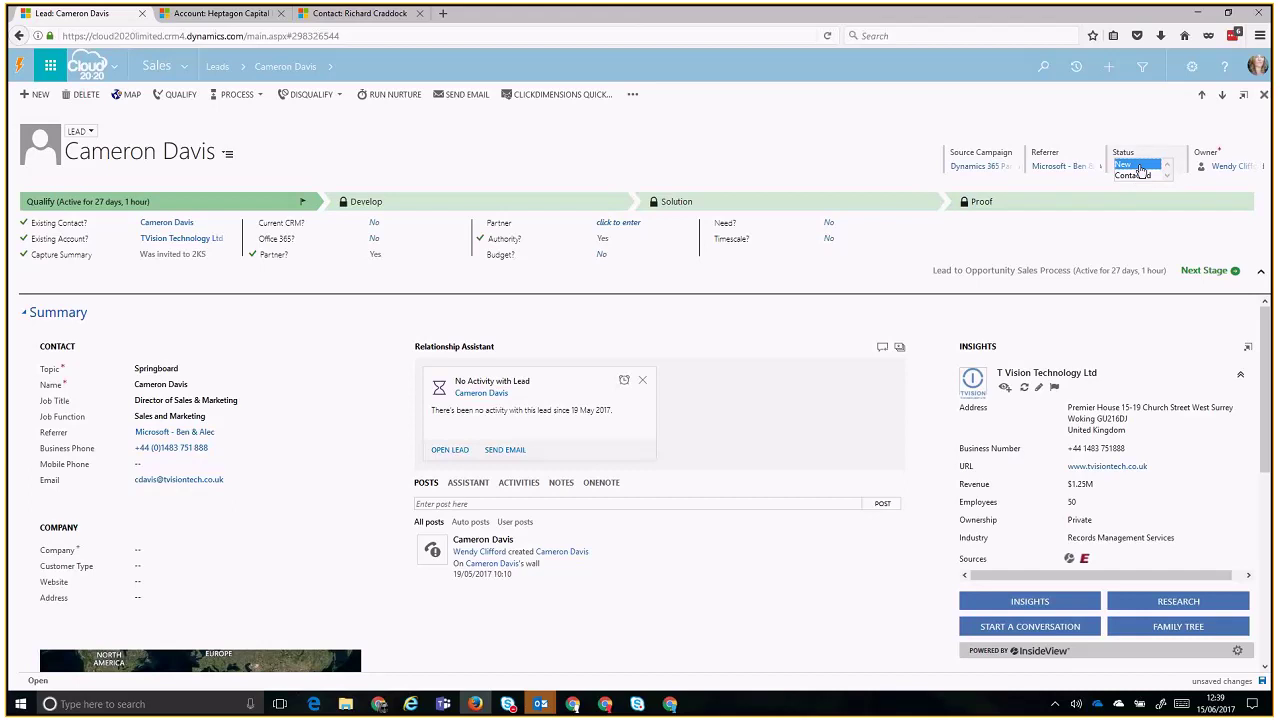
left_click(1140, 166)
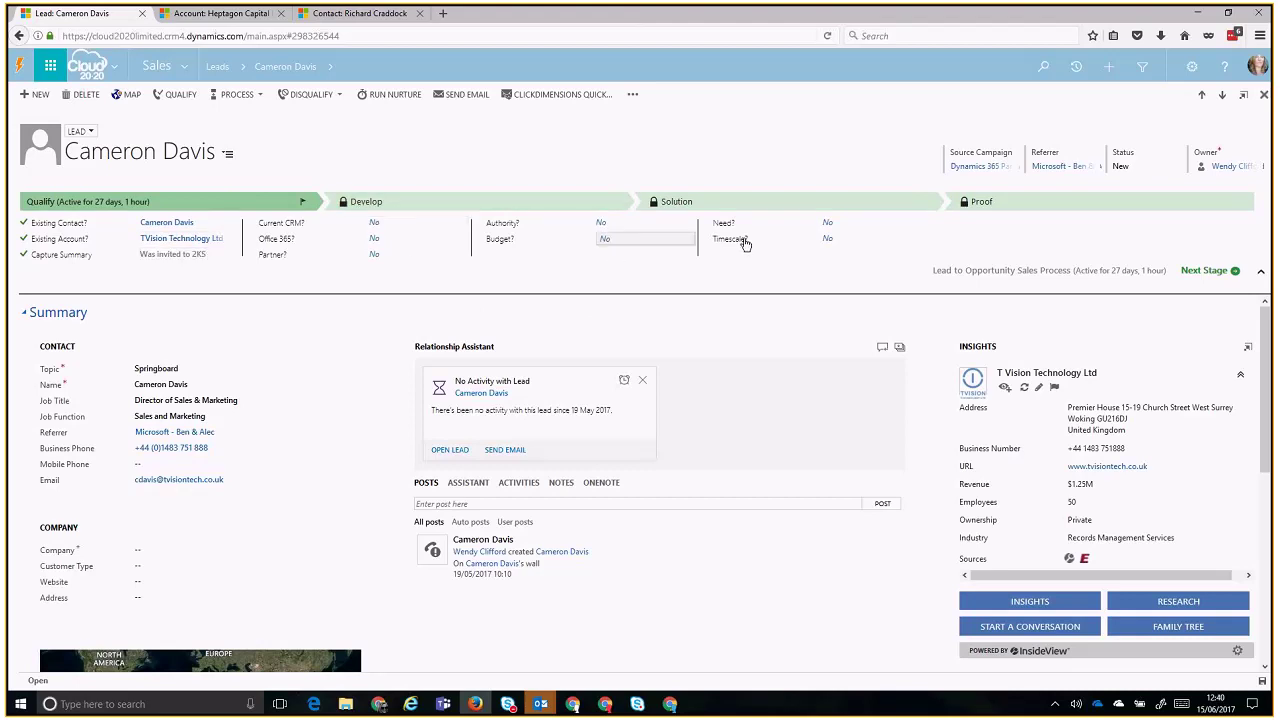
- Toggle Authority, Budget, Need, Timescale and Office 365? to Yes in the Qualify stage
left_click(643, 224)
left_click(643, 239)
left_click(829, 223)
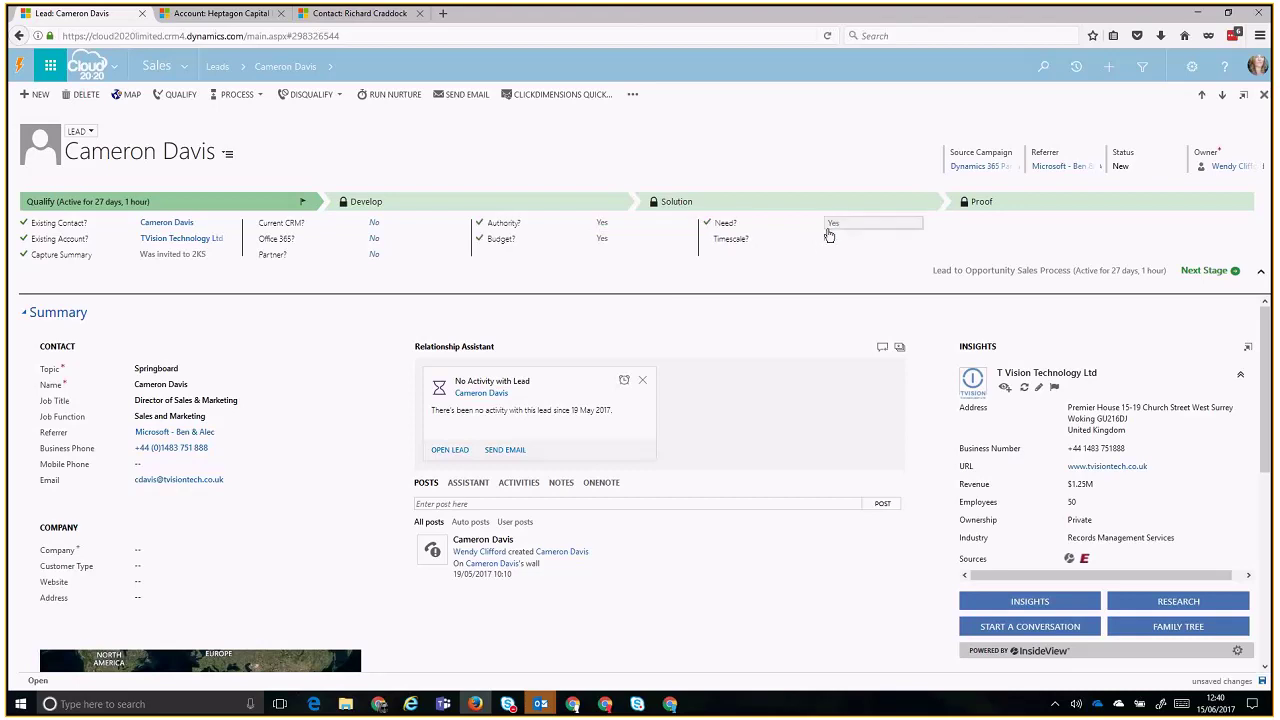
left_click(835, 240)
left_click(393, 238)
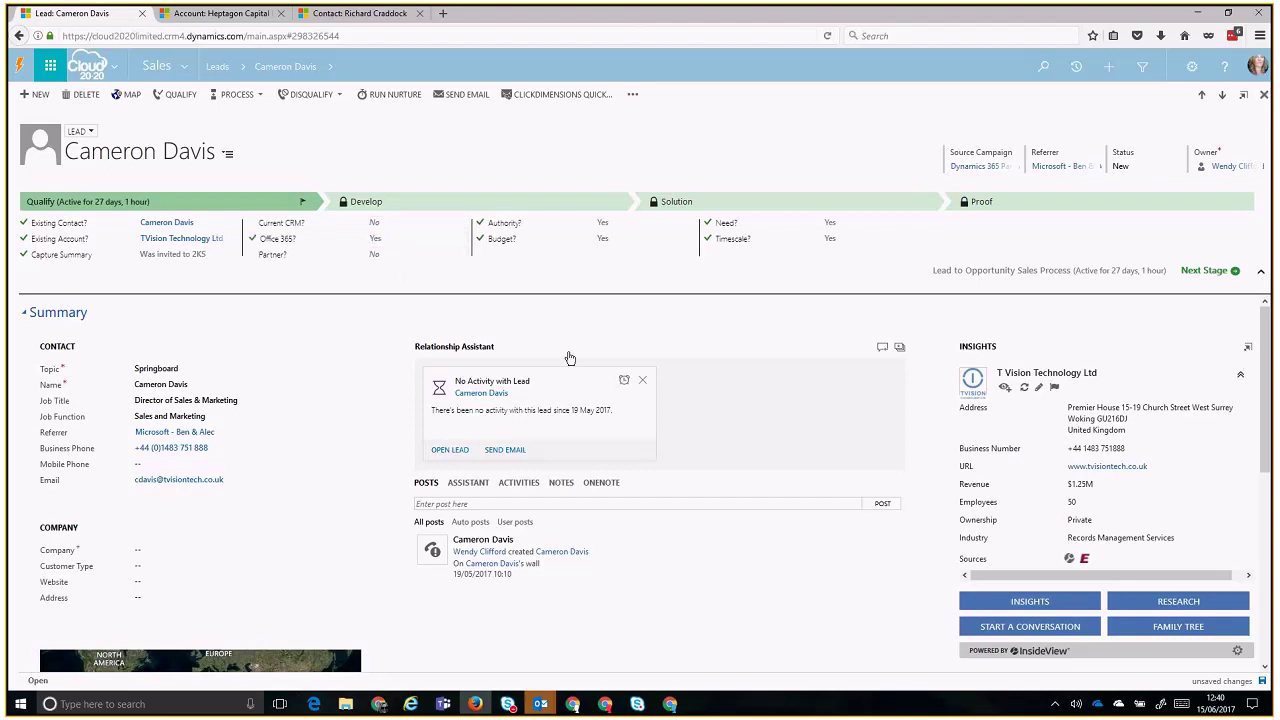
- Collapse the sales process stage details and post 'great guy!' on the lead's wall
left_click(1260, 271)
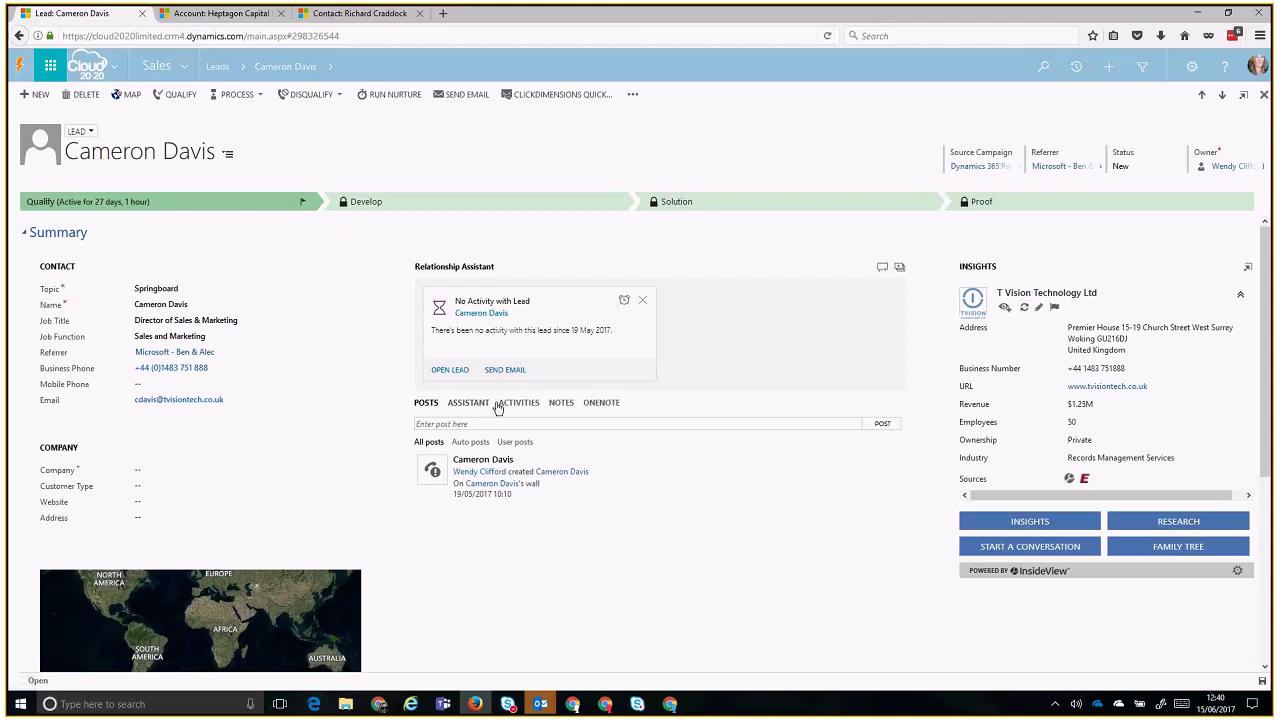
left_click_drag(527, 499, 589, 497)
left_click(574, 503)
left_click(589, 497)
left_click(511, 423)
type("great guy!")
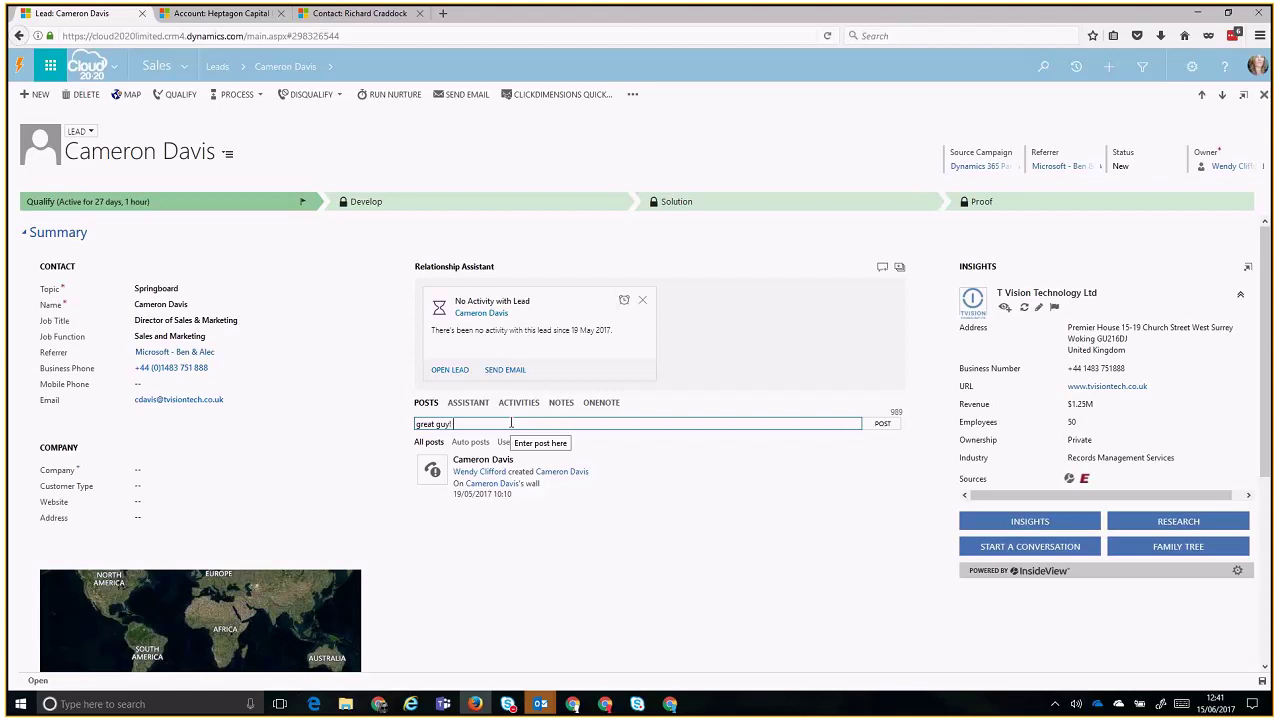
key("Return")
- Switch the lead's side panel to the Assistant's Today's Insights
left_click_drag(530, 553, 520, 491)
left_click(520, 490)
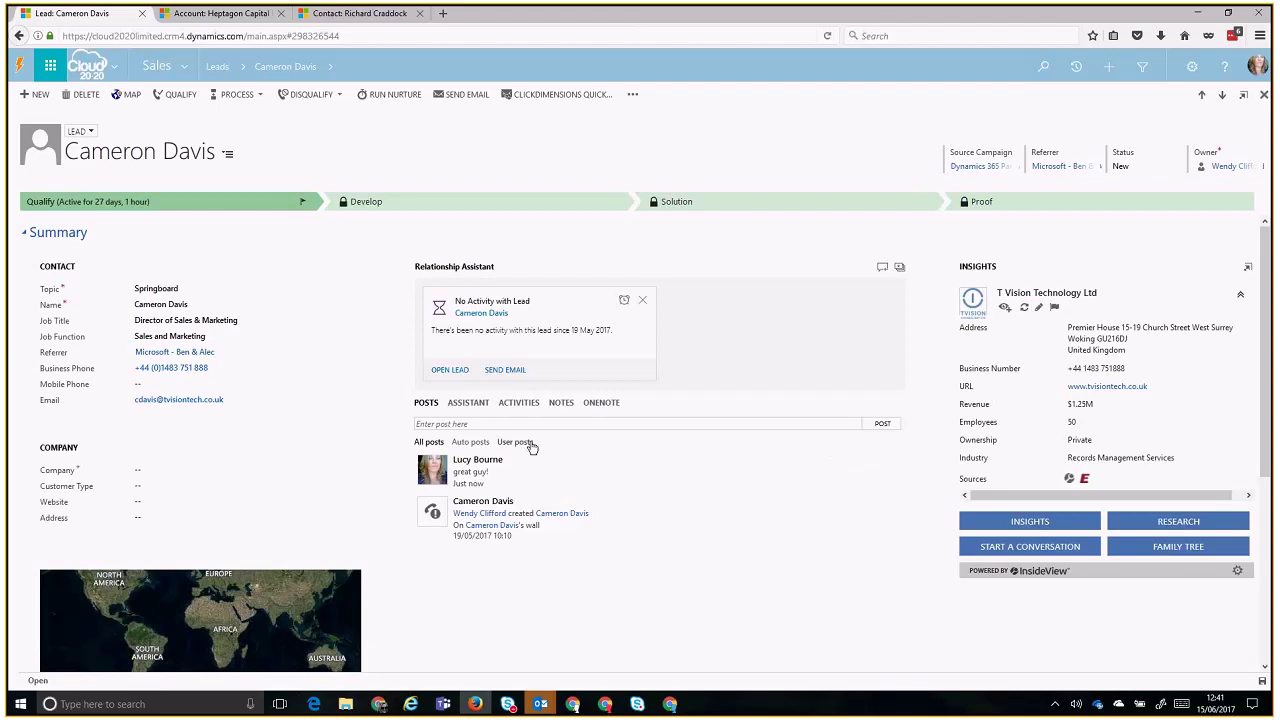
left_click(477, 405)
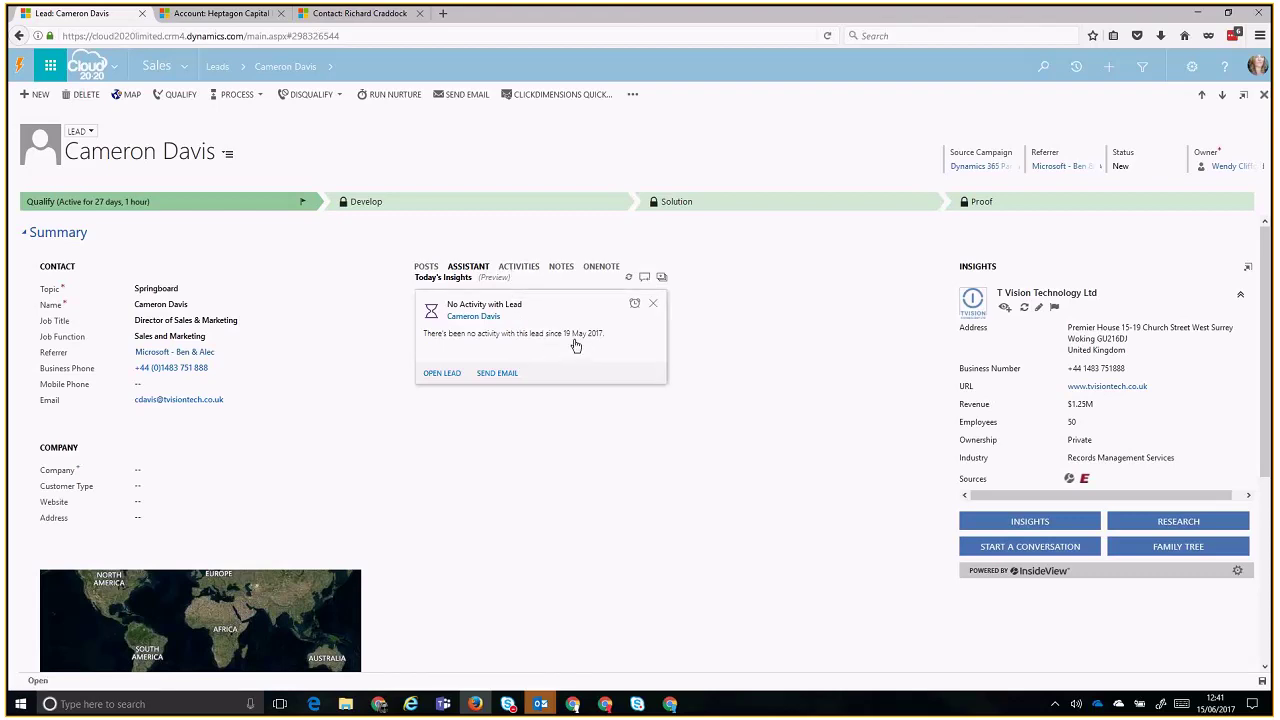
- Open the lead's Activities and read the NAV / CRM Partnership email and its RE: reply
left_click(519, 268)
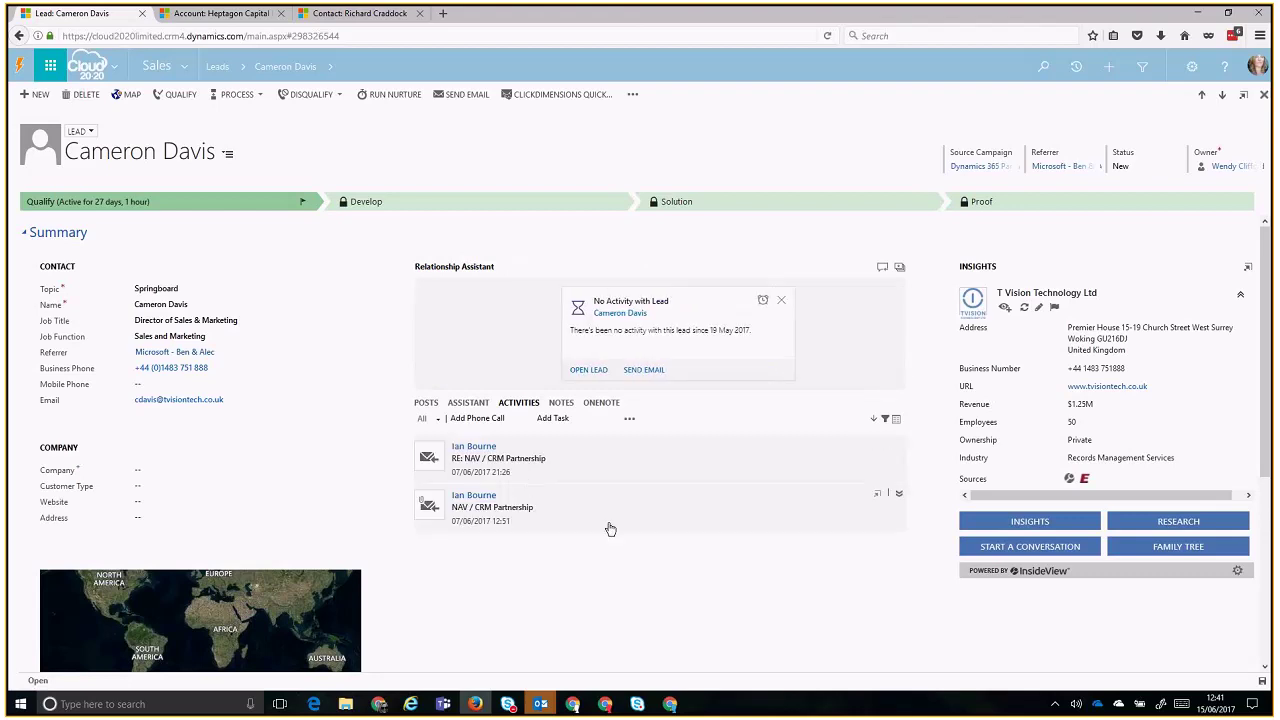
left_click(609, 513)
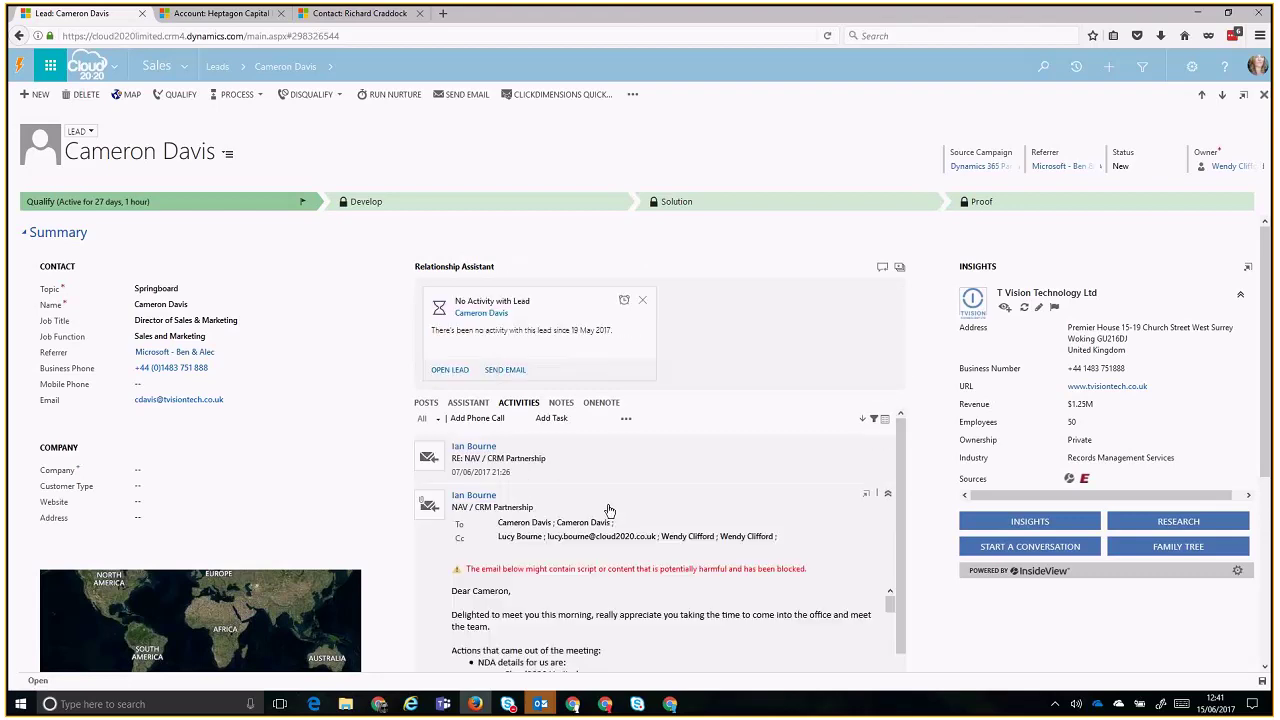
left_click(609, 511)
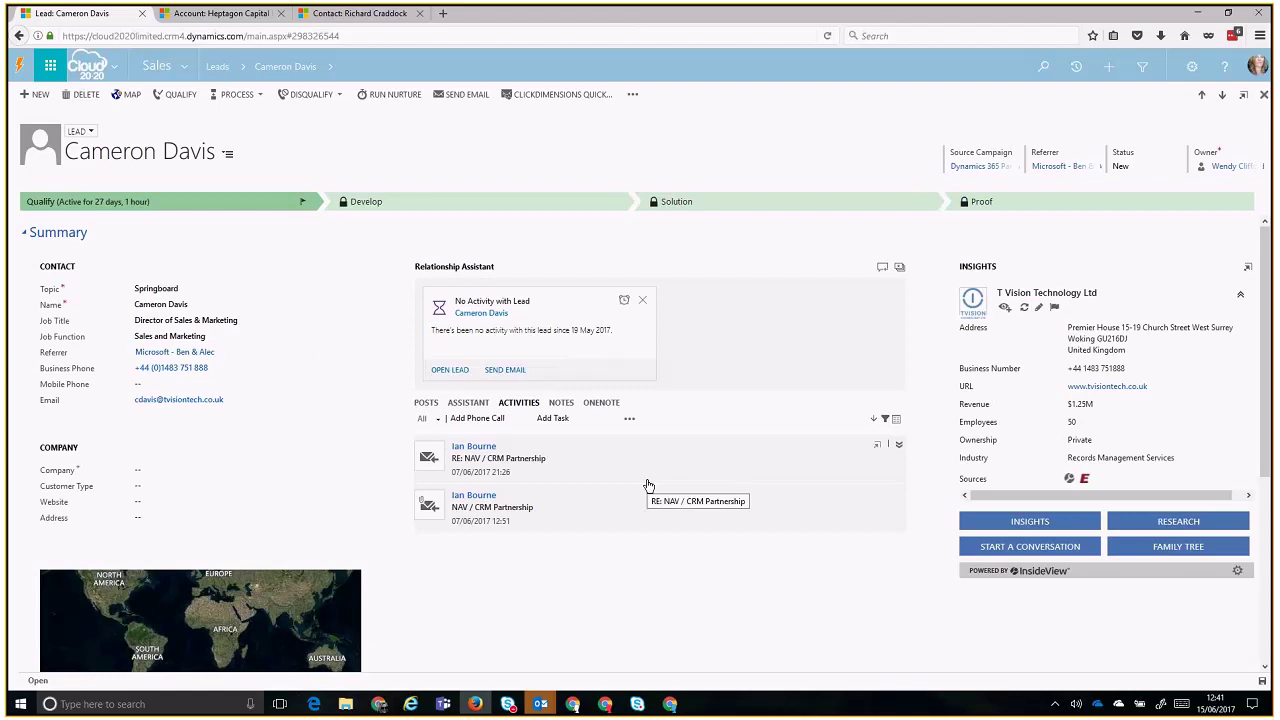
left_click(656, 503)
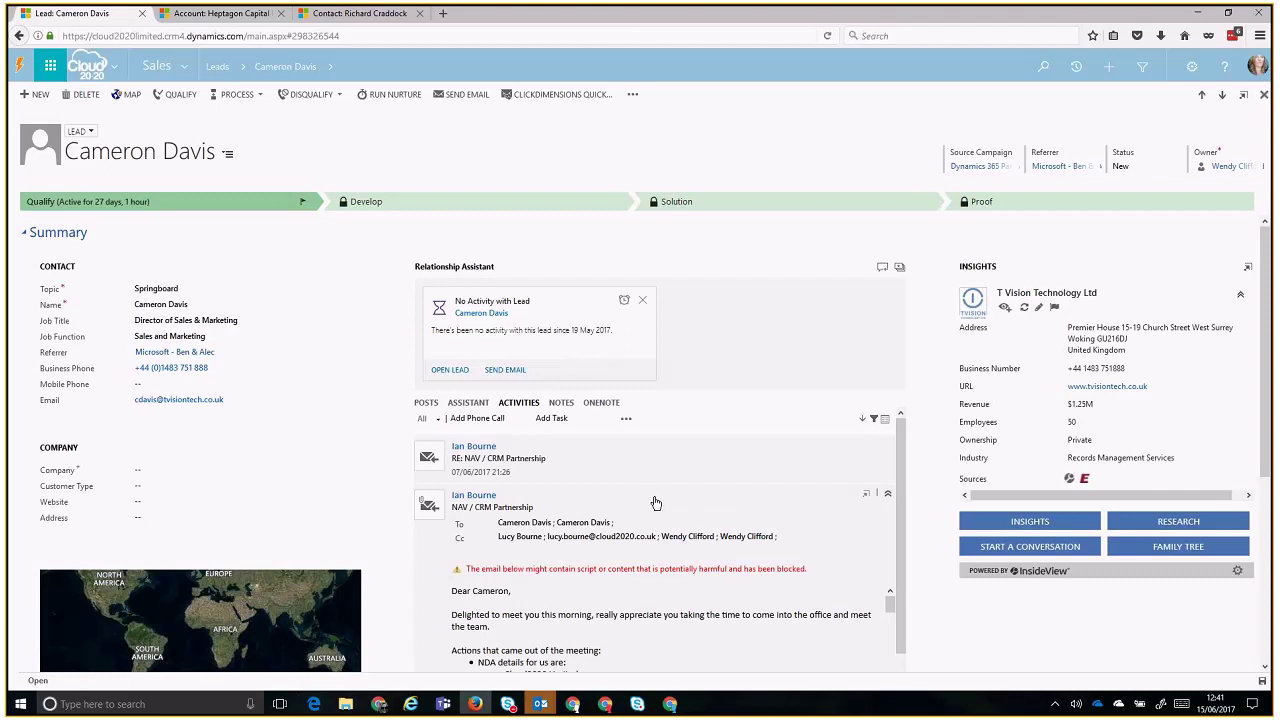
left_click(648, 474)
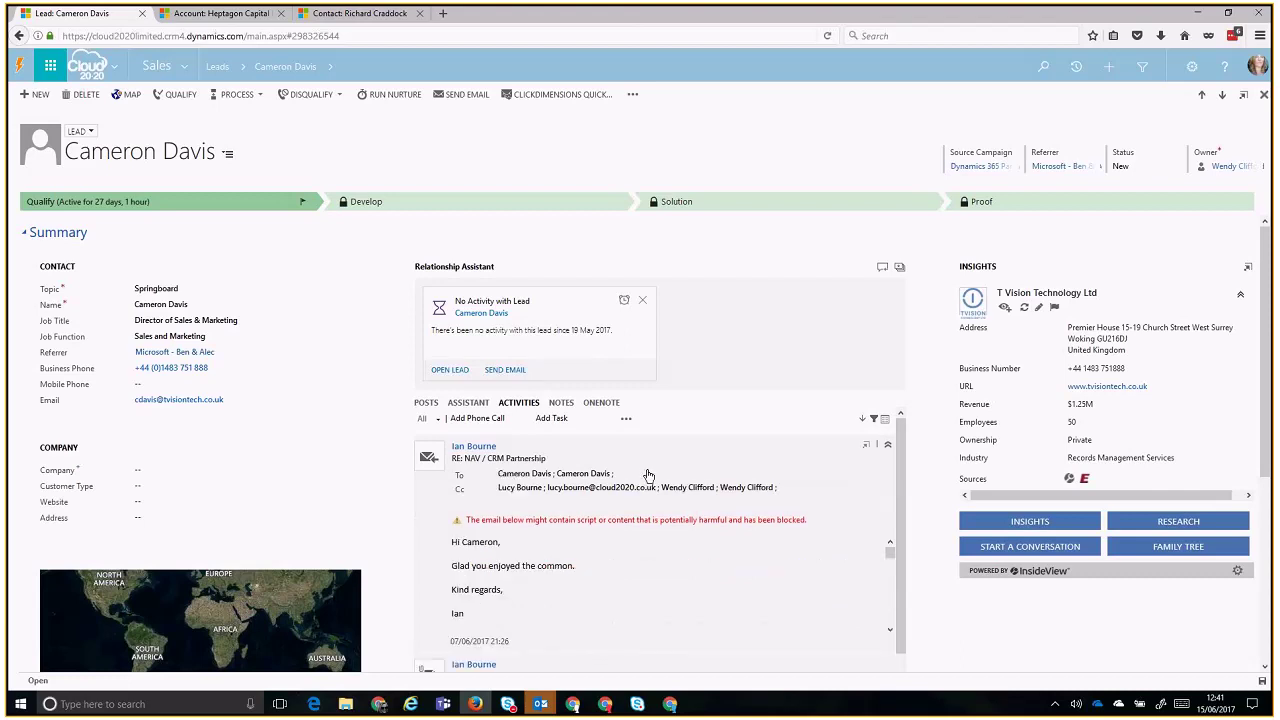
left_click(645, 471)
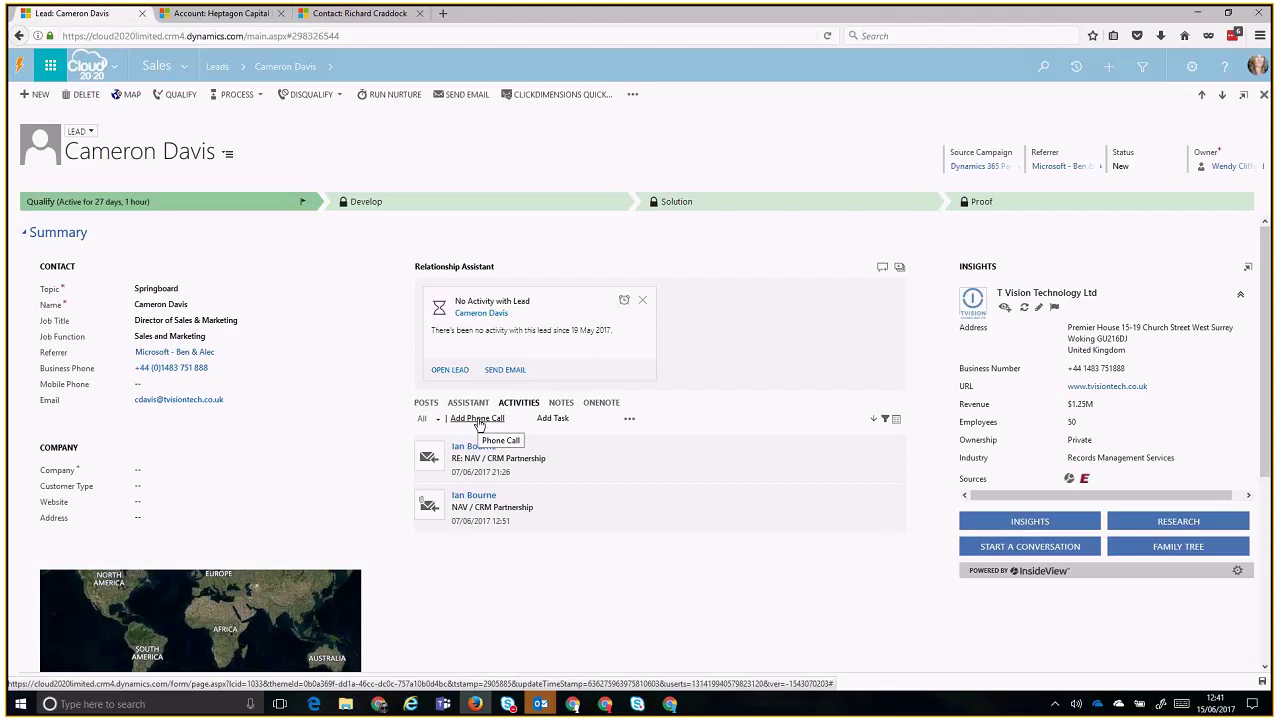
- Log an outgoing call on the Springboard lead: 'Requested more information regardin our machines', with a colleague as participant
left_click(479, 420)
type("Reu")
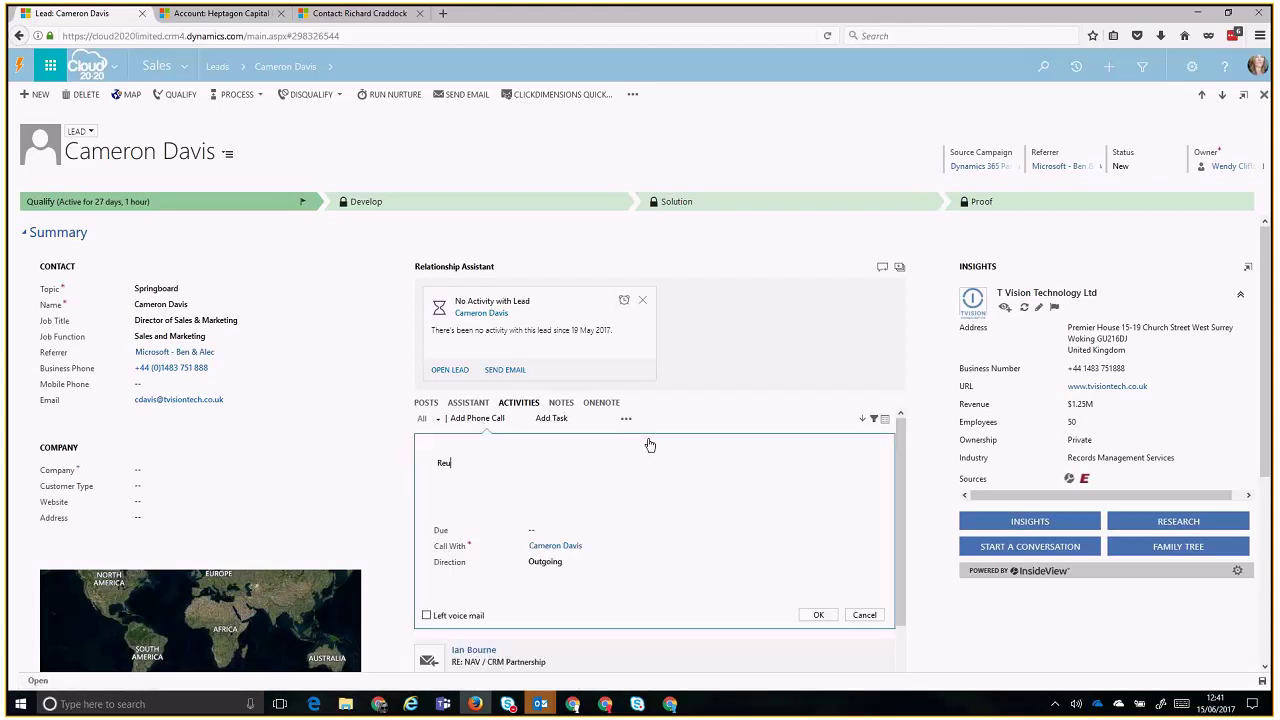
type("uest")
type("e")
type("d more information regardin")
type(" out ")
type("machines")
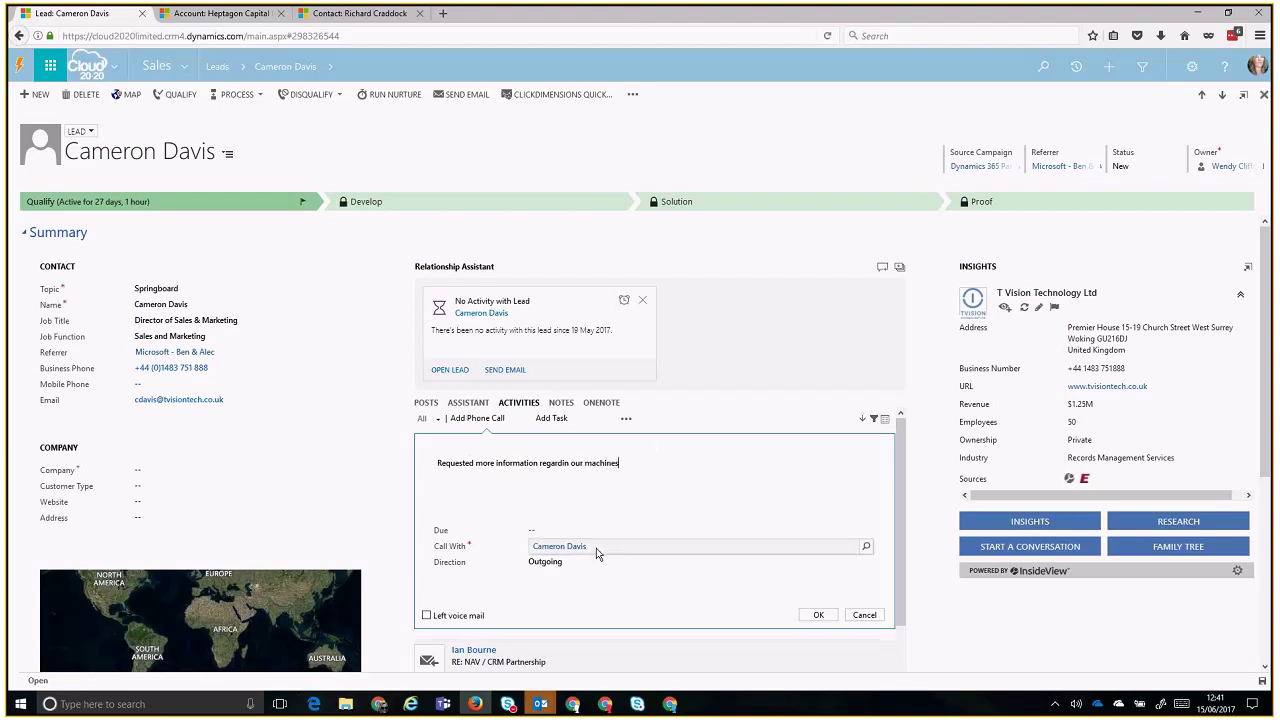
left_click(594, 526)
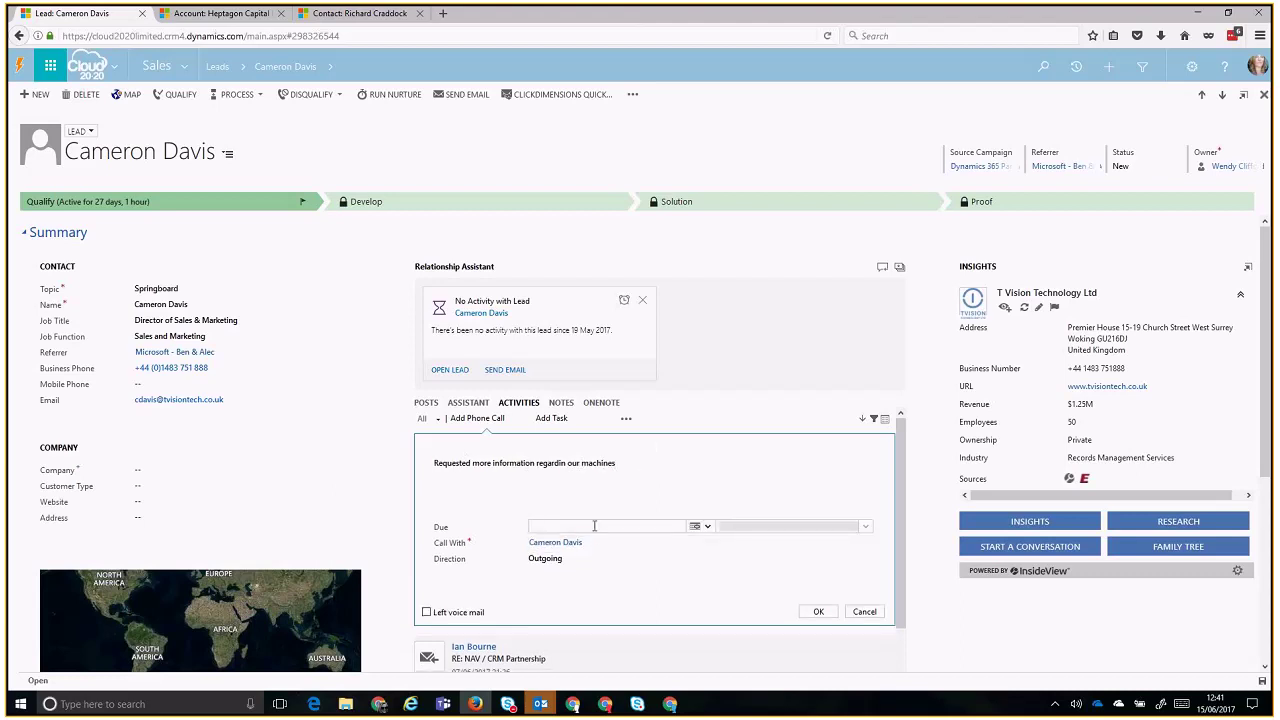
left_click(600, 542)
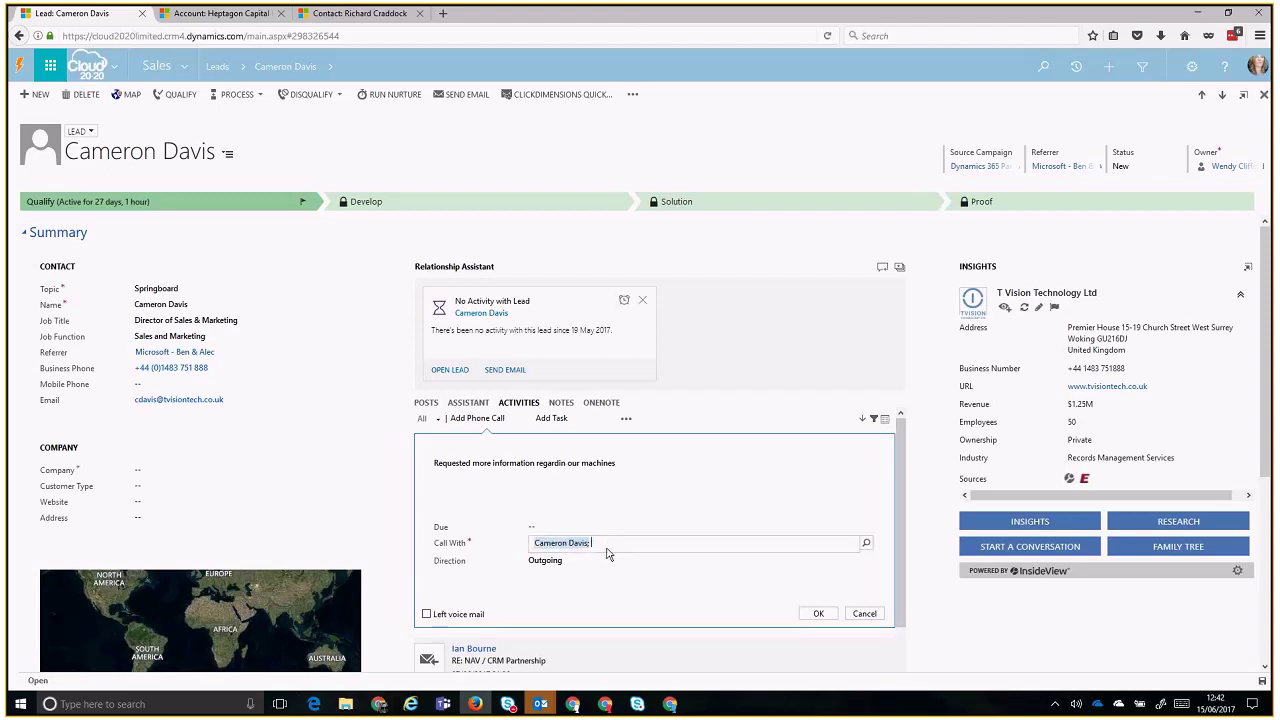
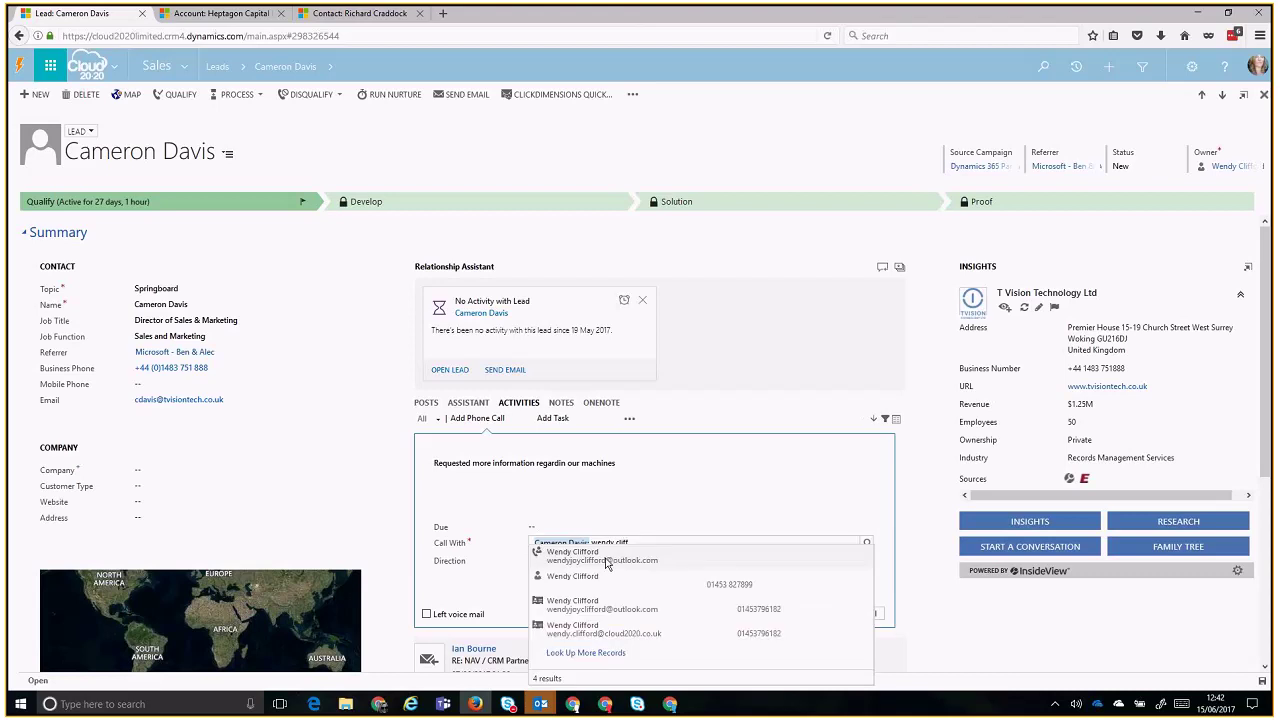
left_click(612, 562)
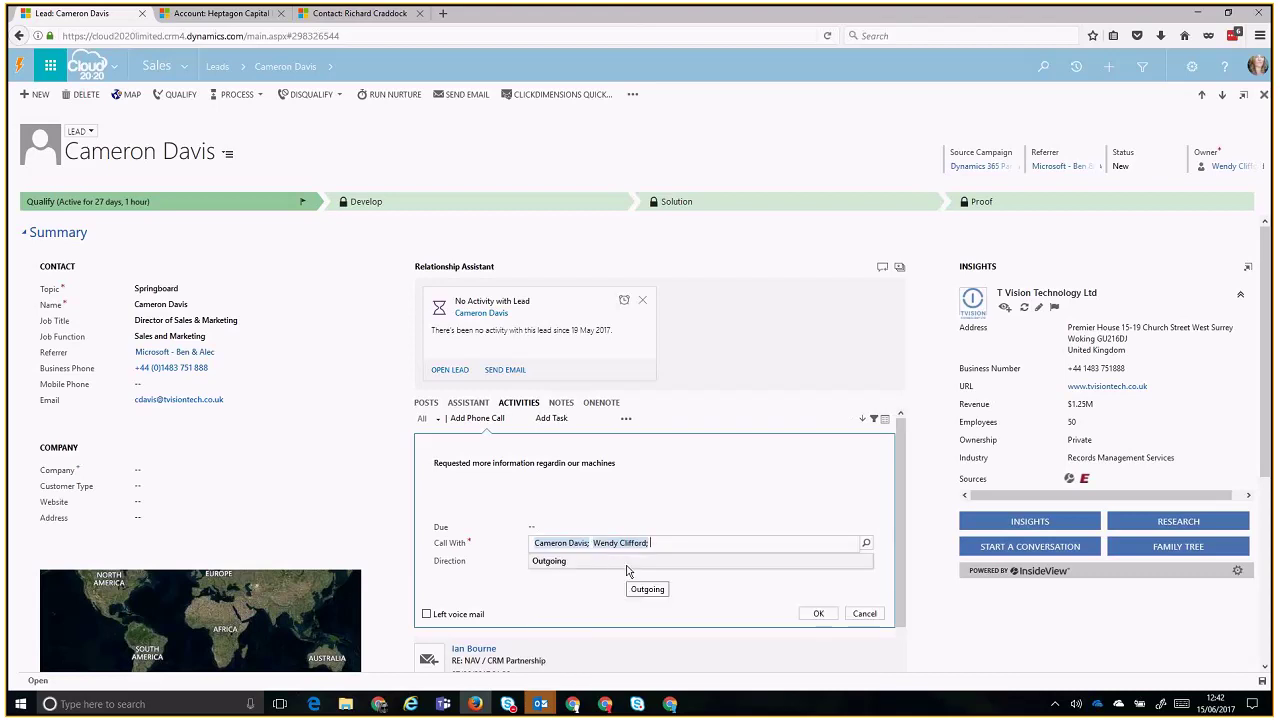
left_click(628, 568)
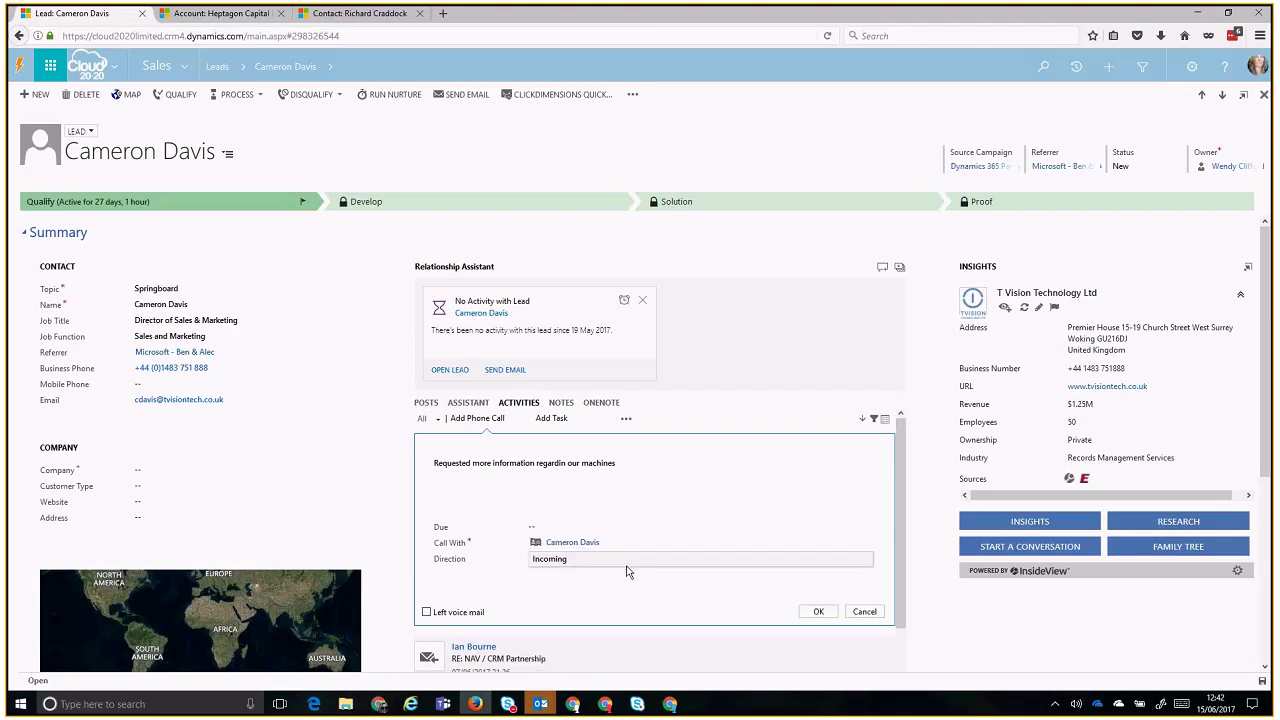
left_click(818, 611)
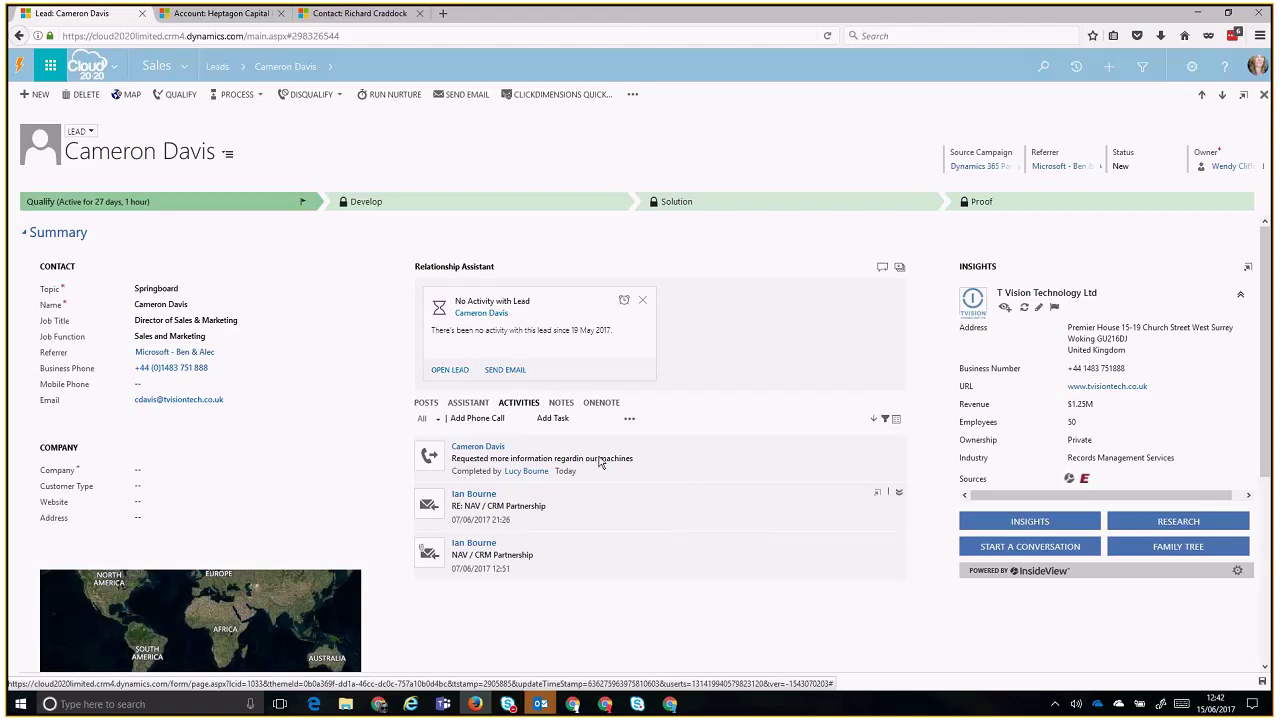
- Start a new task on the lead with a follow-up subject naming the contact and a colleague
left_click(552, 419)
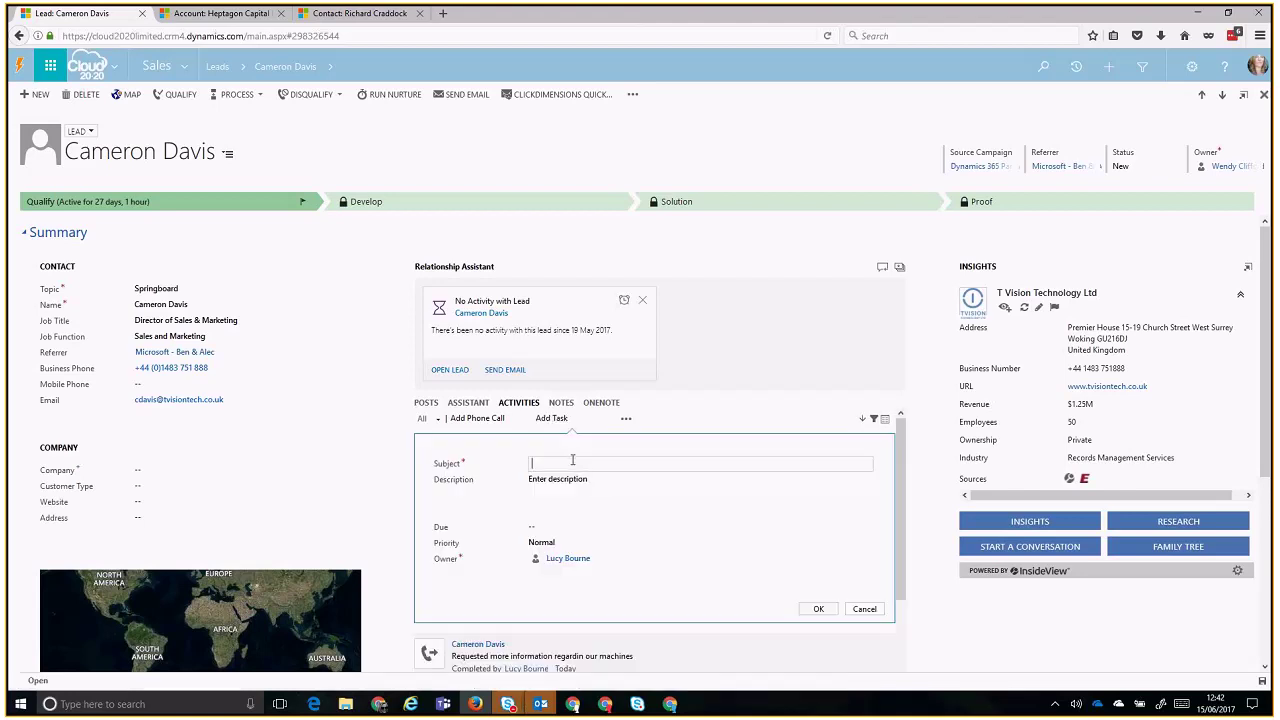
type("Follow ")
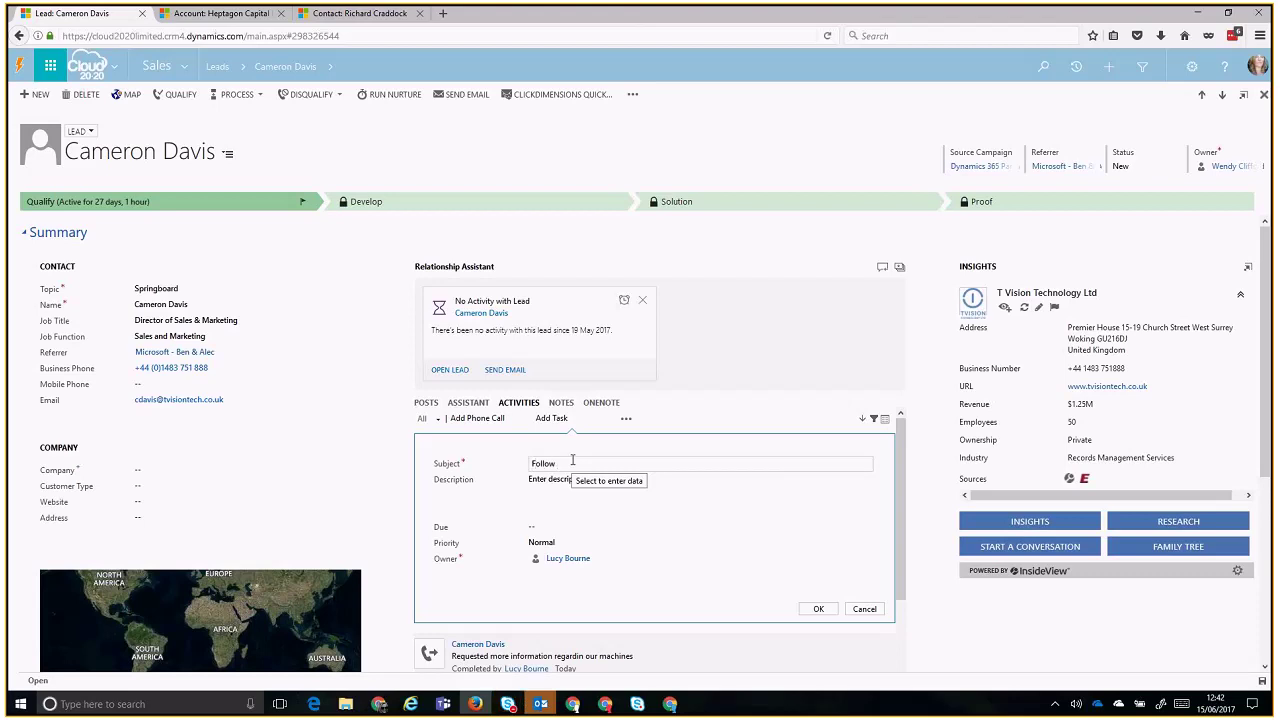
type("up with Ca")
type("meron ")
type("pleased Wned")
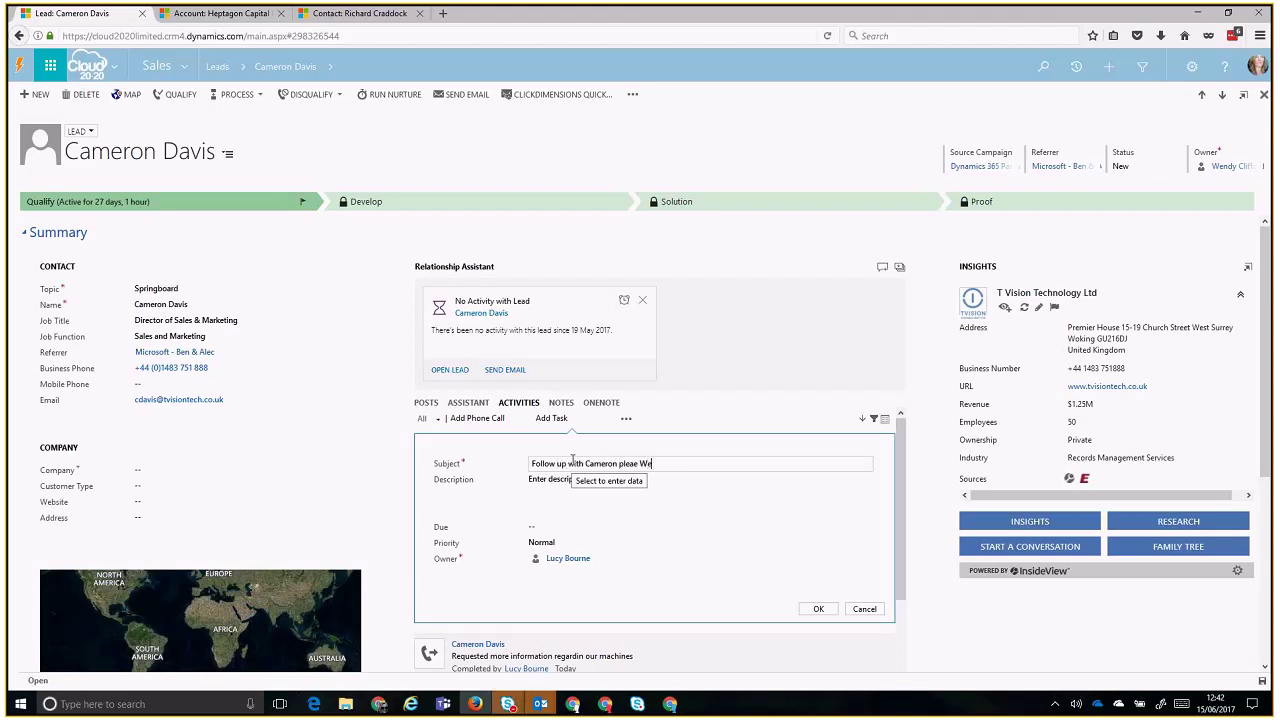
key("BackSpace")
key("BackSpace")
key("BackSpace")
type("endy")
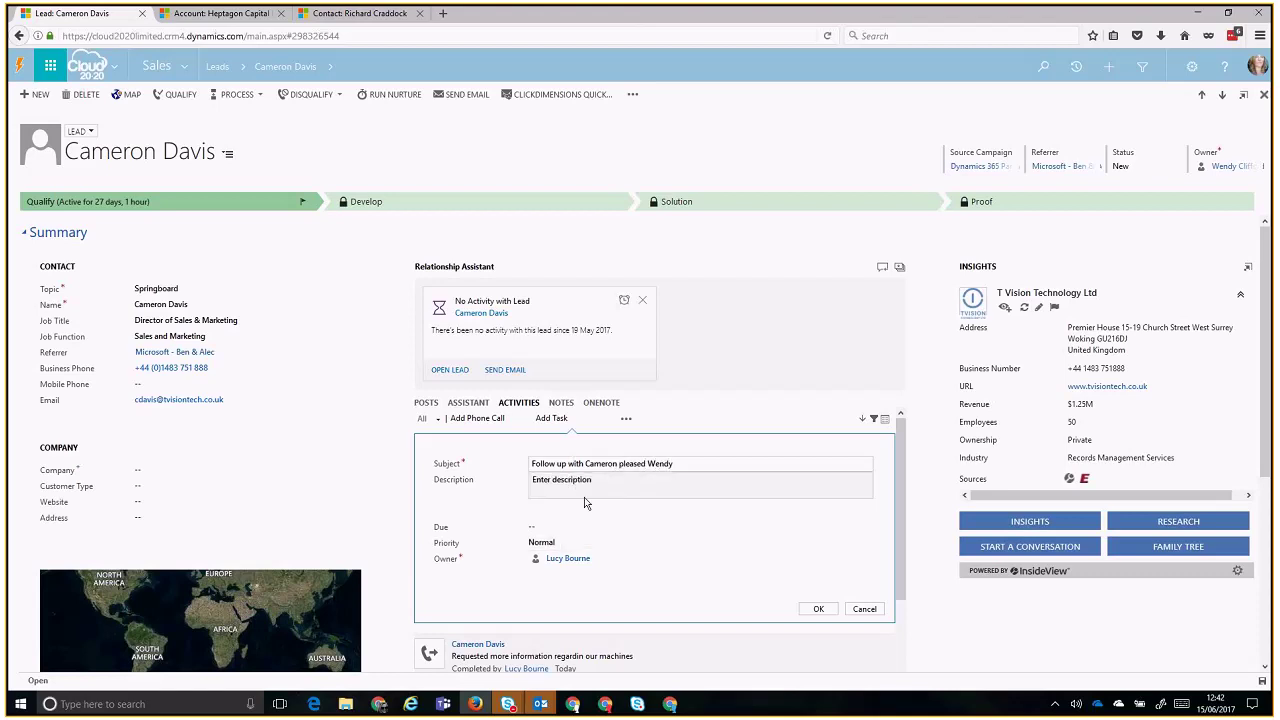
left_click(584, 497)
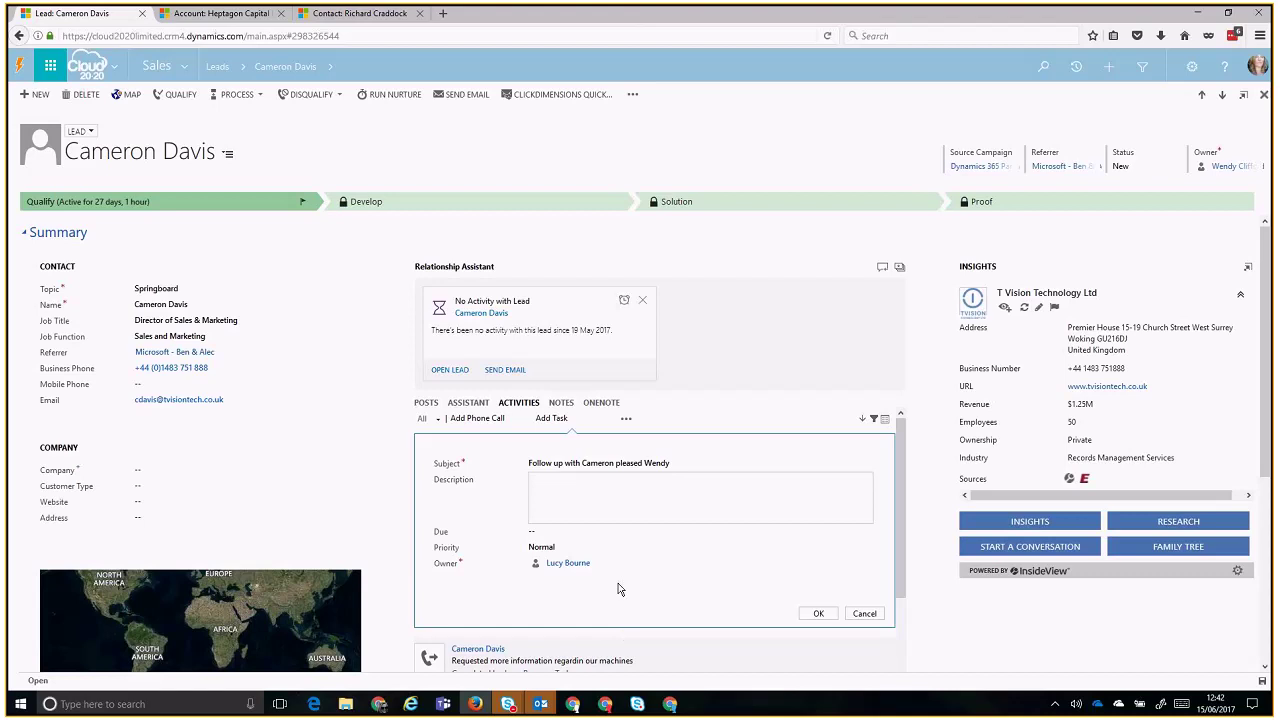
- Set the task's due date to 22/06/2017 at 09:00
left_click(610, 530)
left_click(697, 526)
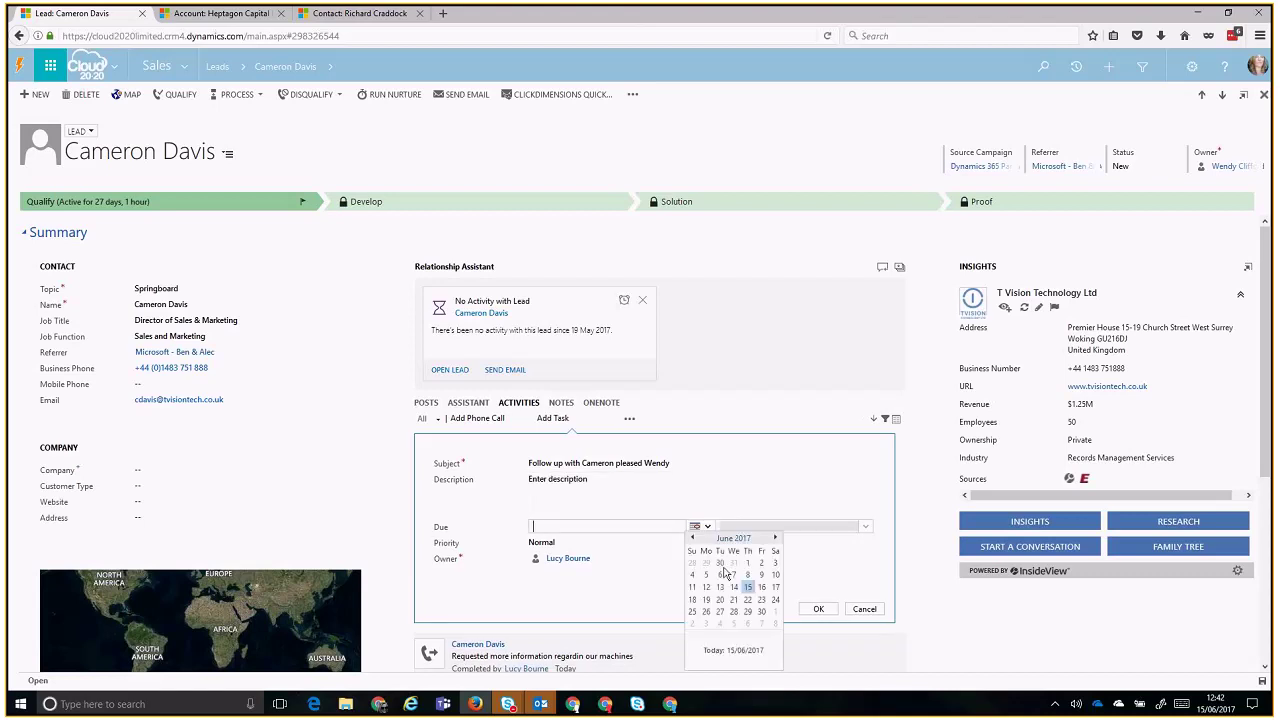
left_click(748, 599)
left_click(740, 531)
key("Down")
key("Down")
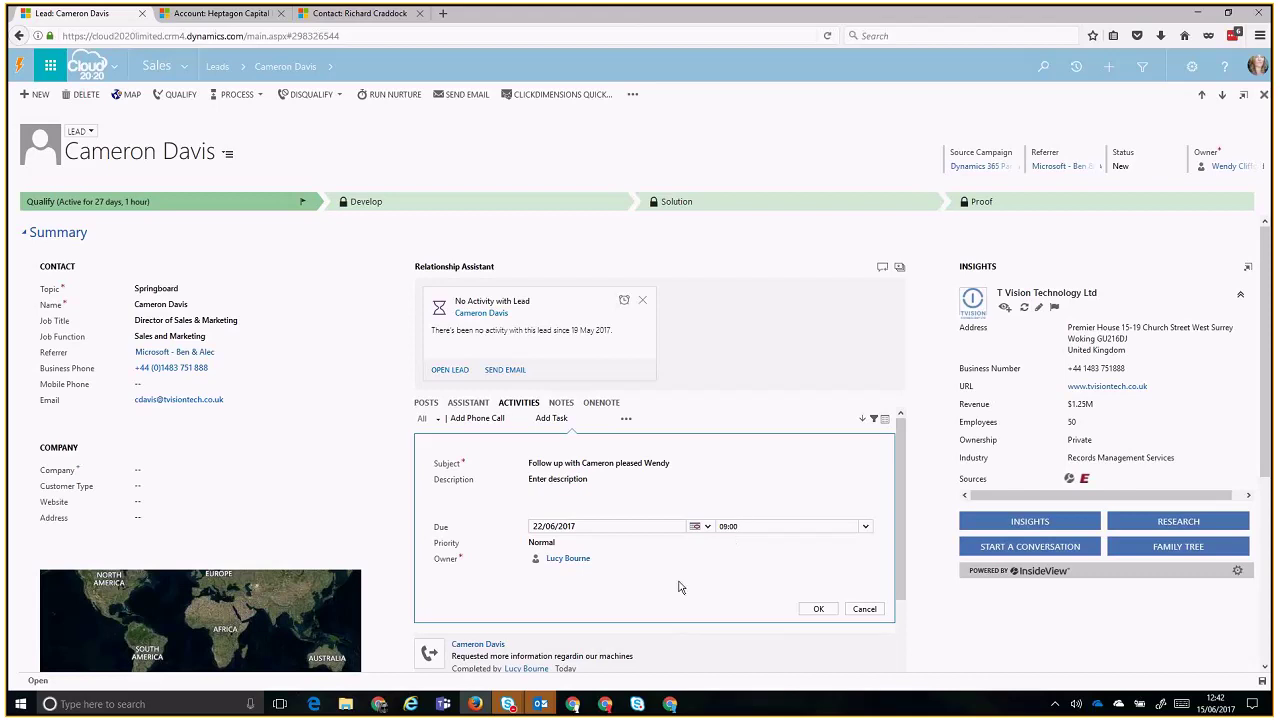
- Reassign the task owner to the suggested colleague and save the follow-up task
left_click(672, 557)
key("BackSpace")
key("BackSpace")
key("BackSpace")
key("BackSpace")
key("BackSpace")
key("BackSpace")
key("BackSpace")
key("BackSpace")
key("BackSpace")
key("BackSpace")
key("BackSpace")
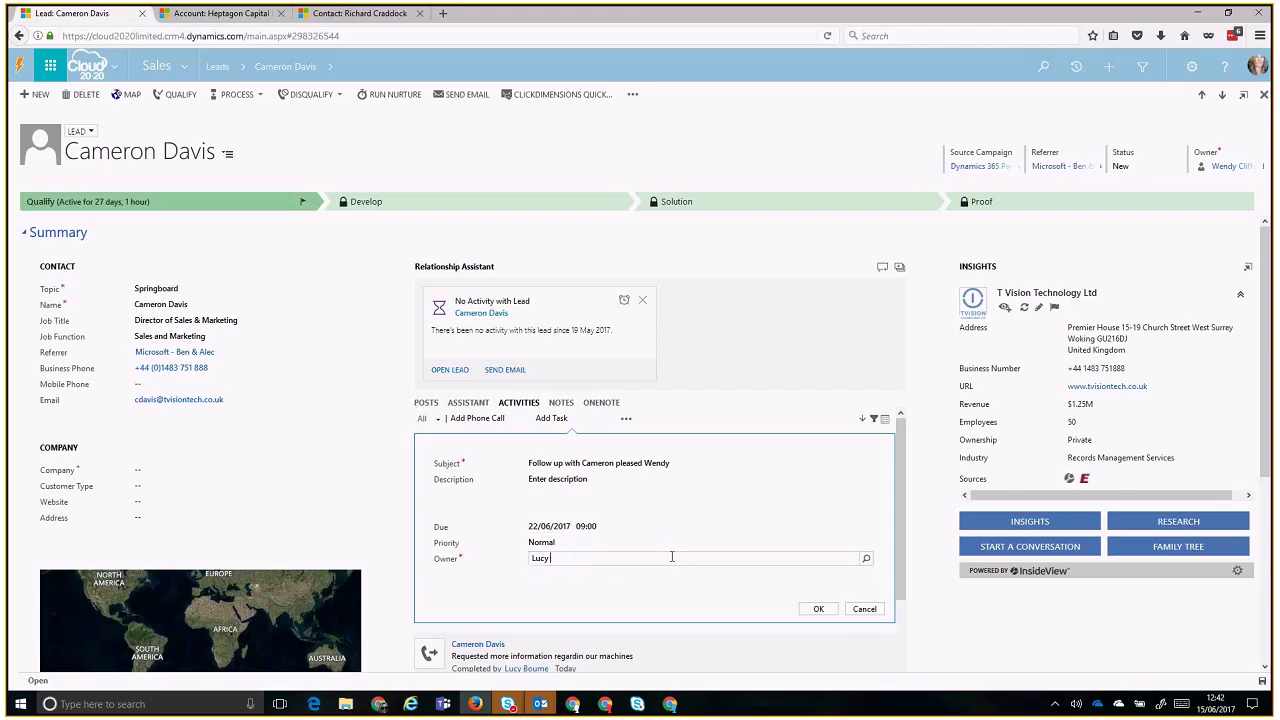
type("Wend")
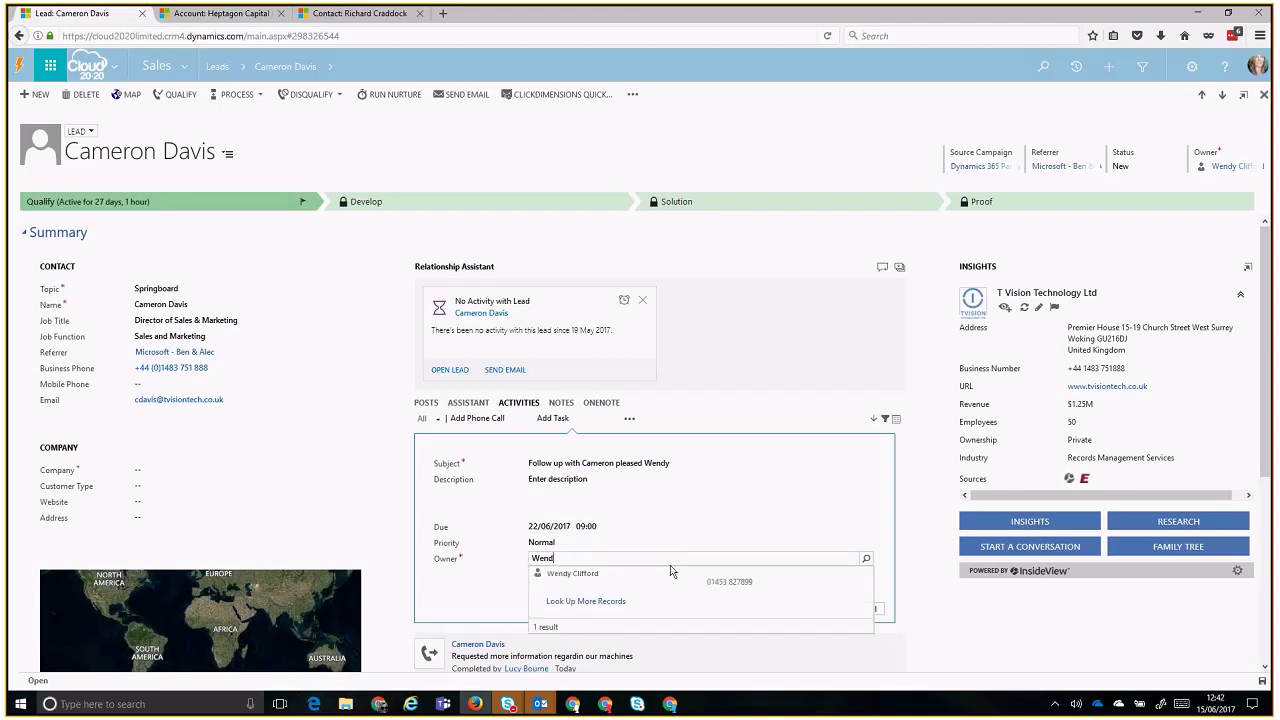
left_click(670, 585)
left_click(822, 608)
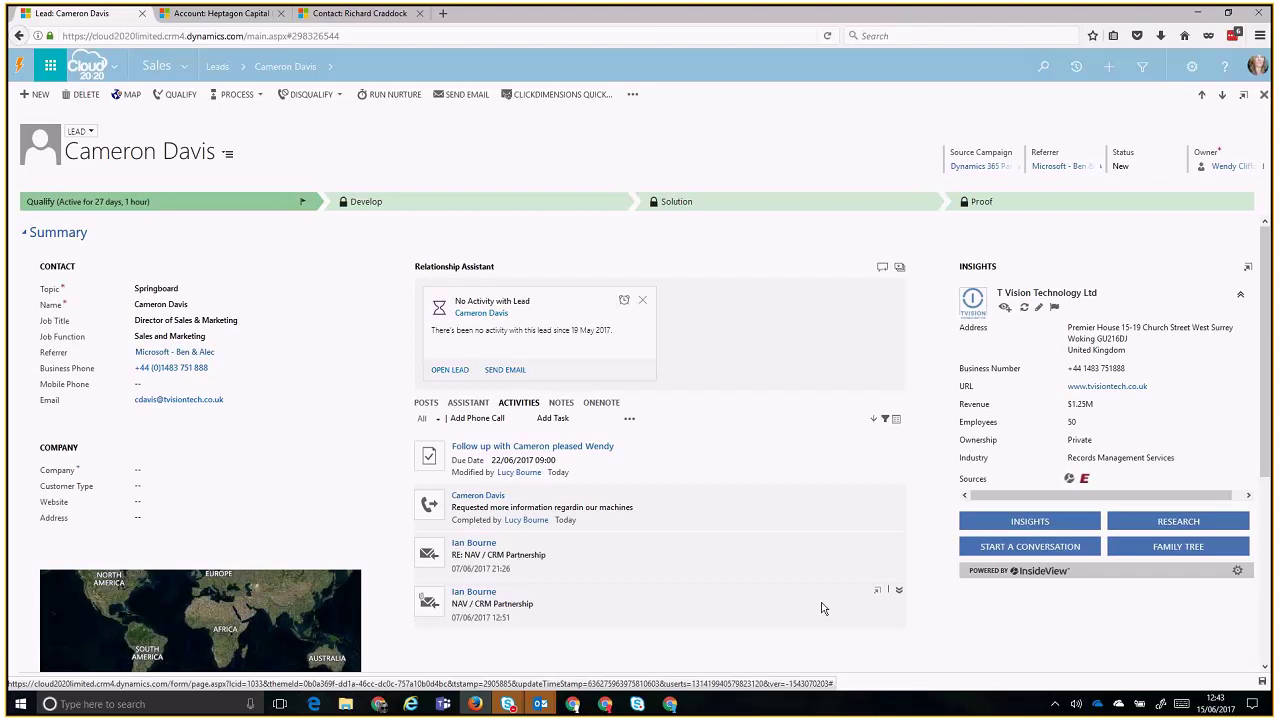
- Mark the follow-up task due 22/06/2017 as completed in the lead's activities list
left_click(629, 419)
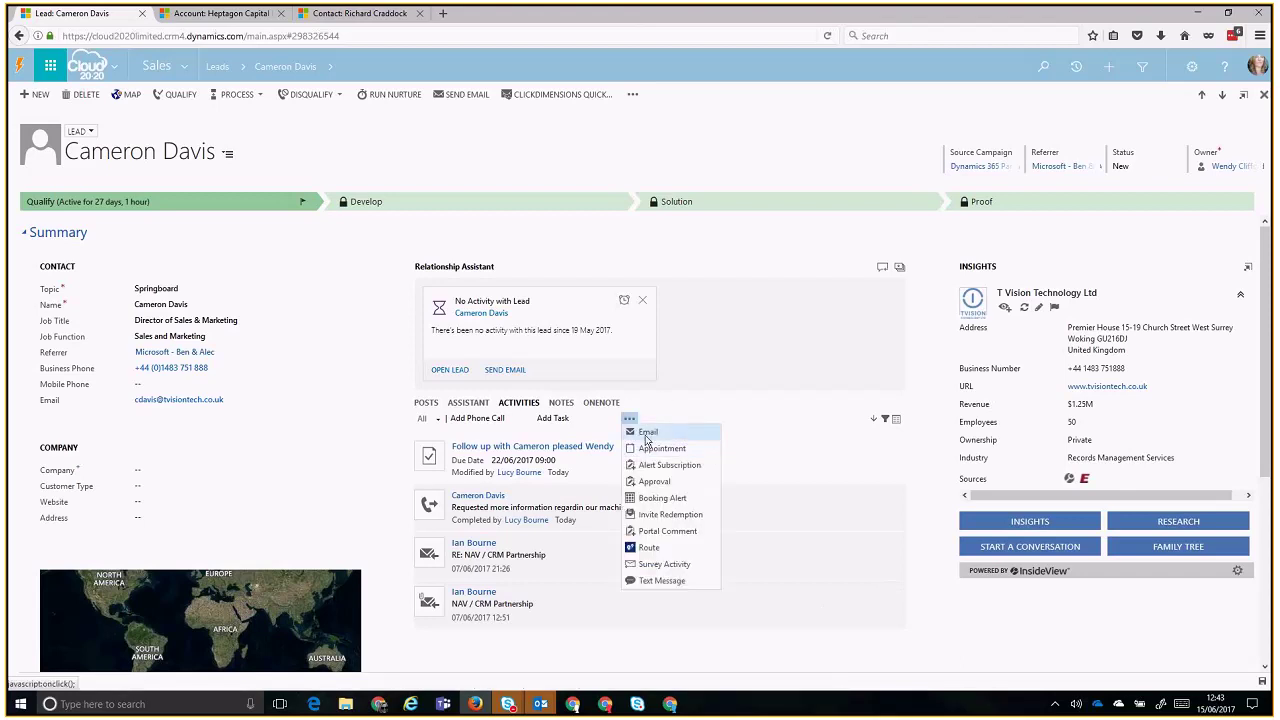
left_click(630, 419)
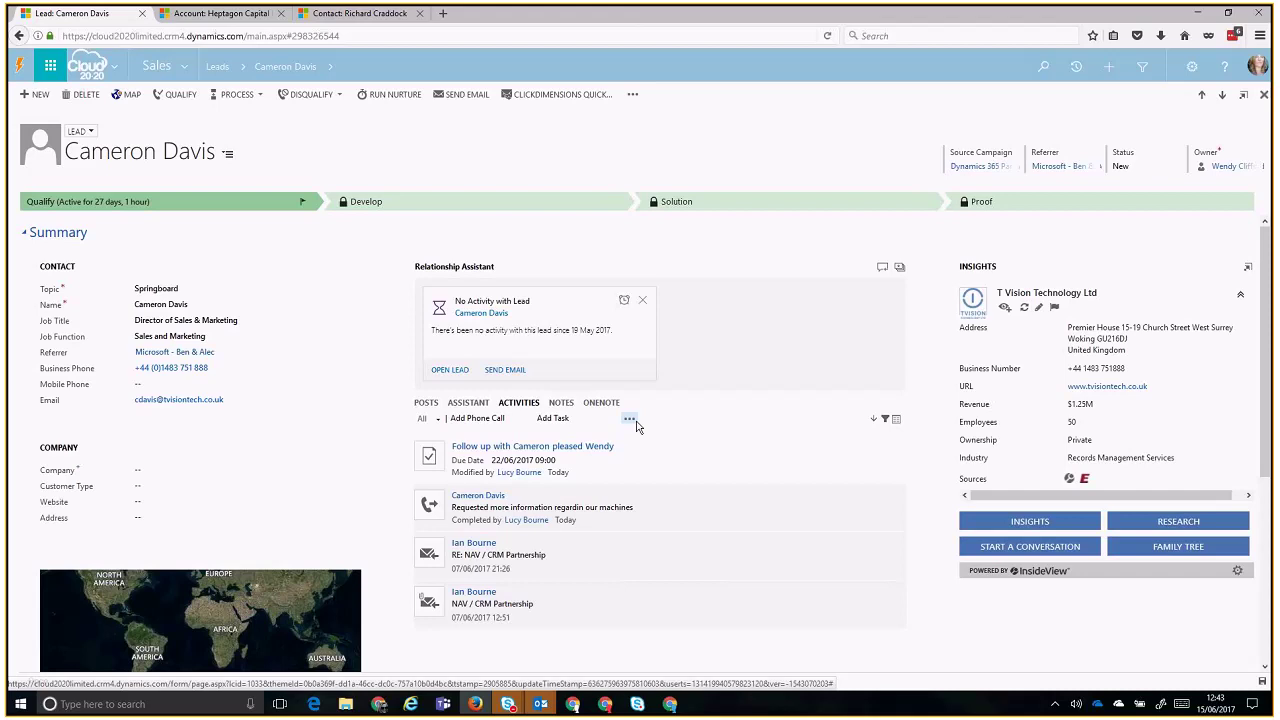
left_click(631, 421)
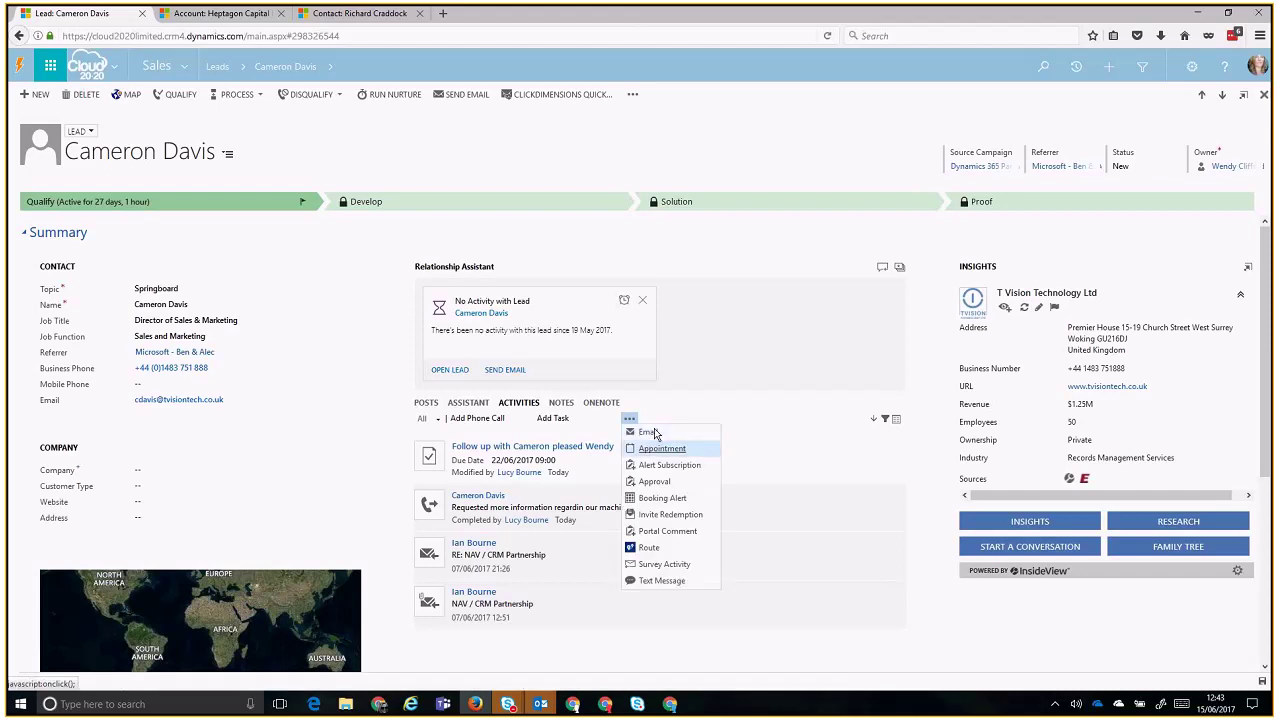
left_click(804, 443)
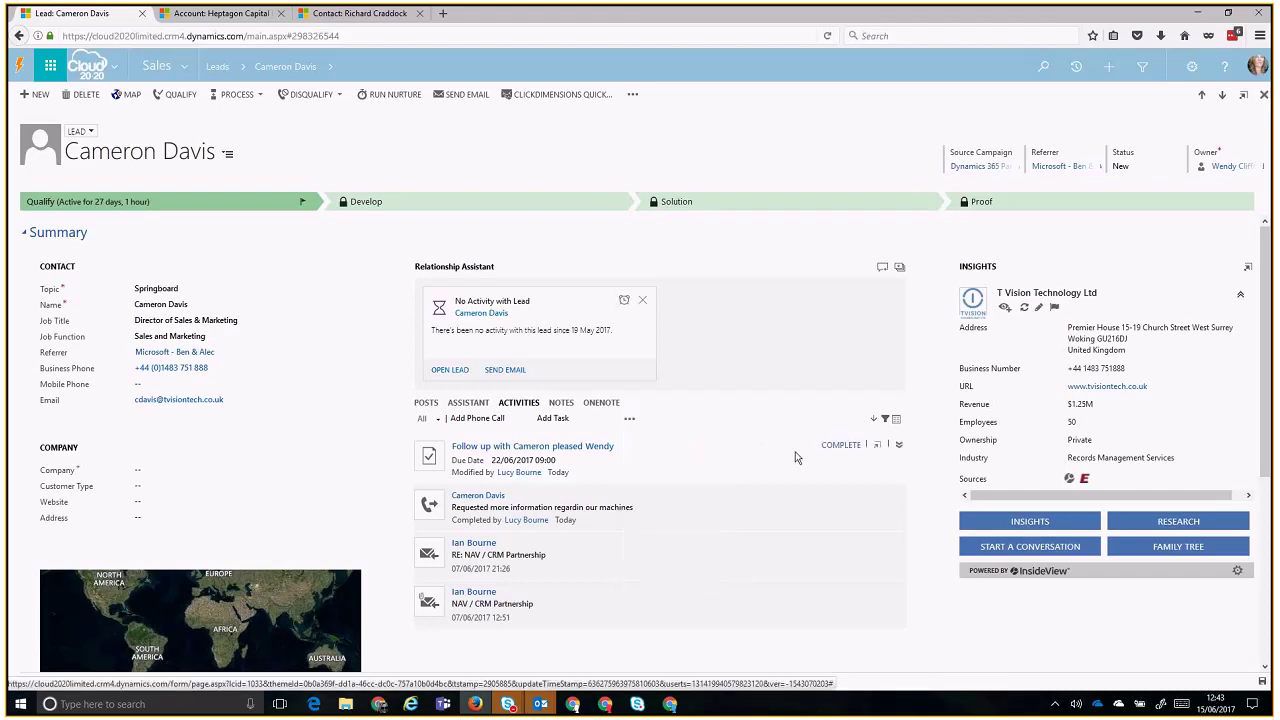
left_click(629, 419)
left_click(855, 447)
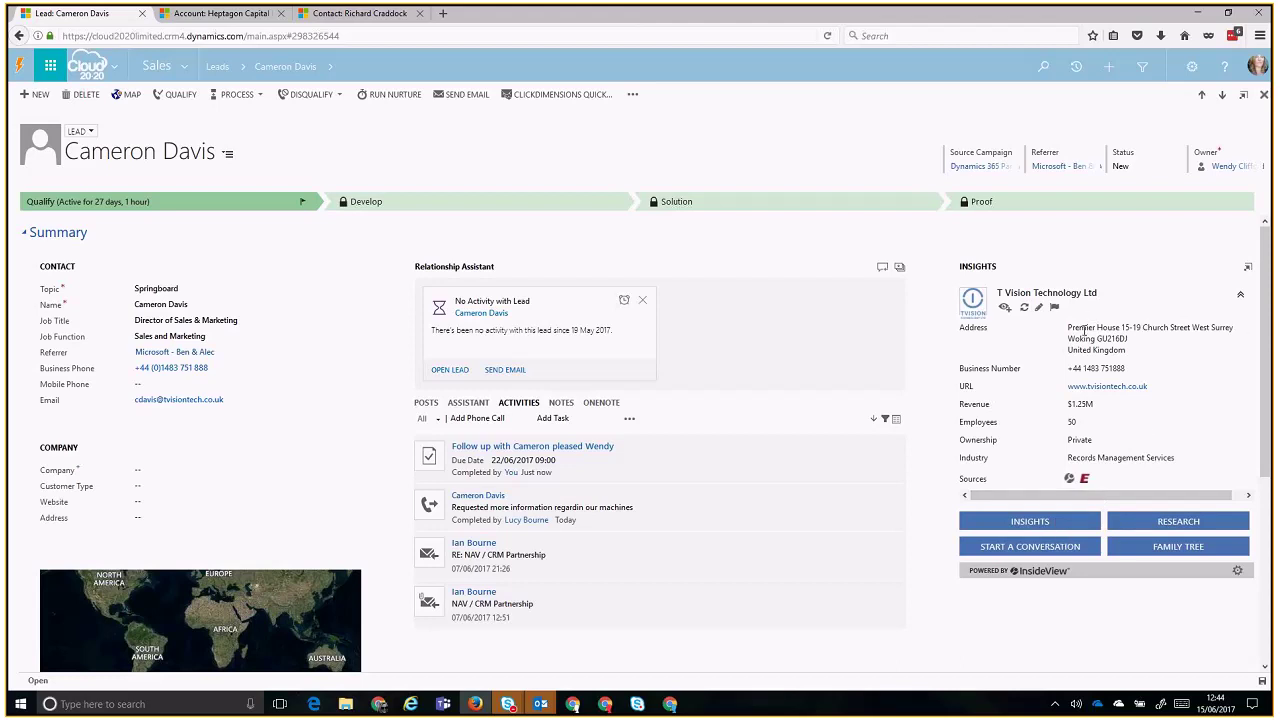
- Select and then deselect the T Vision Technology Ltd company details in the insights panel
left_click_drag(1079, 327, 1179, 496)
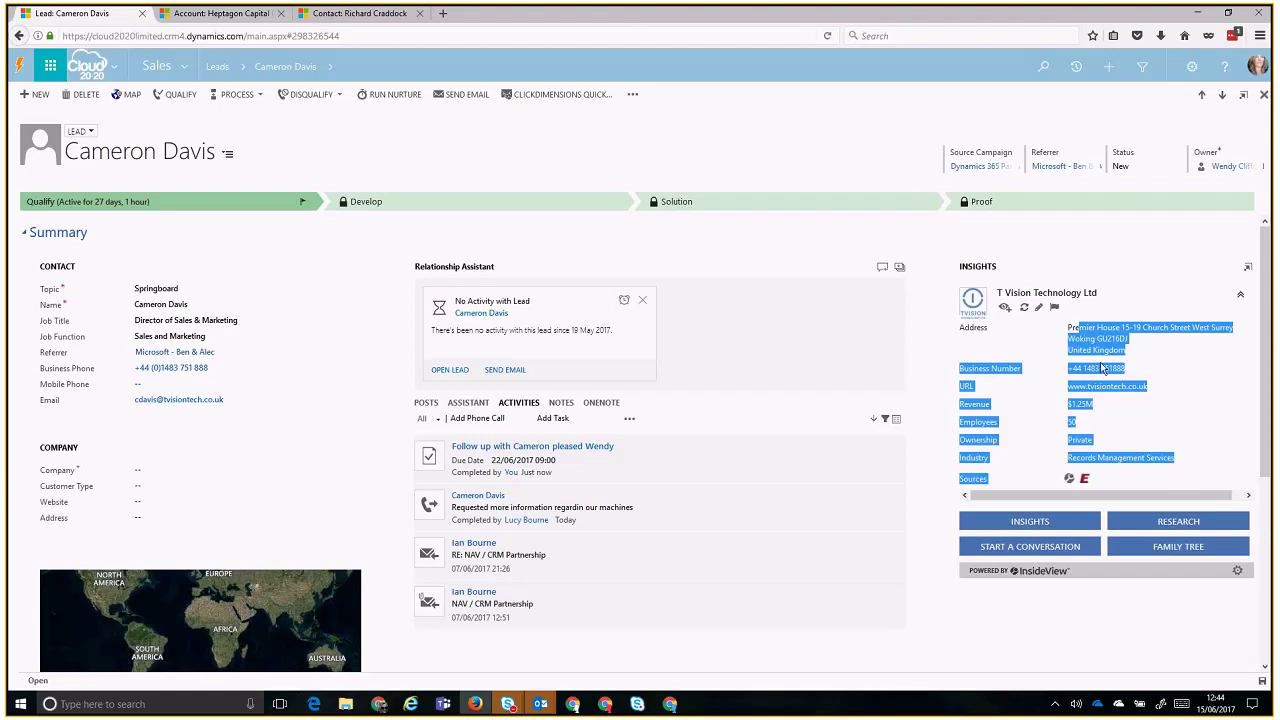
left_click(1055, 366)
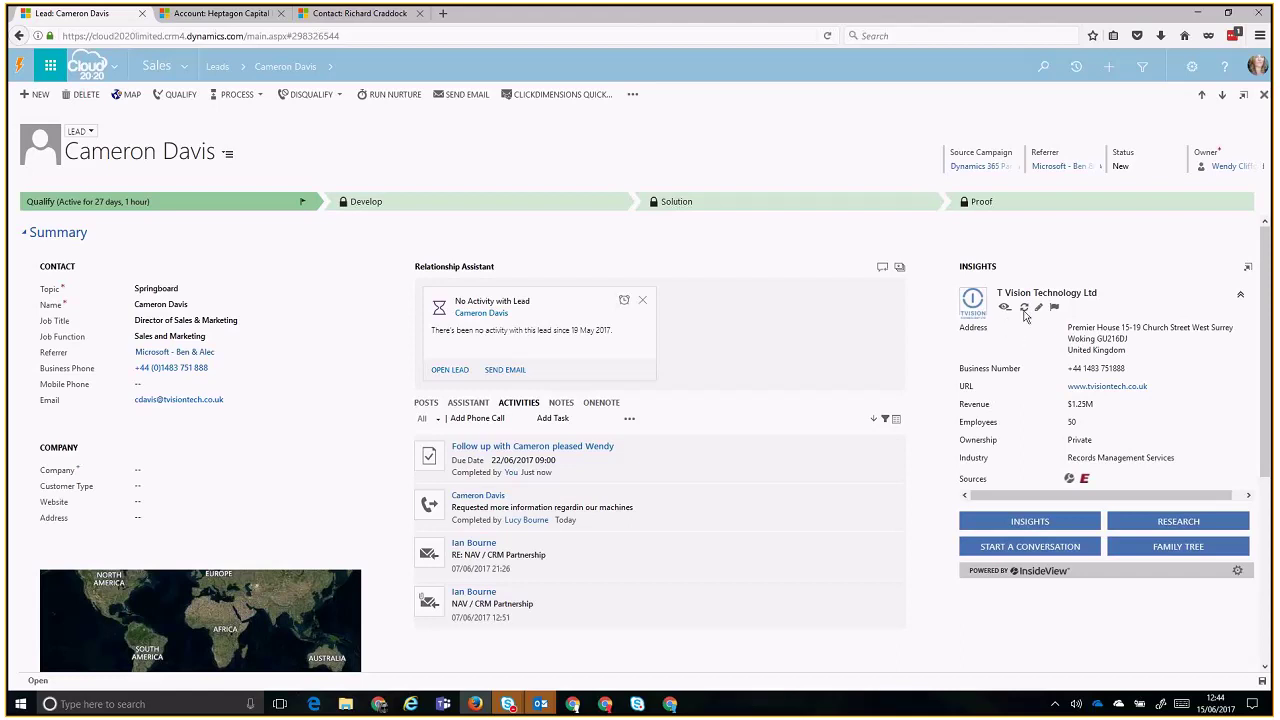
- Open the InsideView sync for T Vision Technology Ltd, update the Springboard lead, and close the window
left_click(1025, 310)
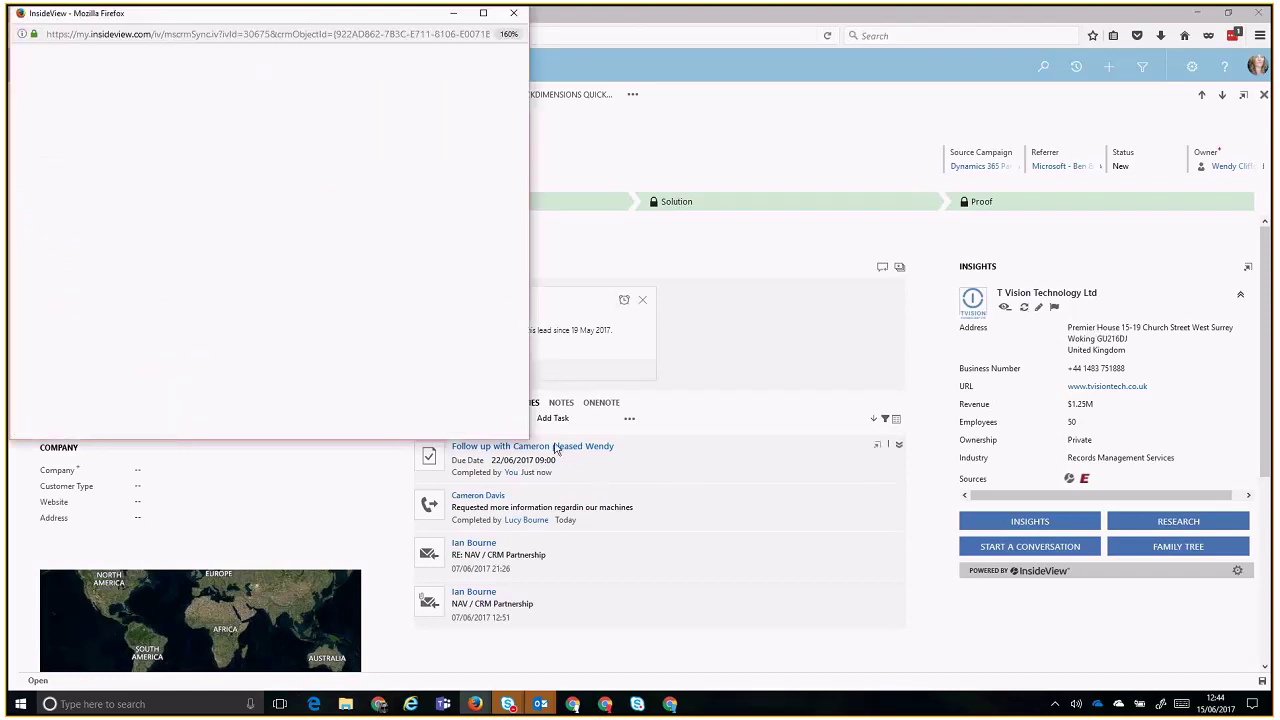
left_click_drag(525, 439, 597, 513)
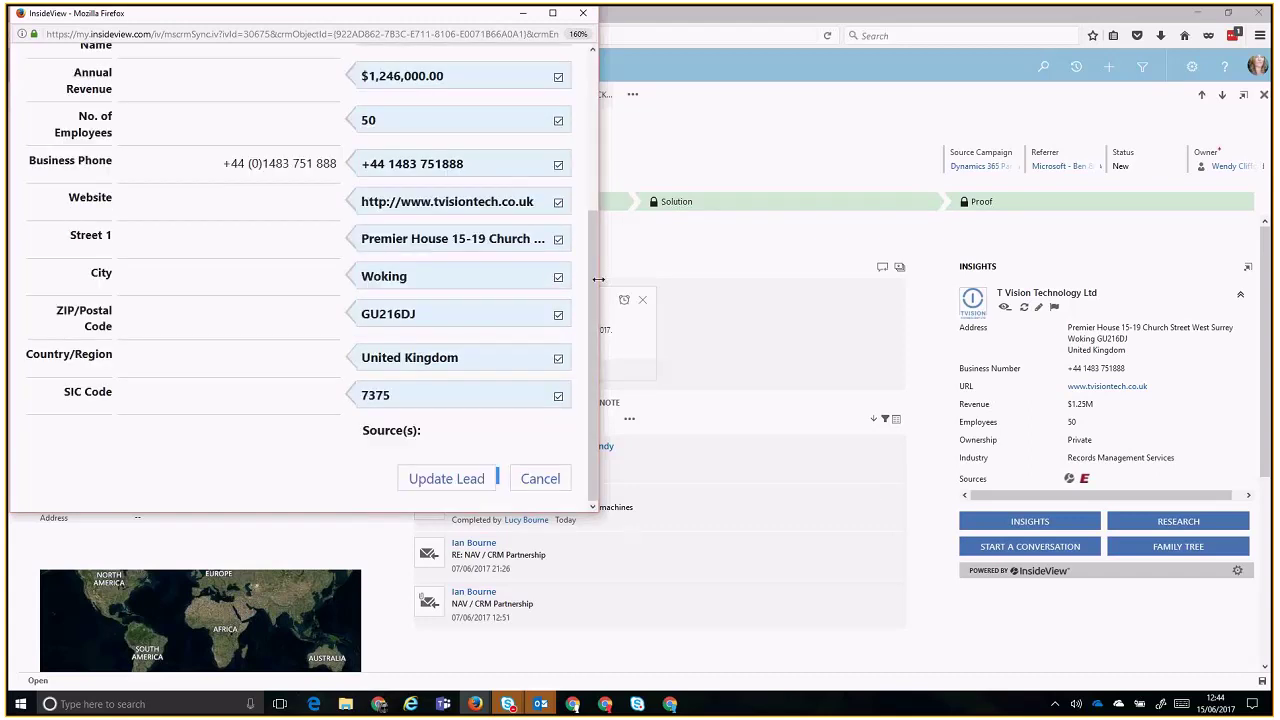
scroll(598, 250, "up", 2)
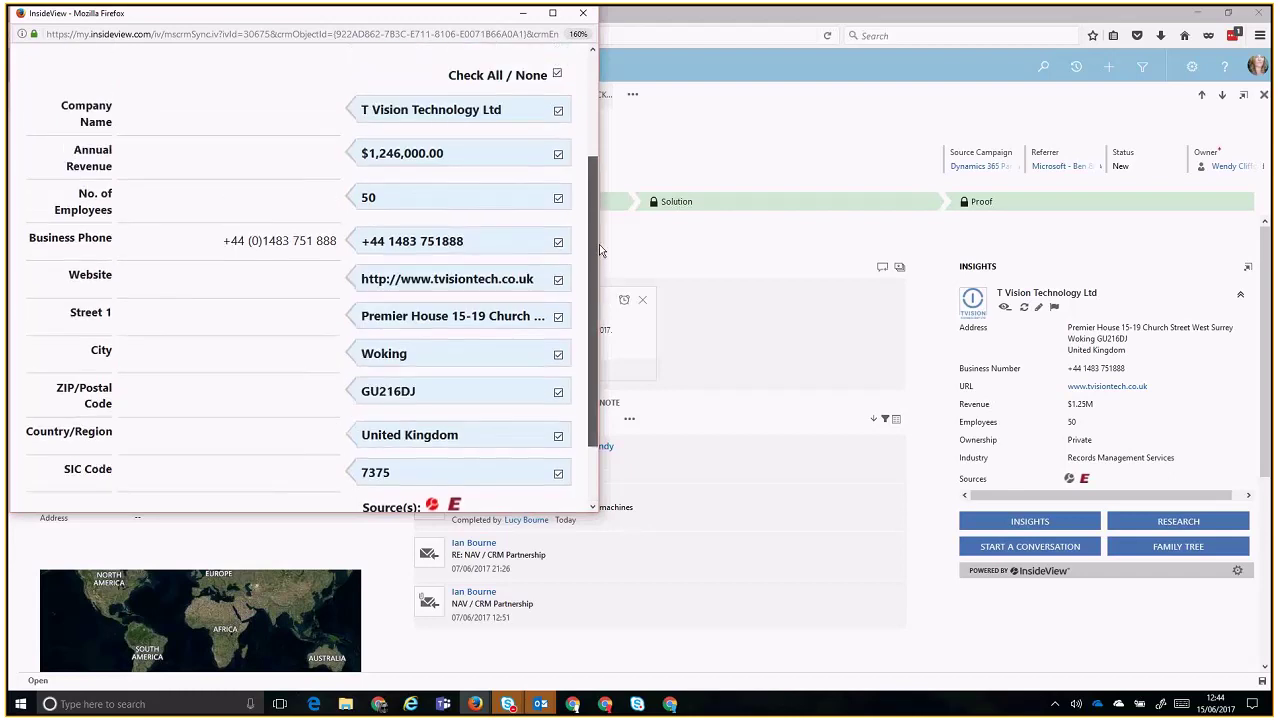
scroll(599, 250, "down", 2)
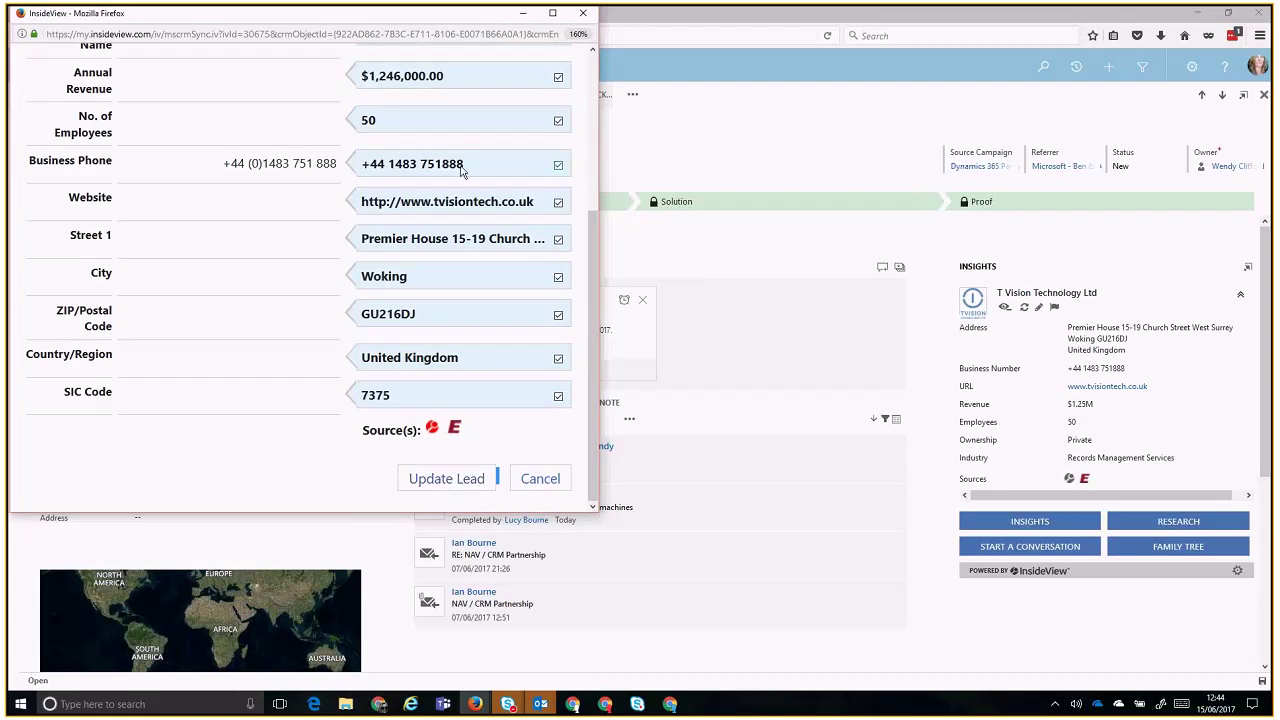
left_click(446, 479)
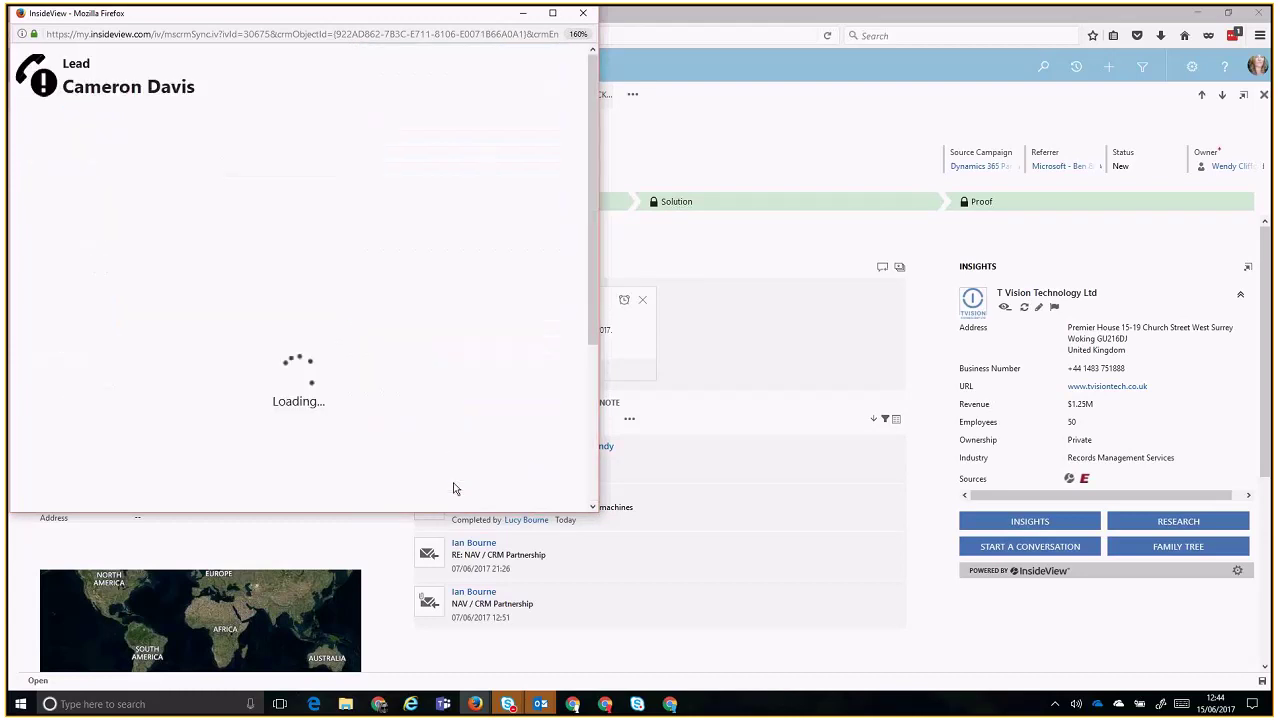
left_click(583, 13)
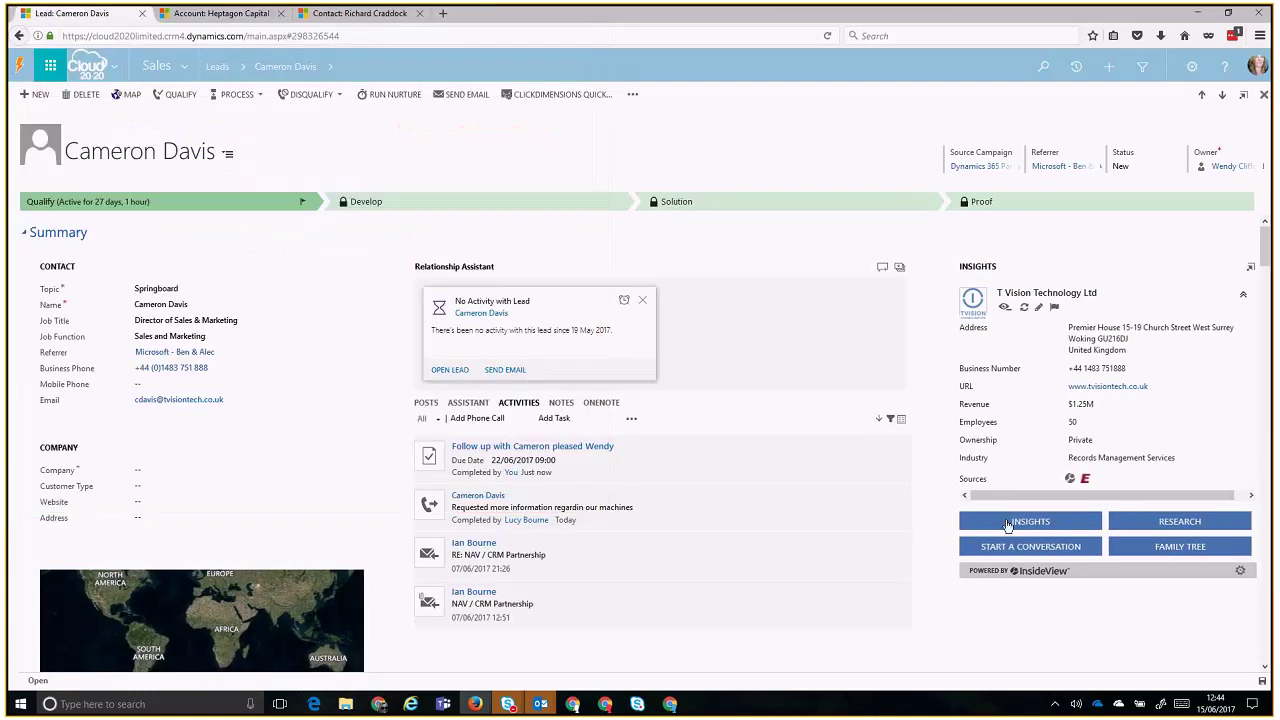
- Open full InsideView insights and view the Research, Family Tree and Start a Conversation tabs
left_click(1071, 525)
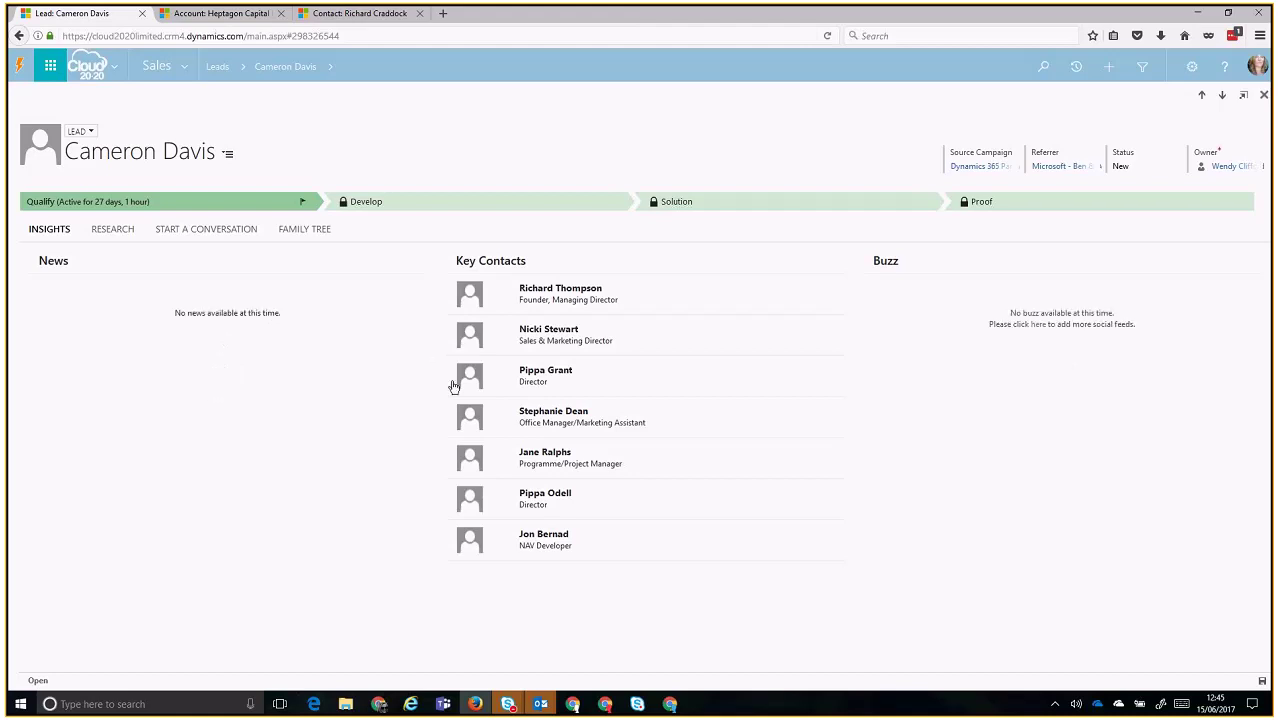
left_click(104, 236)
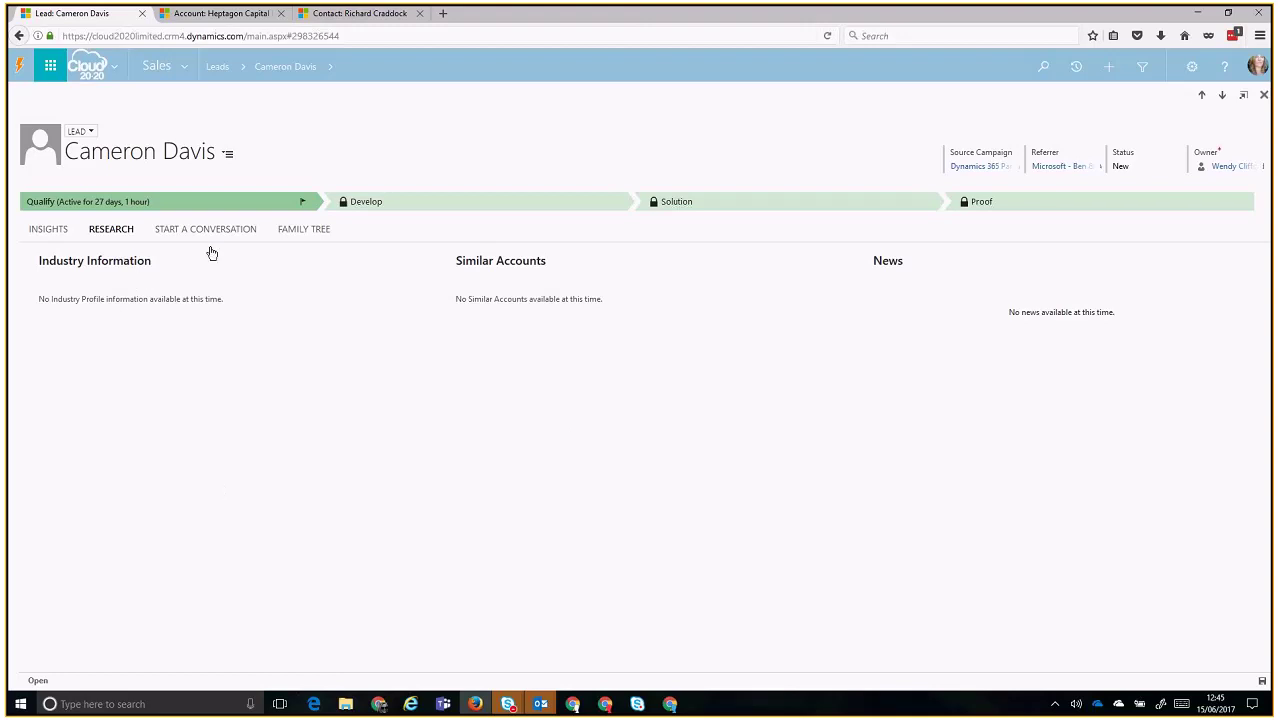
left_click(304, 230)
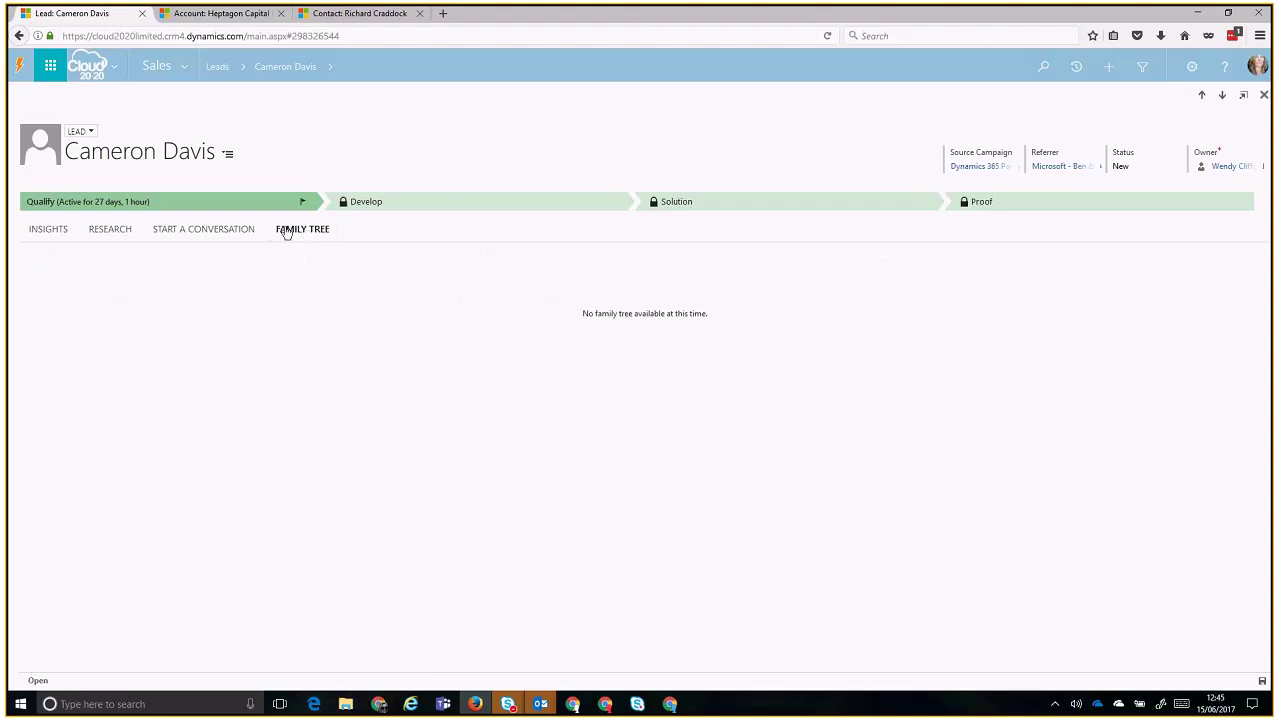
left_click(206, 234)
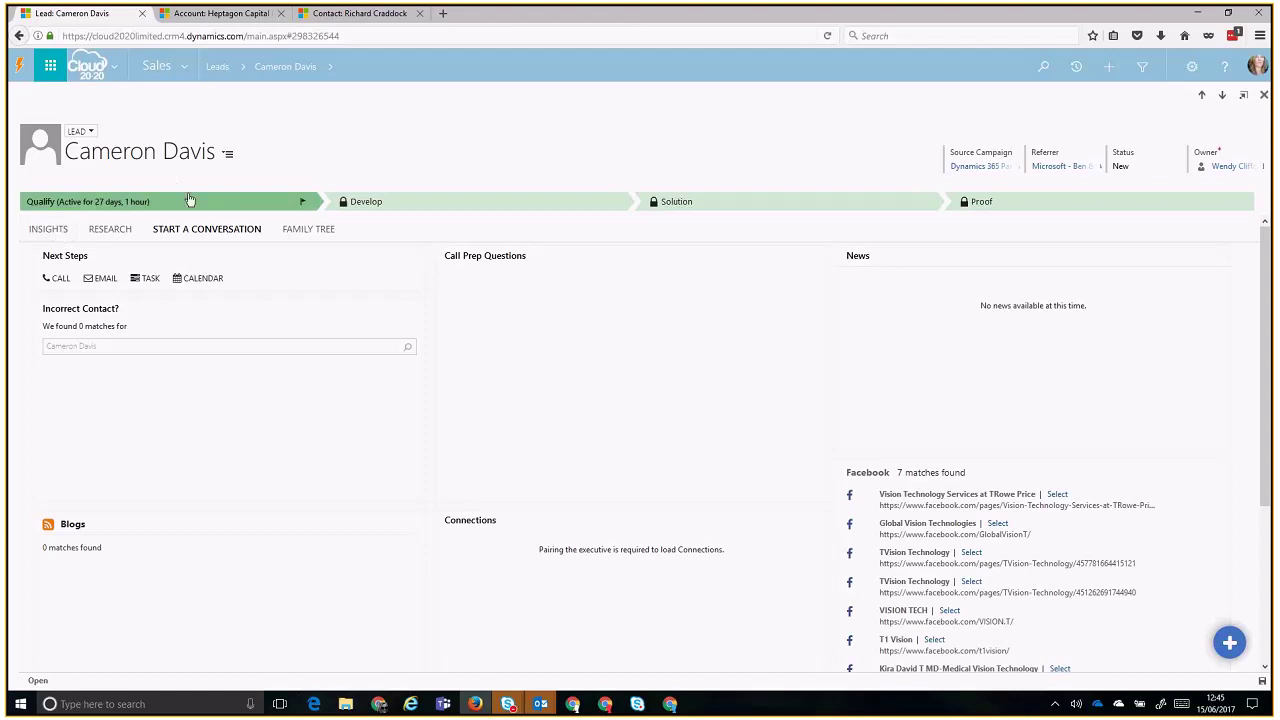
- Return to the Springboard lead from recent leads and qualify it into an opportunity
left_click(241, 74)
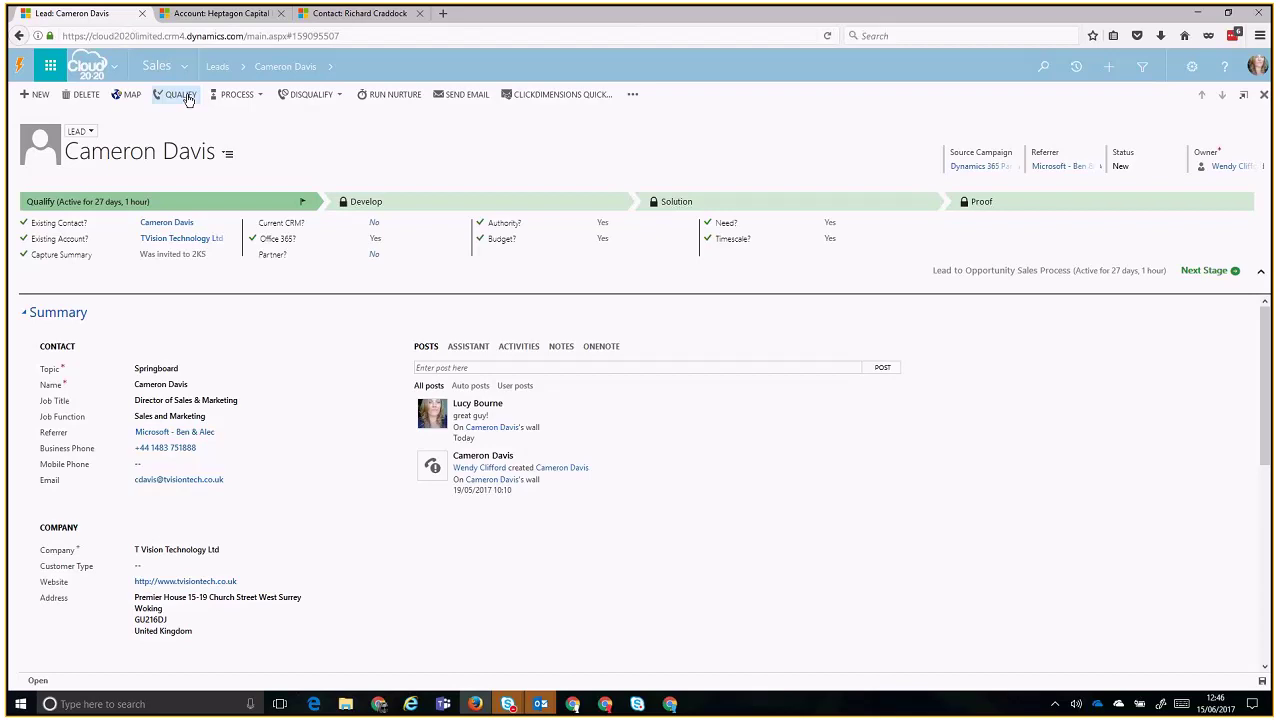
left_click(187, 97)
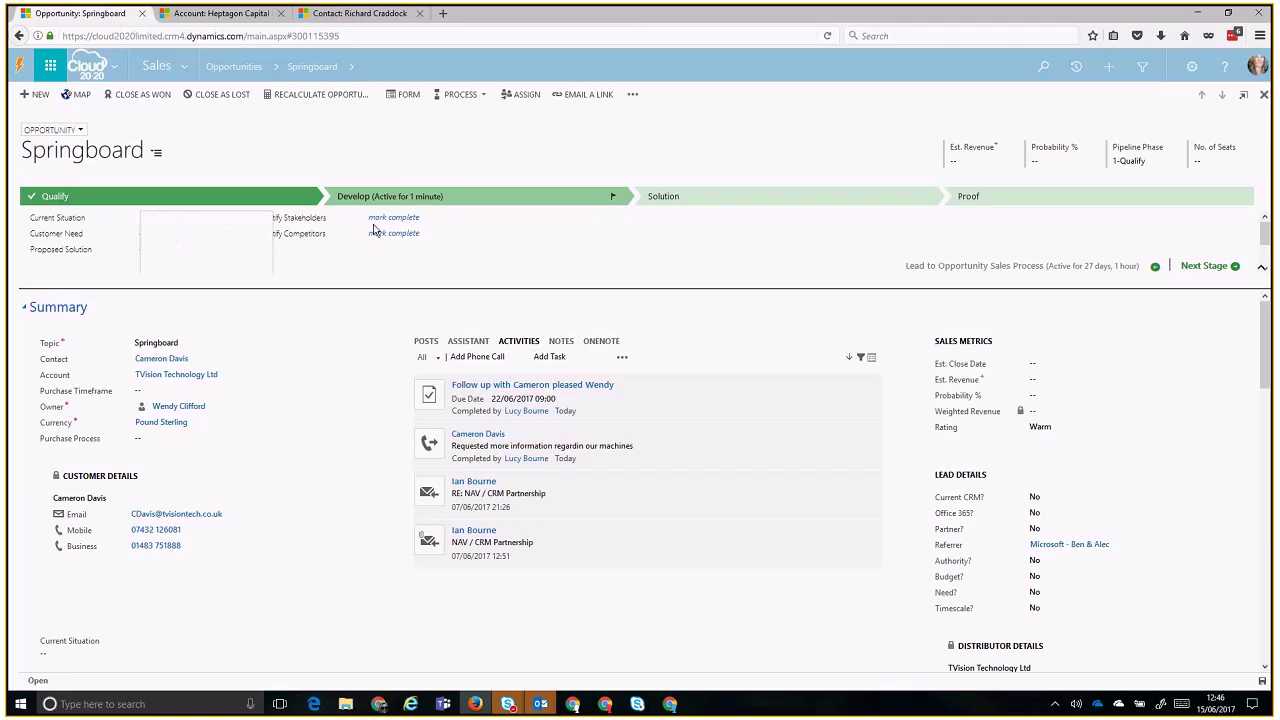
- Mark Identify Stakeholders and Identify Competitors complete and set estimated close date 30/06/2017
left_click(445, 217)
left_click(424, 236)
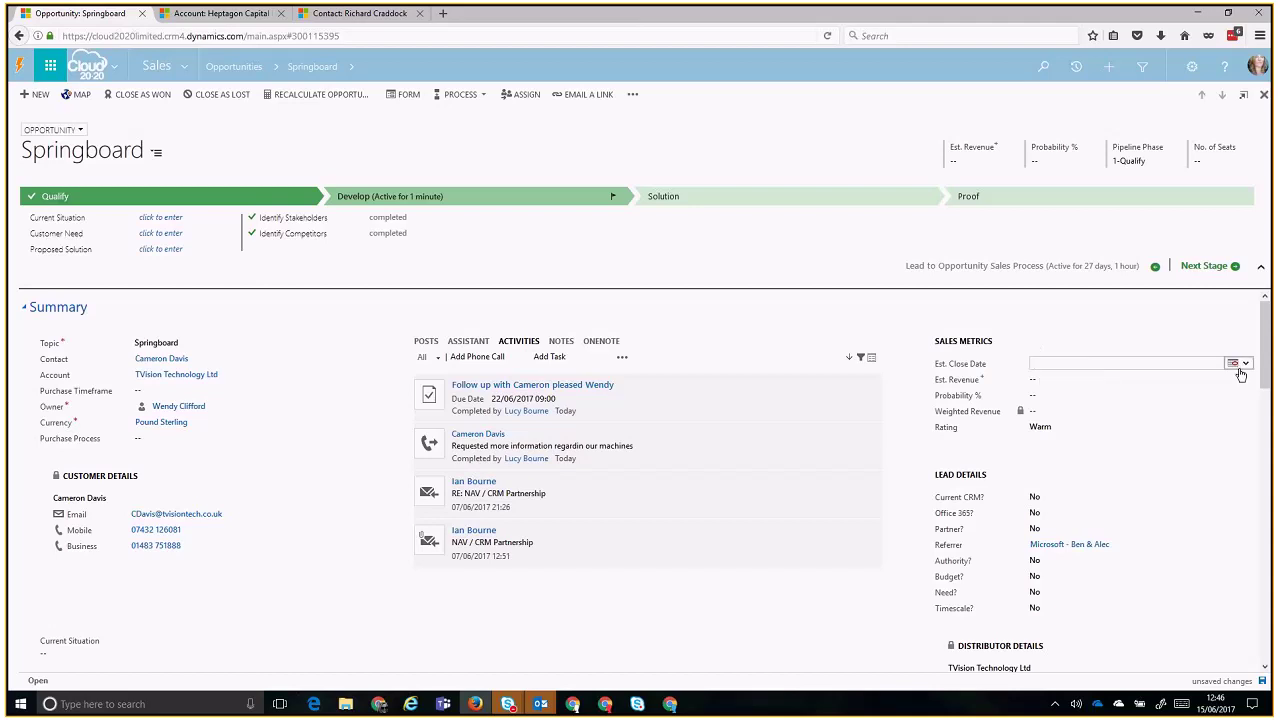
left_click(1236, 363)
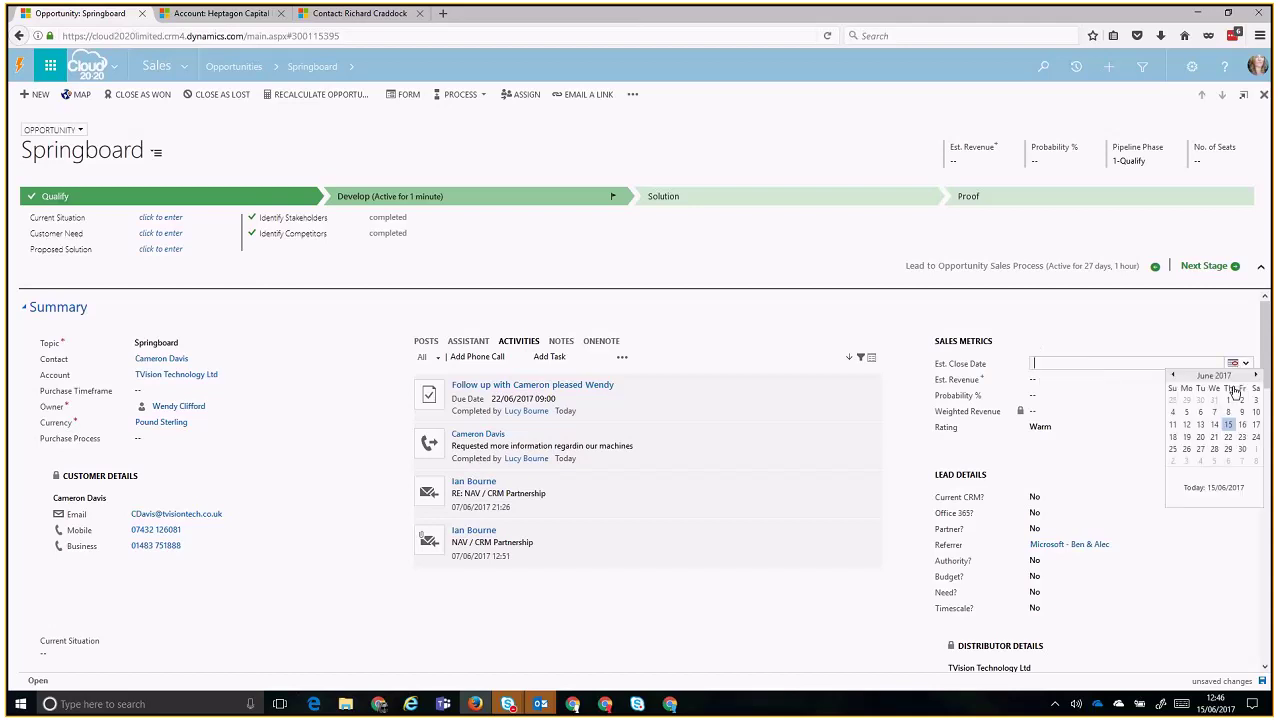
left_click(1242, 449)
- Enter estimated revenue 12000 and 80% probability, giving £9,600 weighted revenue
left_click(1119, 385)
type("12000")
key("Return")
left_click(1119, 399)
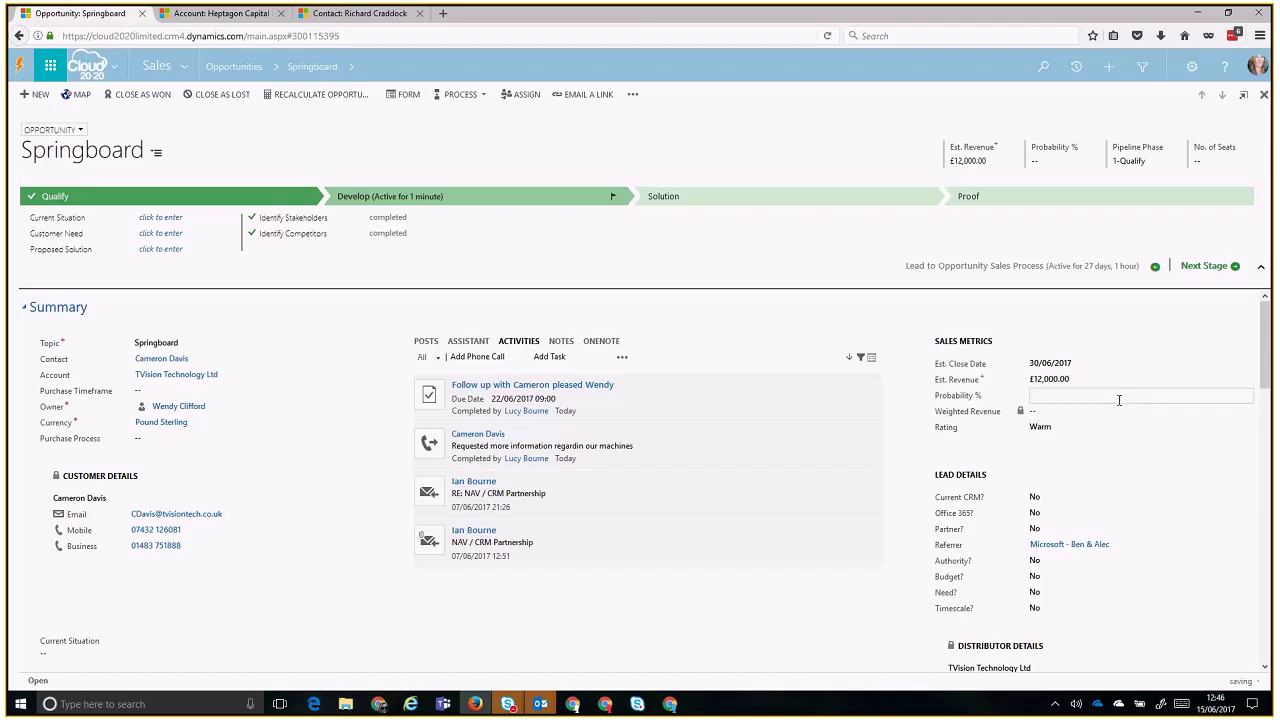
type("80")
key("Tab")
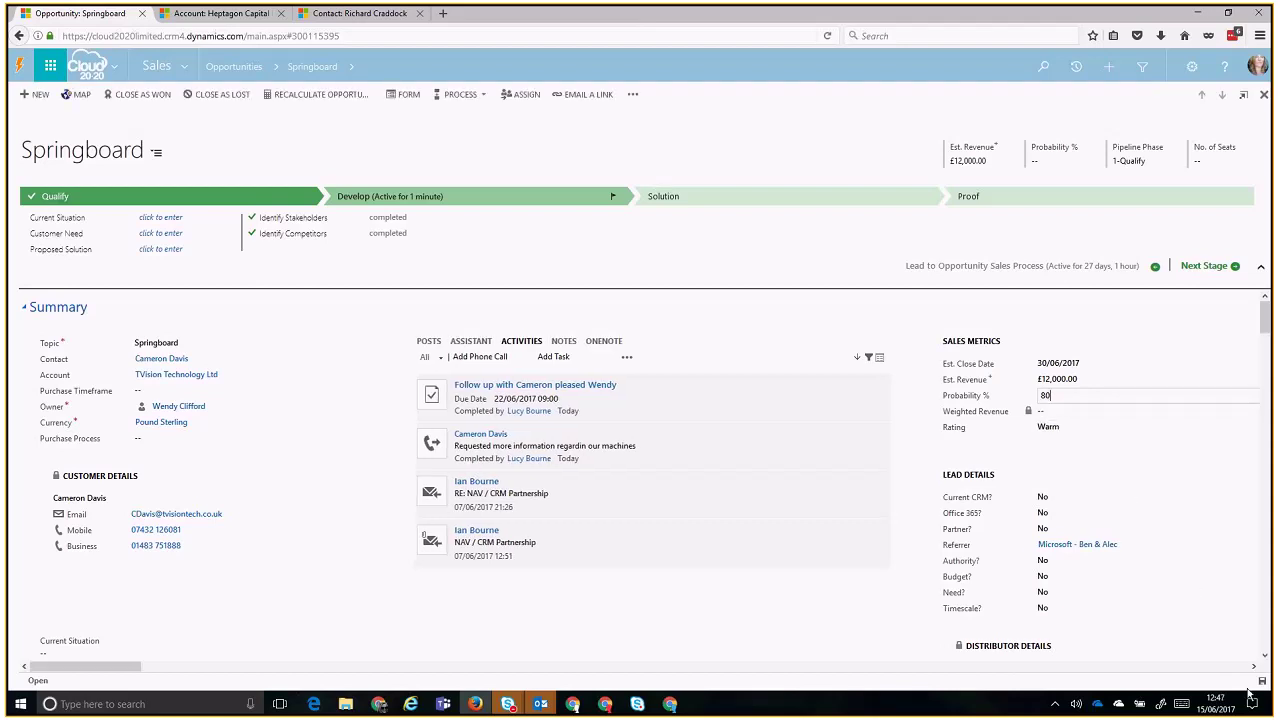
left_click(1120, 449)
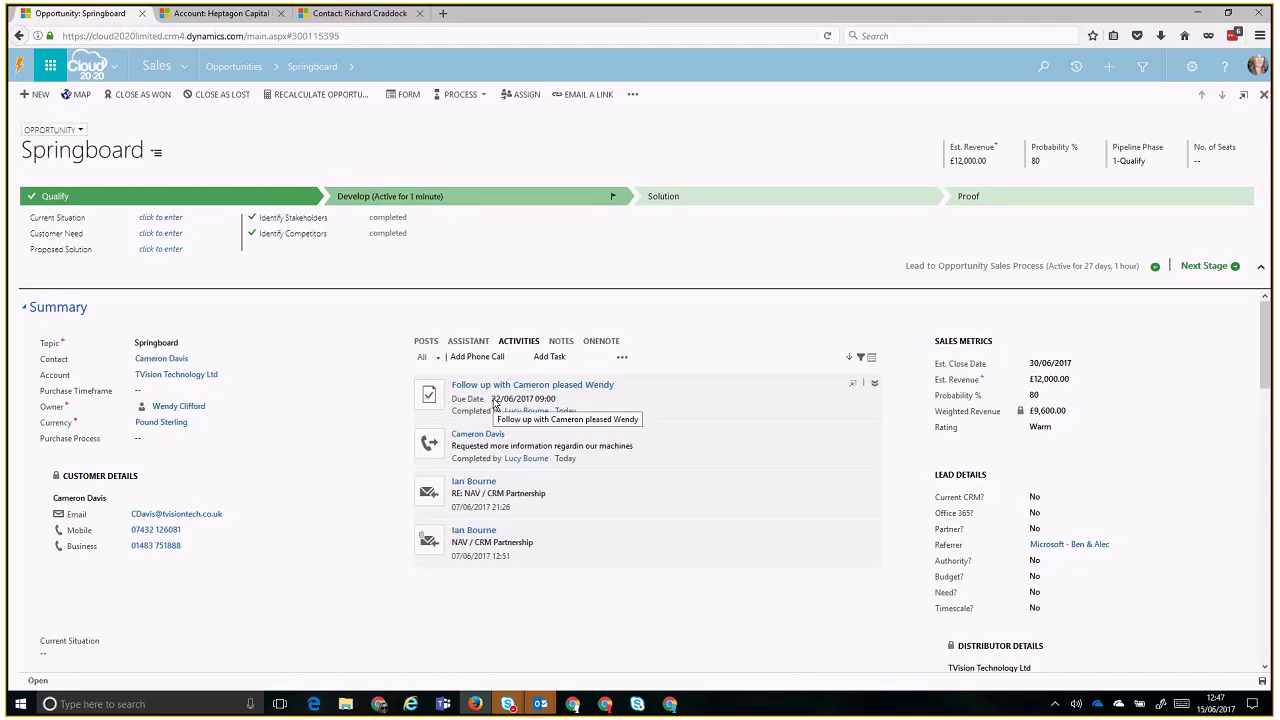
- Check the Sales sitemap, then switch to the Heptagon Capital LLP account browser tab
scroll(494, 404, "down", 1)
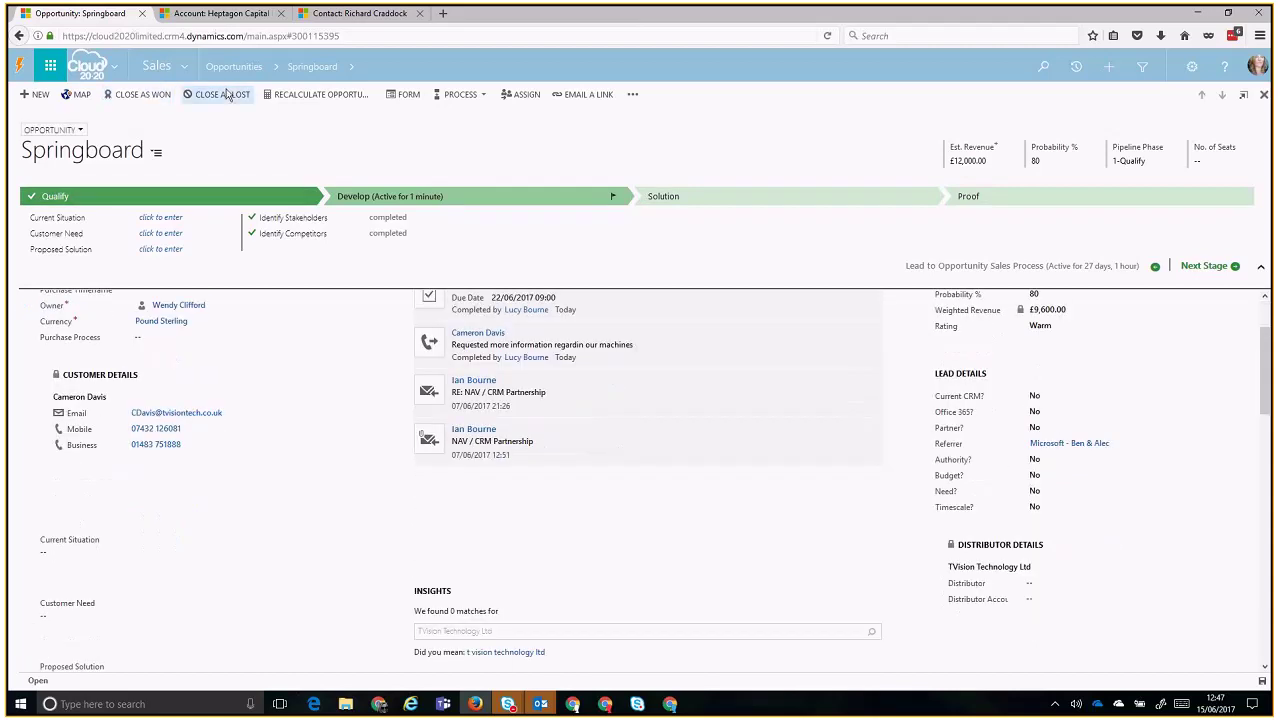
scroll(372, 423, "up", 1)
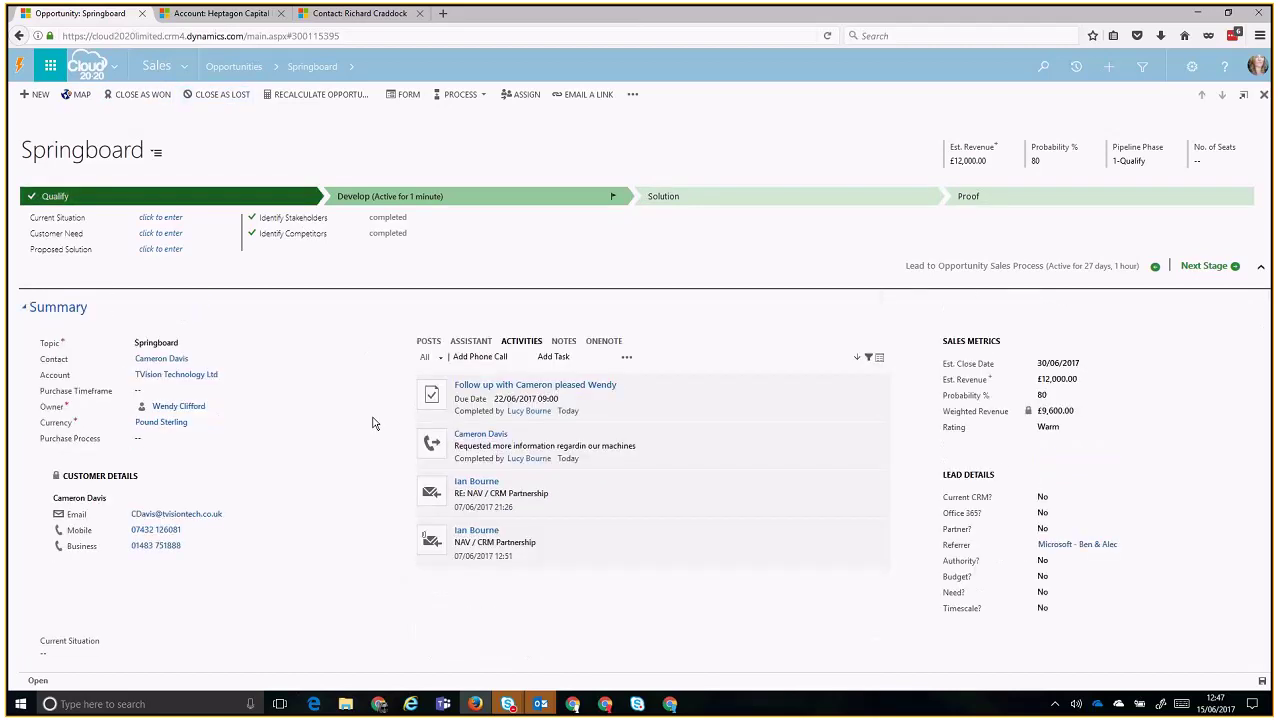
scroll(372, 423, "down", 1)
scroll(372, 423, "up", 1)
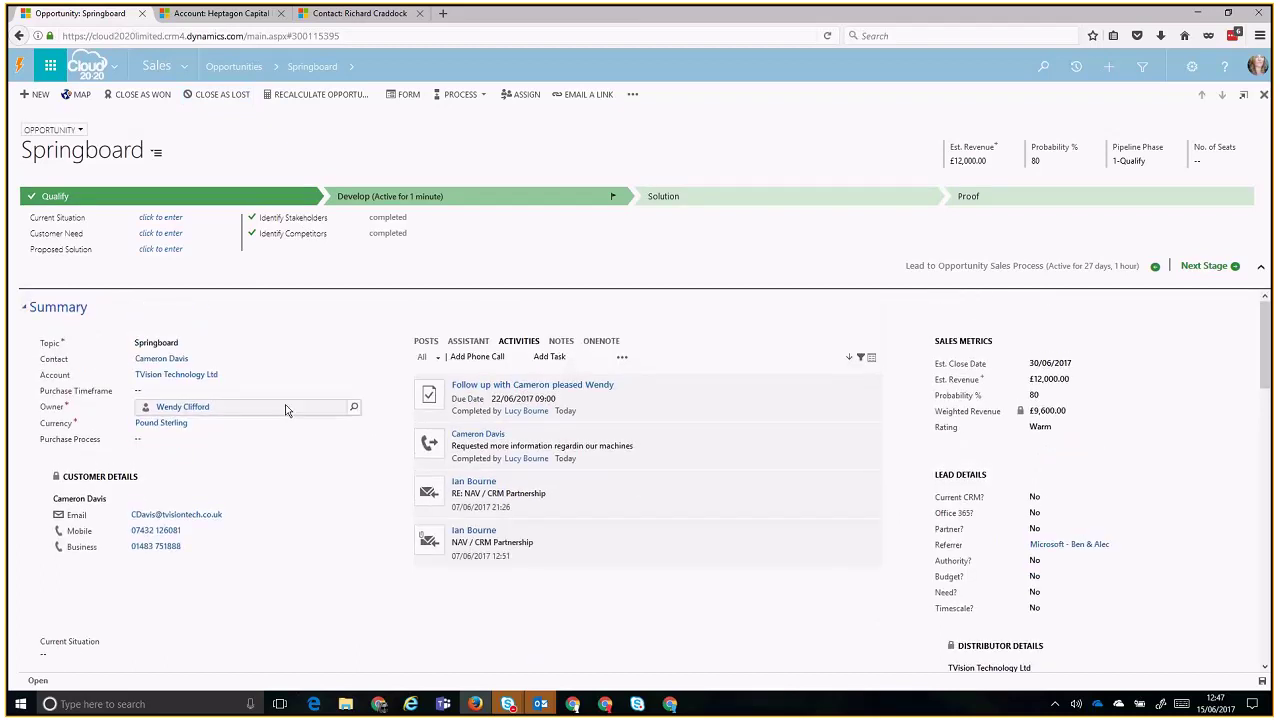
left_click(188, 68)
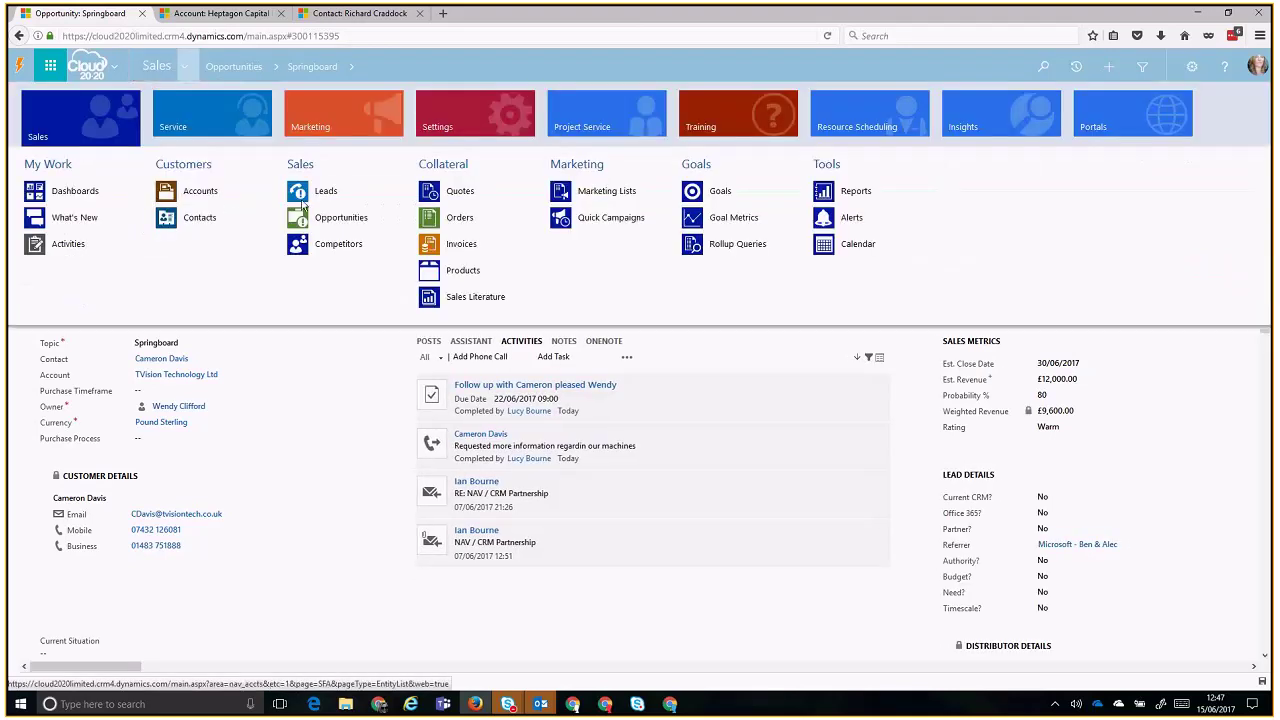
left_click(219, 196)
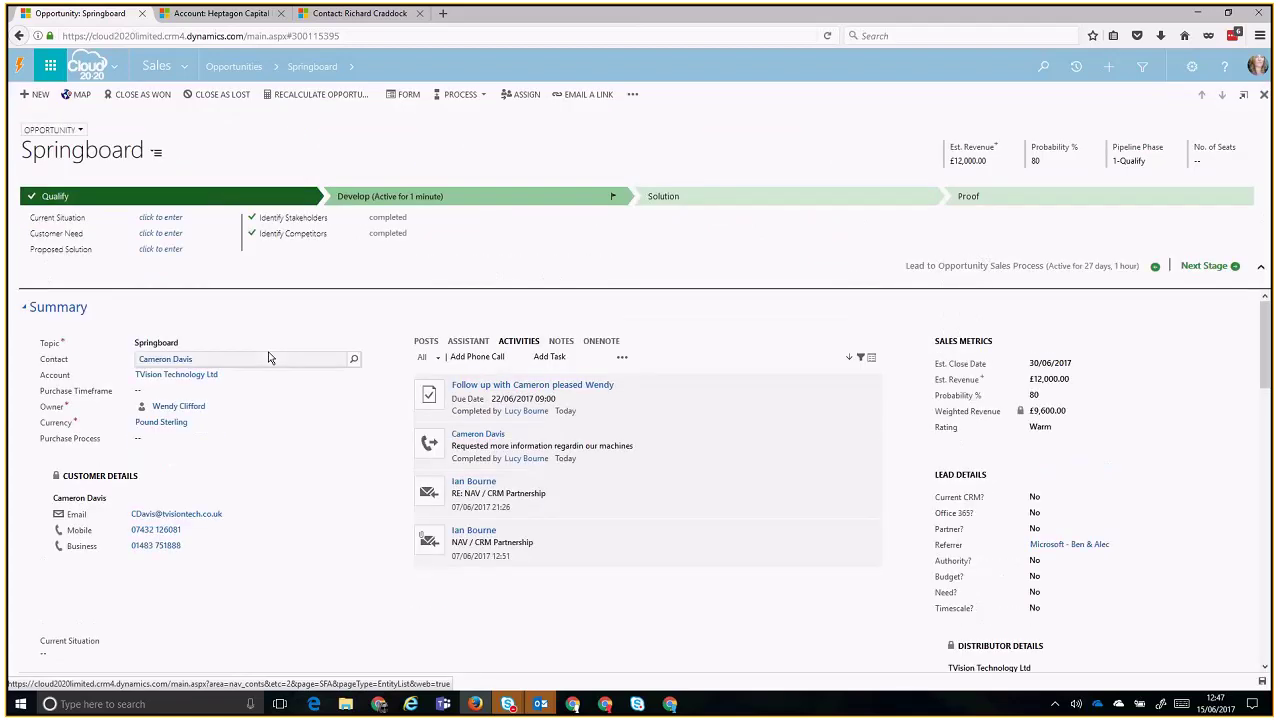
left_click(188, 67)
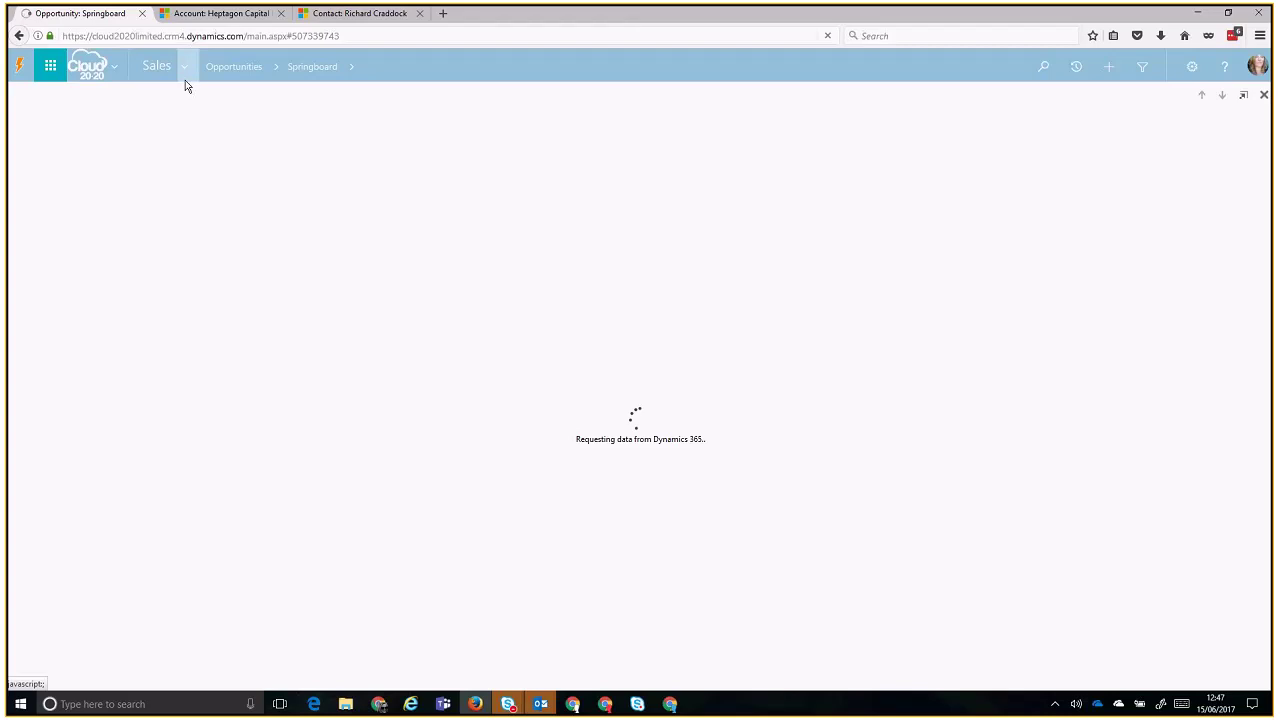
left_click(179, 13)
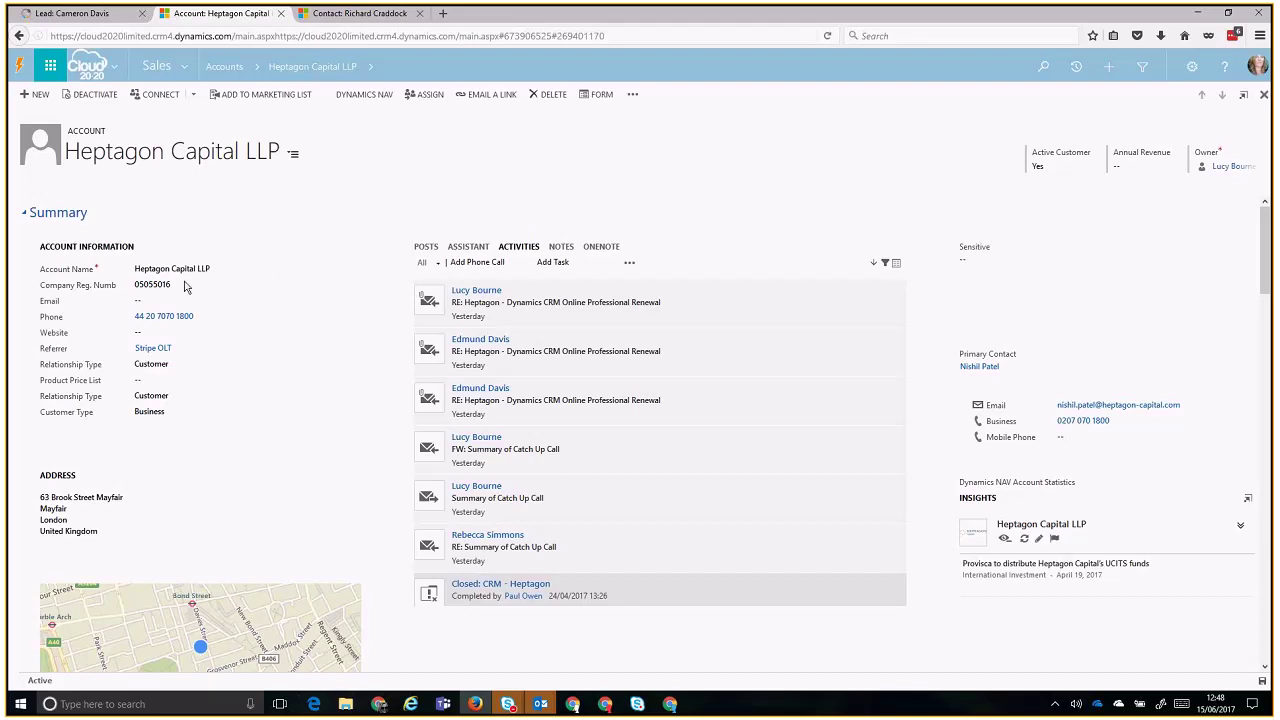
left_click(205, 410)
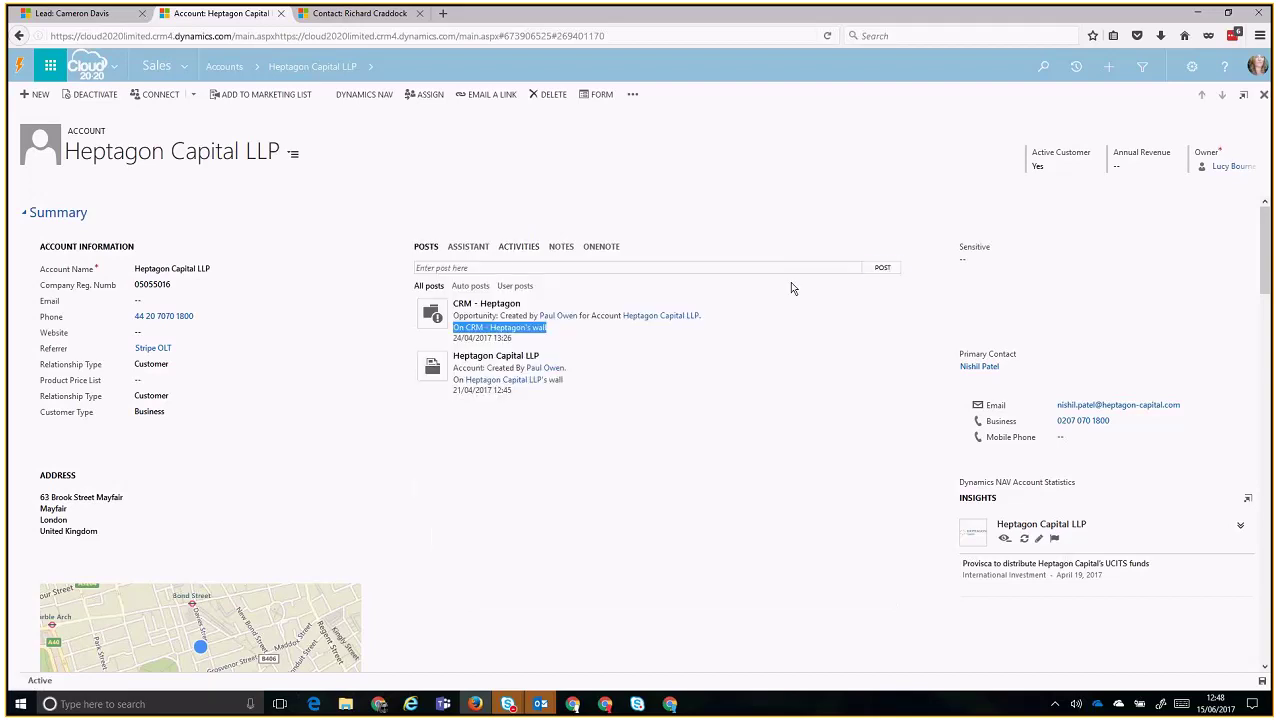
left_click(512, 250)
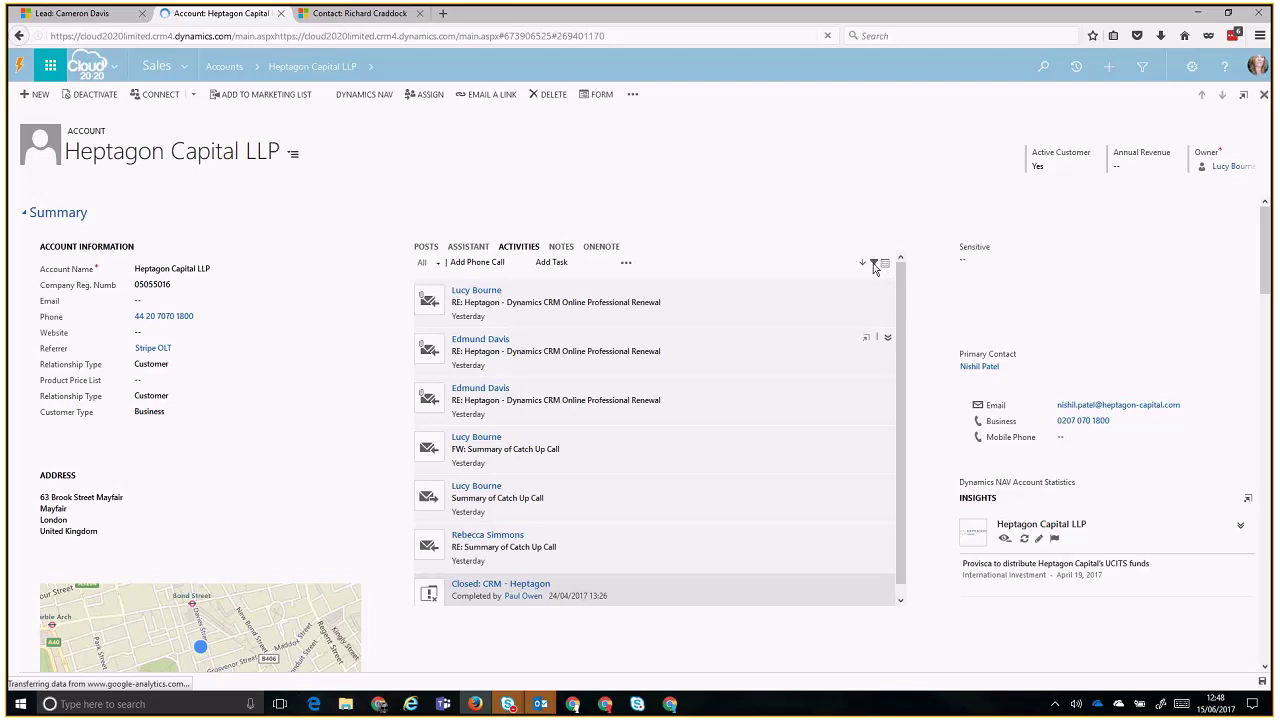
left_click(874, 264)
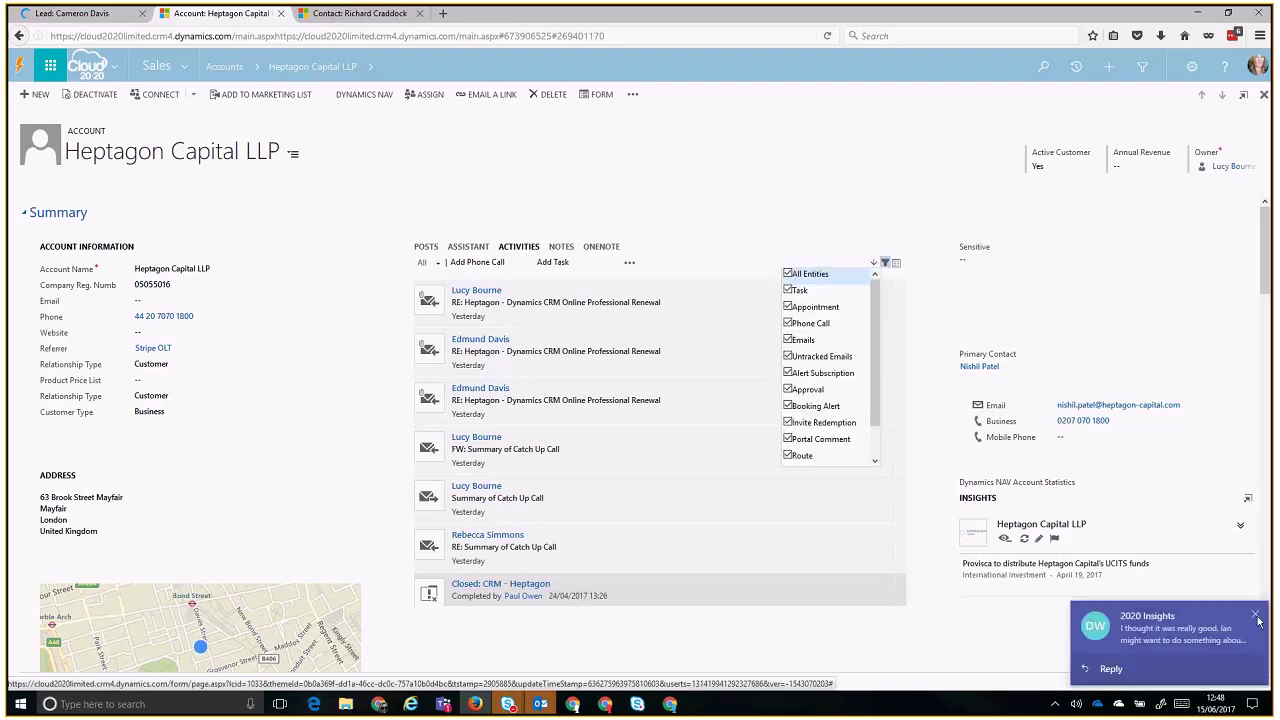
left_click(787, 275)
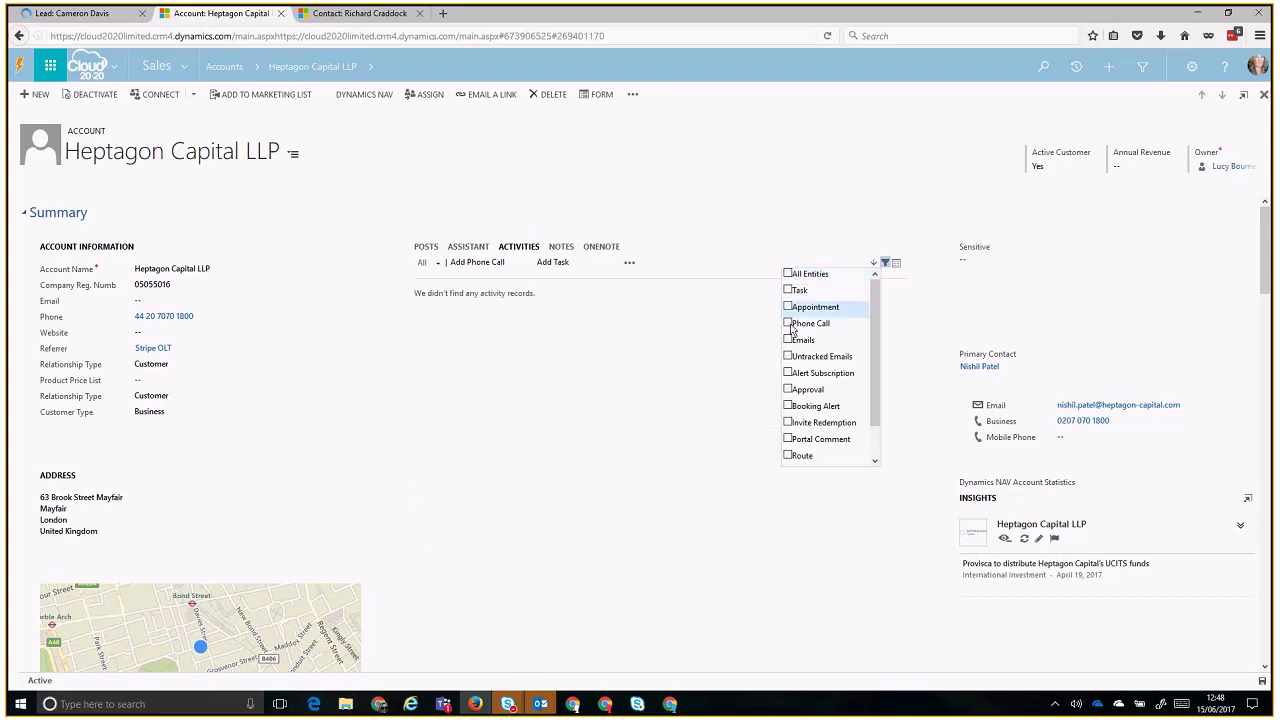
left_click(788, 323)
left_click(789, 303)
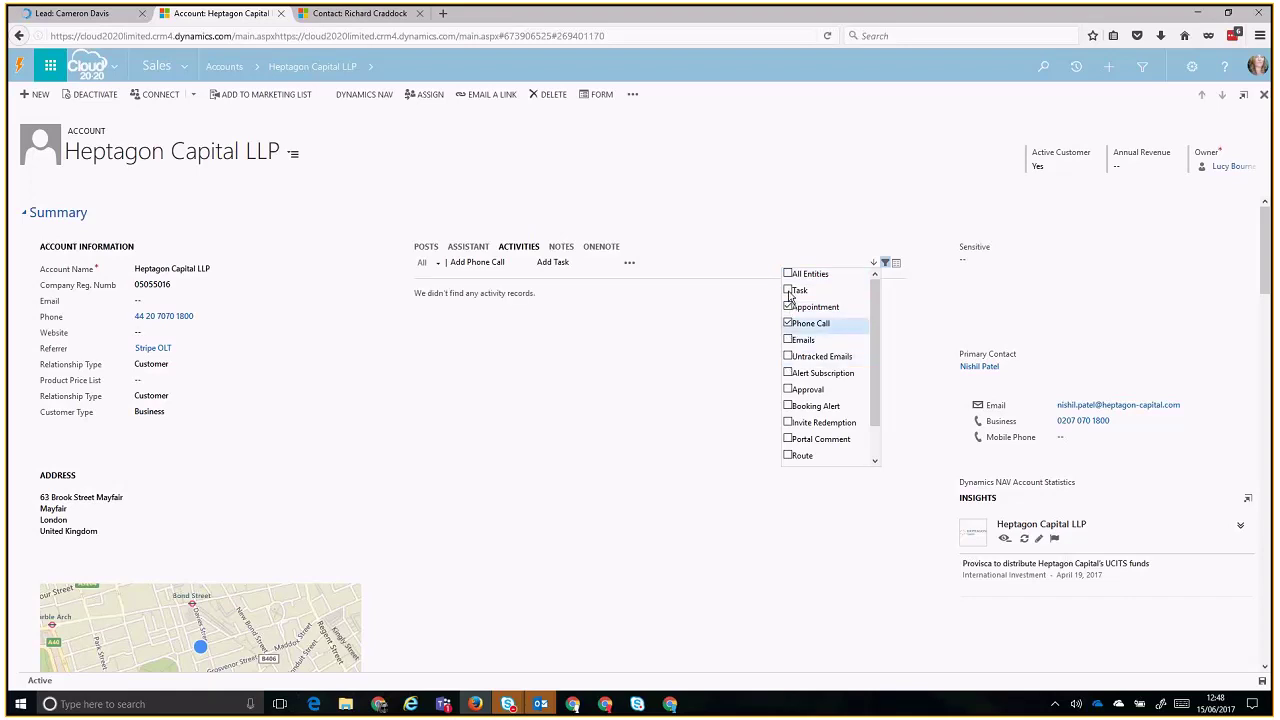
left_click(789, 290)
left_click(790, 341)
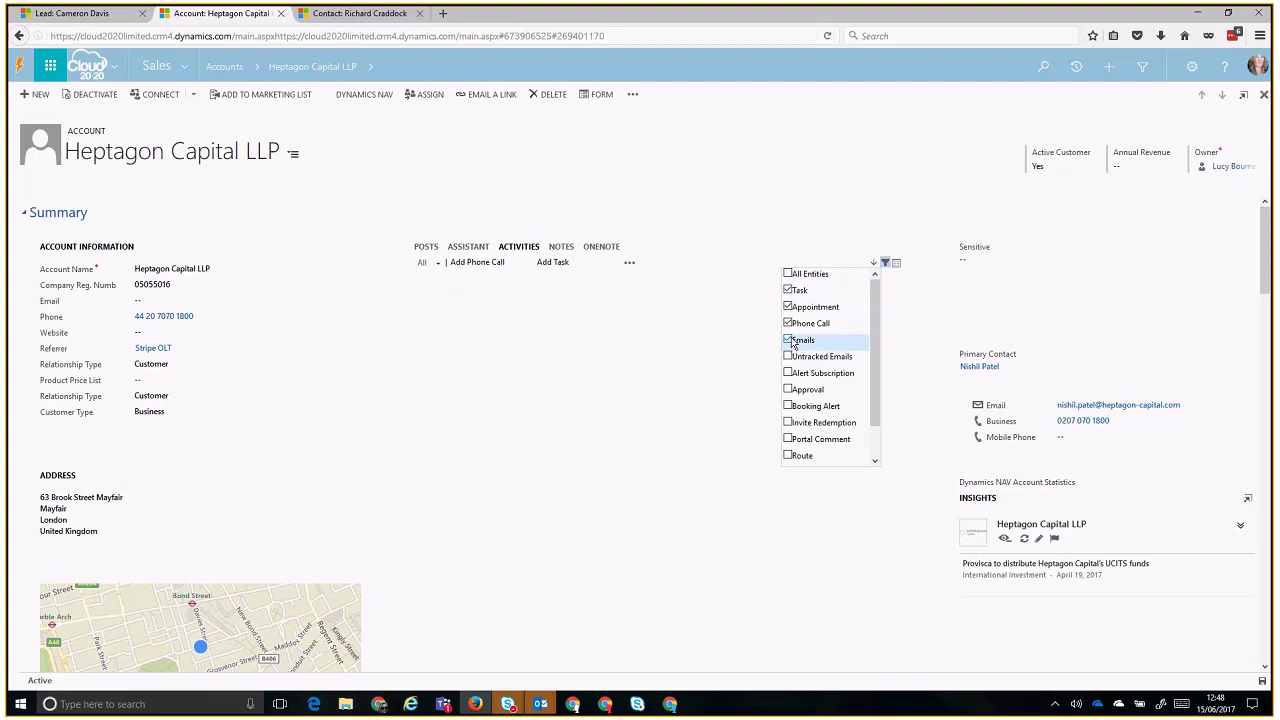
left_click(795, 275)
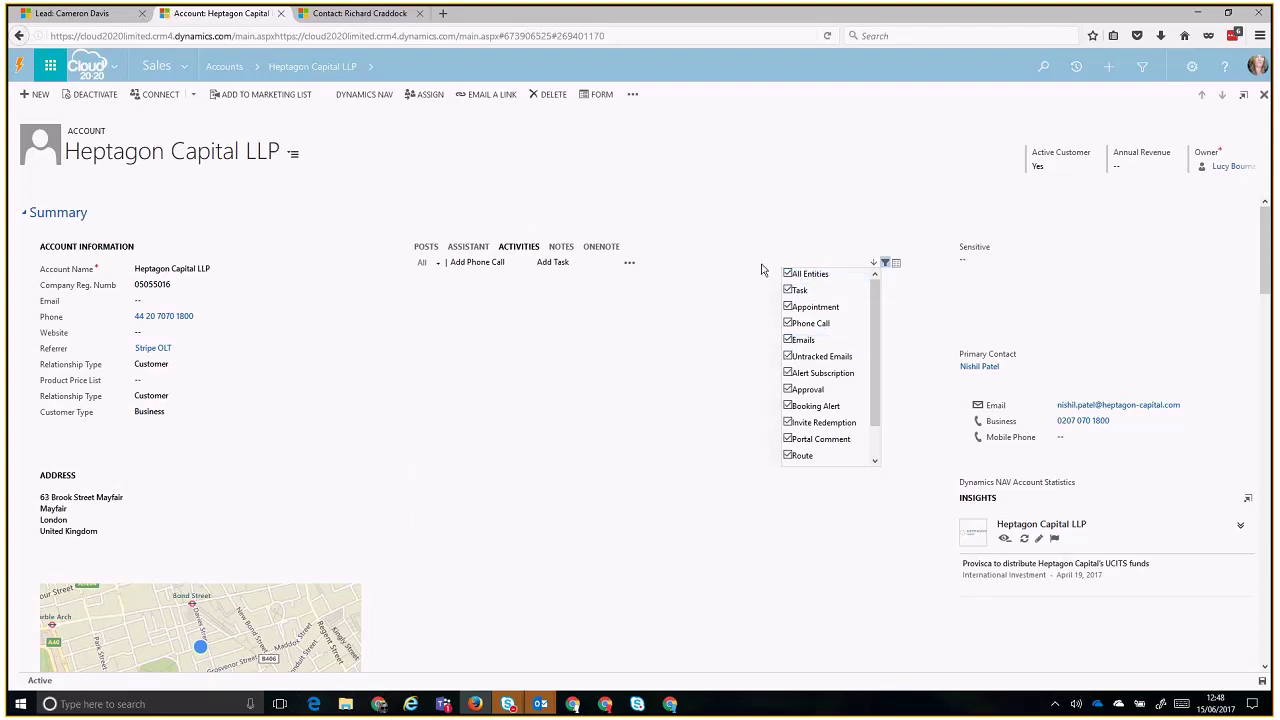
left_click(997, 247)
- After glancing at the site map, open the Heptagon Capital LLP account's primary contact link
left_click_drag(1267, 253, 1270, 353)
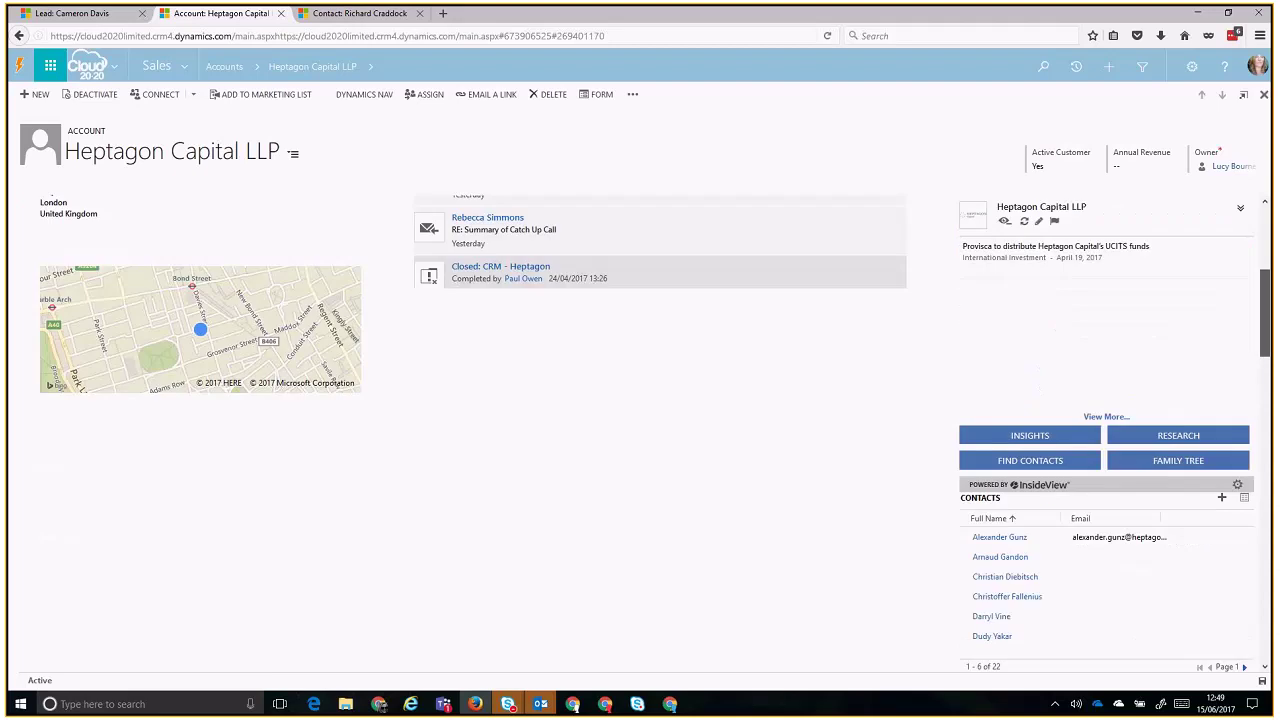
left_click(371, 70)
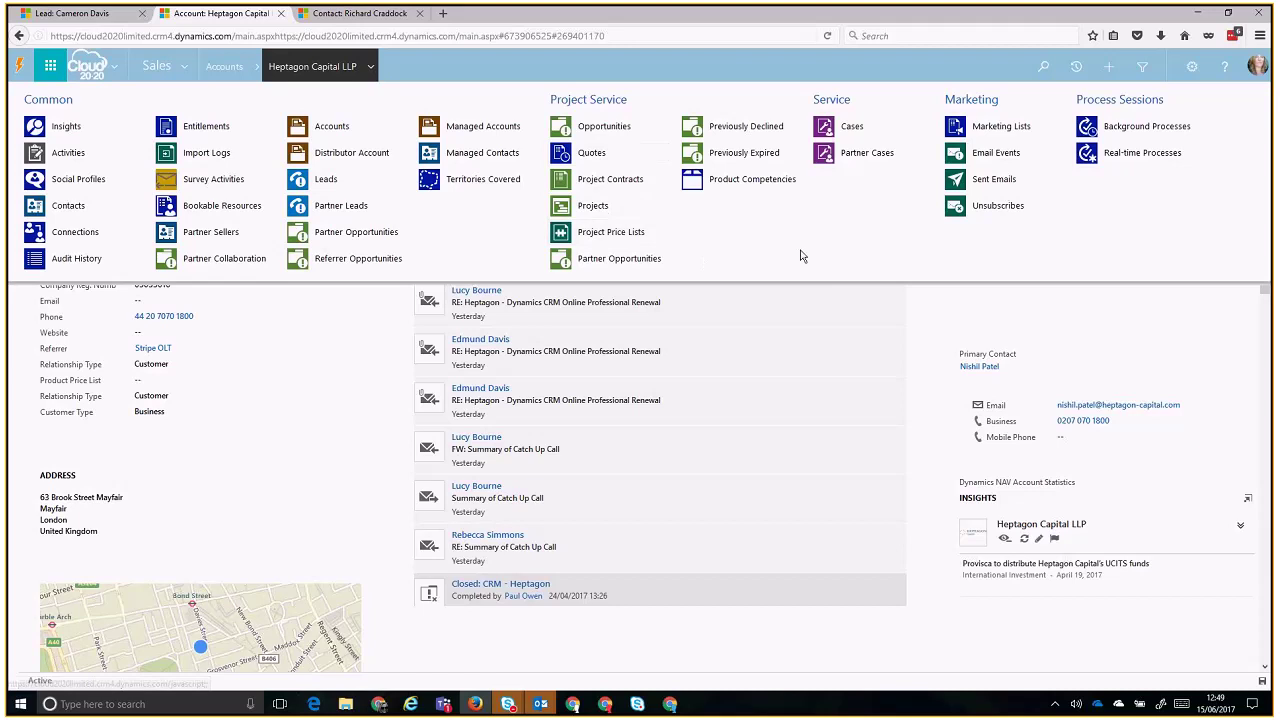
left_click(943, 313)
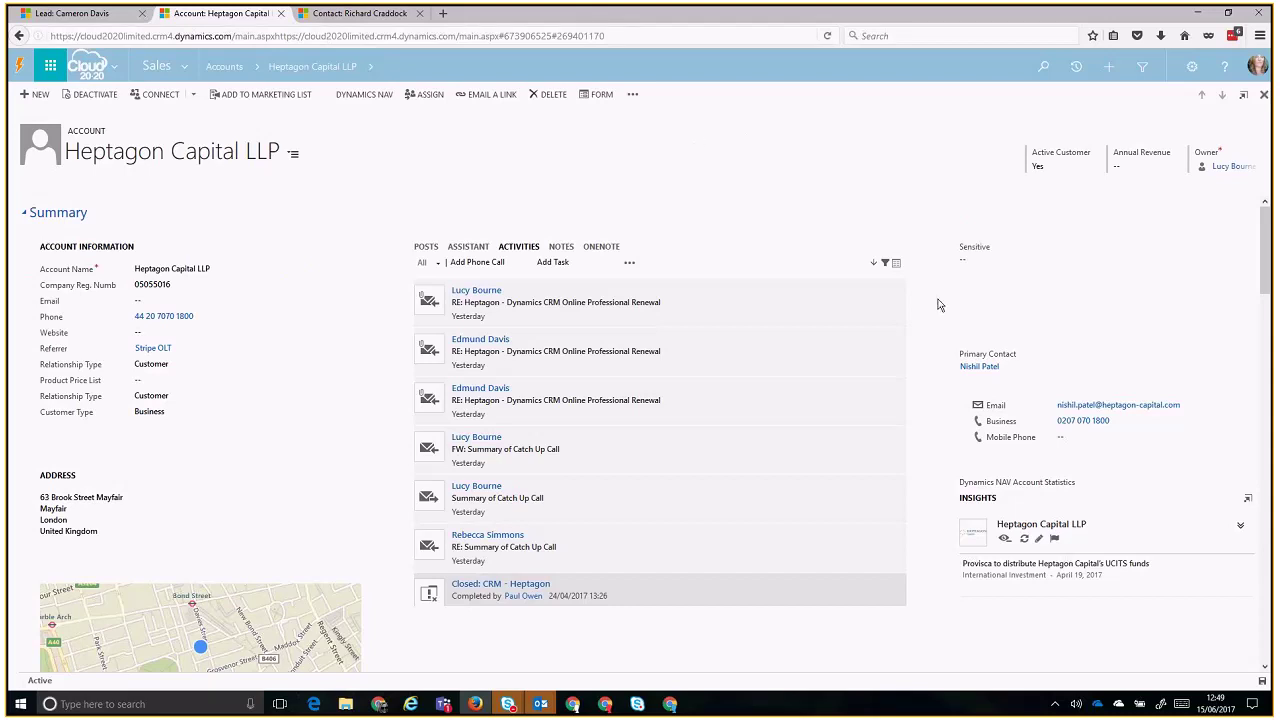
left_click(985, 368)
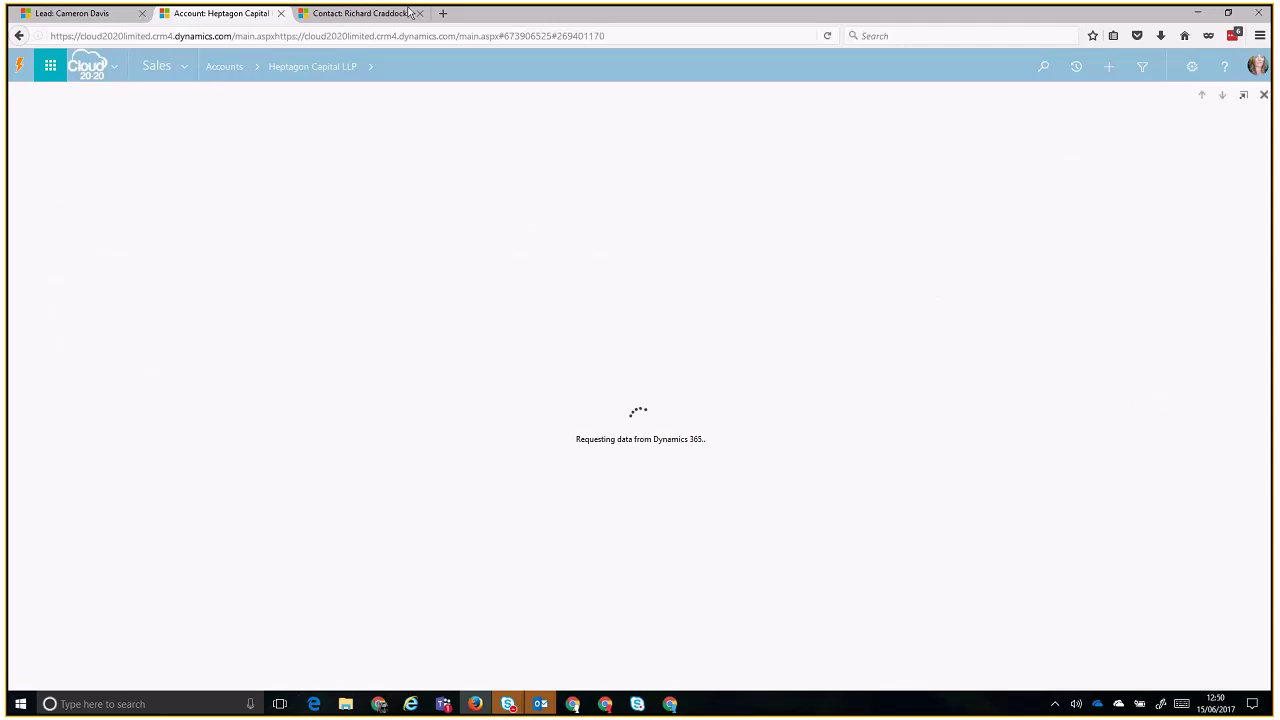
- Switch to the Sencon IT Manager's contact tab and scroll through its 'RE: new service request' activities
left_click(322, 18)
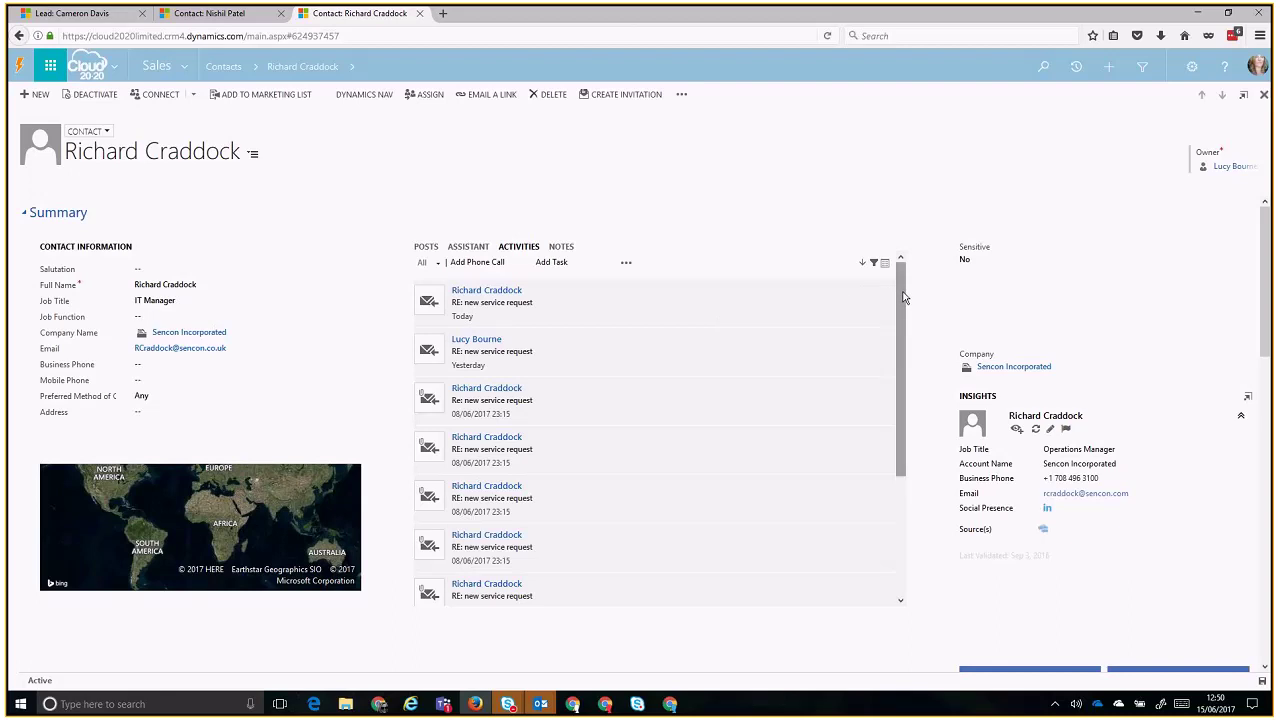
left_click_drag(900, 338, 913, 259)
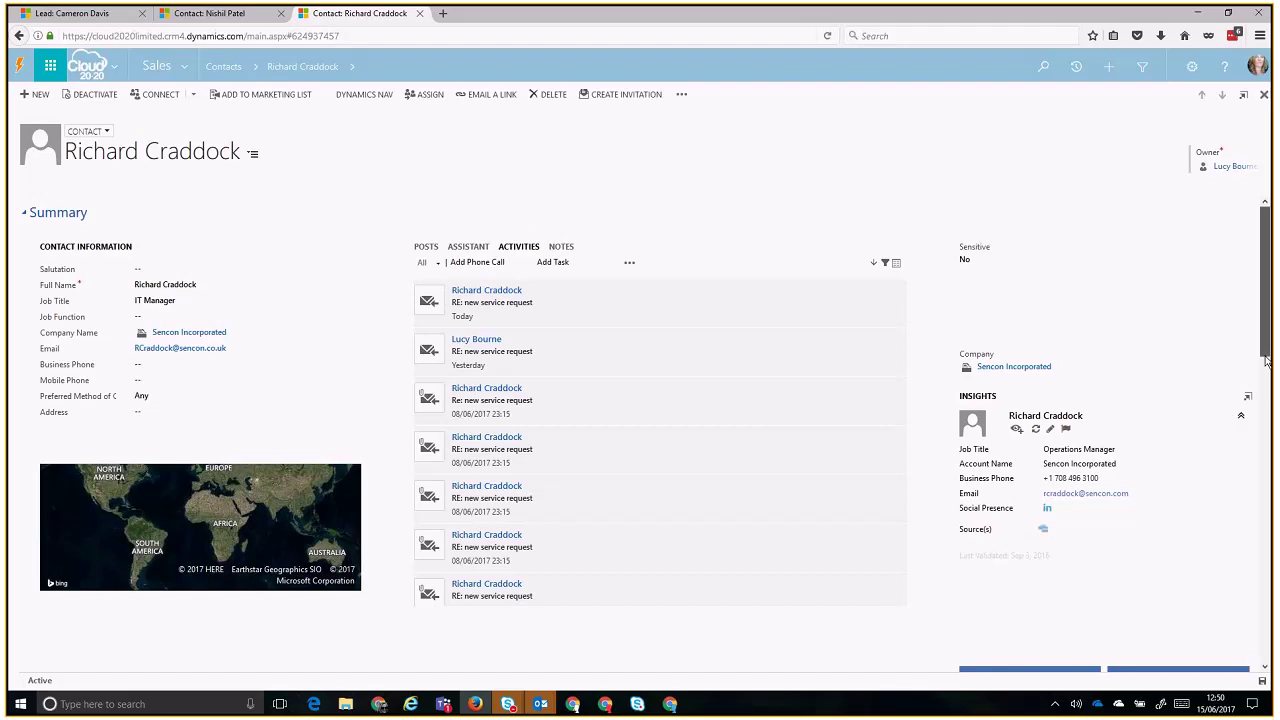
scroll(1266, 352, "down", 1)
left_click_drag(1266, 352, 1266, 347)
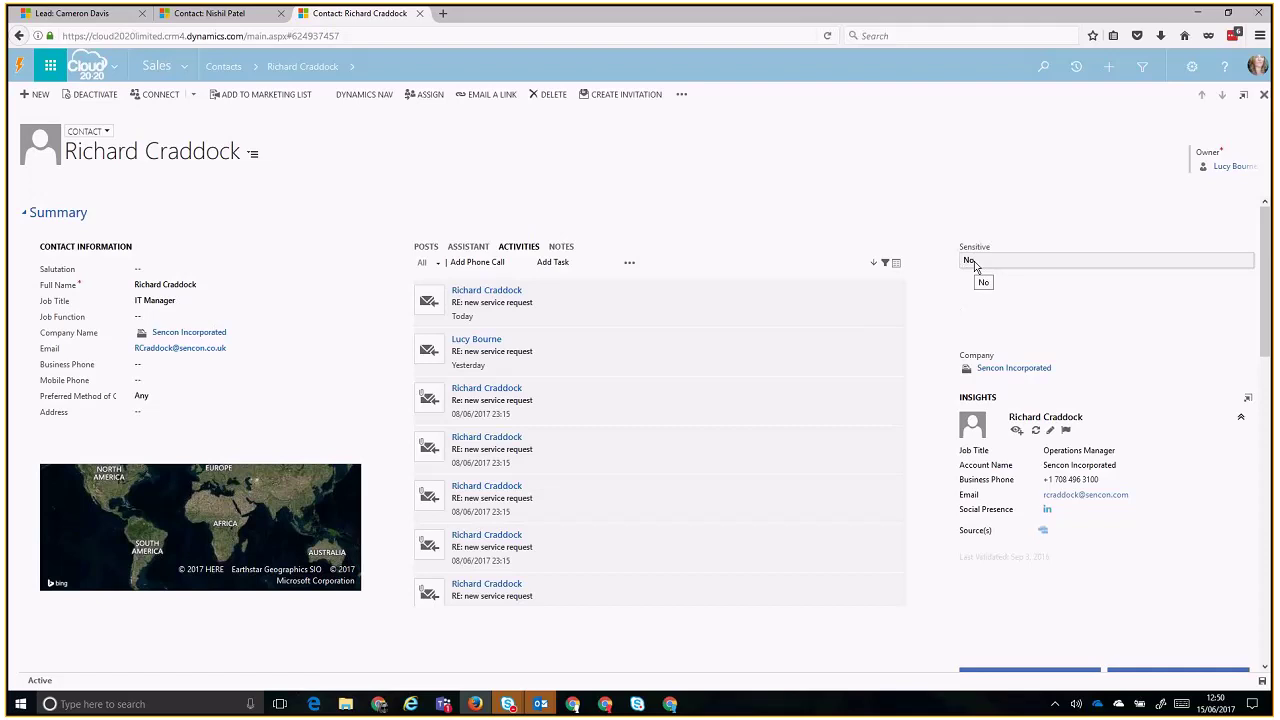
- Mark the contact Sensitive with the message 'On stop - havne't paid their invoice!' and save it
left_click(974, 261)
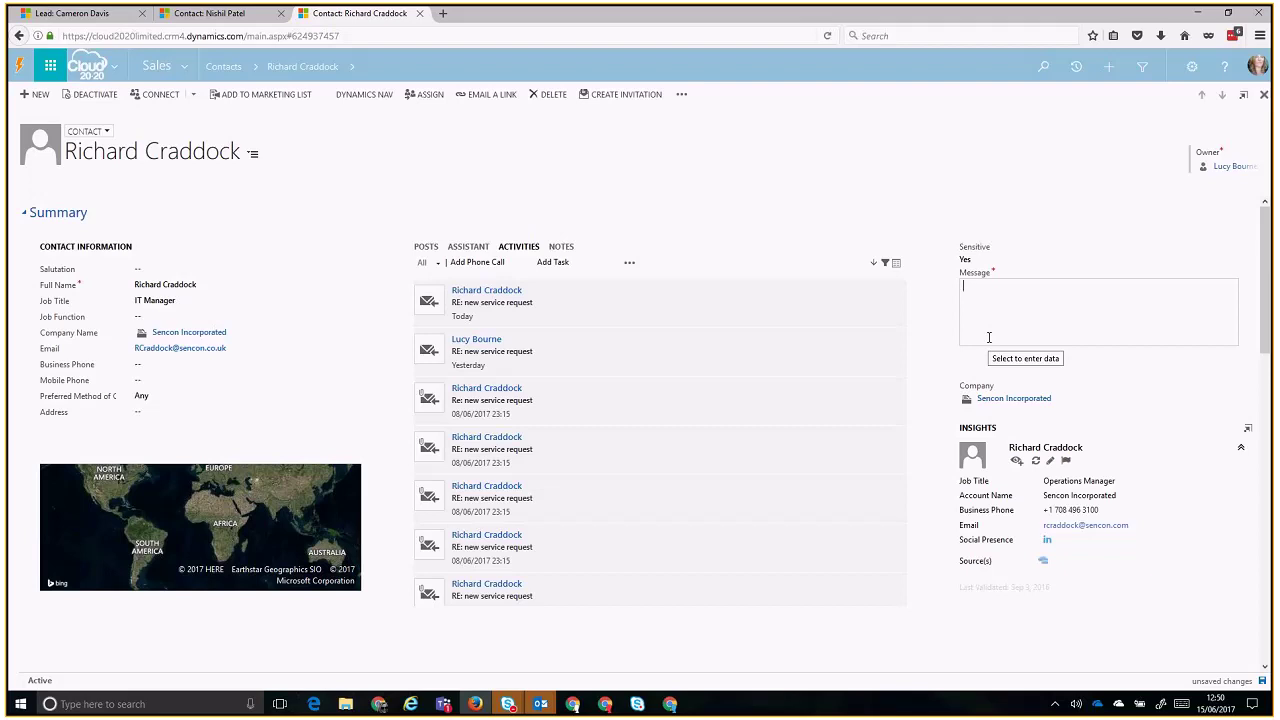
type("On stop = ")
type("havne't pla")
key("BackSpace")
key("BackSpace")
type("aid their invoice!")
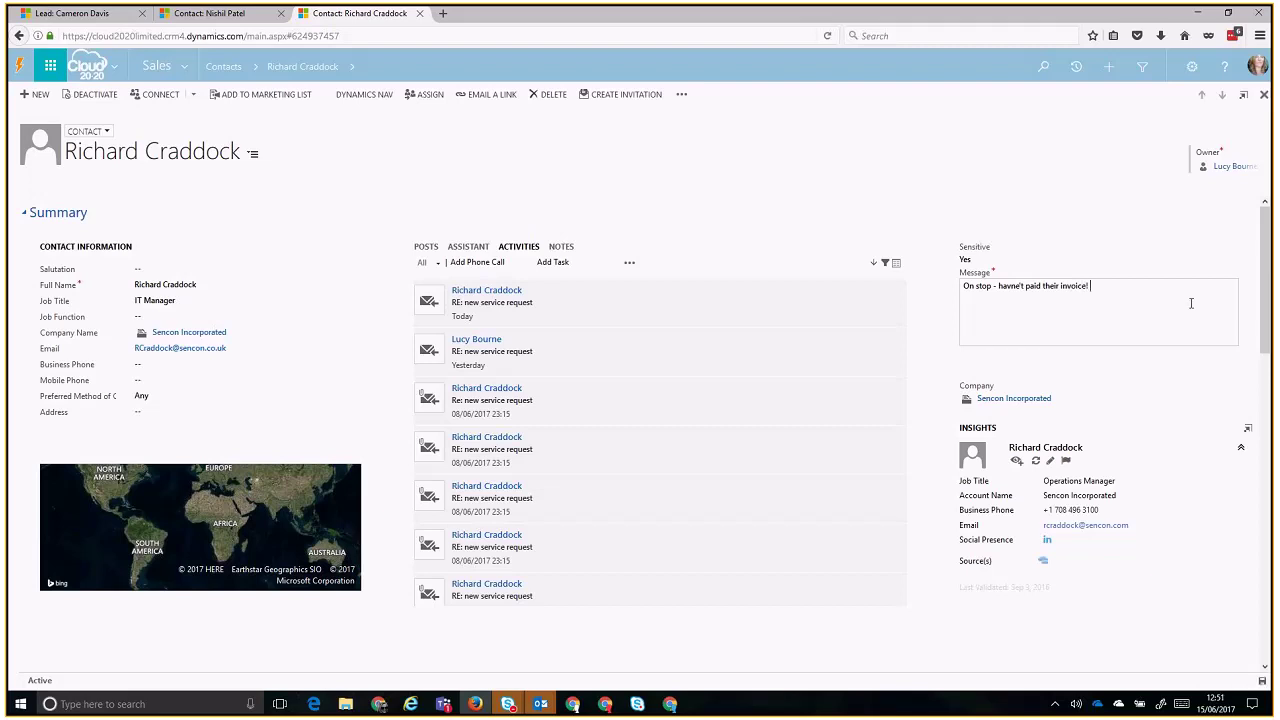
left_click(1212, 475)
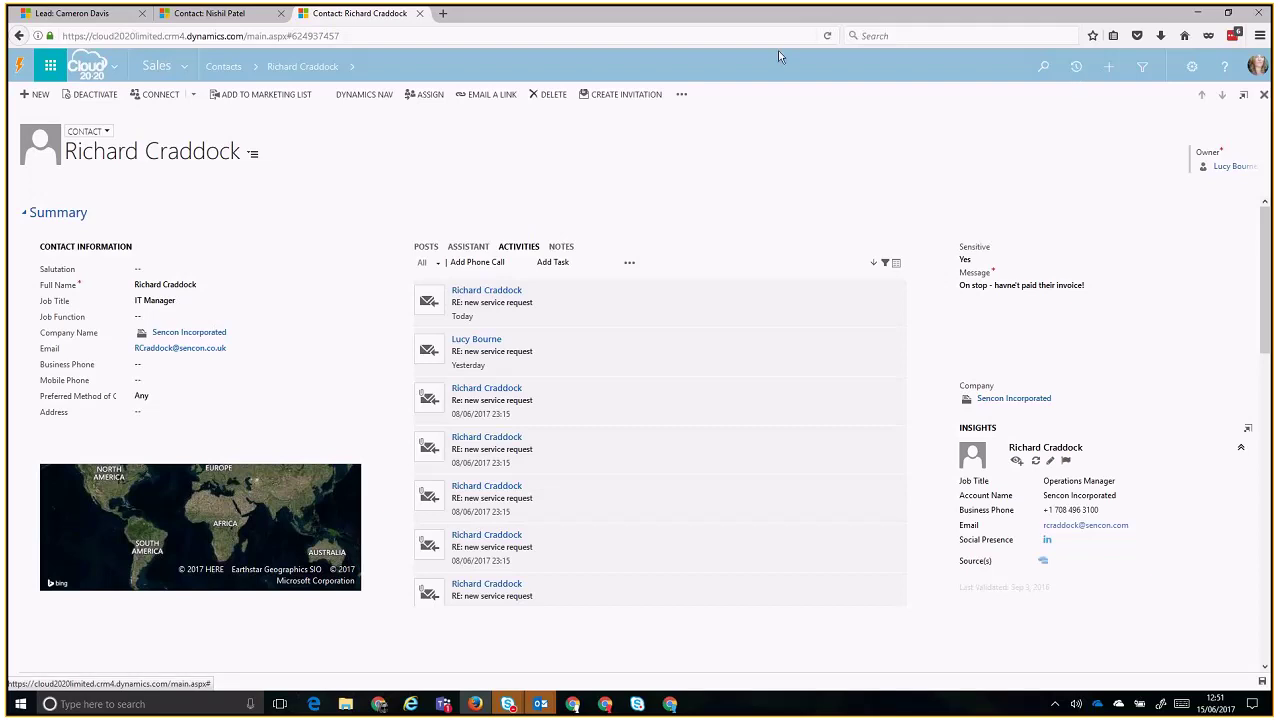
- Reopen the contact from the recent records list and dismiss the 2020 Insights notifications
left_click(303, 68)
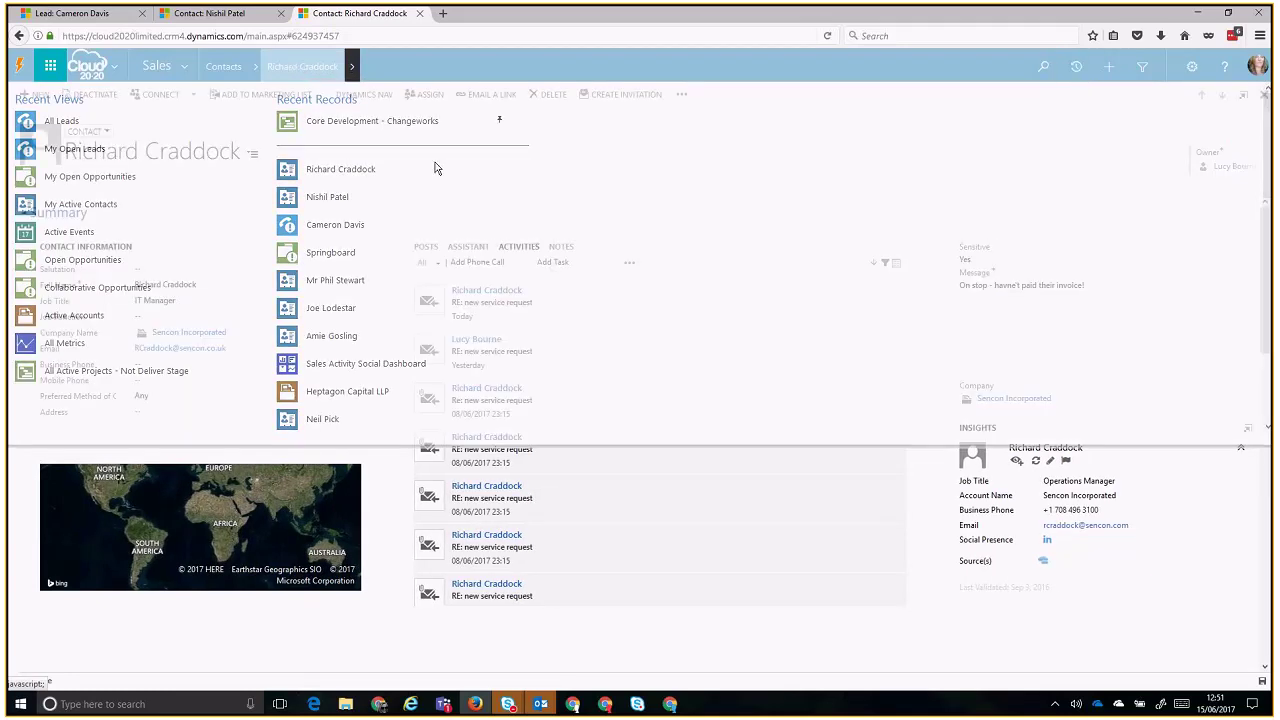
left_click(389, 169)
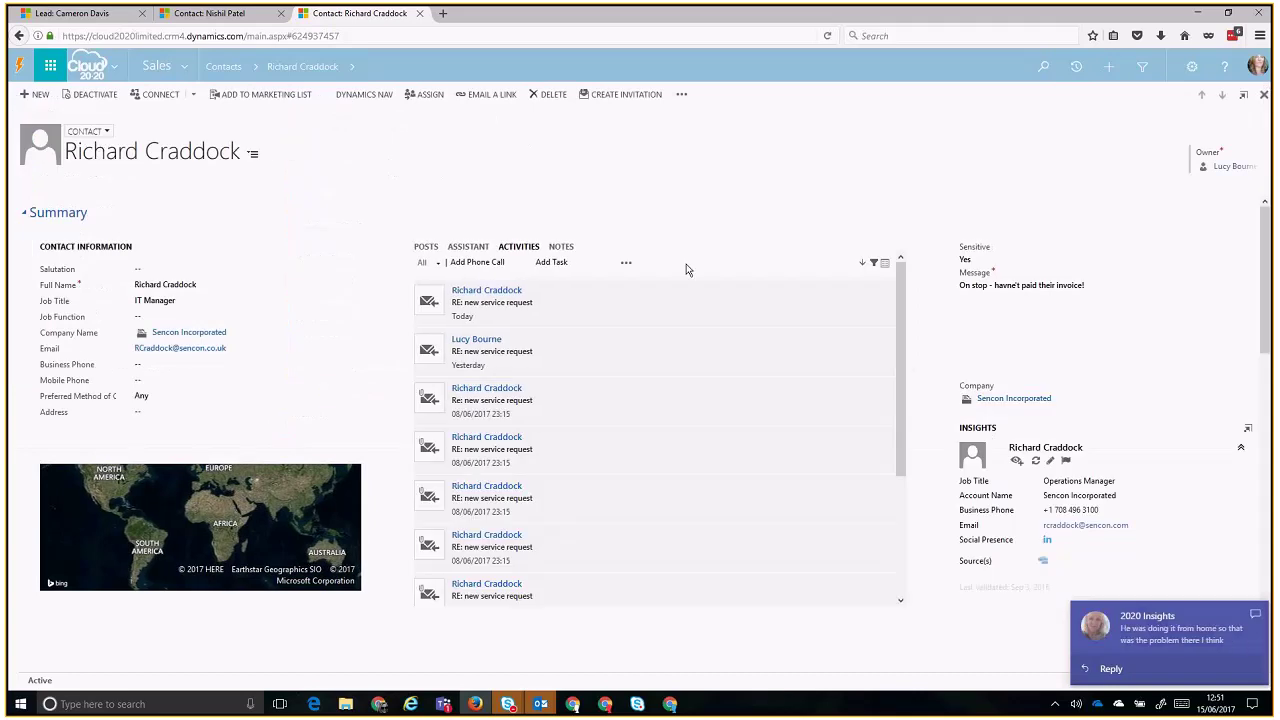
left_click(1255, 614)
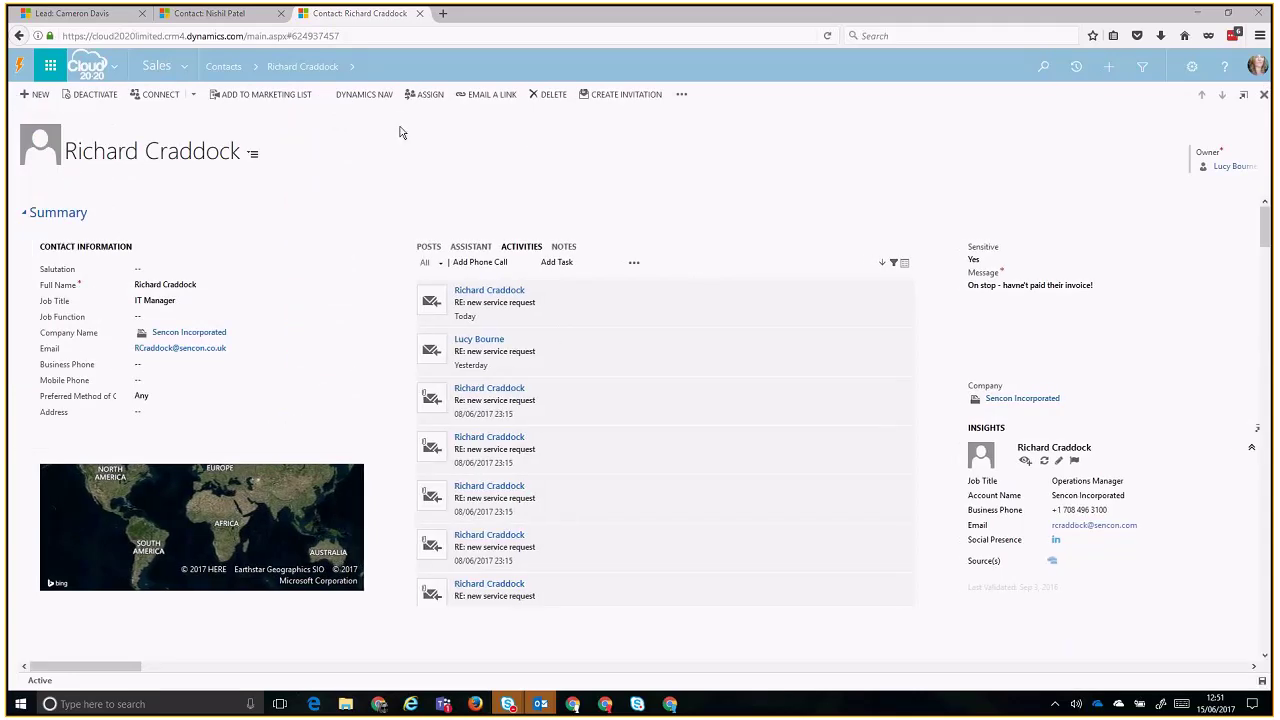
left_click(354, 70)
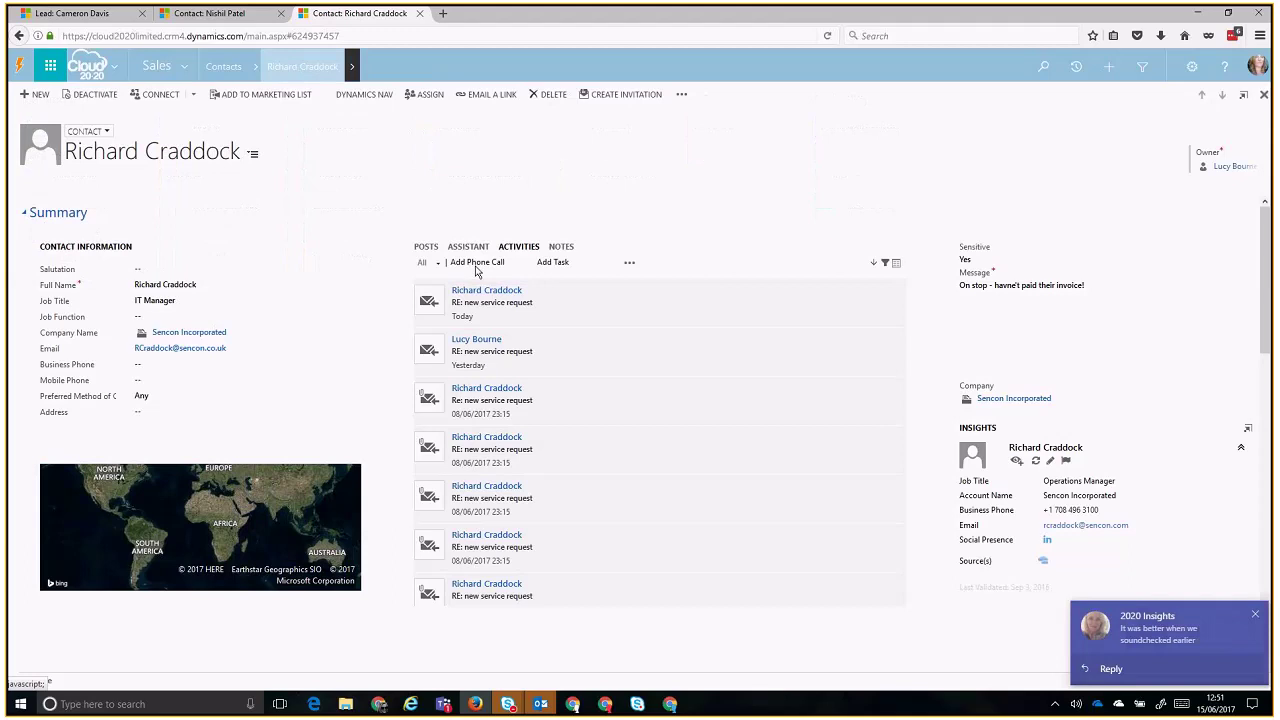
left_click(1256, 608)
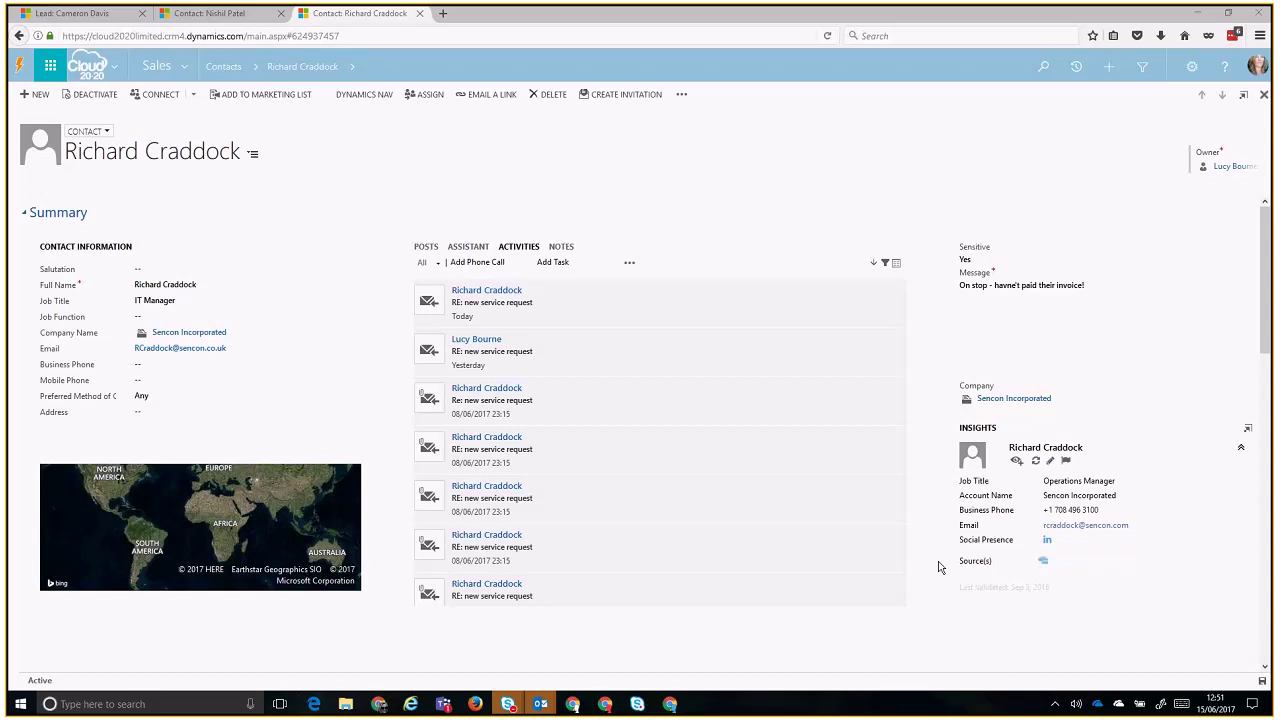
- Reload the contact page, dismiss the Insights toast, and show the recent records list again
left_click(287, 70)
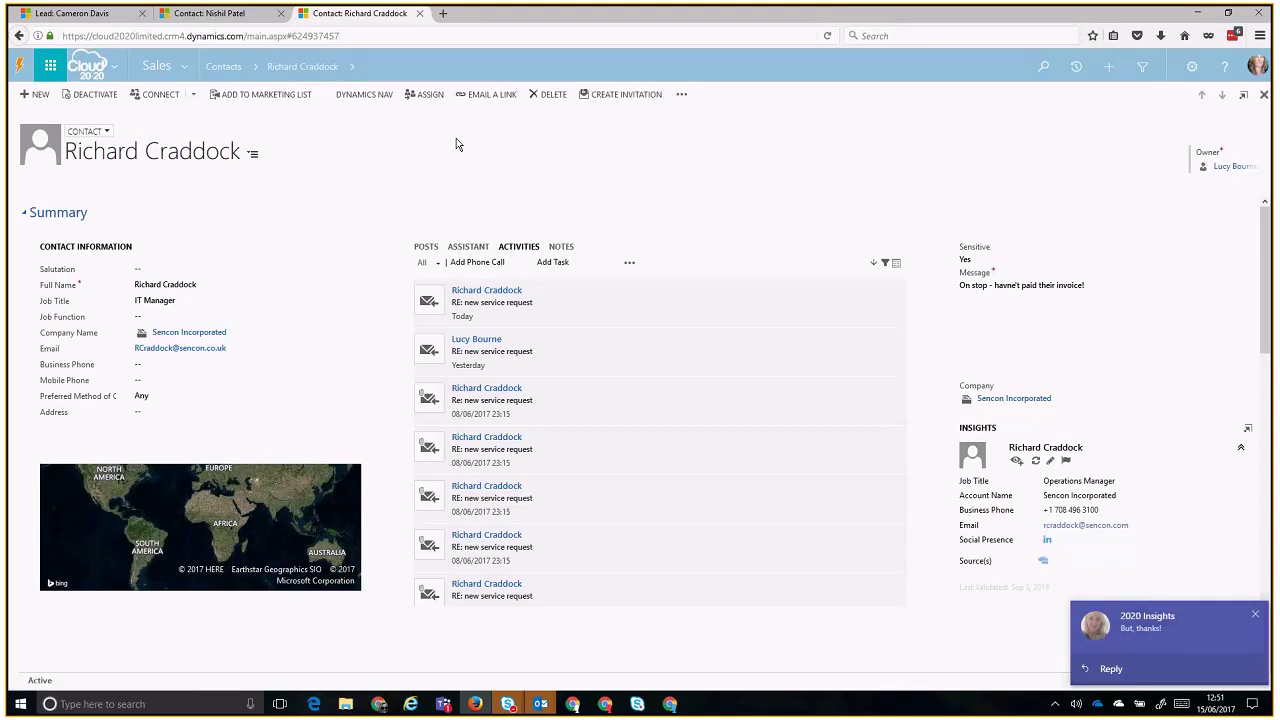
left_click(1255, 614)
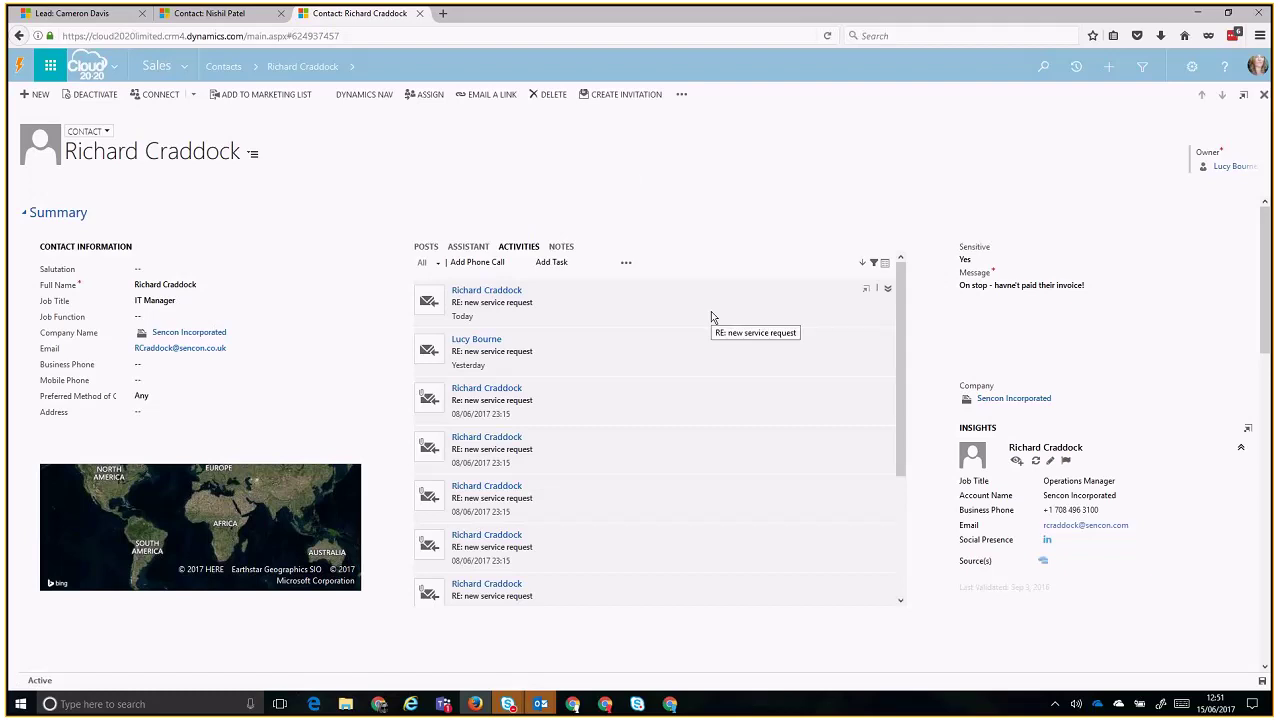
left_click(1076, 78)
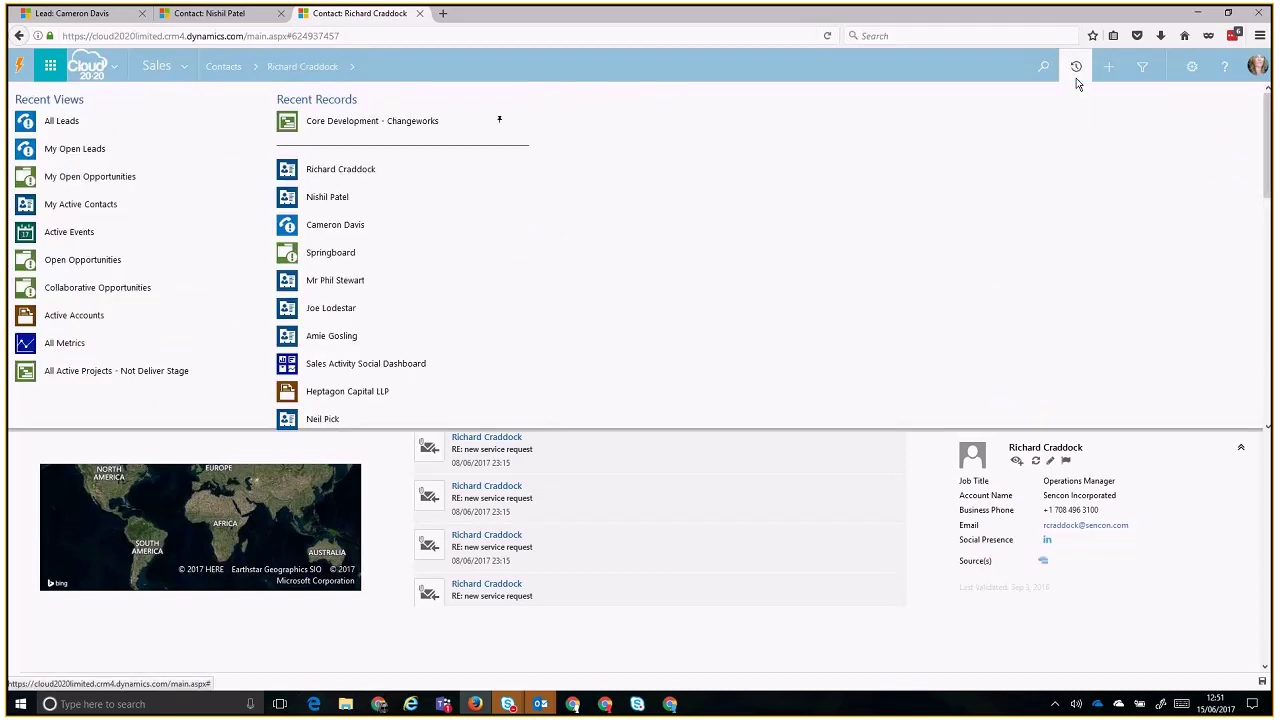
- Reopen the contact from Recent Records and acknowledge its 'On stop' sensitive-contact alert
left_click(377, 177)
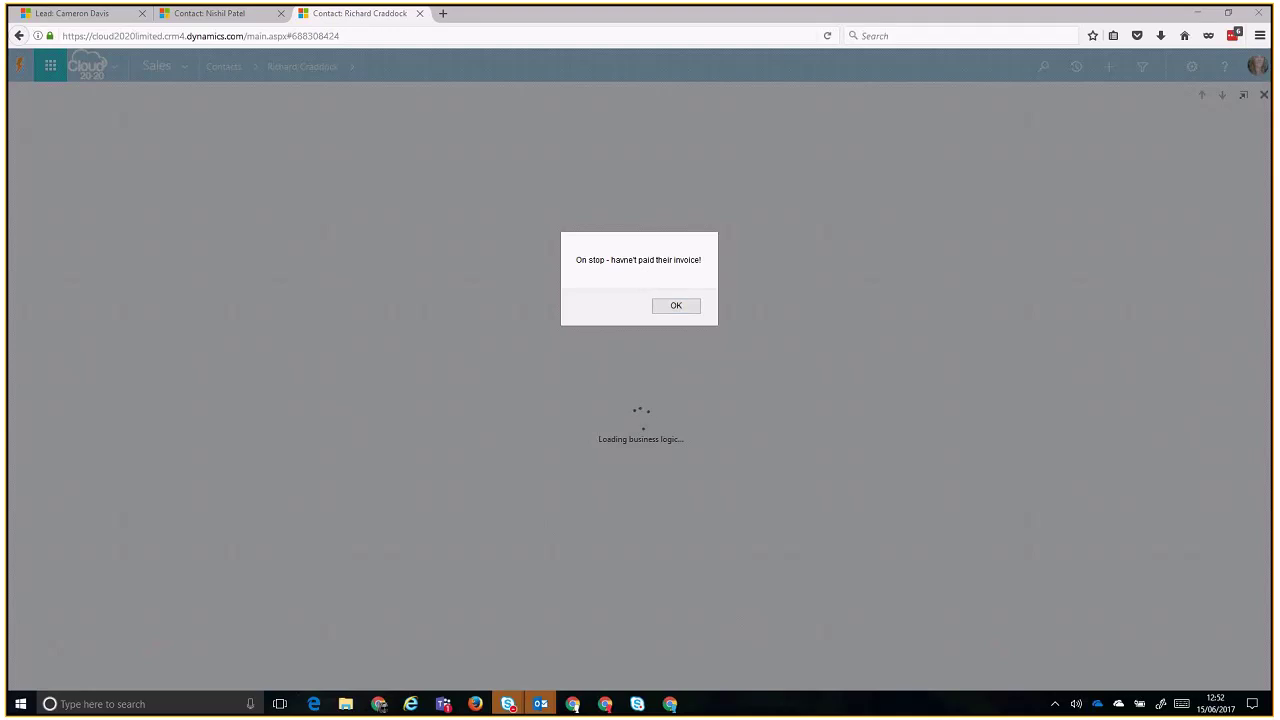
left_click(752, 325)
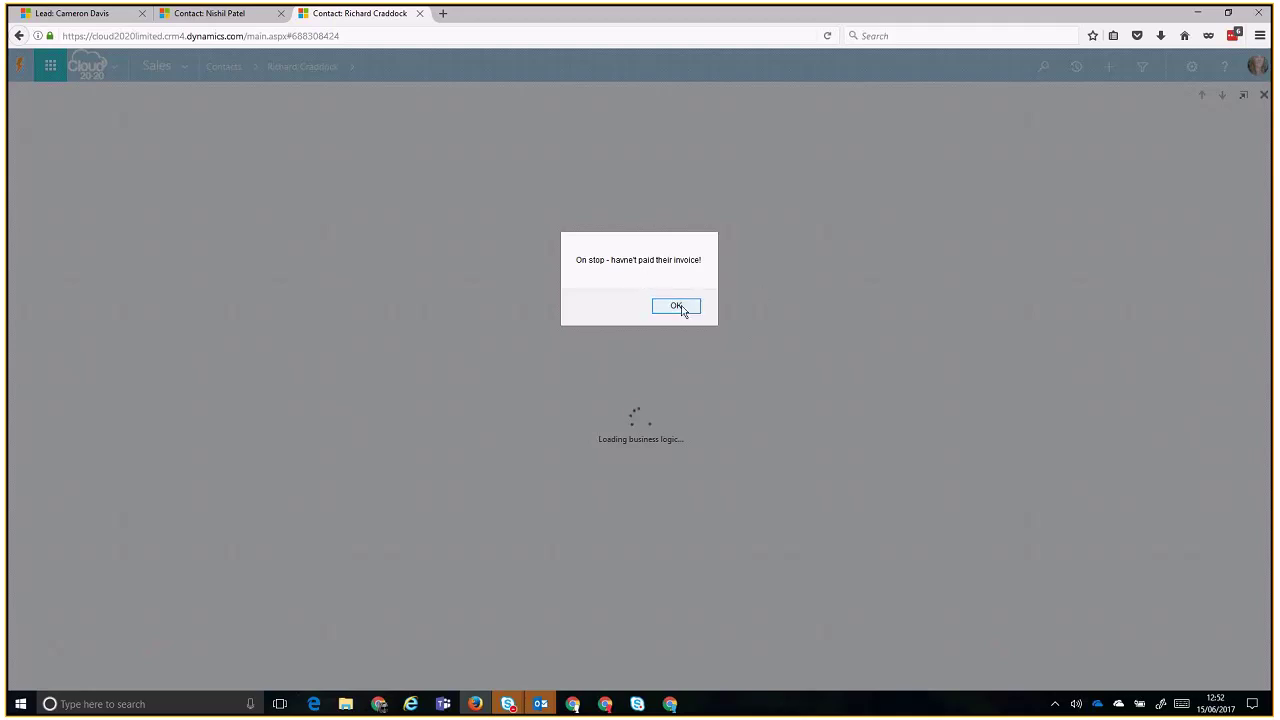
left_click(677, 306)
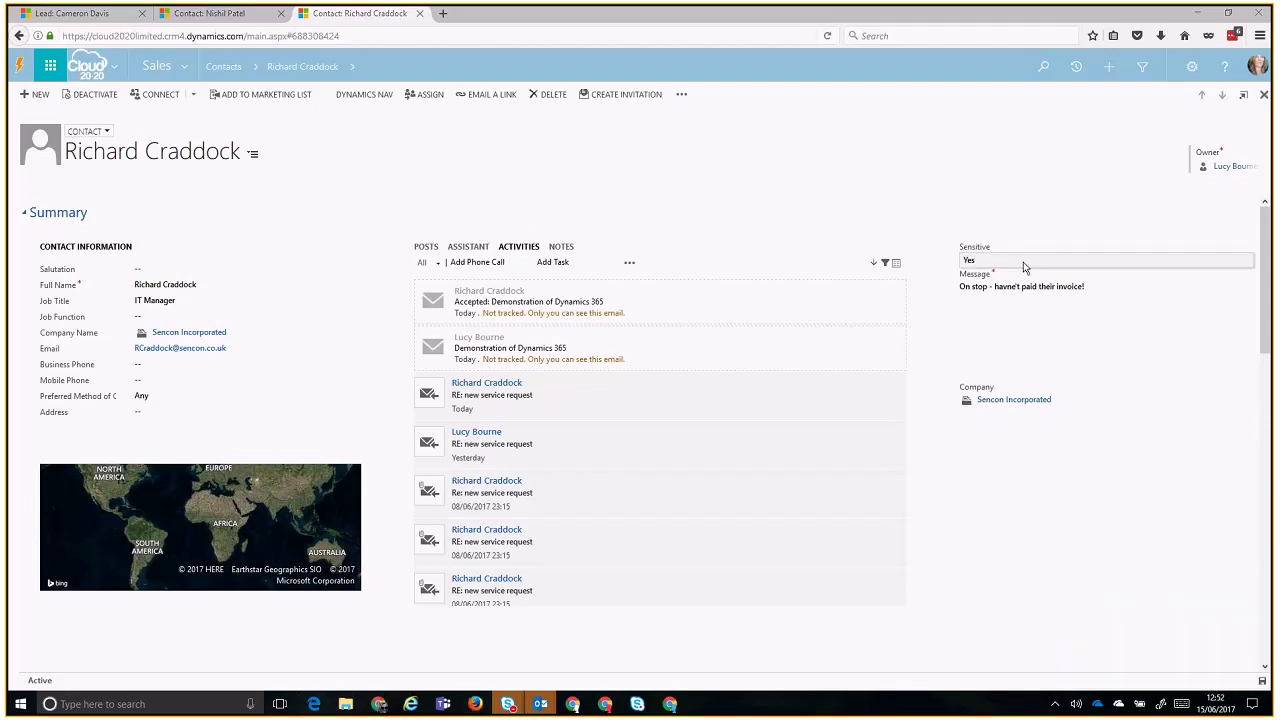
- Set the contact's Sensitive field to No and review its activities list
left_click(1008, 262)
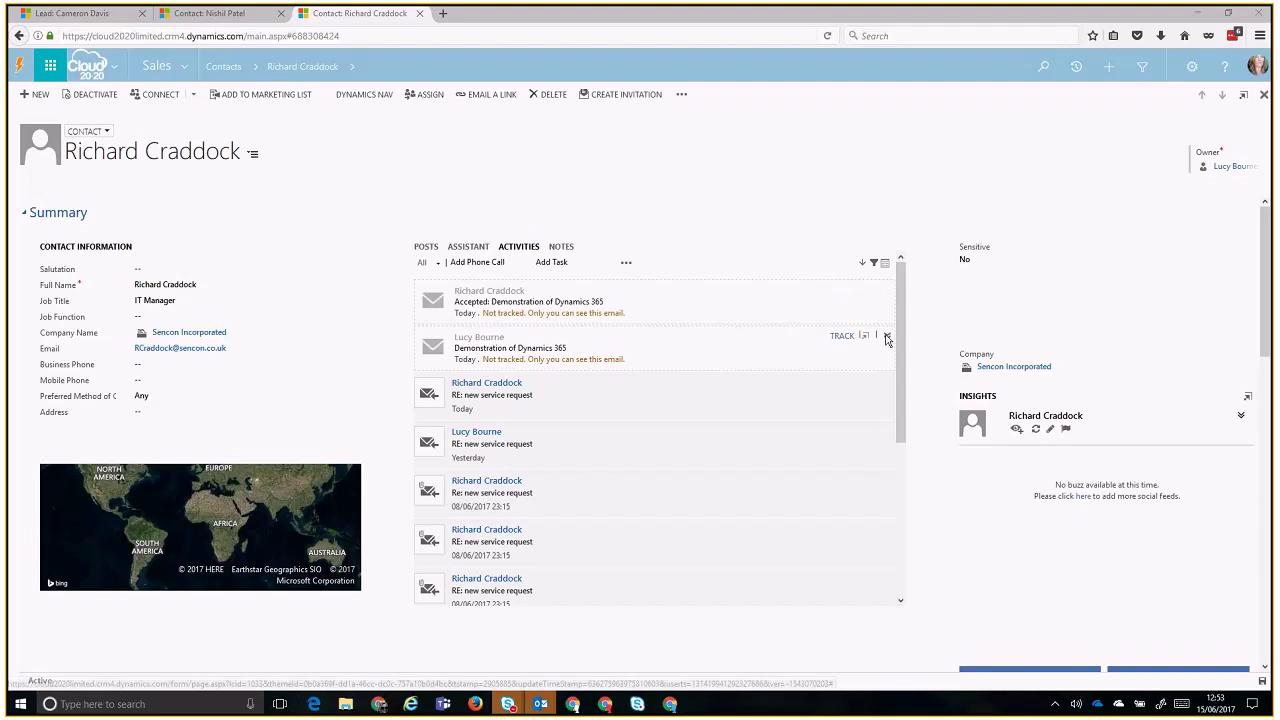
scroll(886, 340, "down", 5)
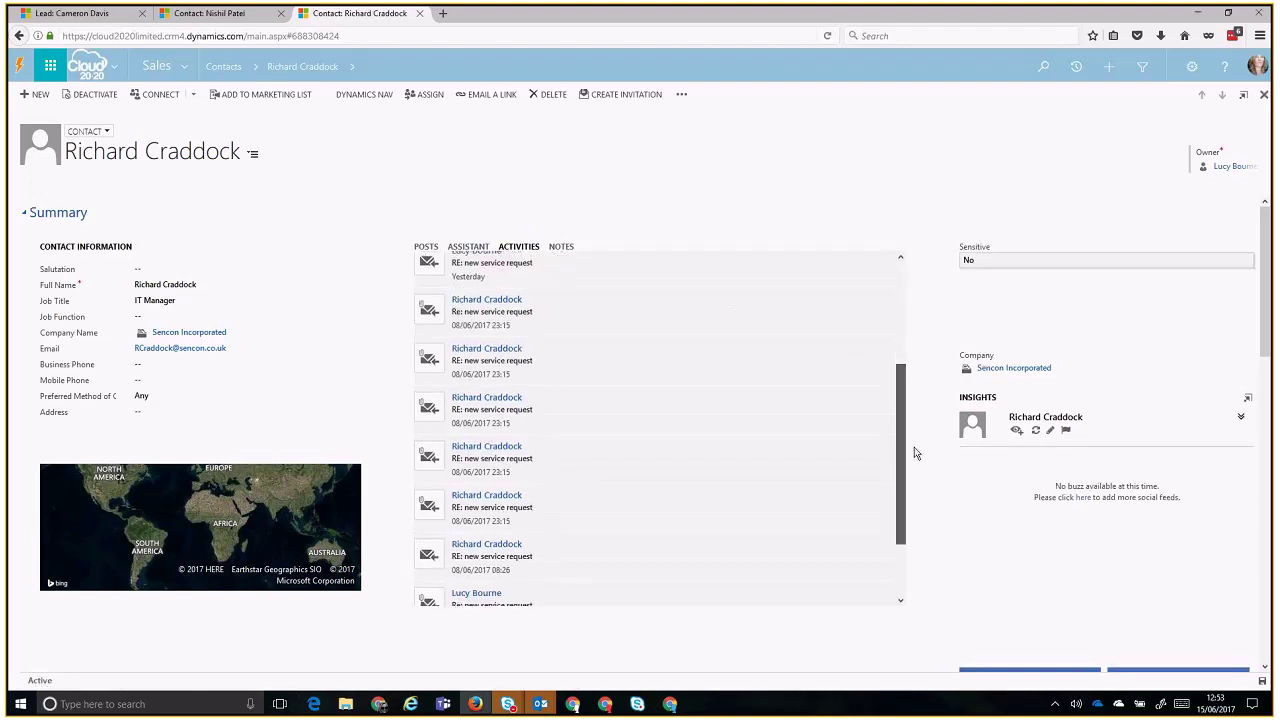
scroll(913, 318, "up", 5)
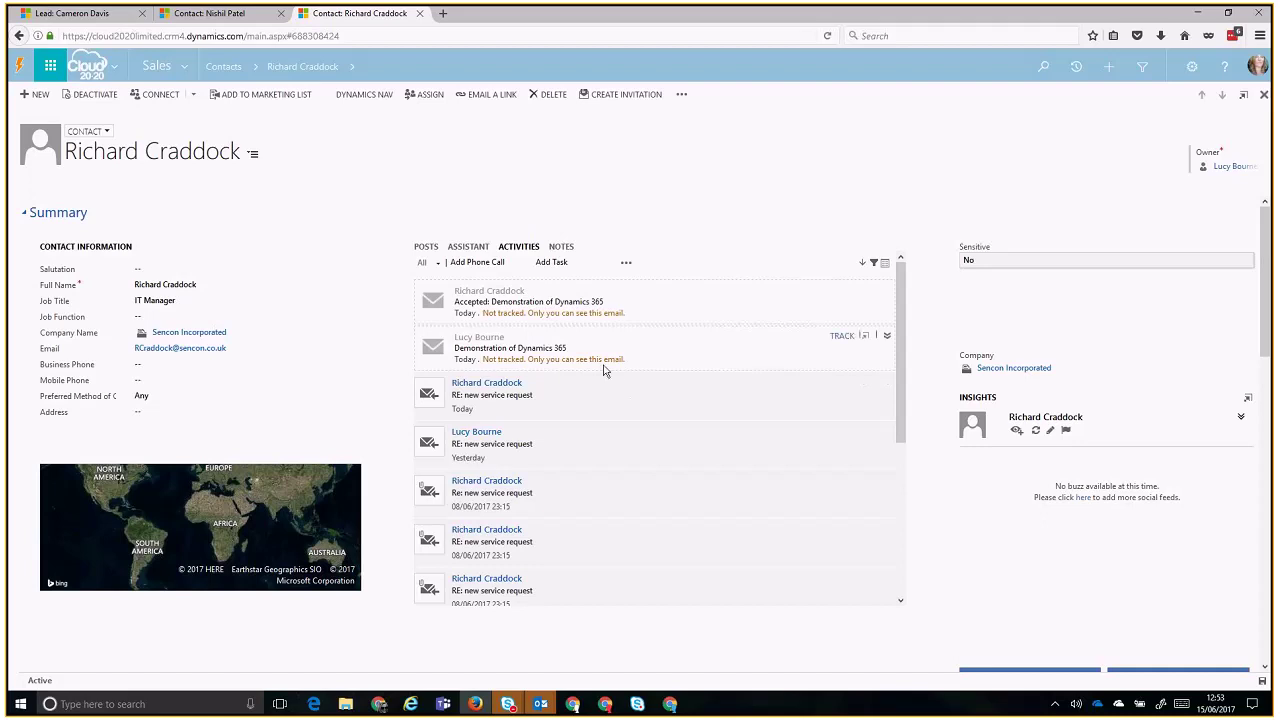
- Track the sent 'Demonstration of Dynamics 365' email from the contact's activities wall, dismissing the Insights toast
left_click_drag(603, 370, 508, 370)
left_click(488, 353)
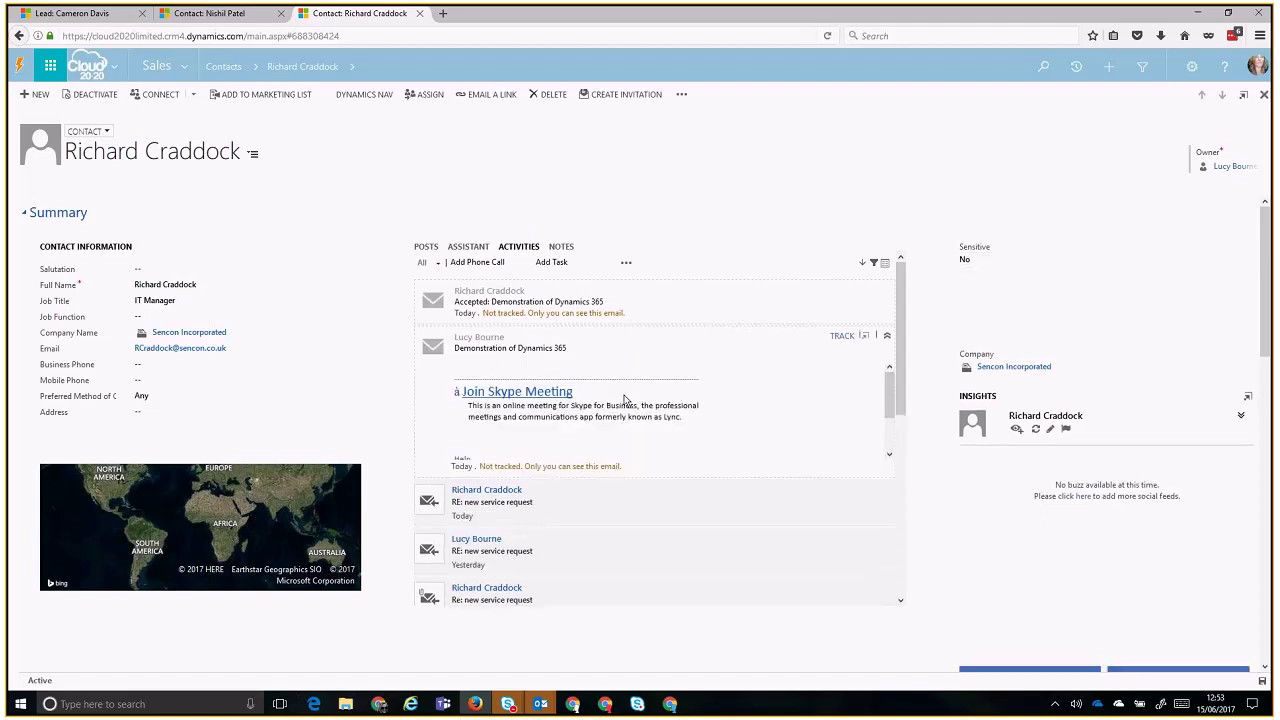
left_click(659, 347)
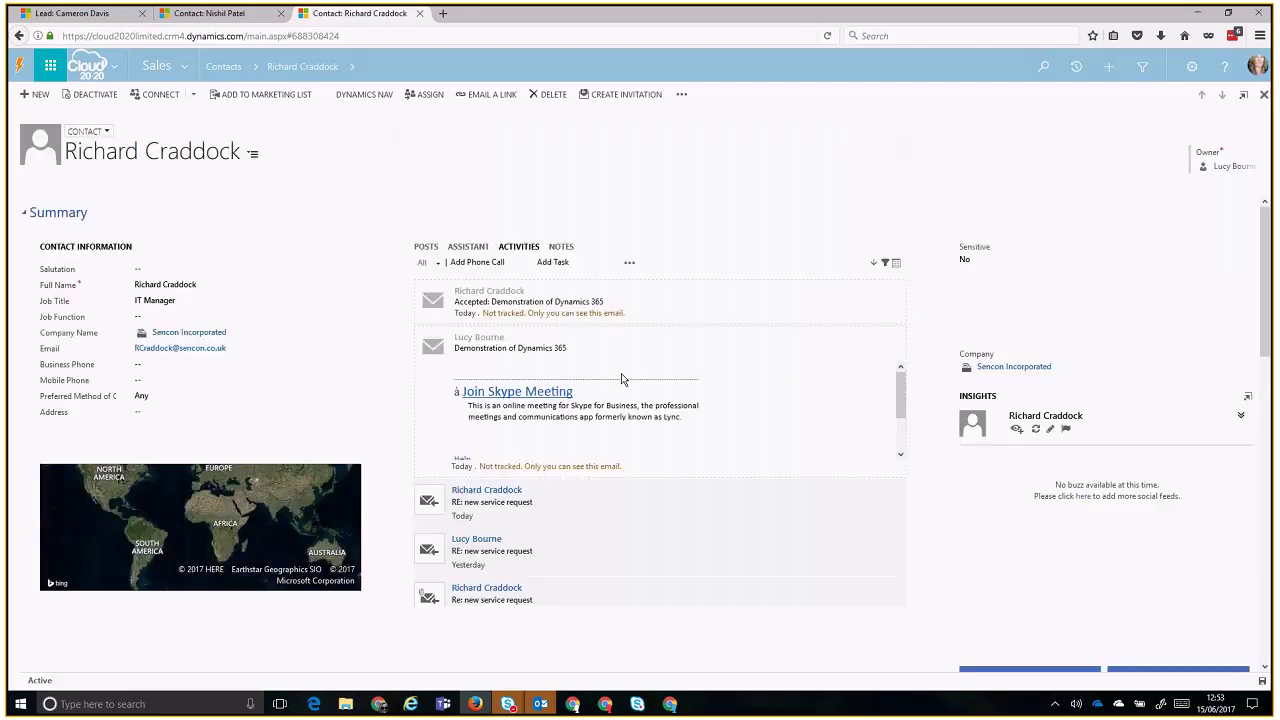
left_click(638, 336)
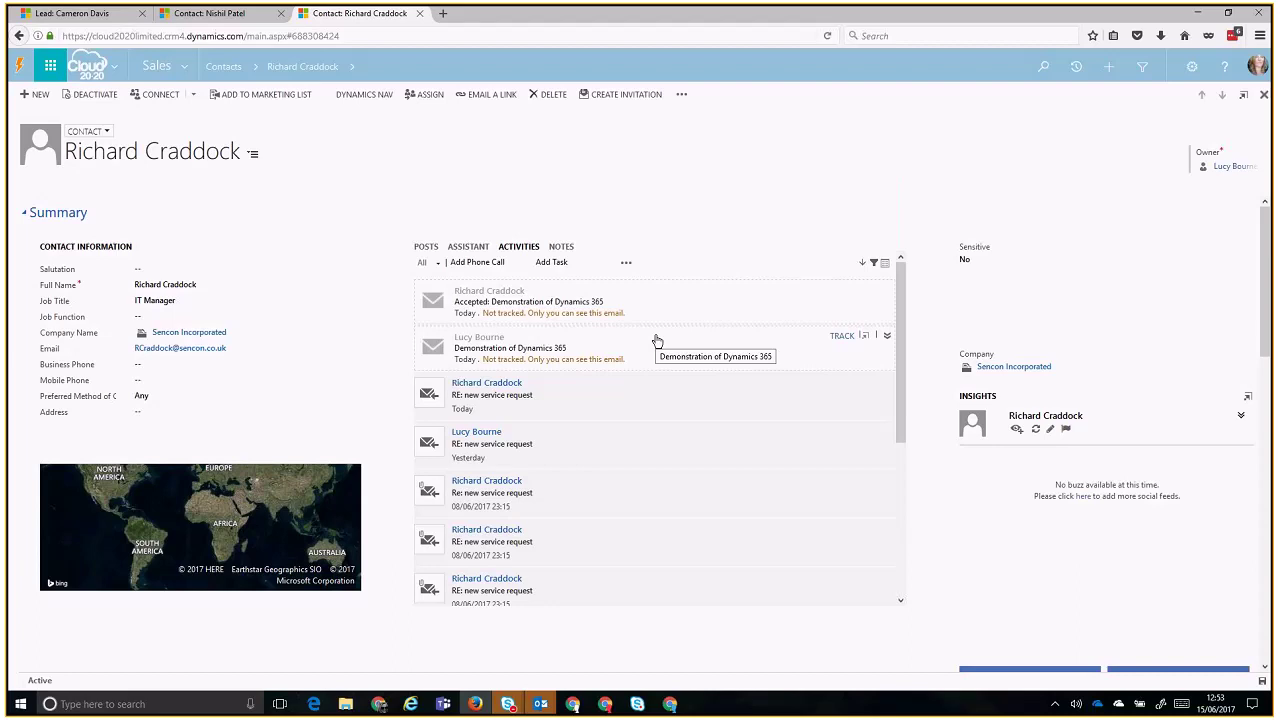
left_click(839, 340)
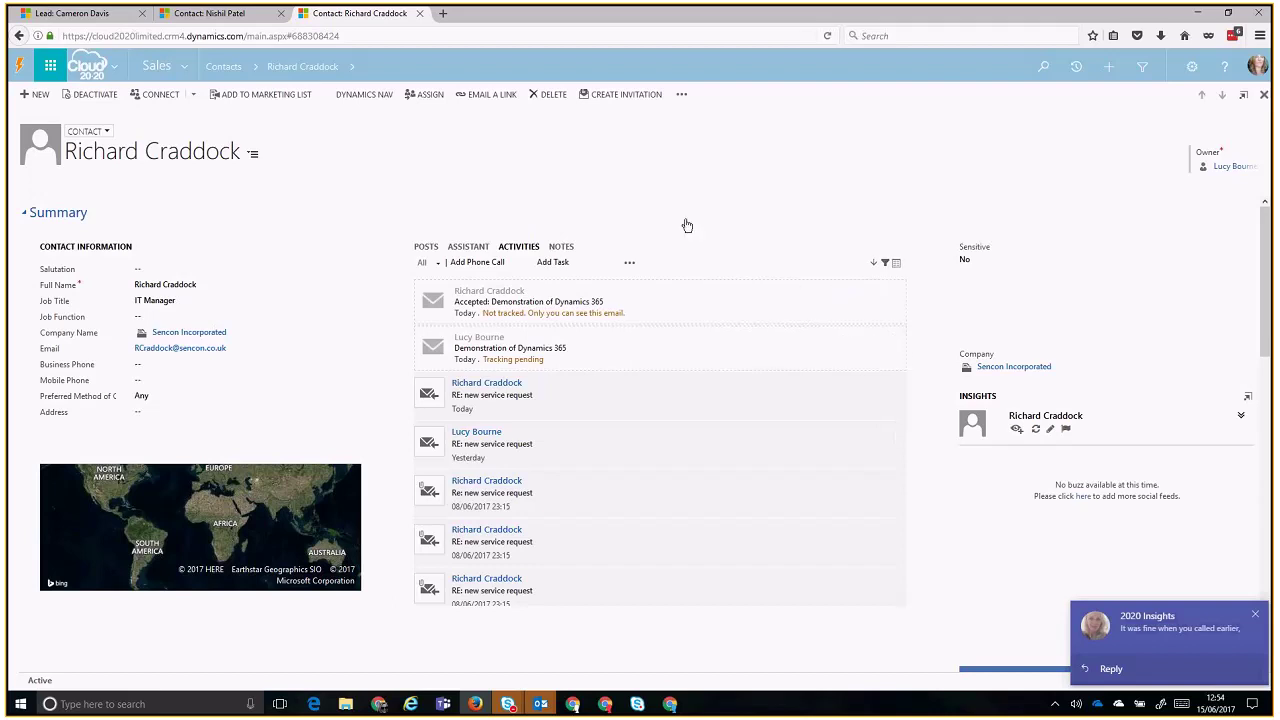
left_click(1255, 614)
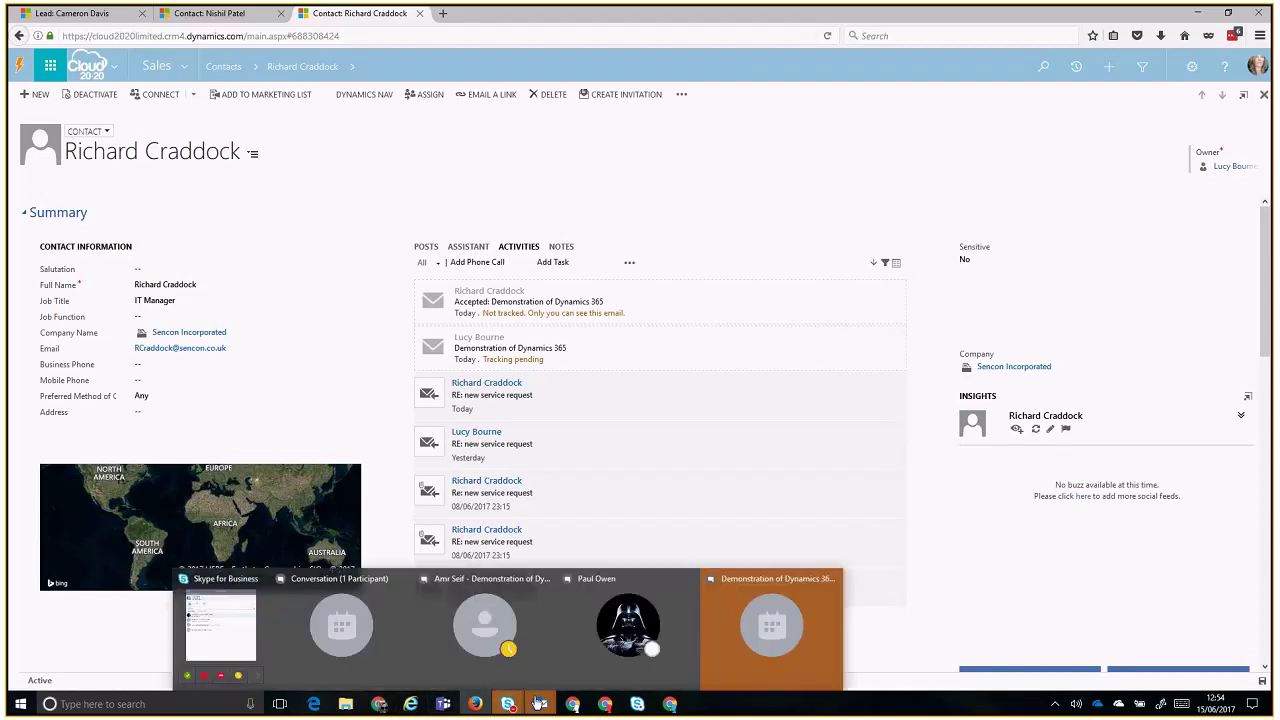
- Bring up the Outlook Inbox, open the Demonstration of Dynamics 365 message and filter to unread
mouse_move(540, 705)
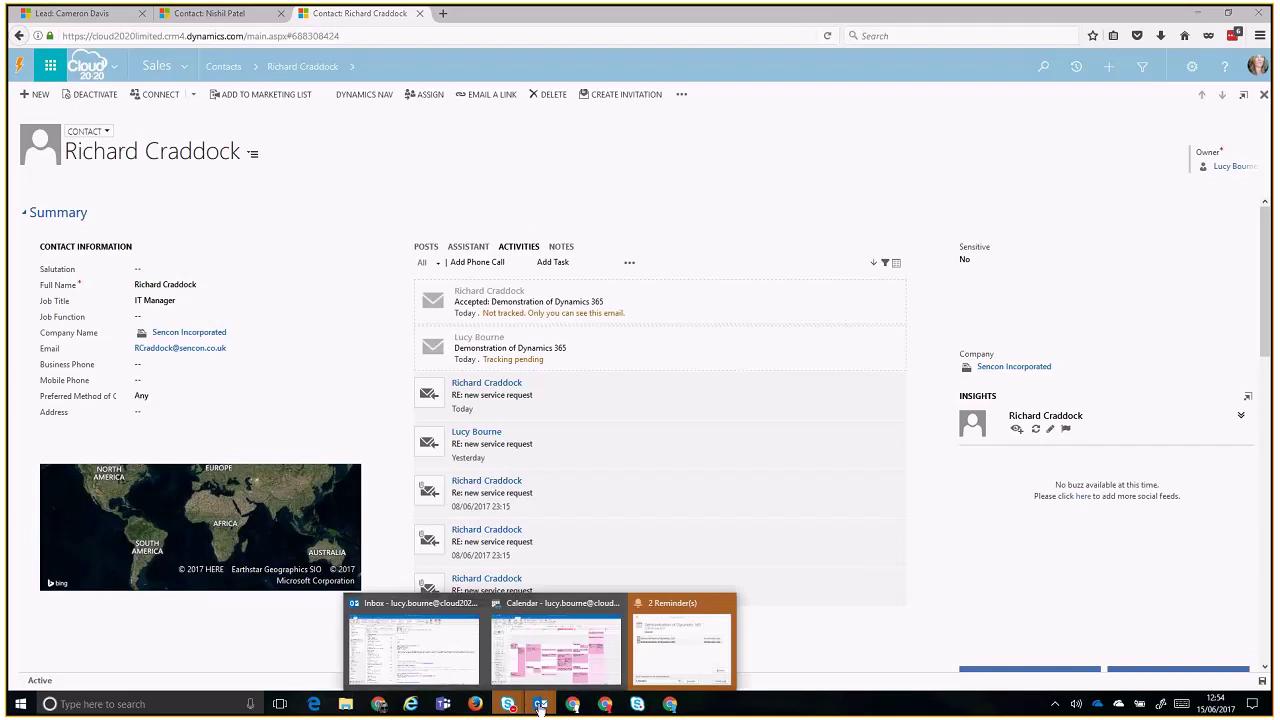
left_click(379, 627)
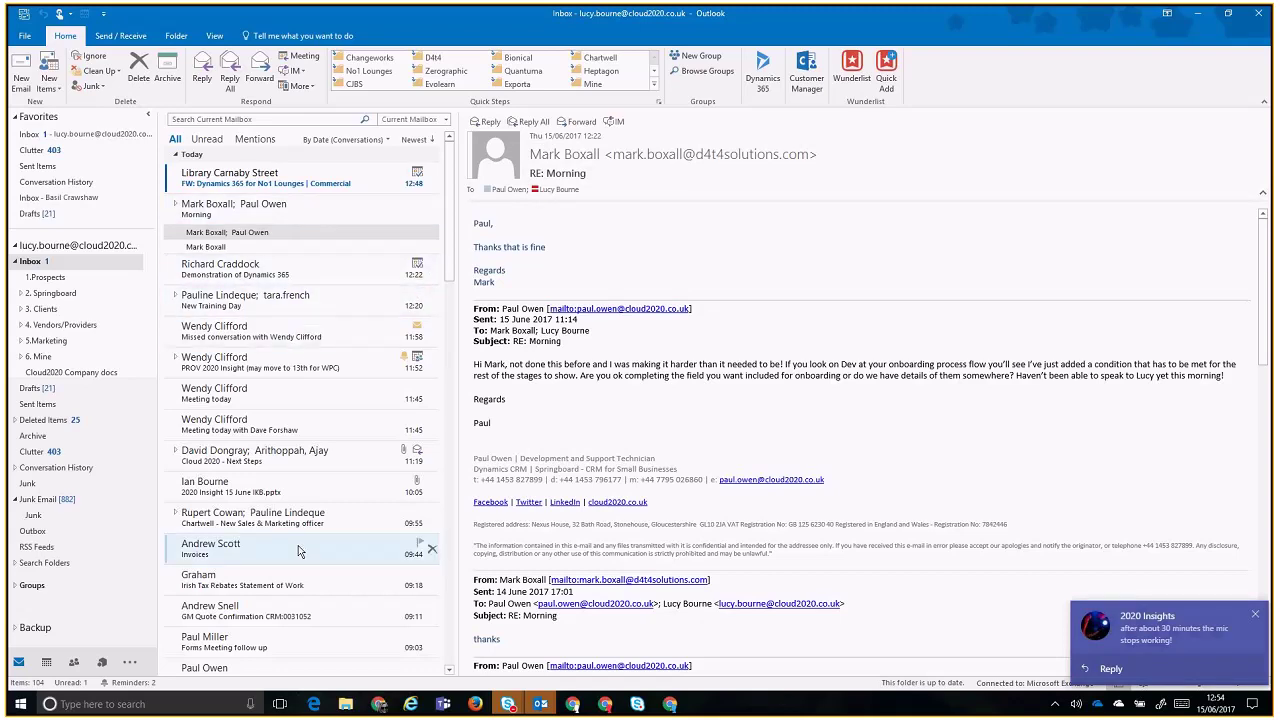
left_click(290, 273)
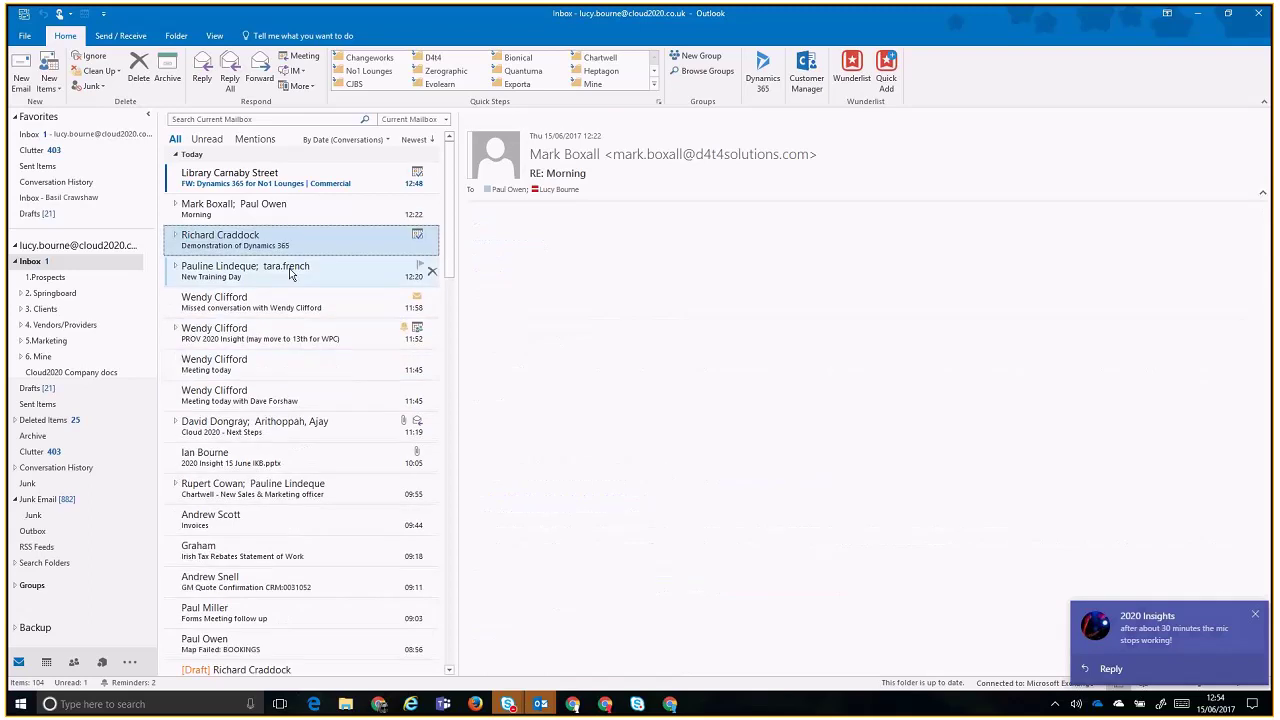
left_click(207, 139)
- Search for the contact's first name with the scope set to All Mailboxes
left_click(213, 119)
type("Richard")
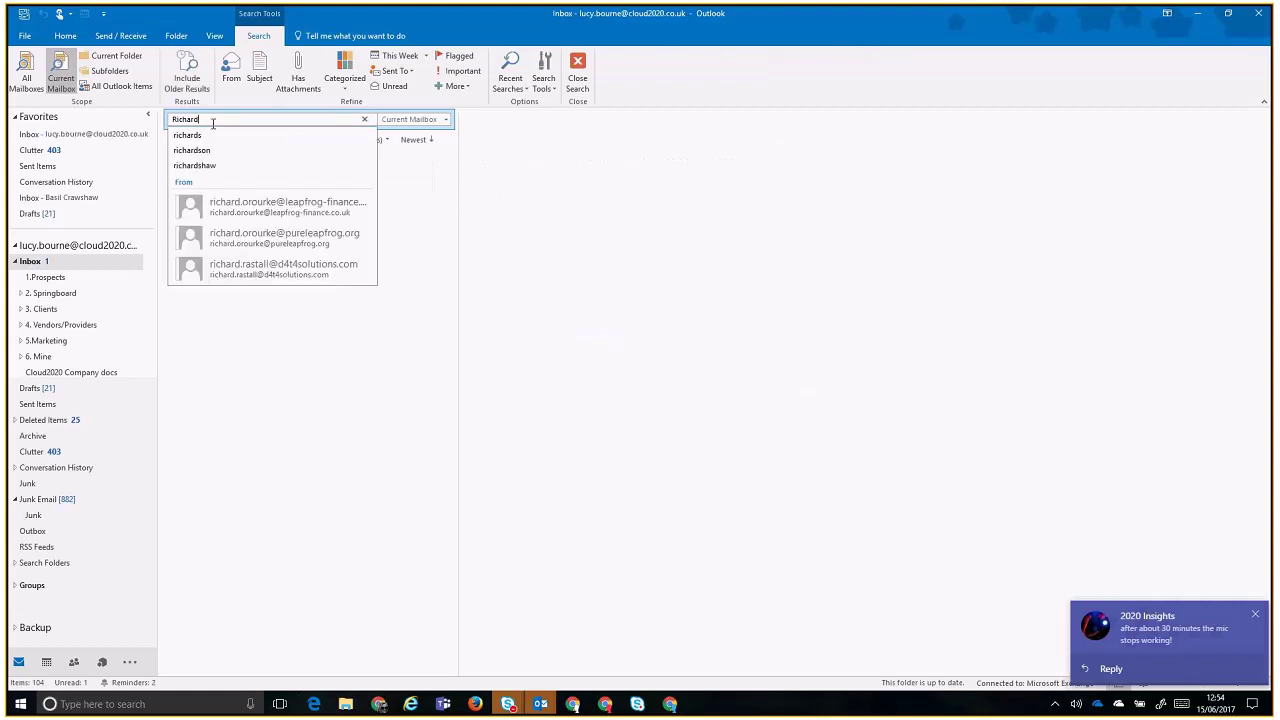
key("Return")
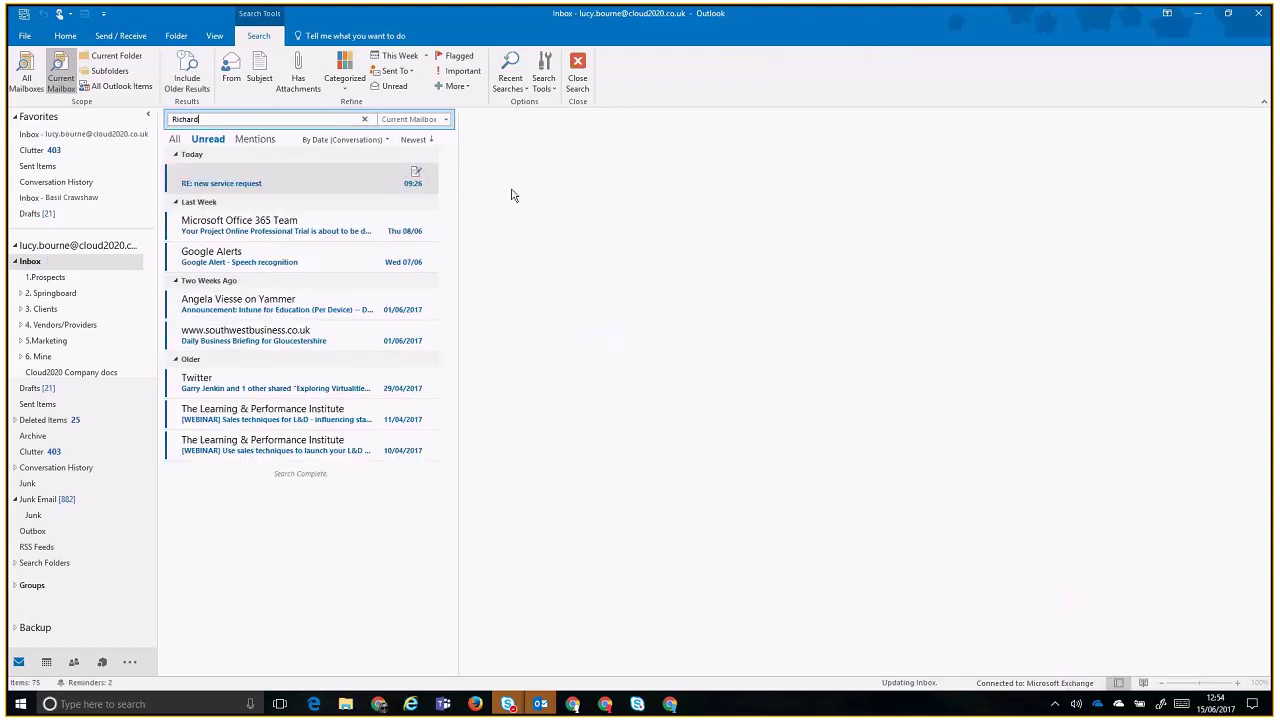
left_click(406, 120)
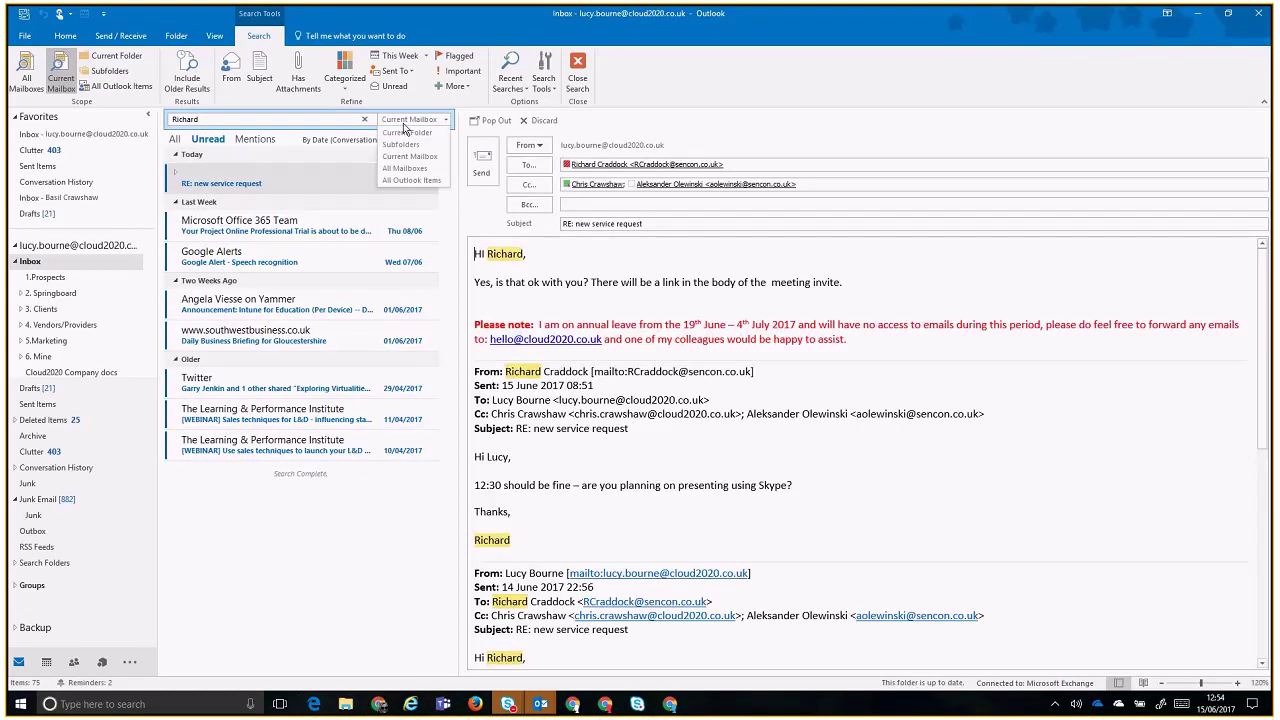
left_click(405, 168)
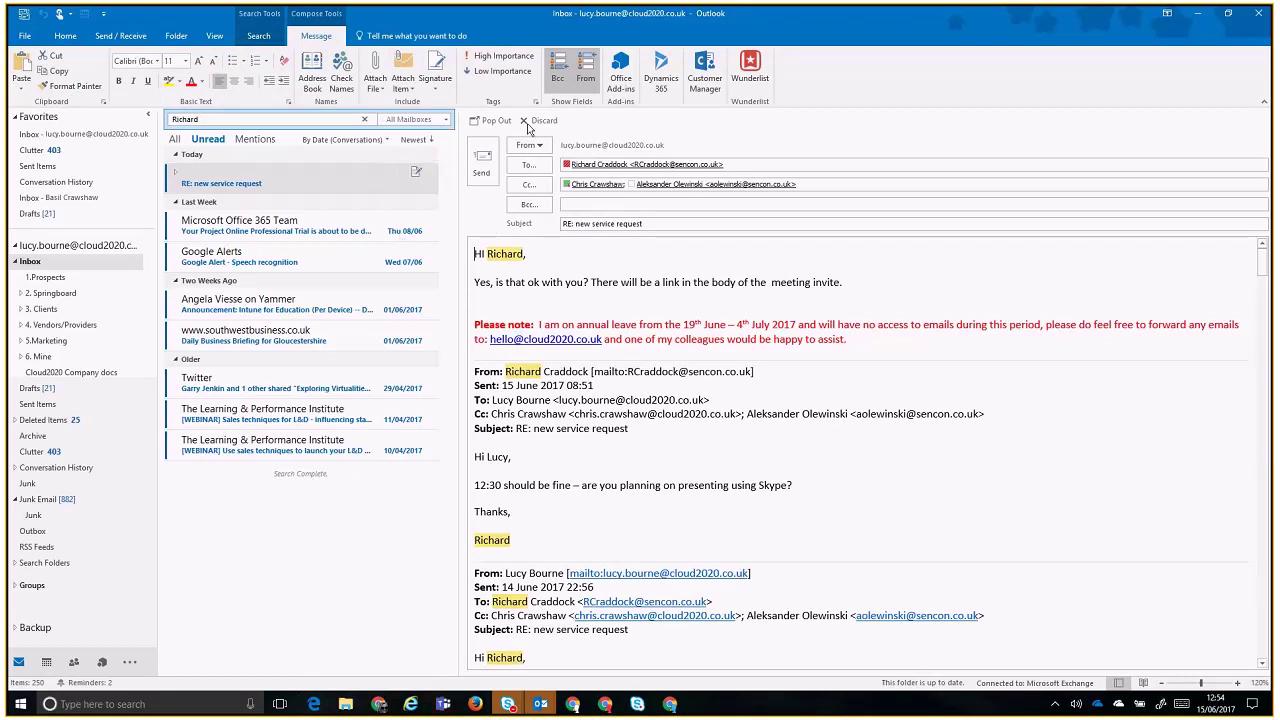
- Return to the Inbox and rerun the first-name search in the current mailbox
left_click(31, 262)
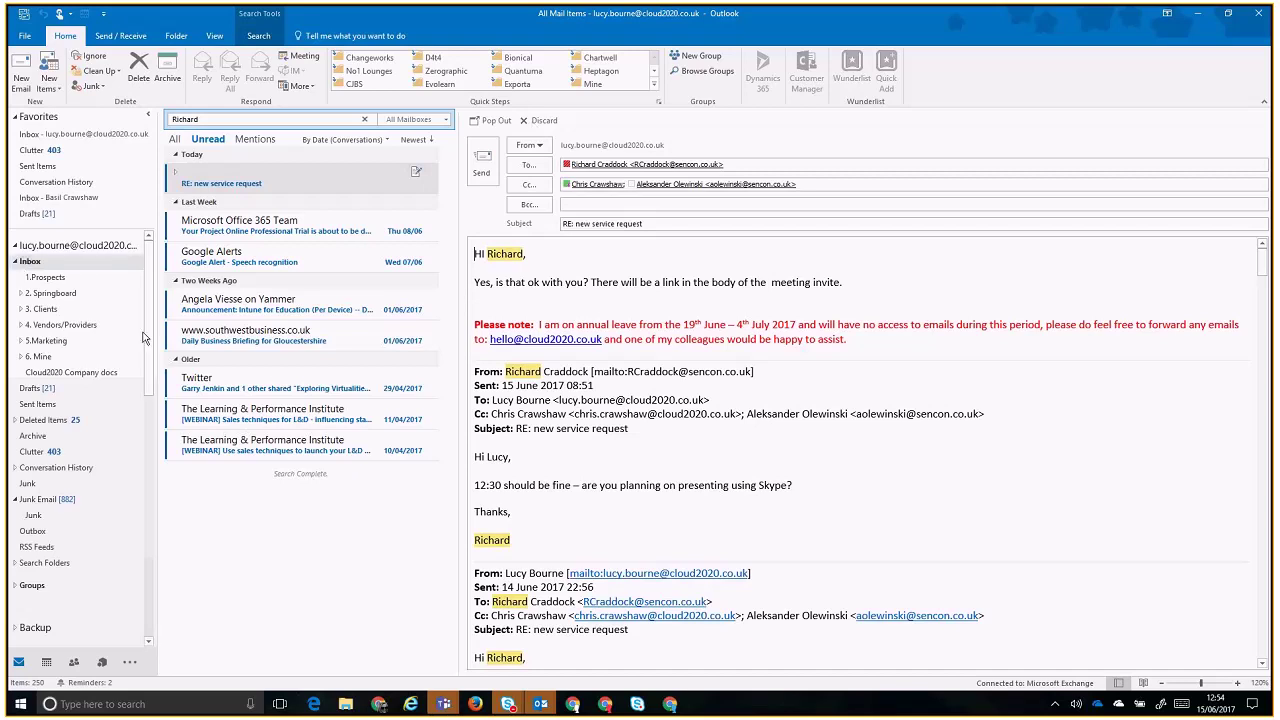
left_click(365, 119)
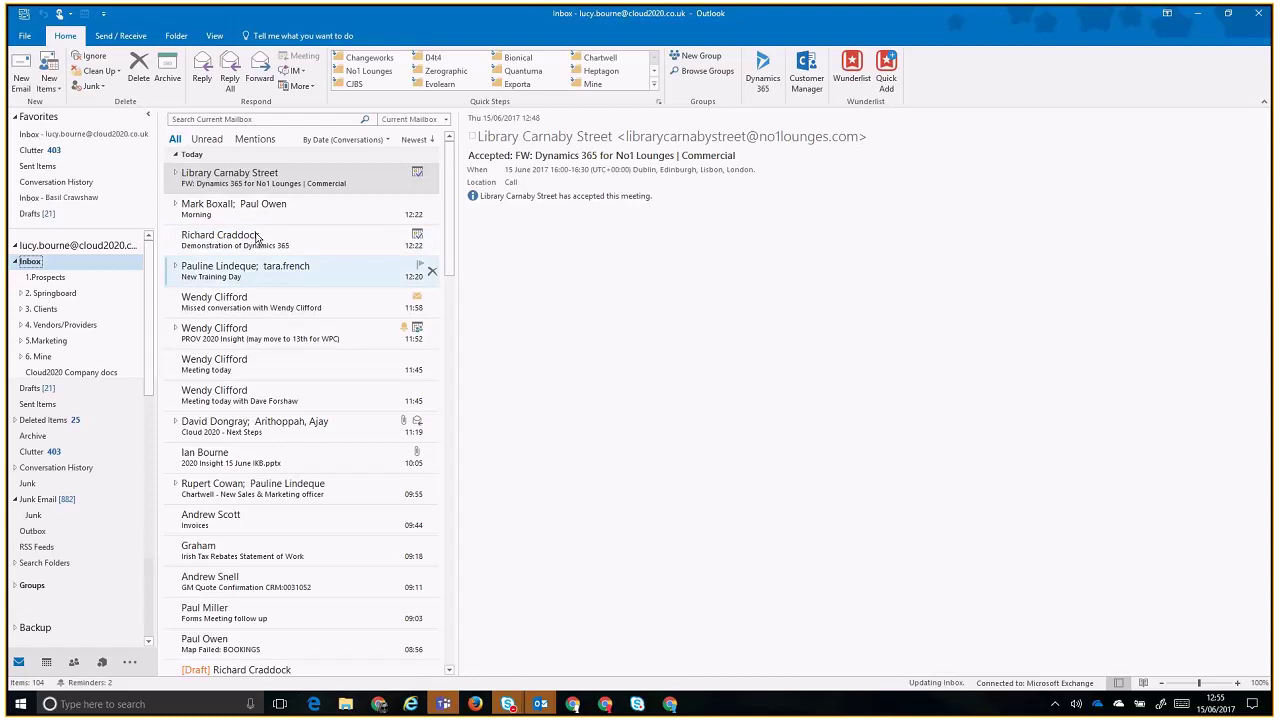
left_click(260, 119)
type("Richard")
key("Return")
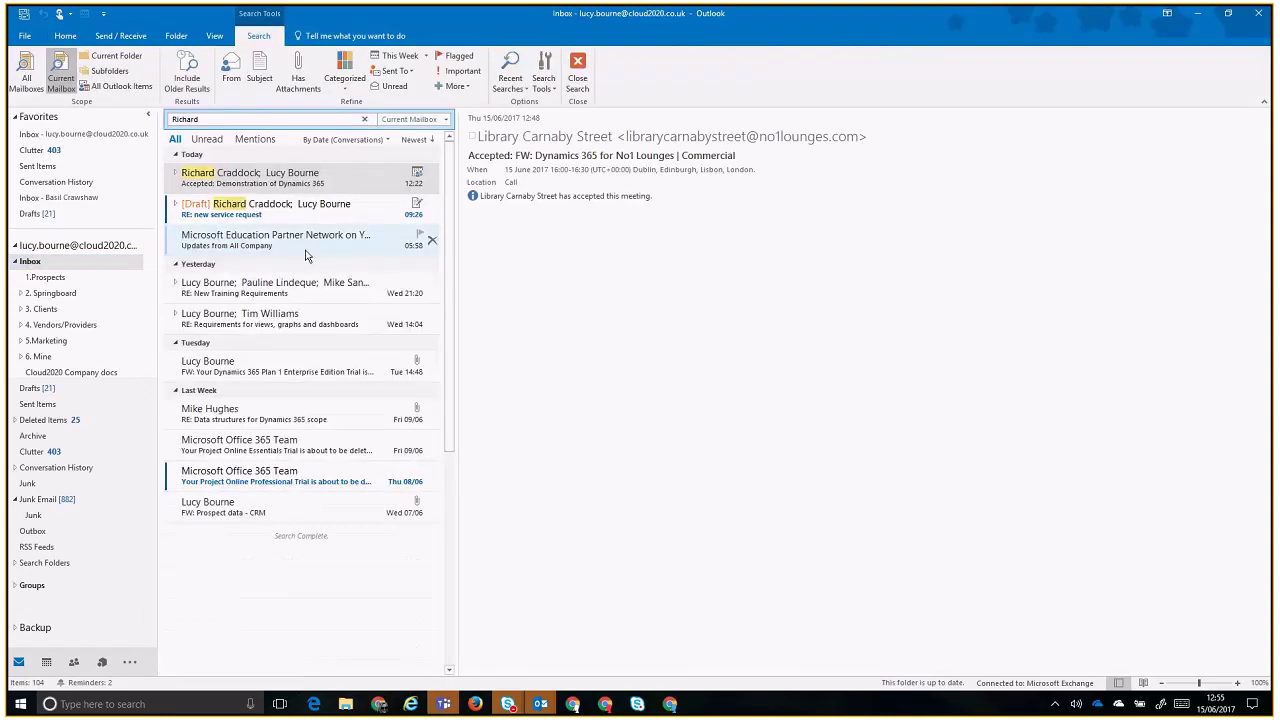
- Expand the draft conversation and open the 'RE: new service request' message
left_click(282, 180)
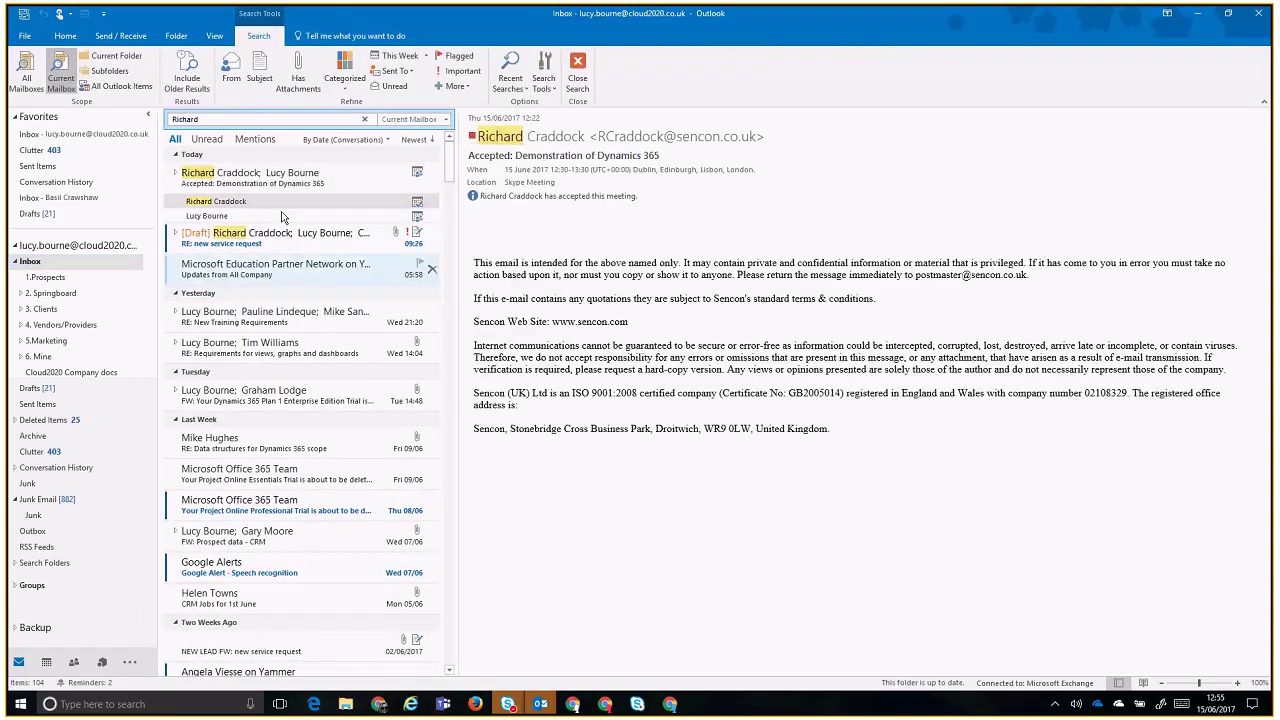
left_click(200, 240)
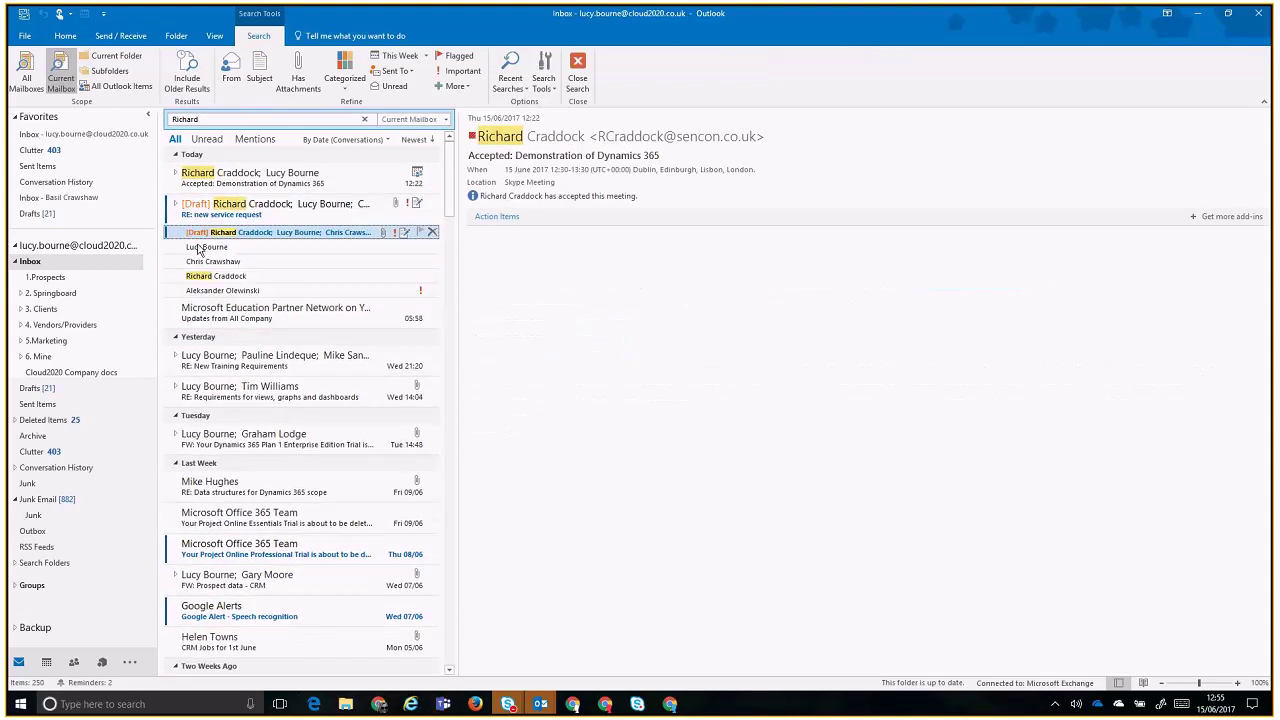
left_click(216, 276)
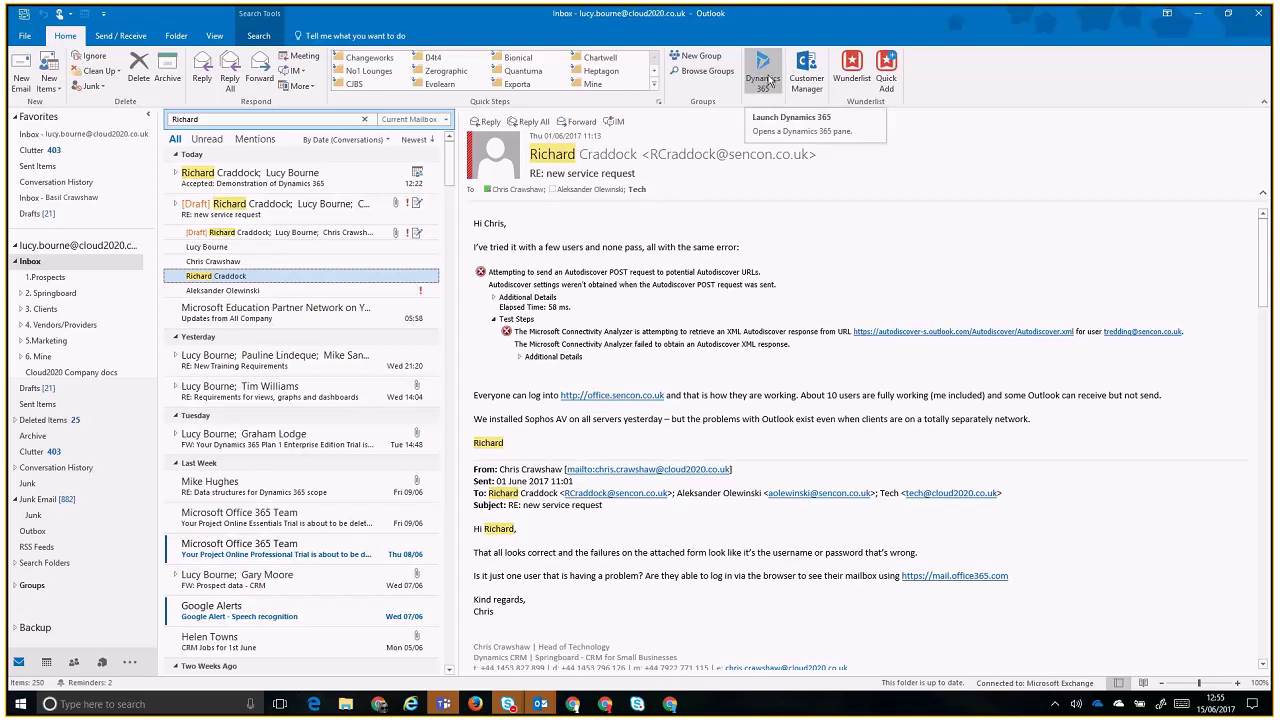
- Open the Dynamics 365 pane and review each recipient's contact and Sencon Incorporated account details
left_click(769, 82)
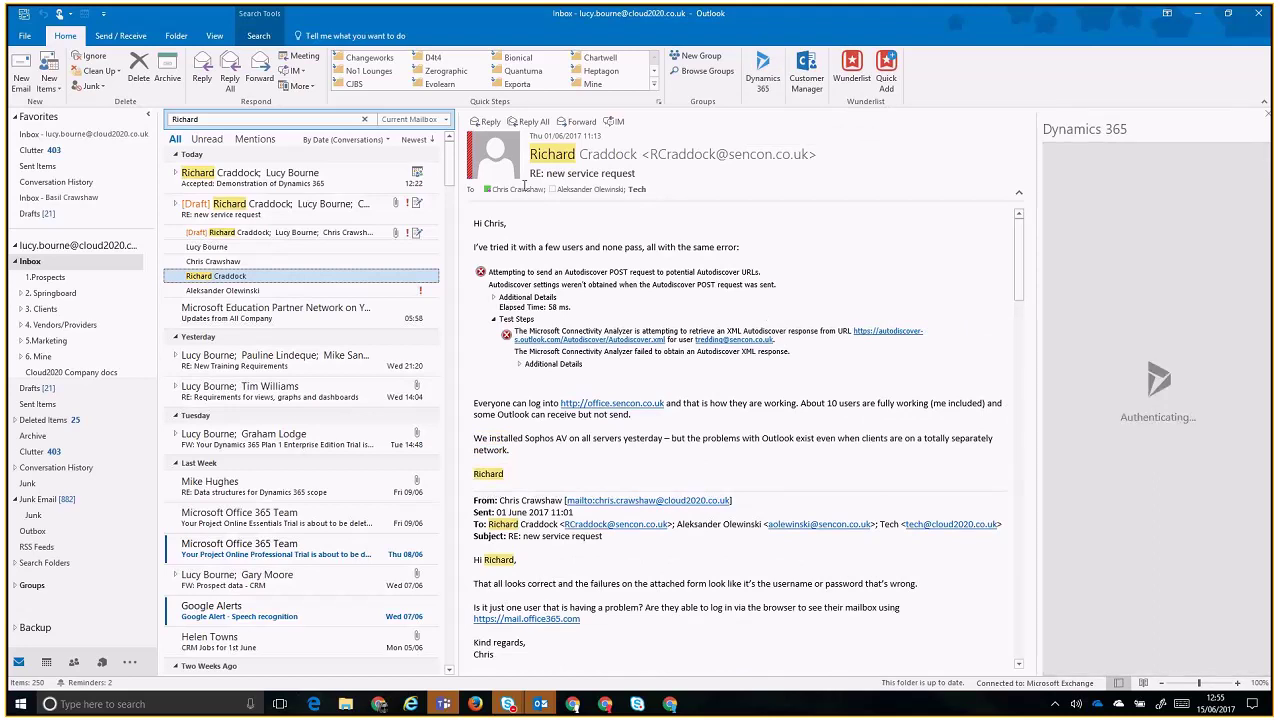
left_click(684, 165)
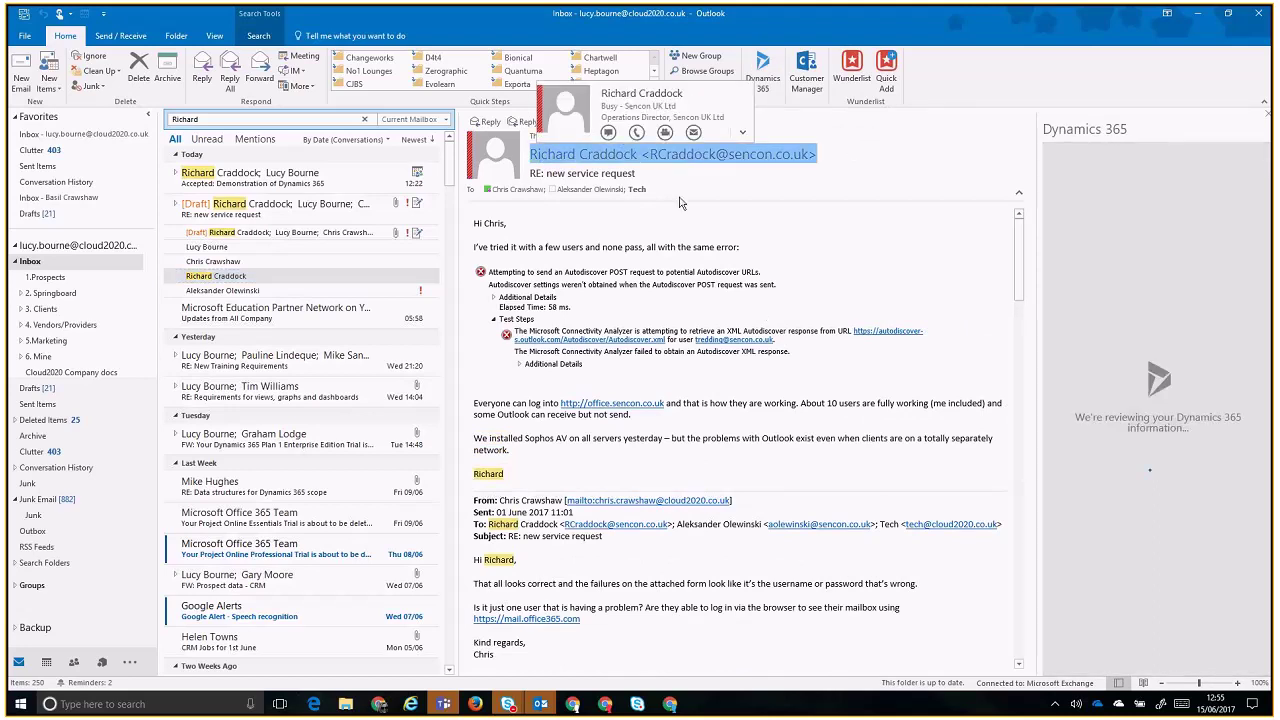
left_click_drag(647, 190, 483, 195)
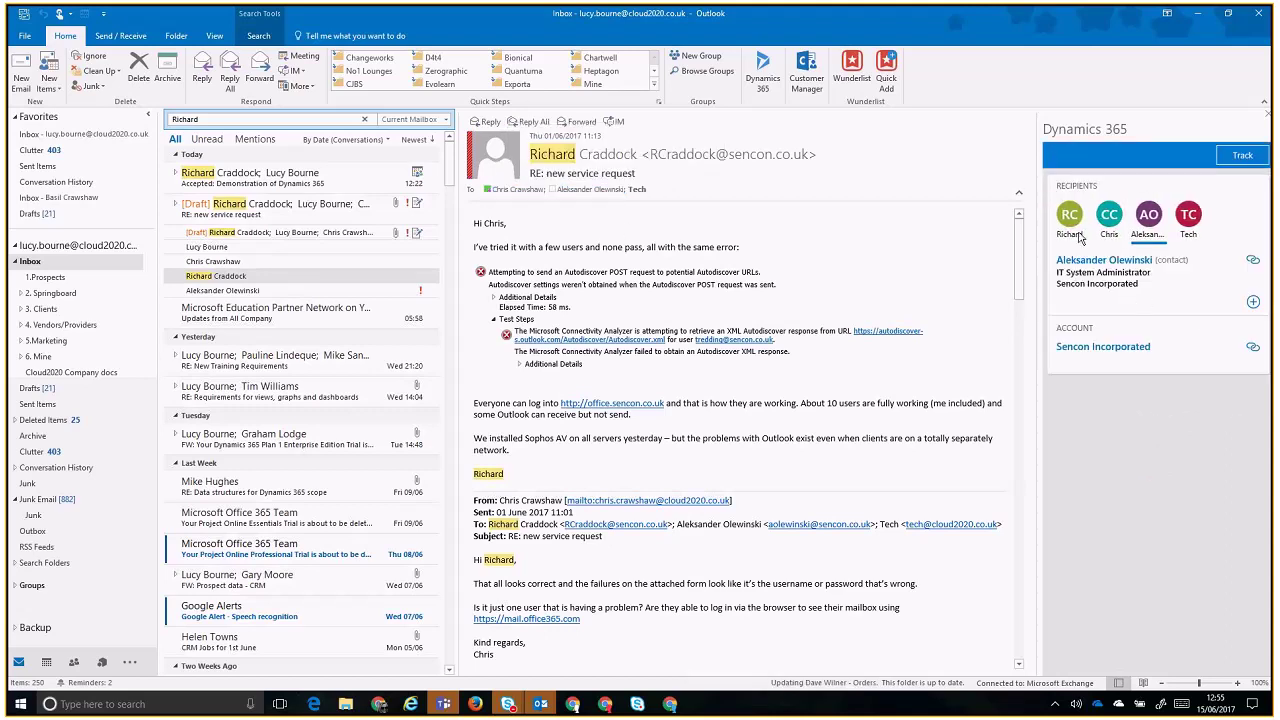
left_click(1074, 228)
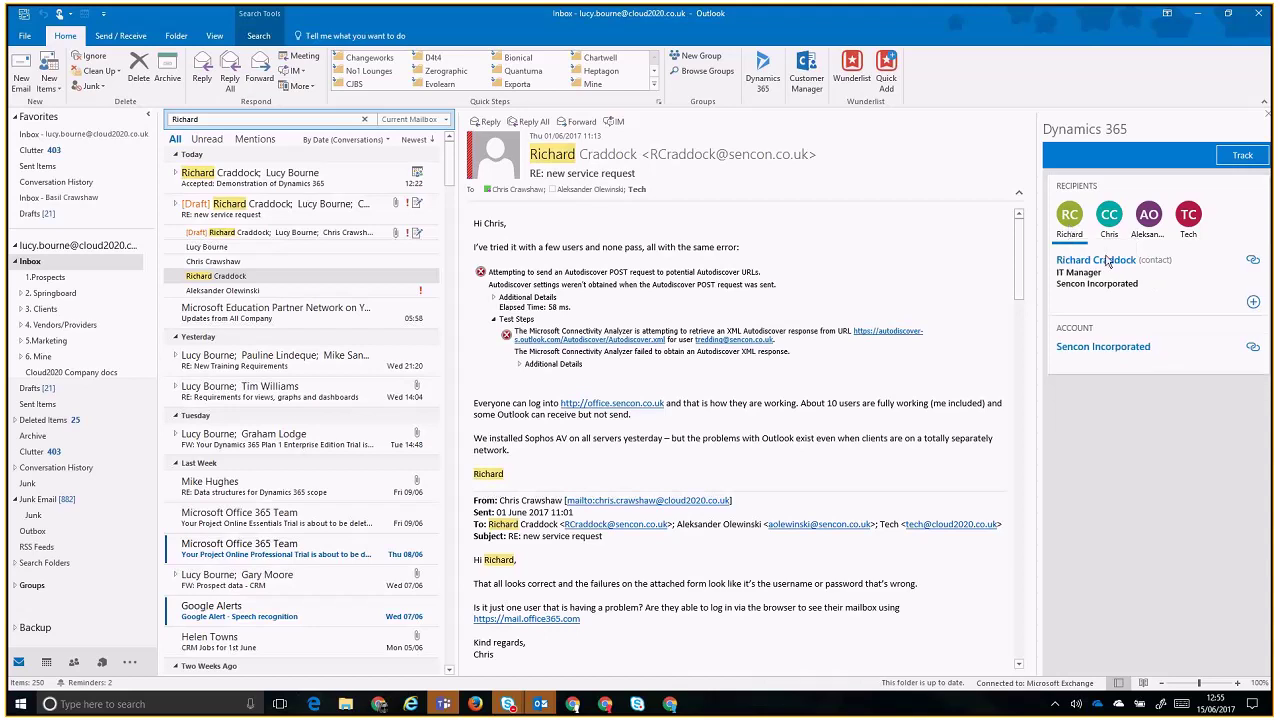
left_click(1109, 215)
left_click(1158, 226)
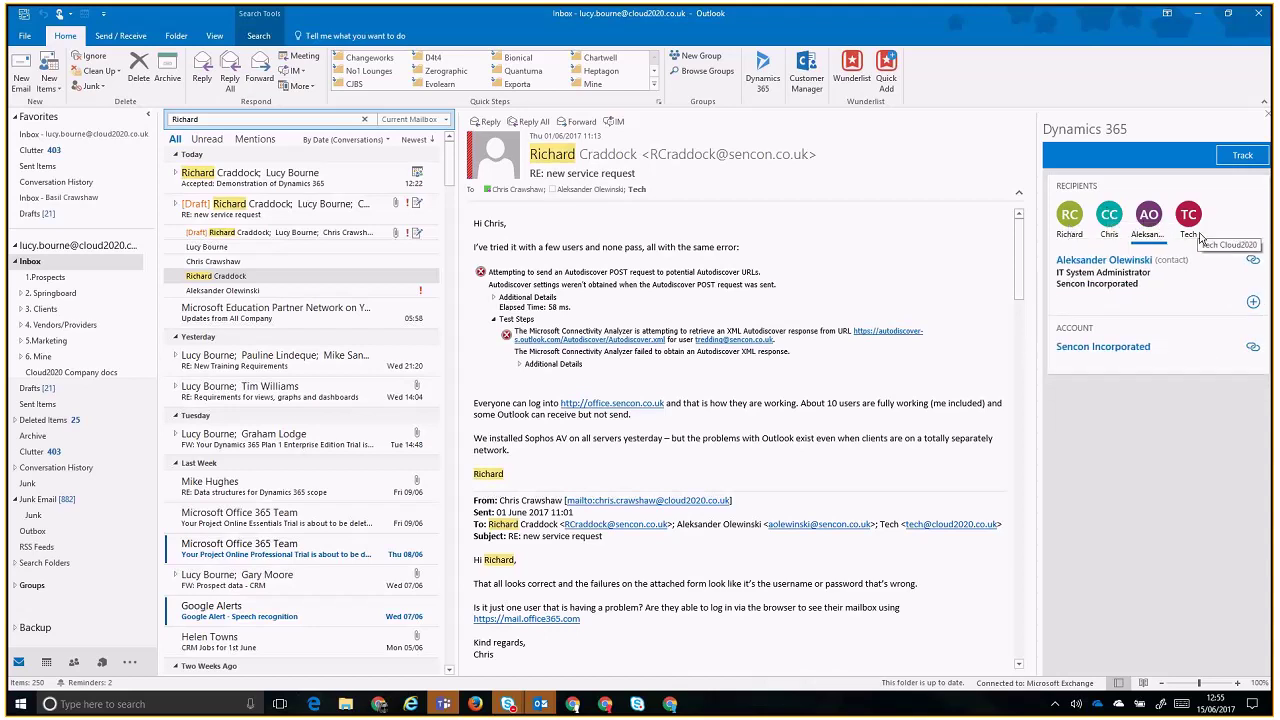
left_click(1072, 226)
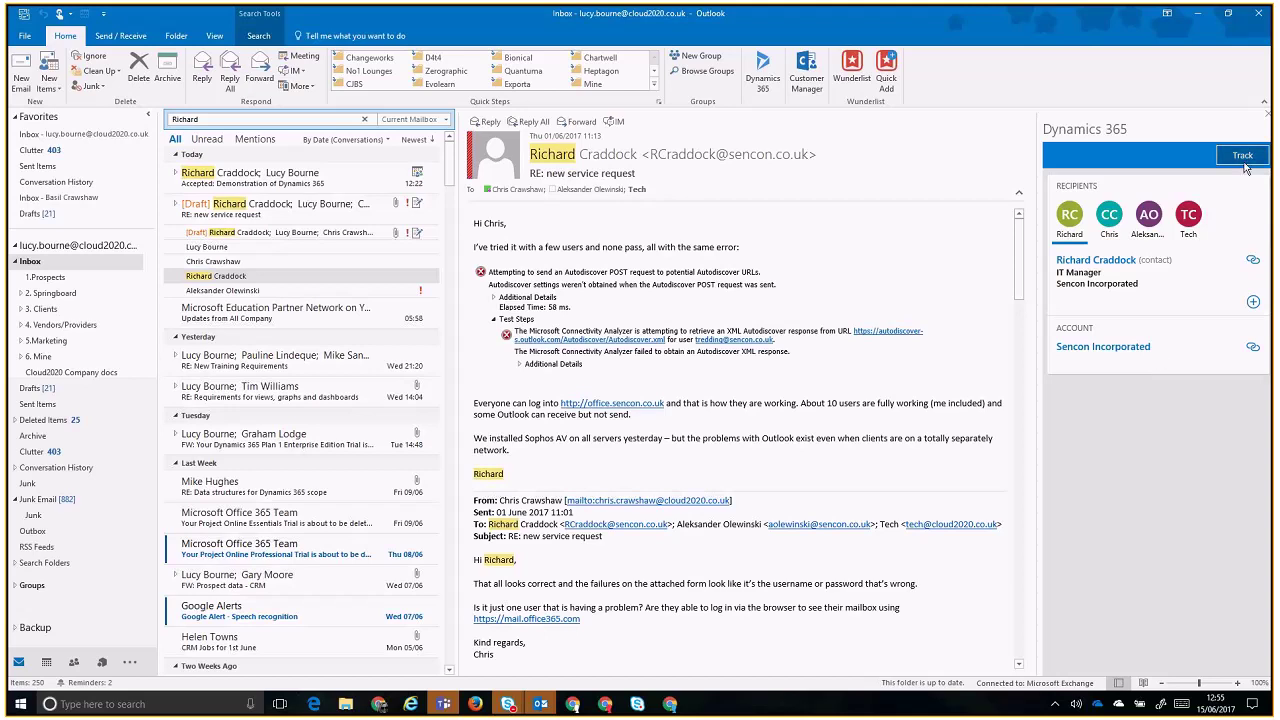
- Track the email regarding the CRM for Sencon opportunity, found by searching '*Senco'
left_click(1245, 166)
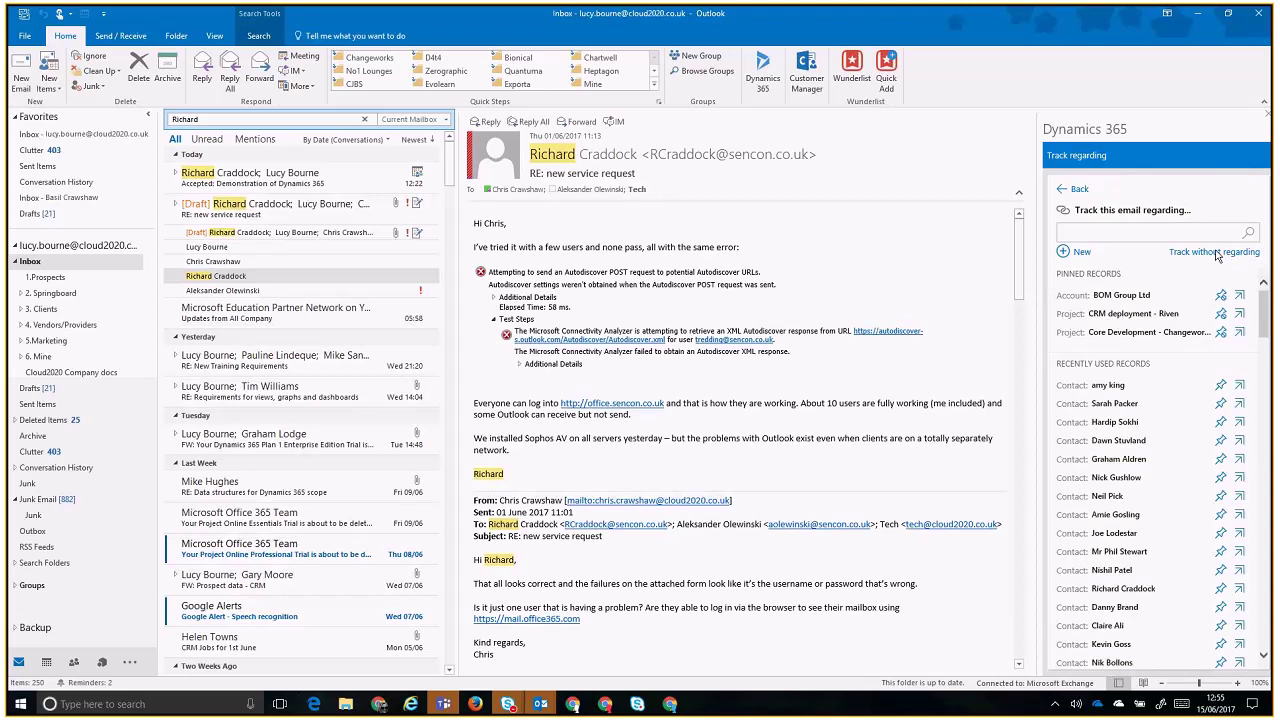
mouse_move(1265, 306)
left_mouse_down()
mouse_move(1268, 330)
mouse_move(1266, 292)
left_mouse_up()
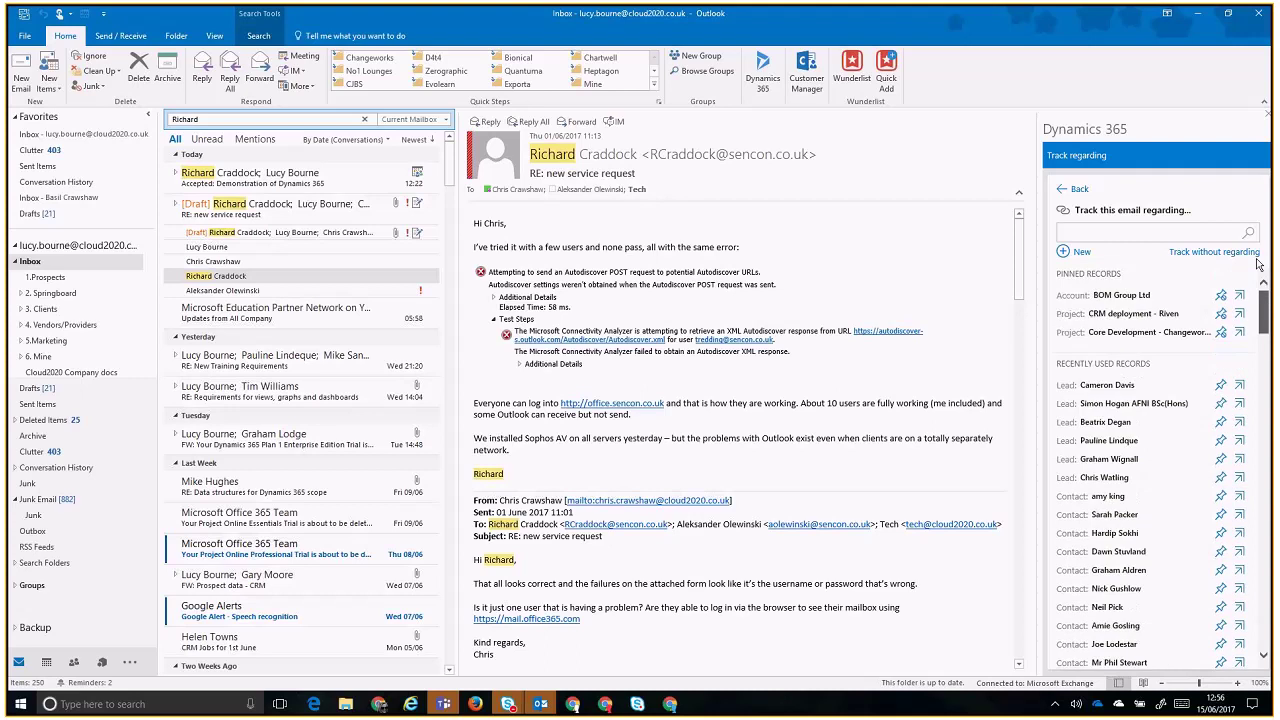
left_click(1226, 236)
type("*Senco")
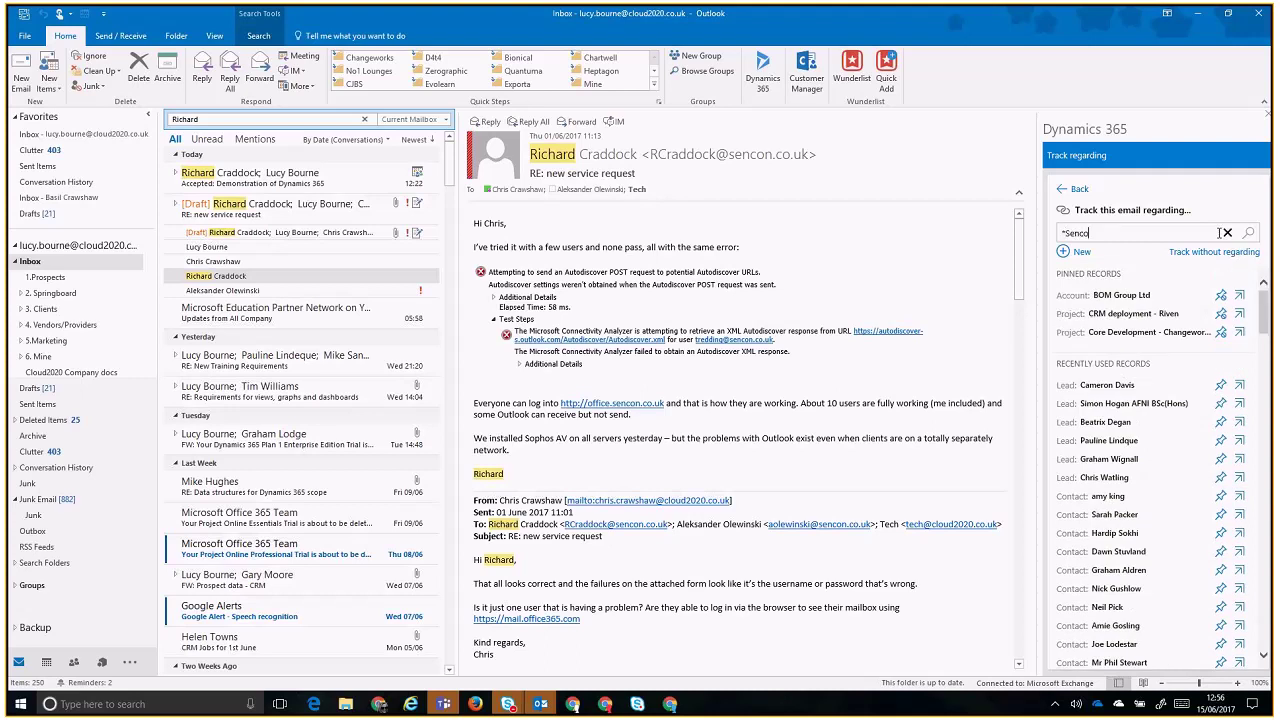
left_click(1176, 494)
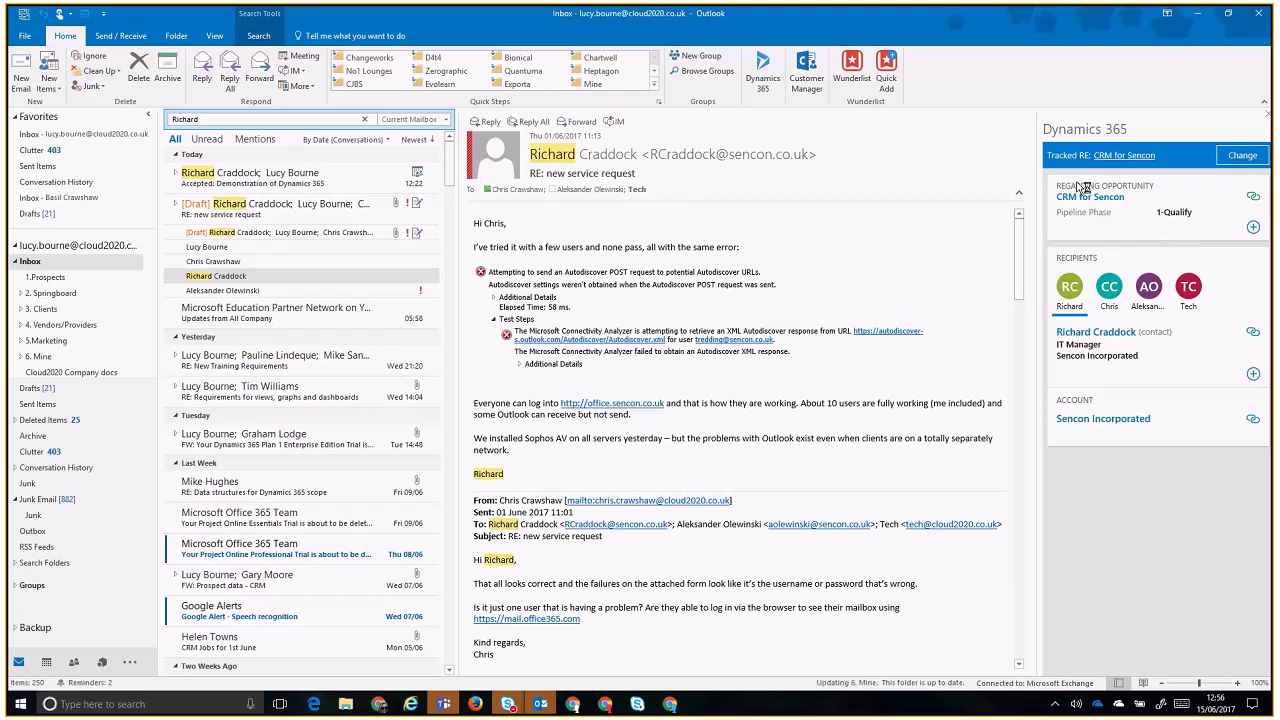
- Check and dismiss the Dynamics 365 add-activity menus for the opportunity and contact, then show the whole Inbox
left_click(1253, 228)
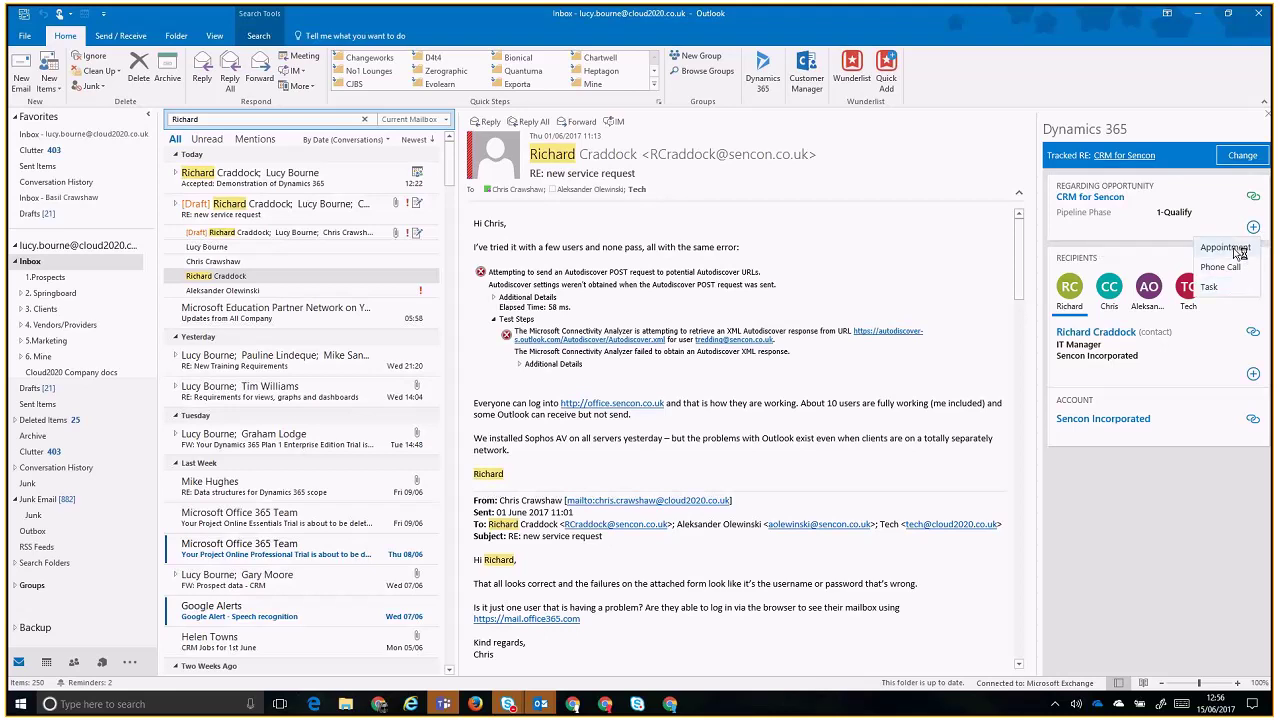
left_click(1253, 228)
left_click(1253, 375)
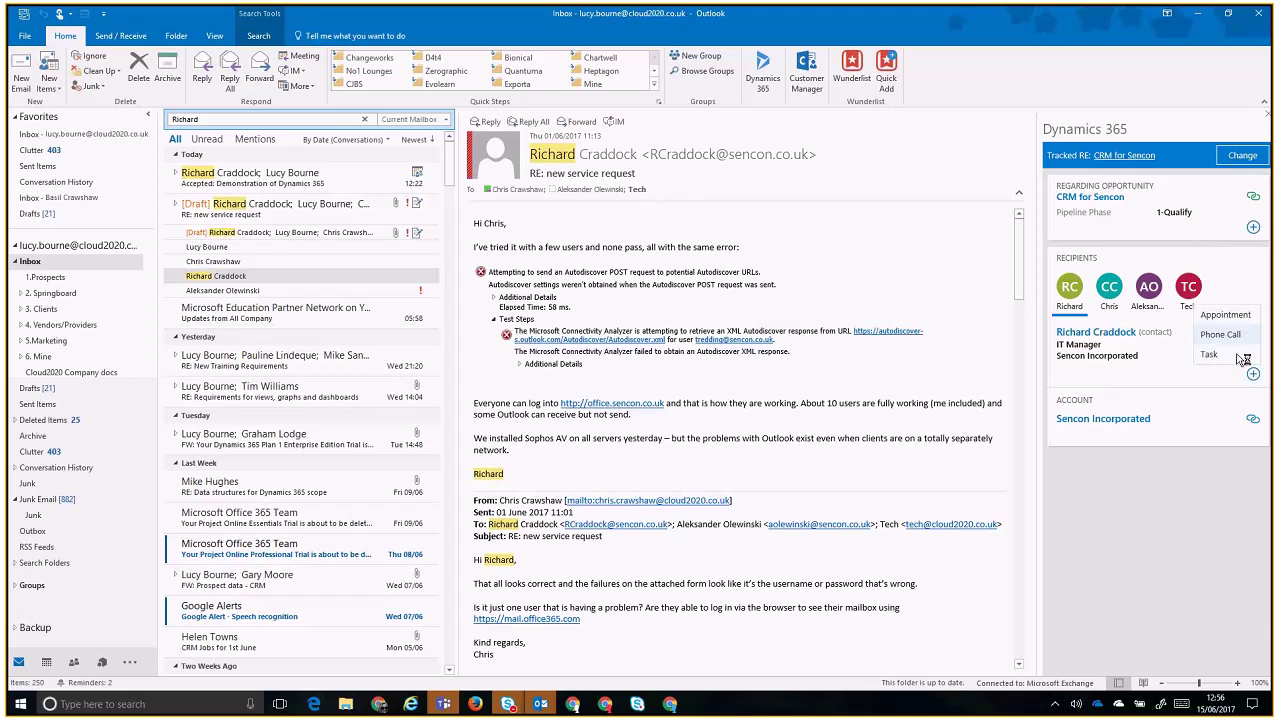
left_click(1214, 304)
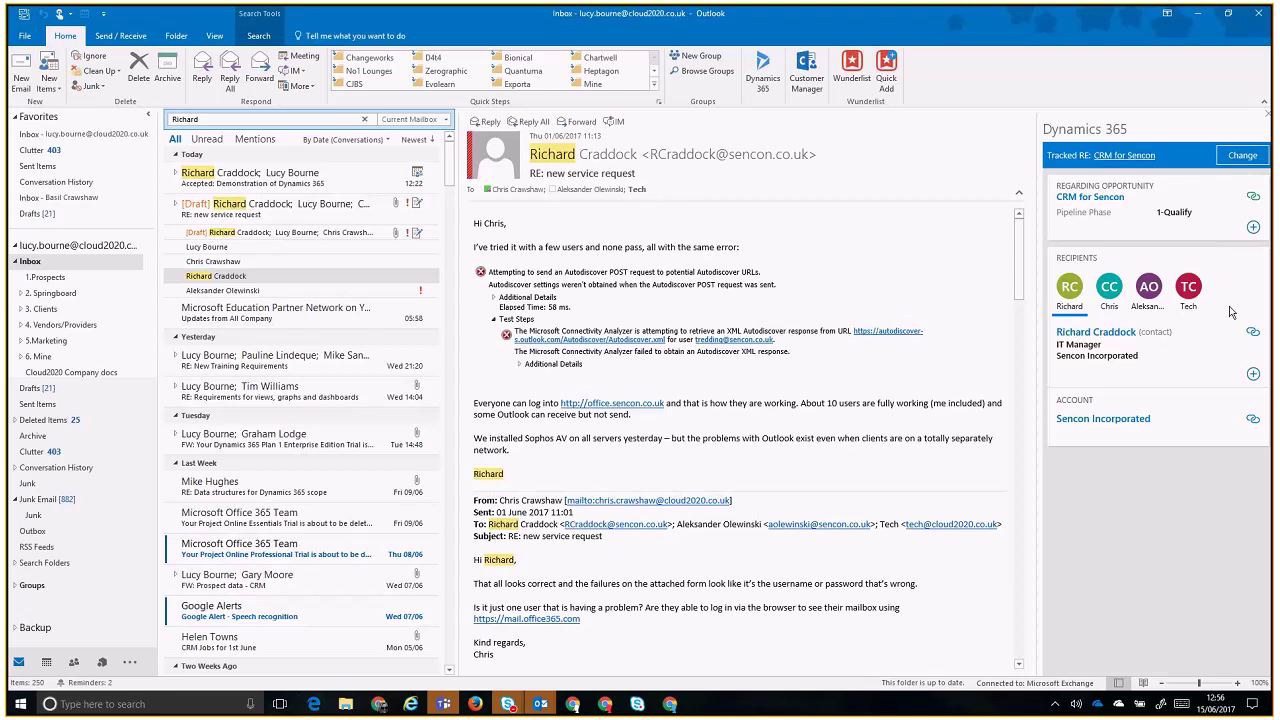
left_click(120, 261)
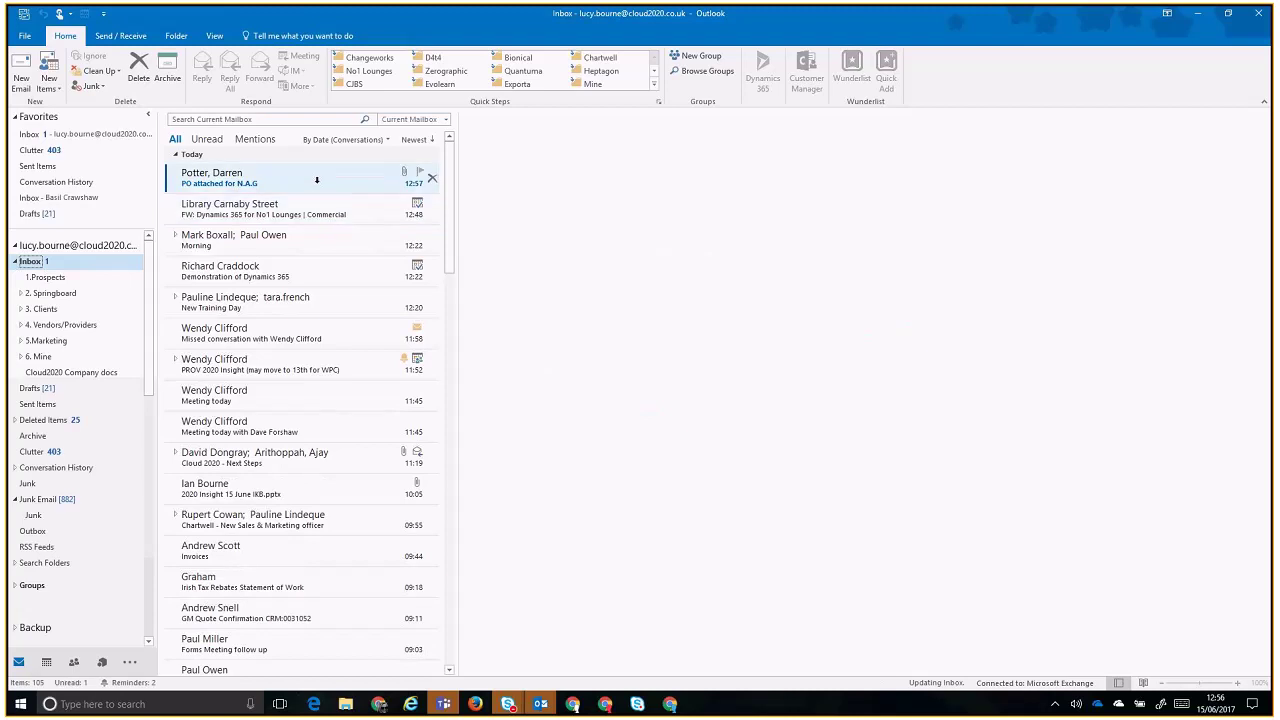
- Start a new email to the Sencon contact with a narrowed Dynamics 365 pane beside it
left_click(316, 179)
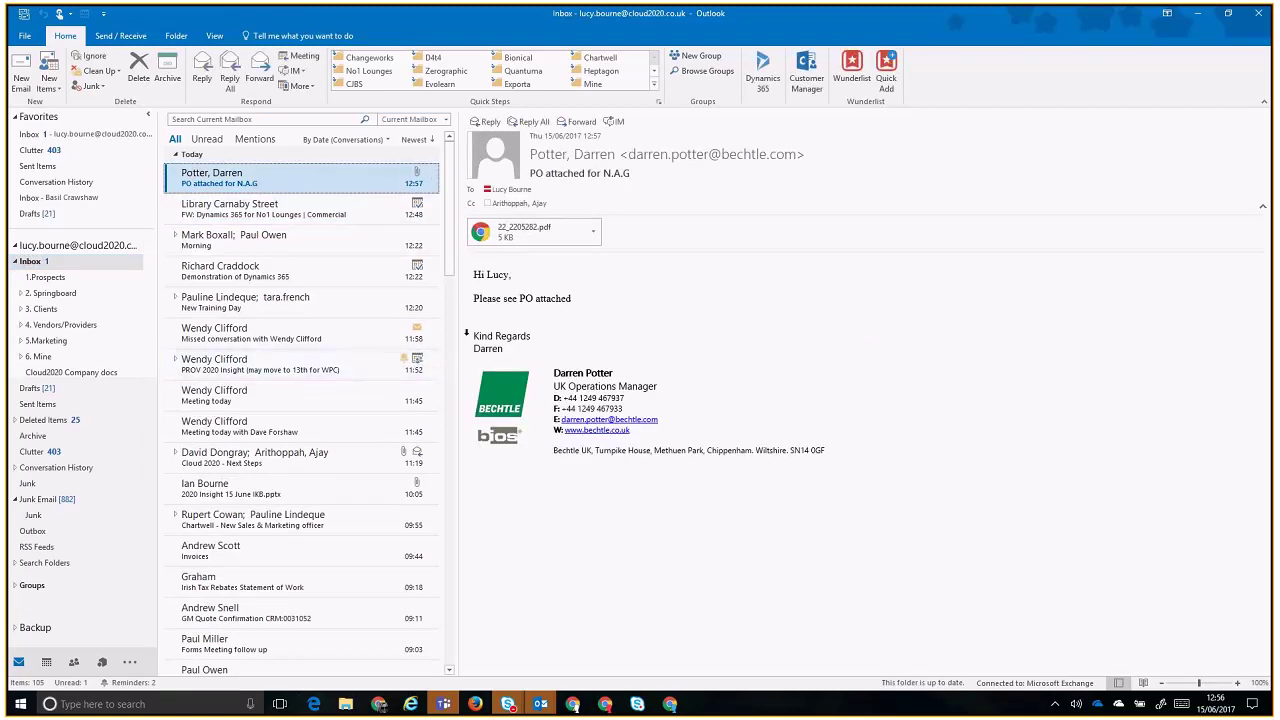
key("ctrl+n")
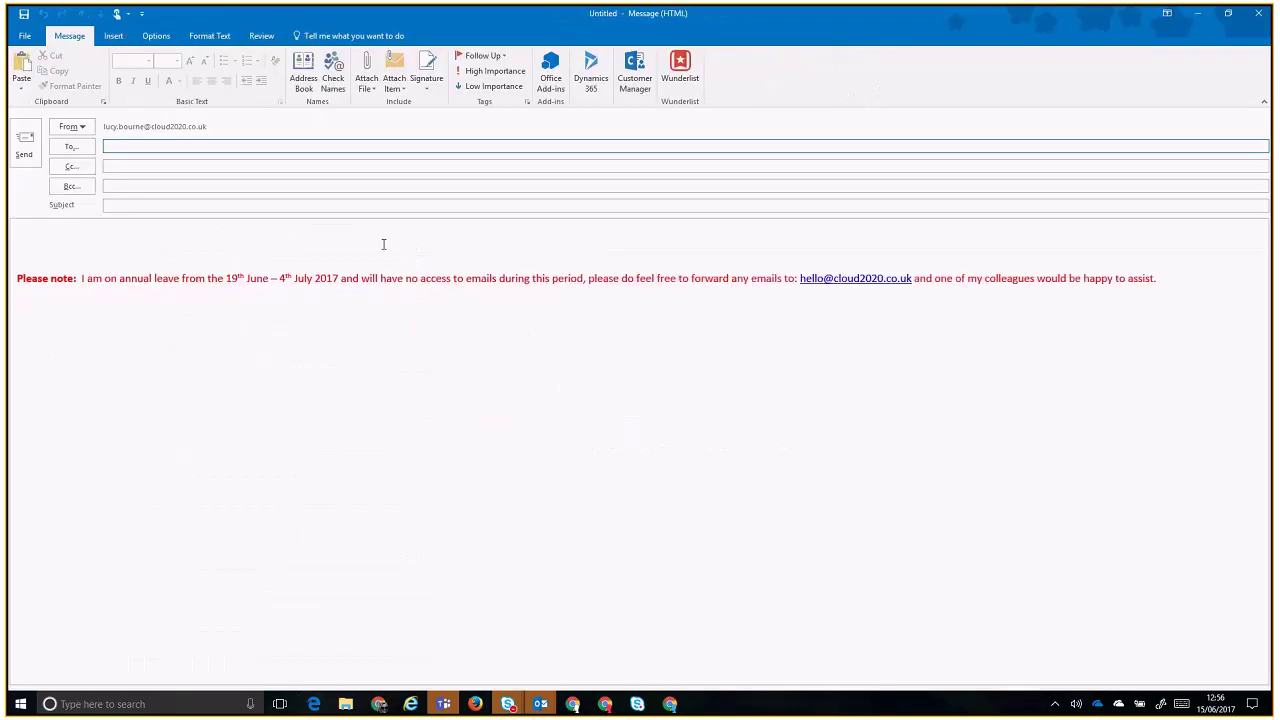
type("richard")
key("Return")
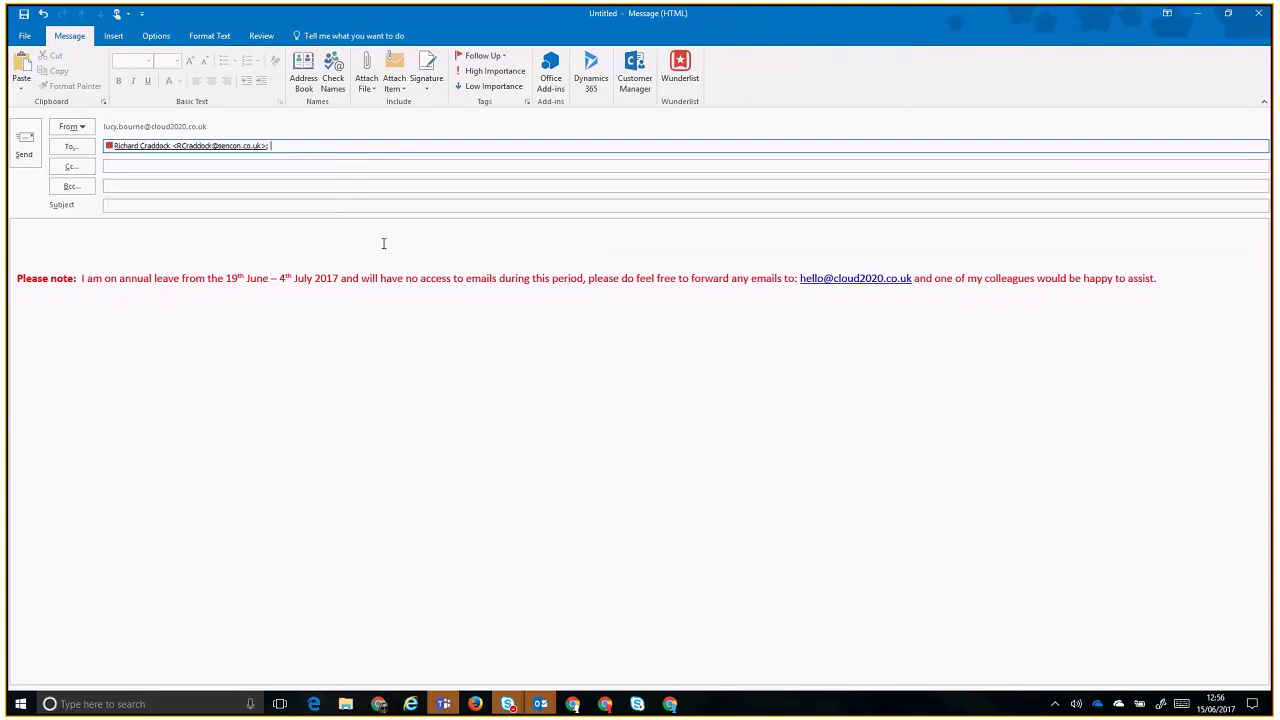
left_click(591, 80)
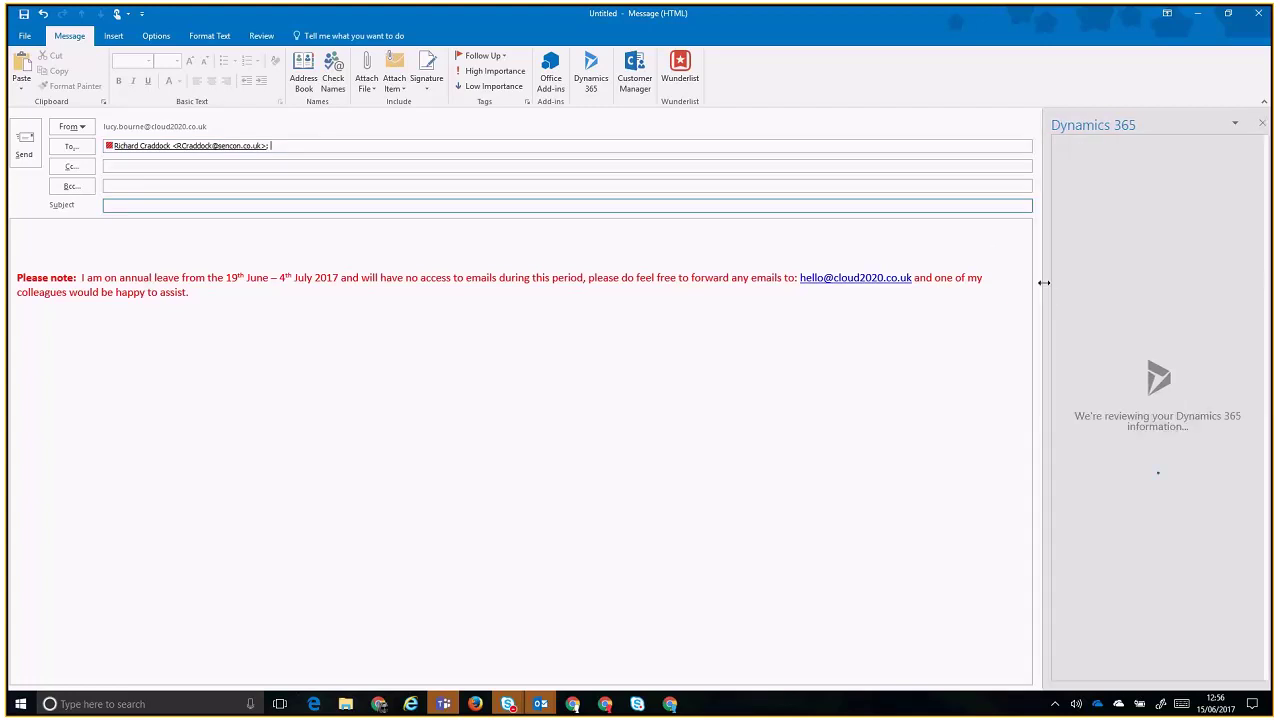
left_click_drag(1044, 283, 1130, 269)
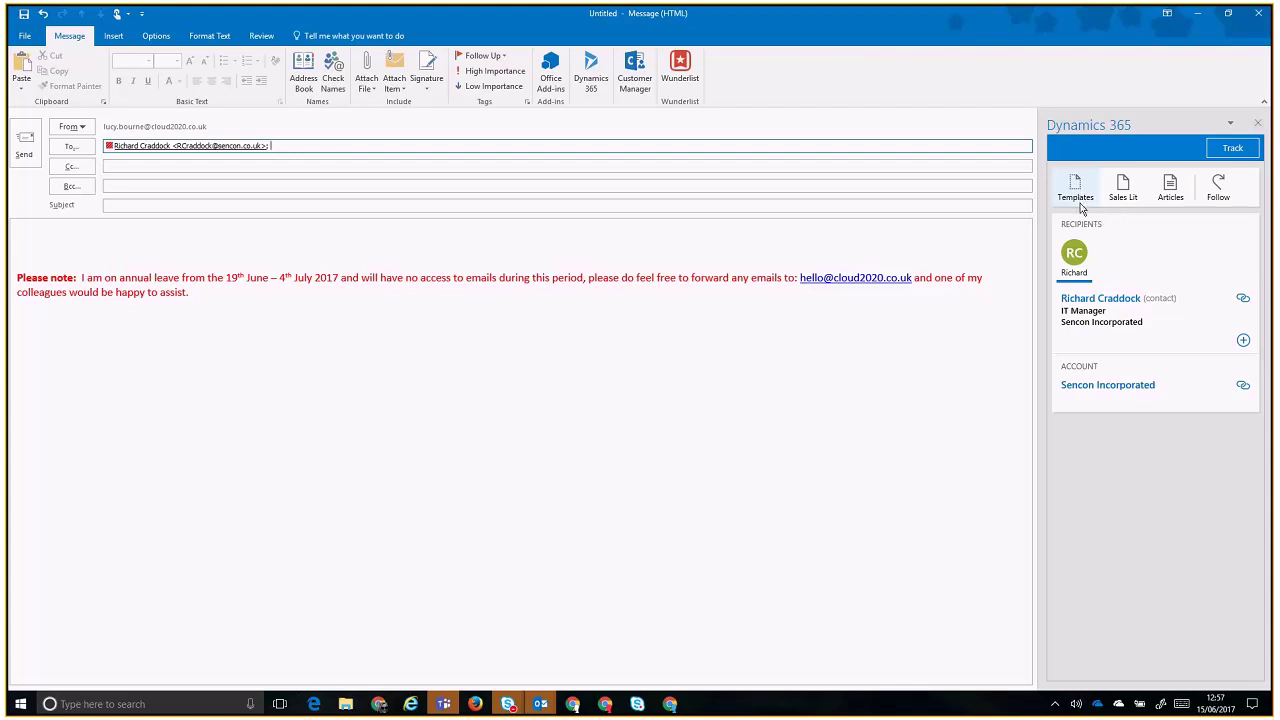
- Insert the Dynamics 365 Contact Reconnect template into the new email
left_click(1080, 208)
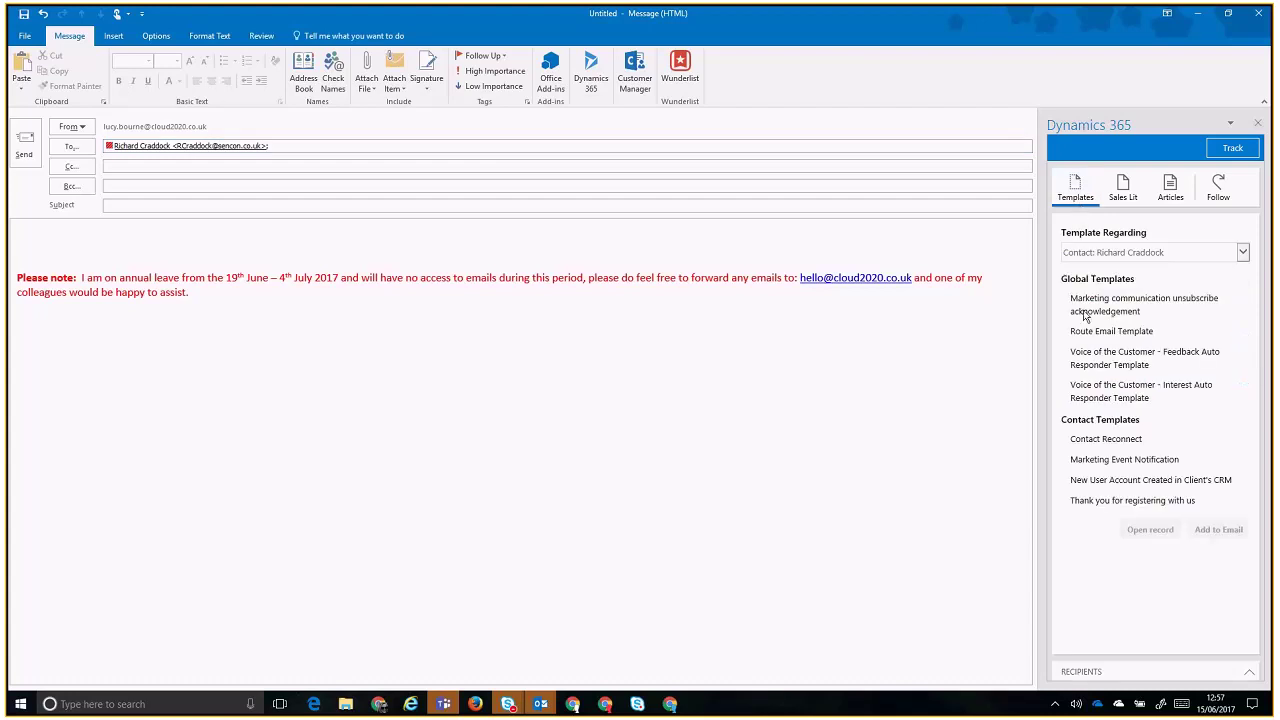
left_click(1101, 440)
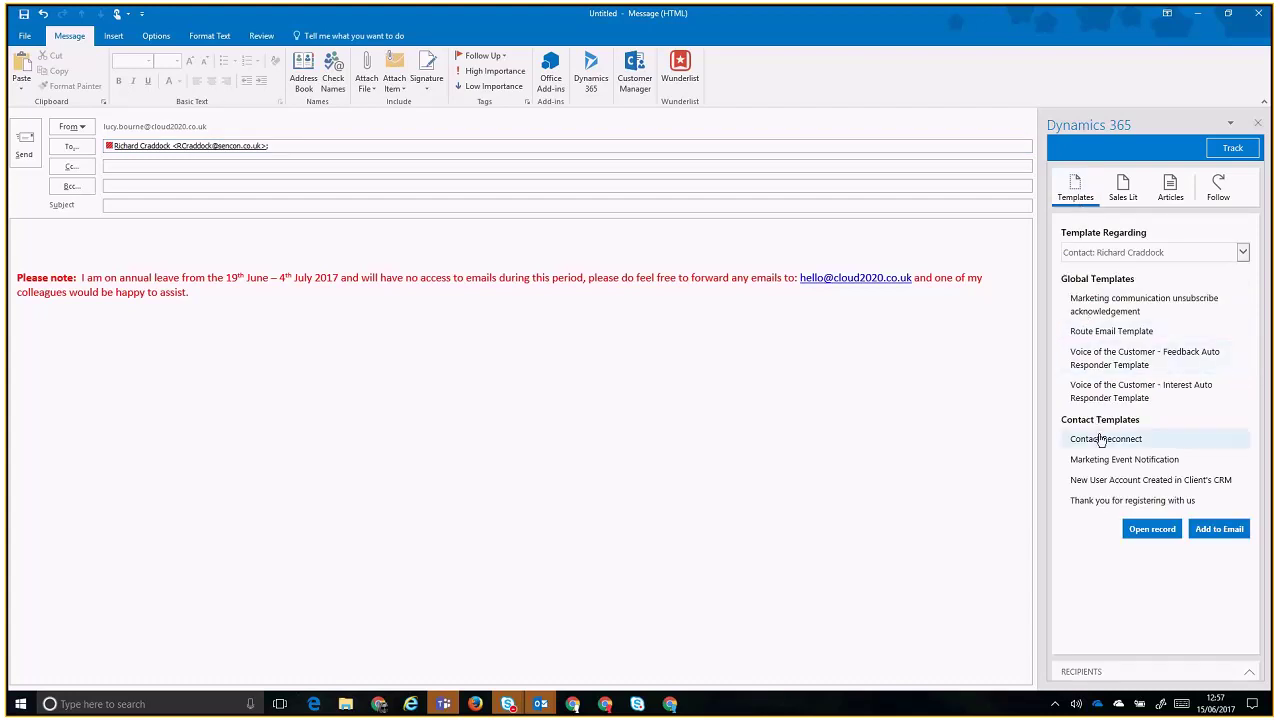
left_click(1219, 529)
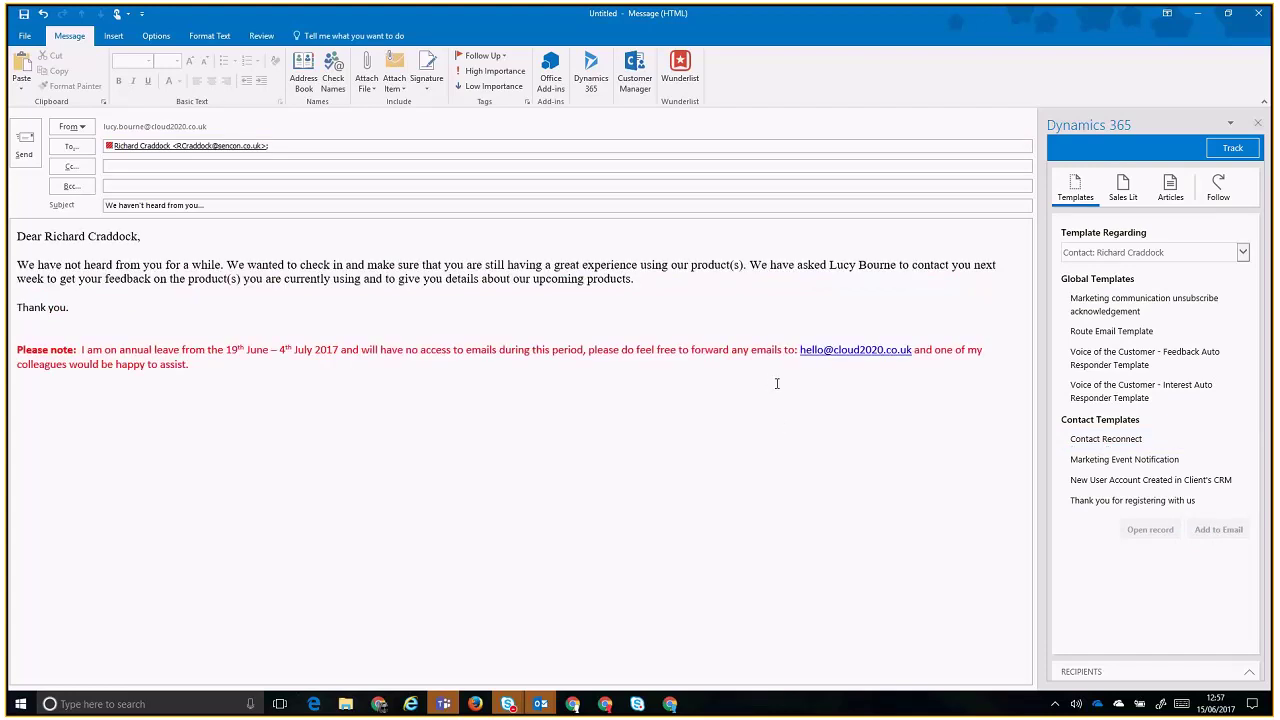
- Add a new line under 'Thank you.' and type the sender's first name as the sign-off
left_click(543, 316)
key("Up")
key("Return")
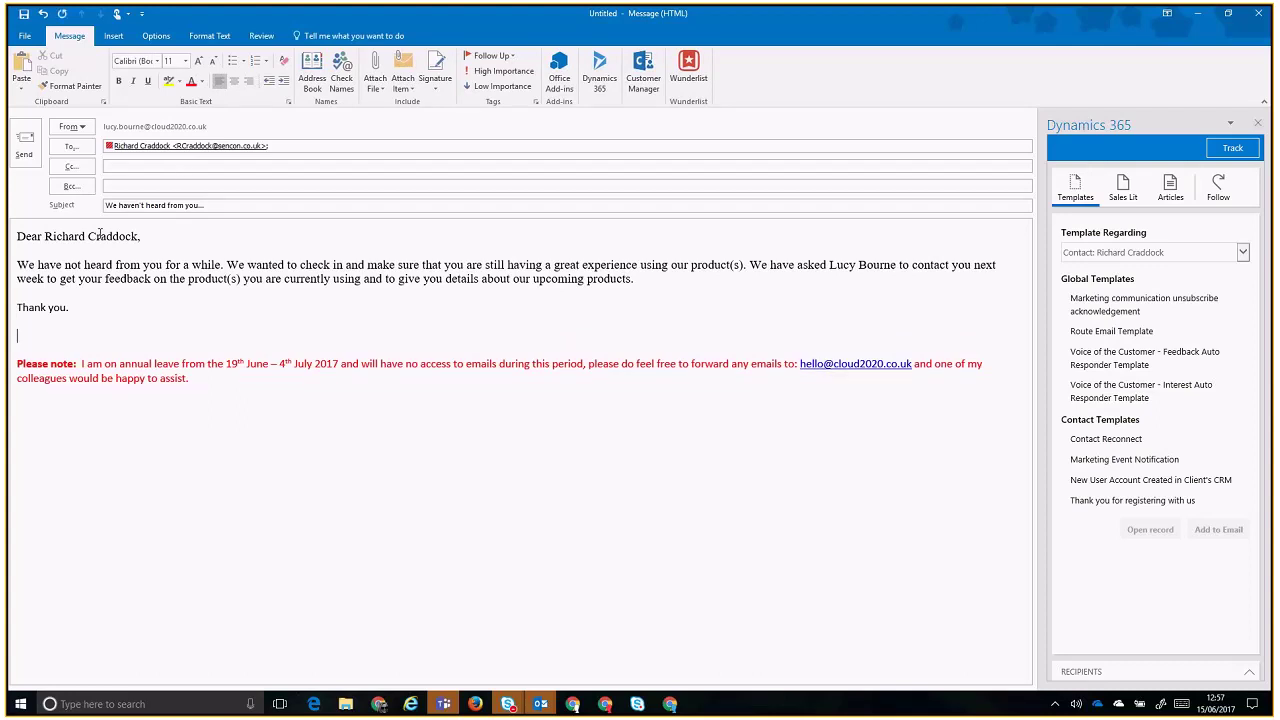
type("Lucy")
- Track the 'We haven't heard from you...' email in Dynamics 365 and send it
left_click(1228, 200)
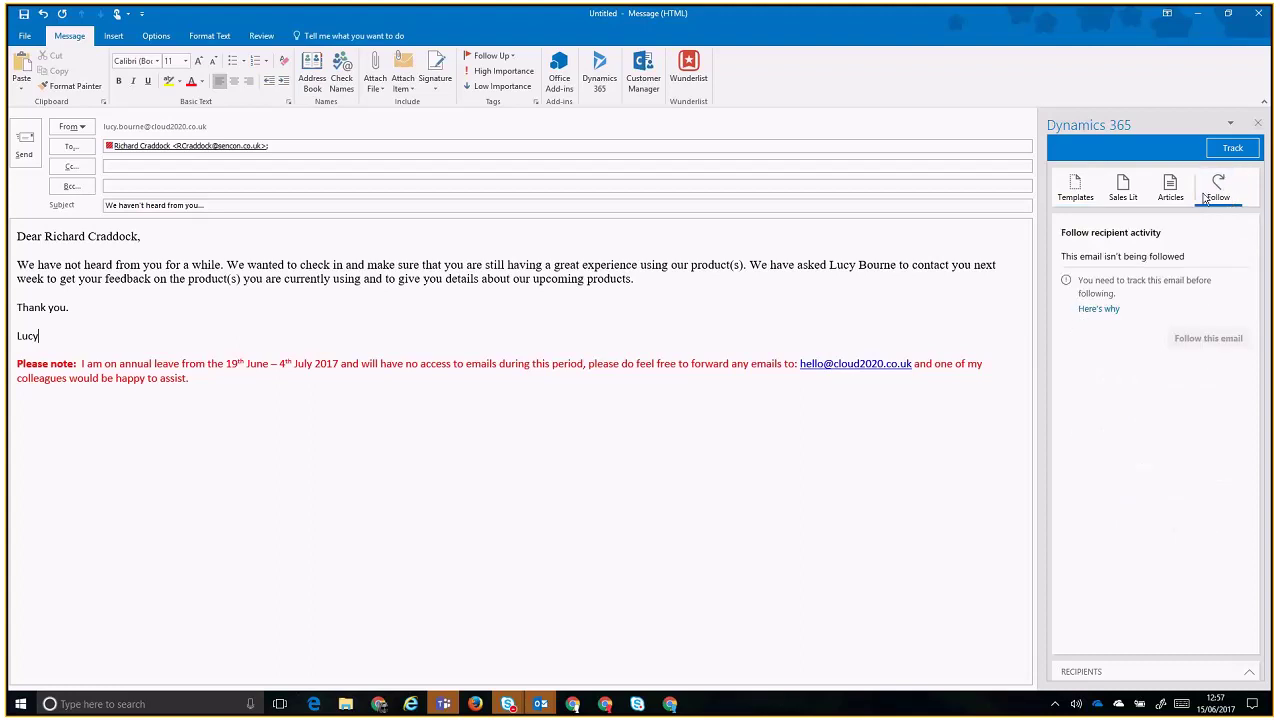
left_click(1075, 190)
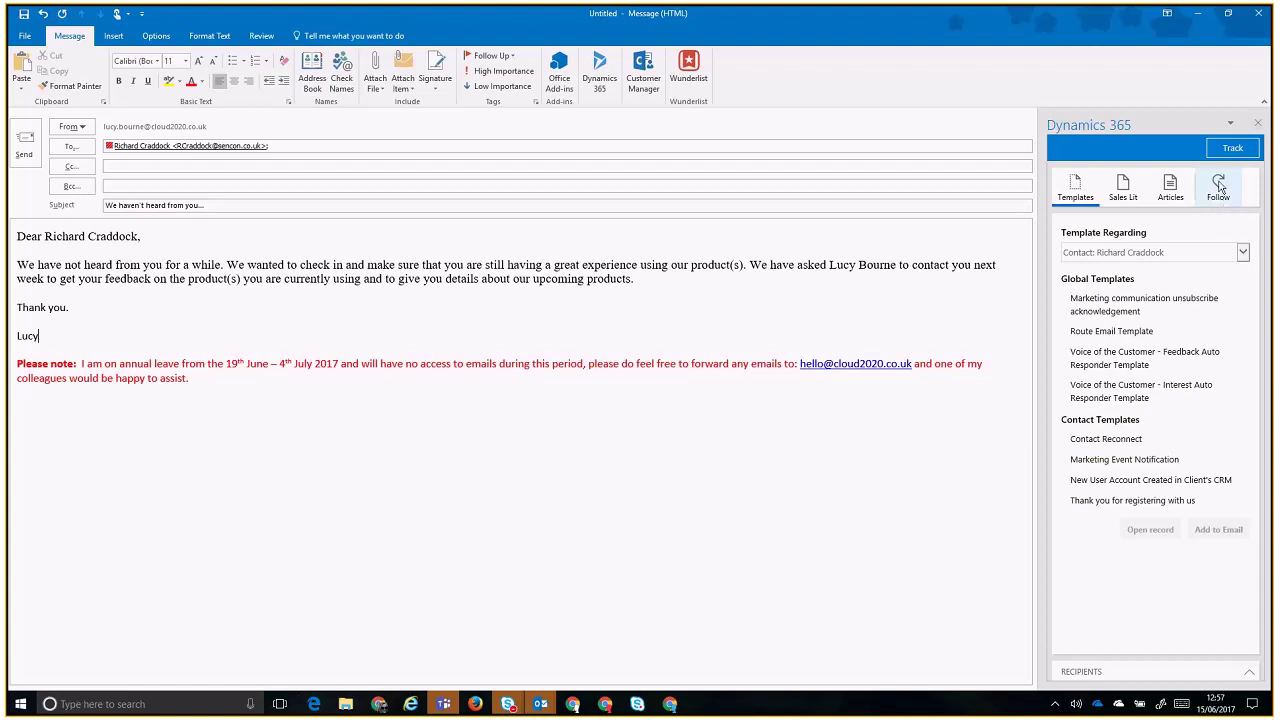
left_click(1229, 150)
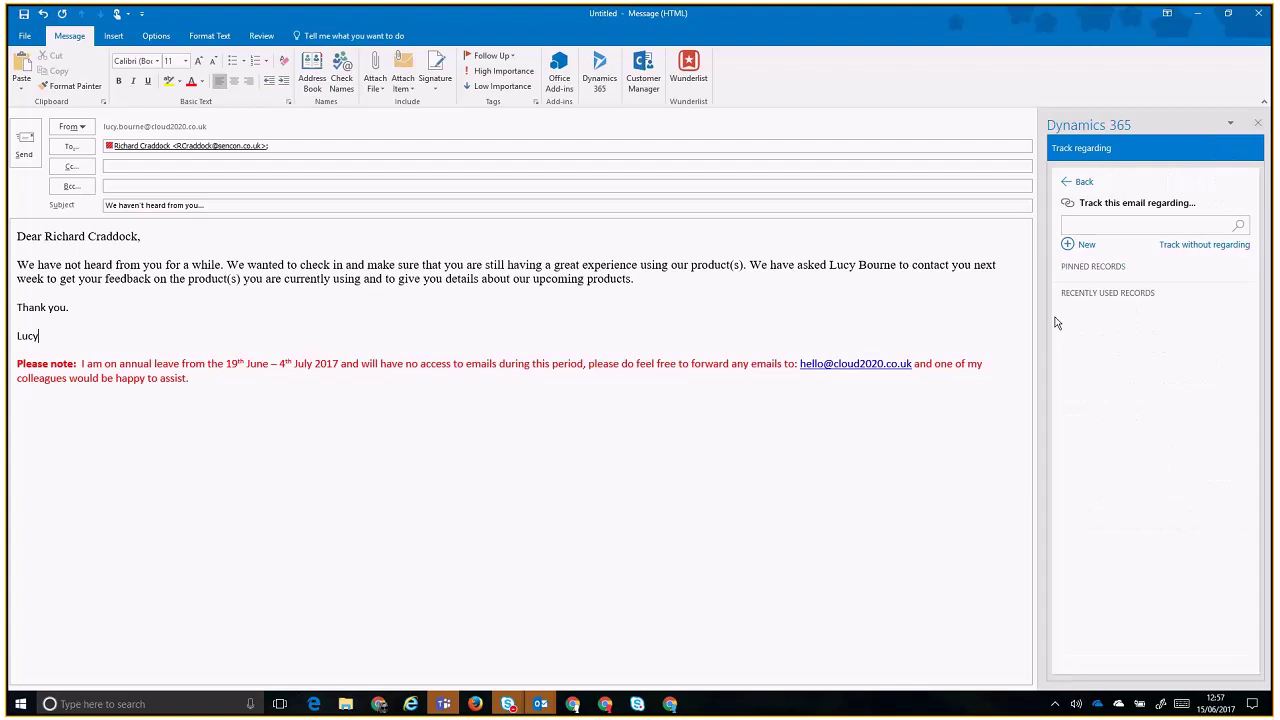
left_click(937, 318)
left_click(20, 142)
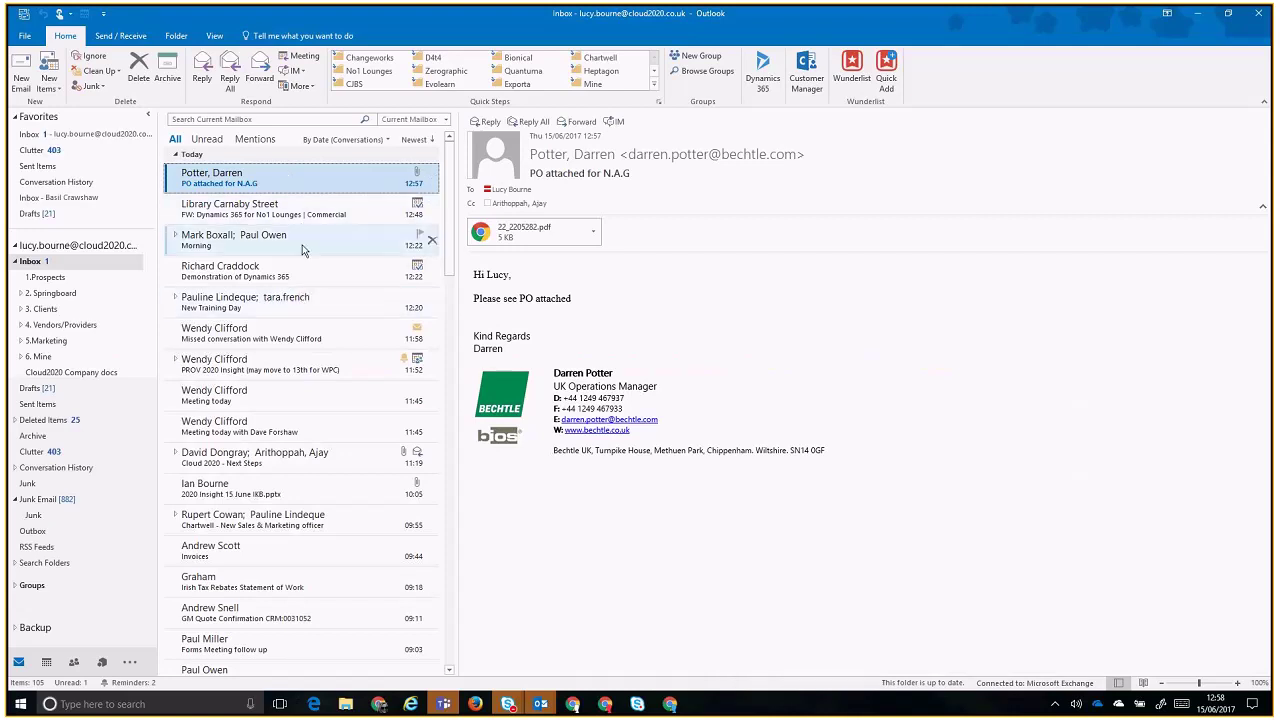
- View the Chartwell sales officer and 'RE: No. 1 Lounges Case Study' emails, then switch to the browser's Dynamics 365 contact
left_click(293, 524)
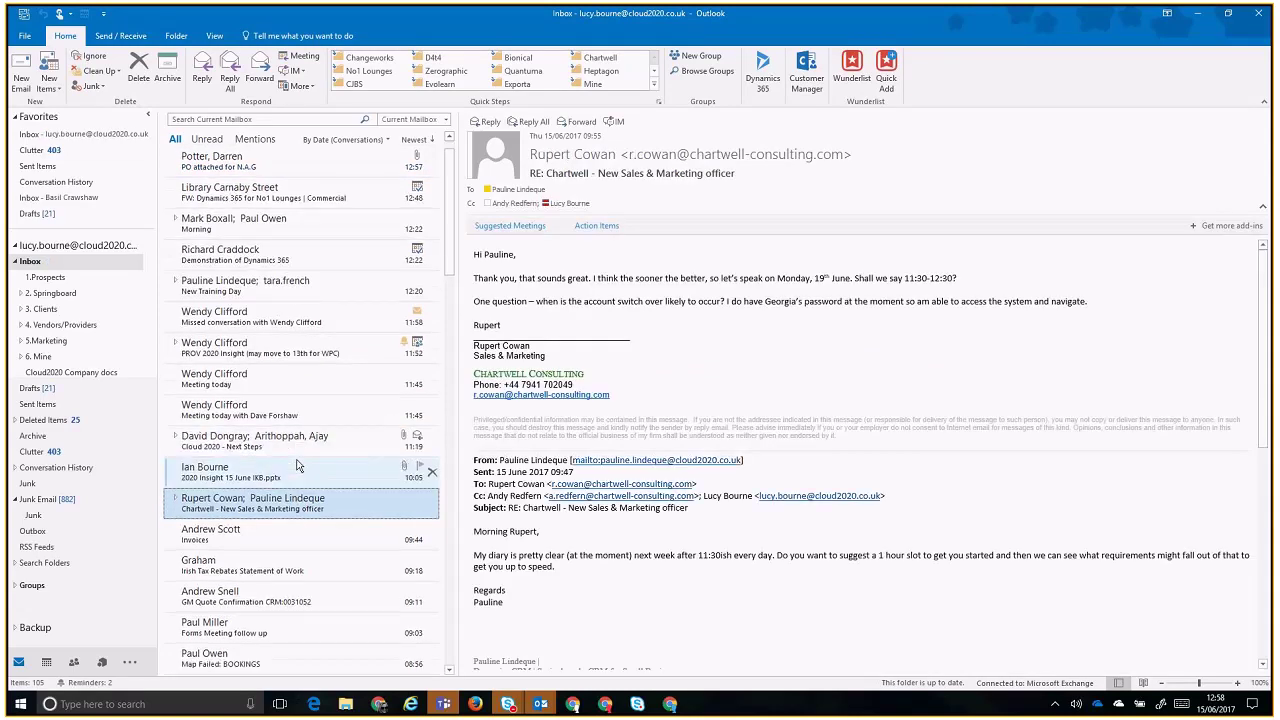
scroll(296, 466, "down", 3)
scroll(296, 466, "down", 5)
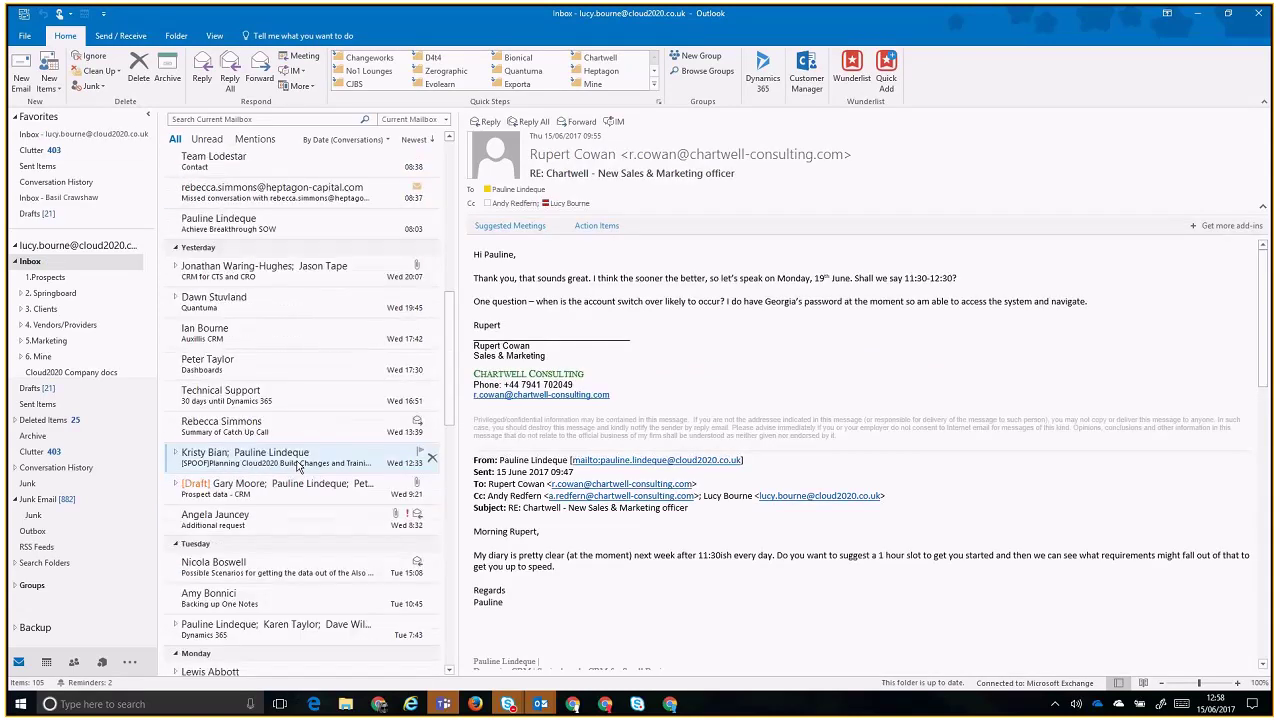
scroll(296, 466, "down", 1)
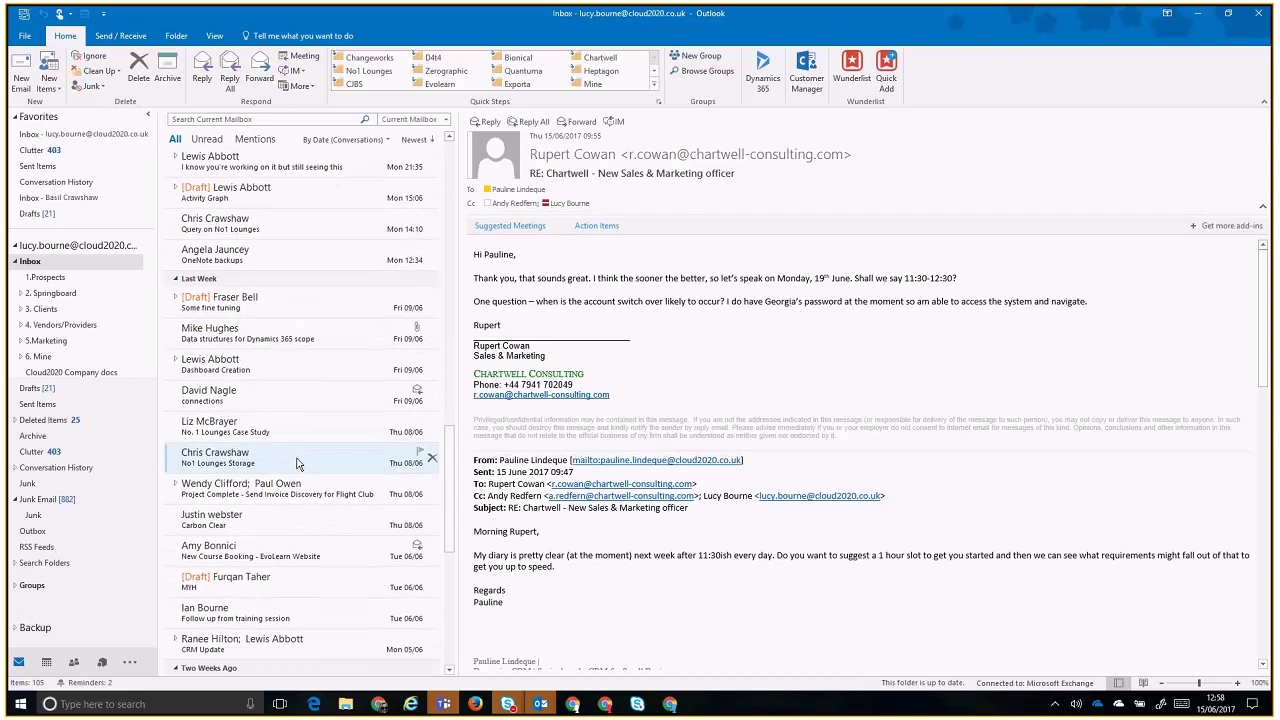
left_click(293, 443)
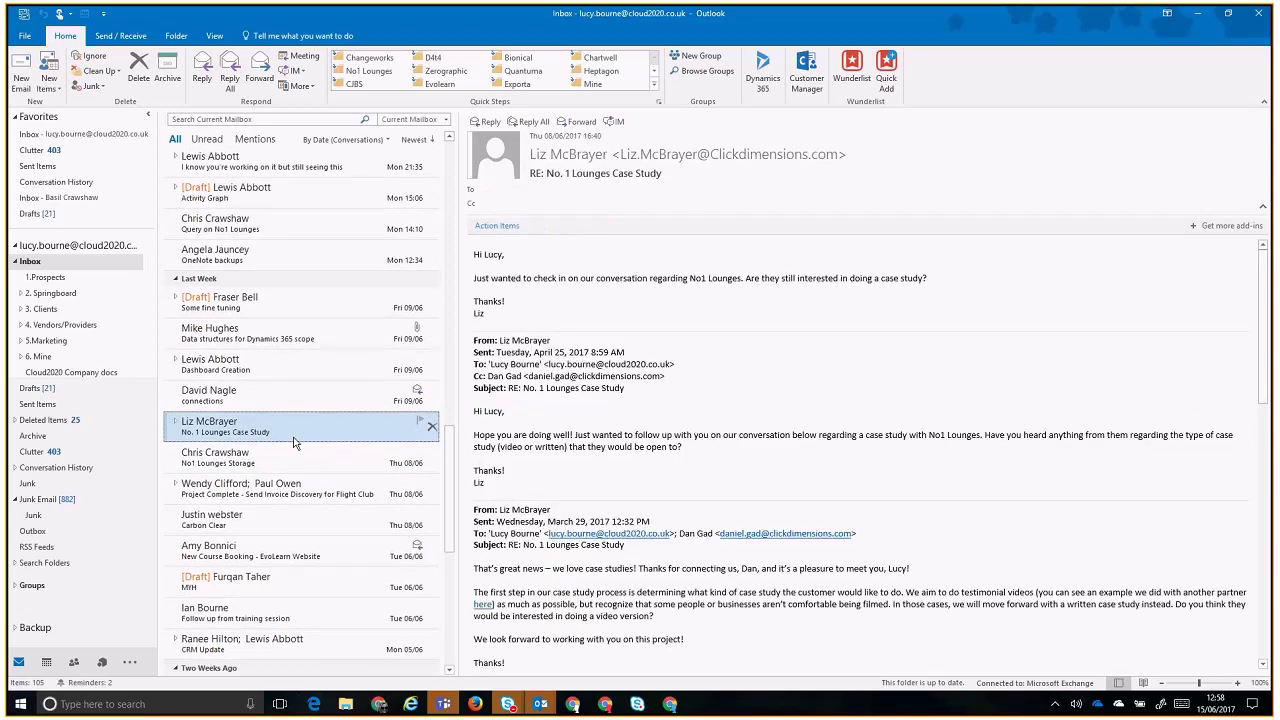
key("alt+Tab")
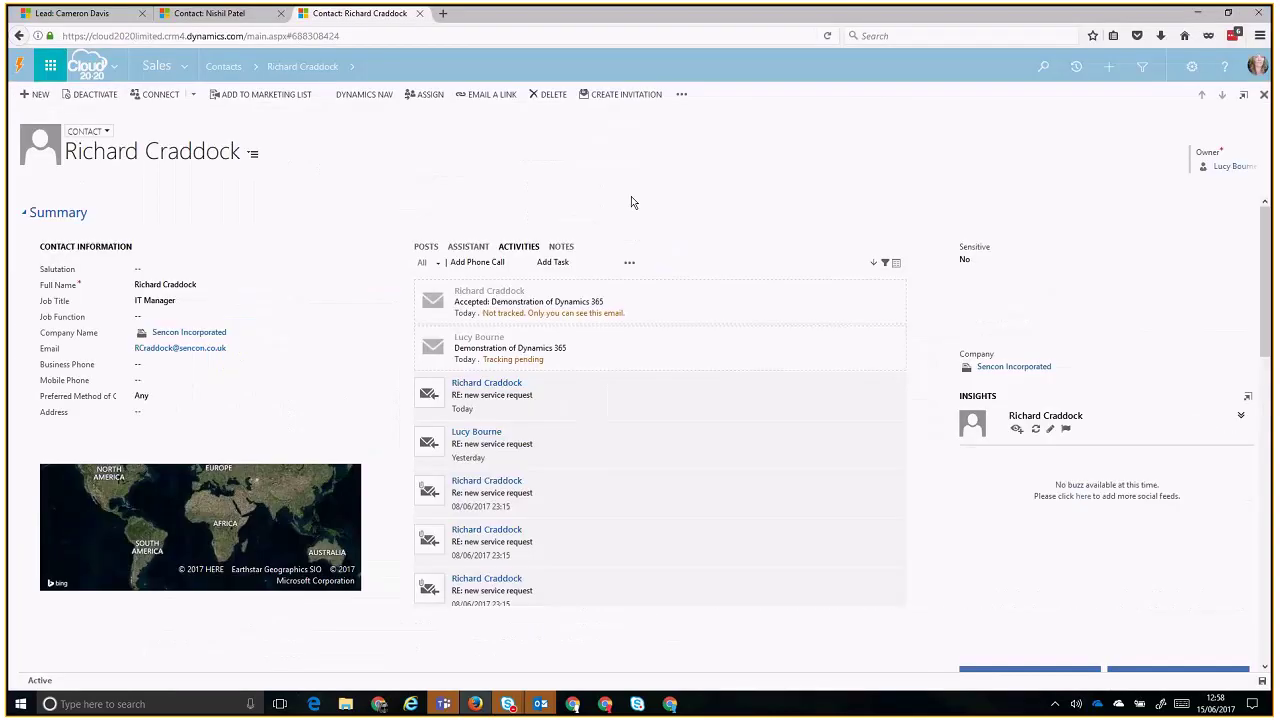
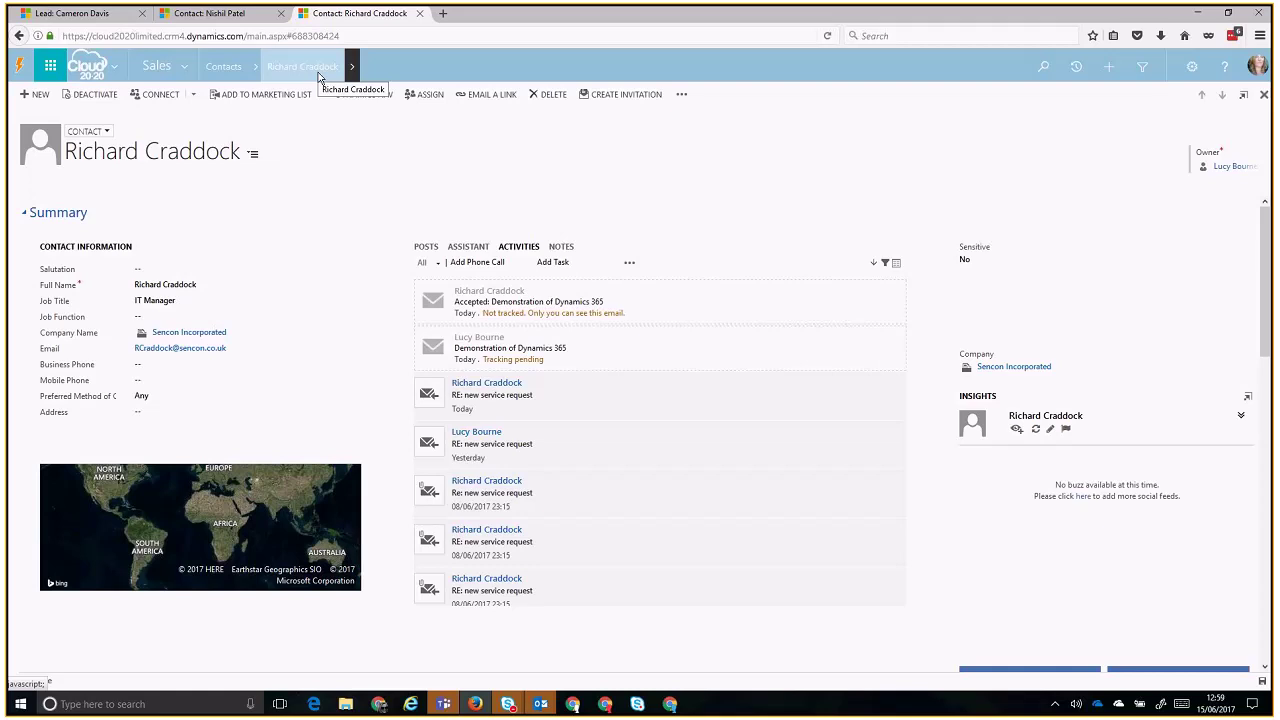
- Back in Outlook, open the Dynamics 365 pane for the 'RE: No. 1 Lounges Case Study' email
key("alt+Tab")
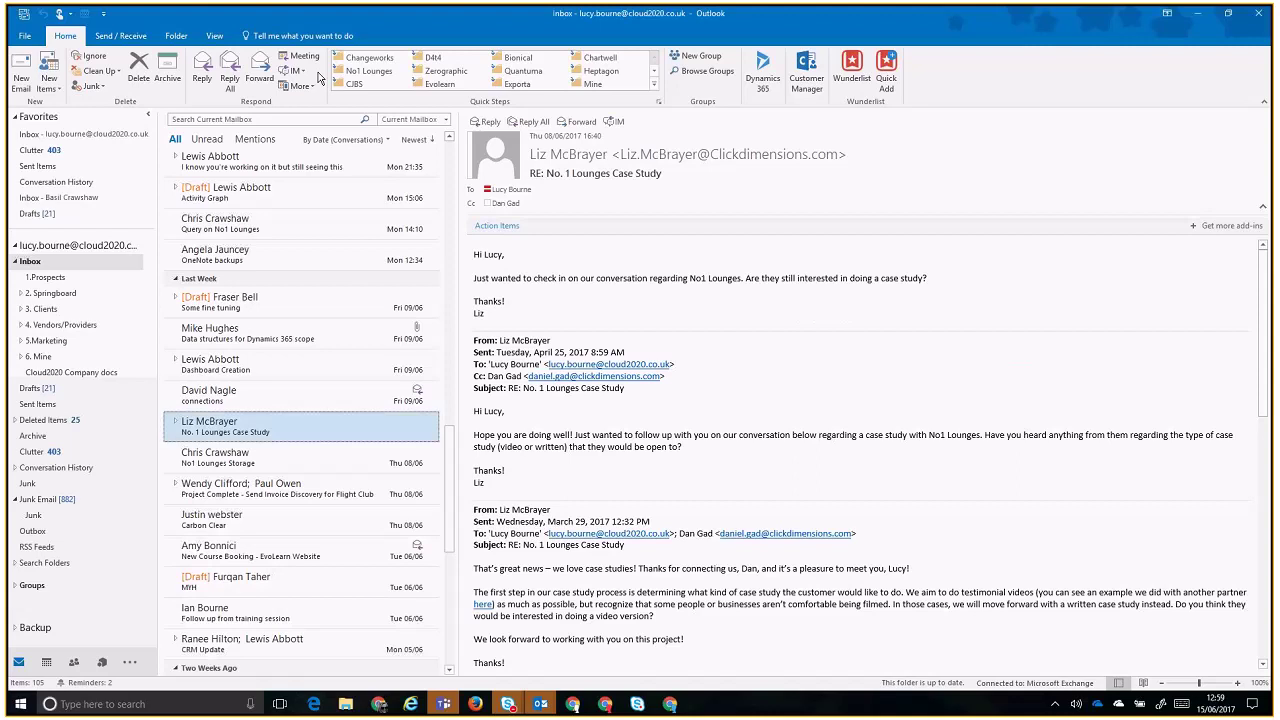
left_click(763, 72)
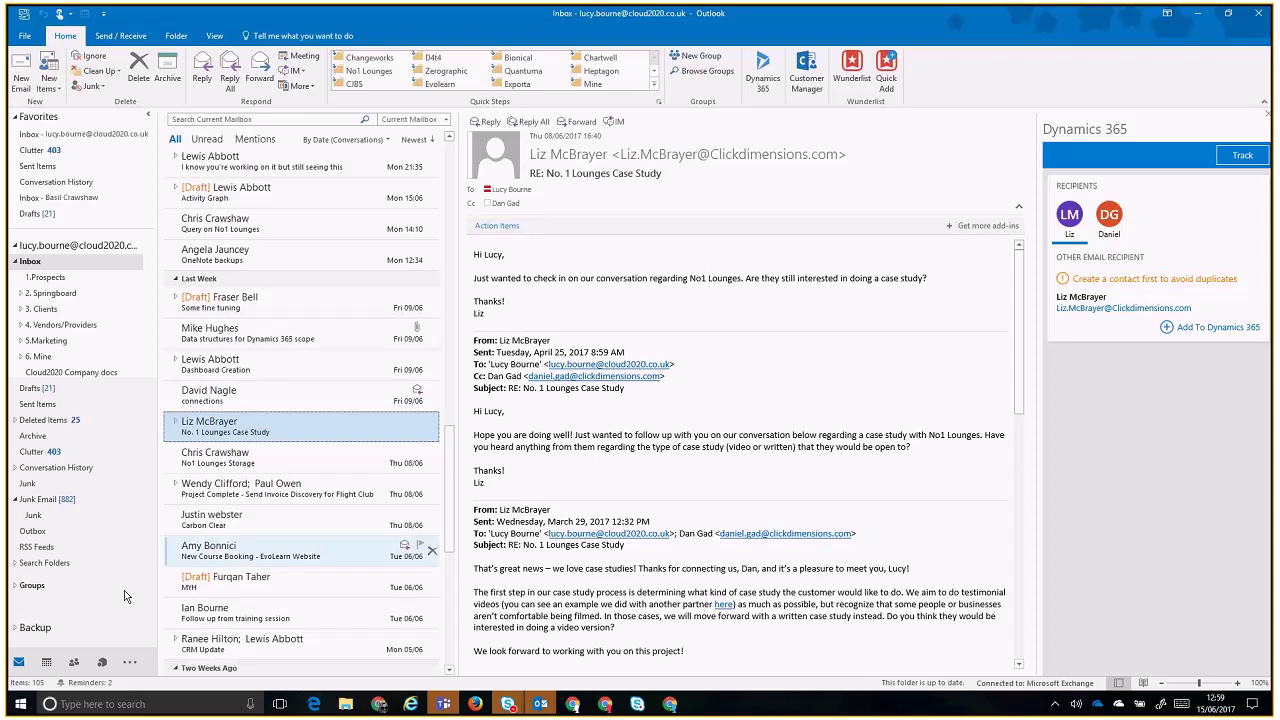
- Search Windows for 'dynamics' and launch the Dynamics 365 desktop app
left_click(20, 704)
type("dn")
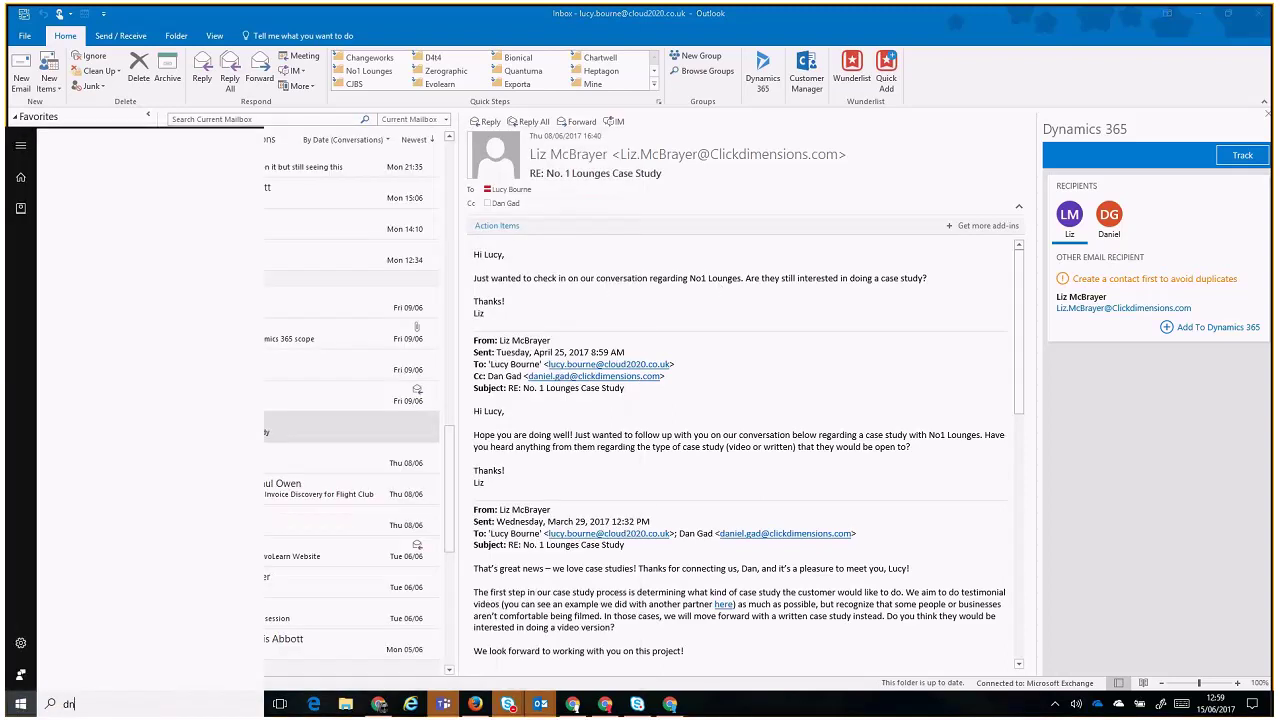
type("yam")
key("BackSpace")
key("BackSpace")
key("BackSpace")
key("BackSpace")
key("BackSpace")
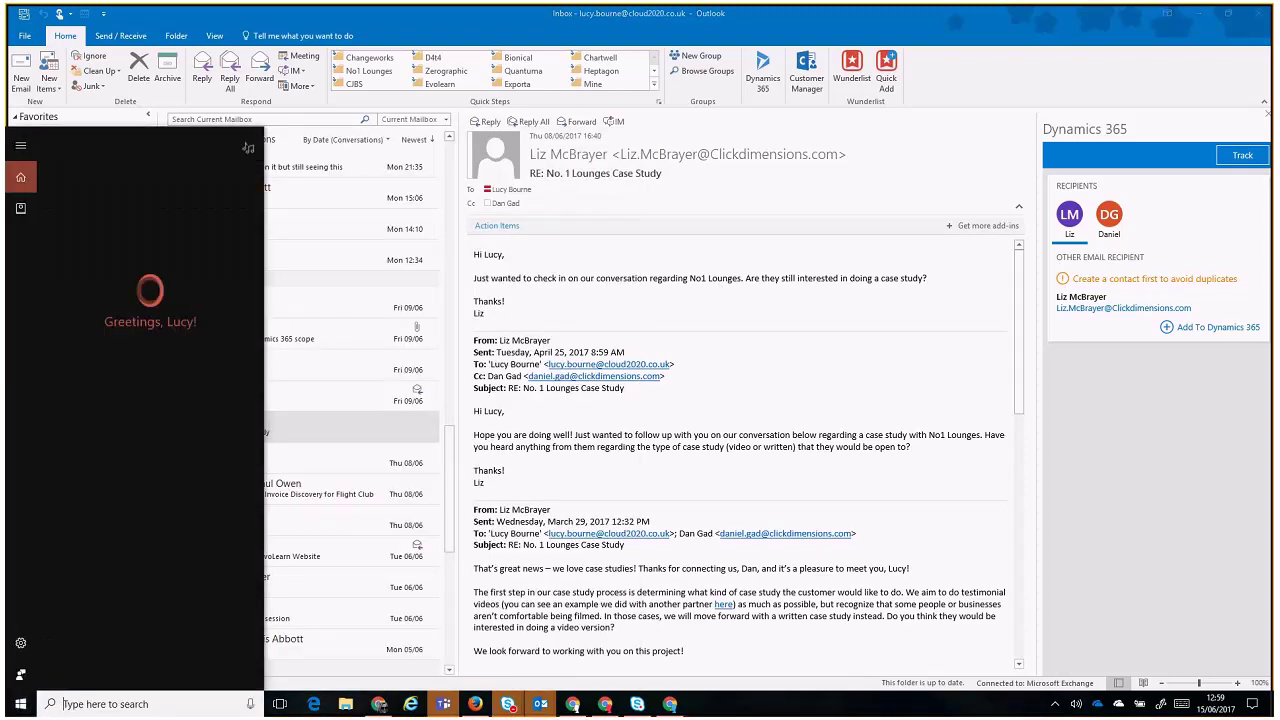
type("dynam")
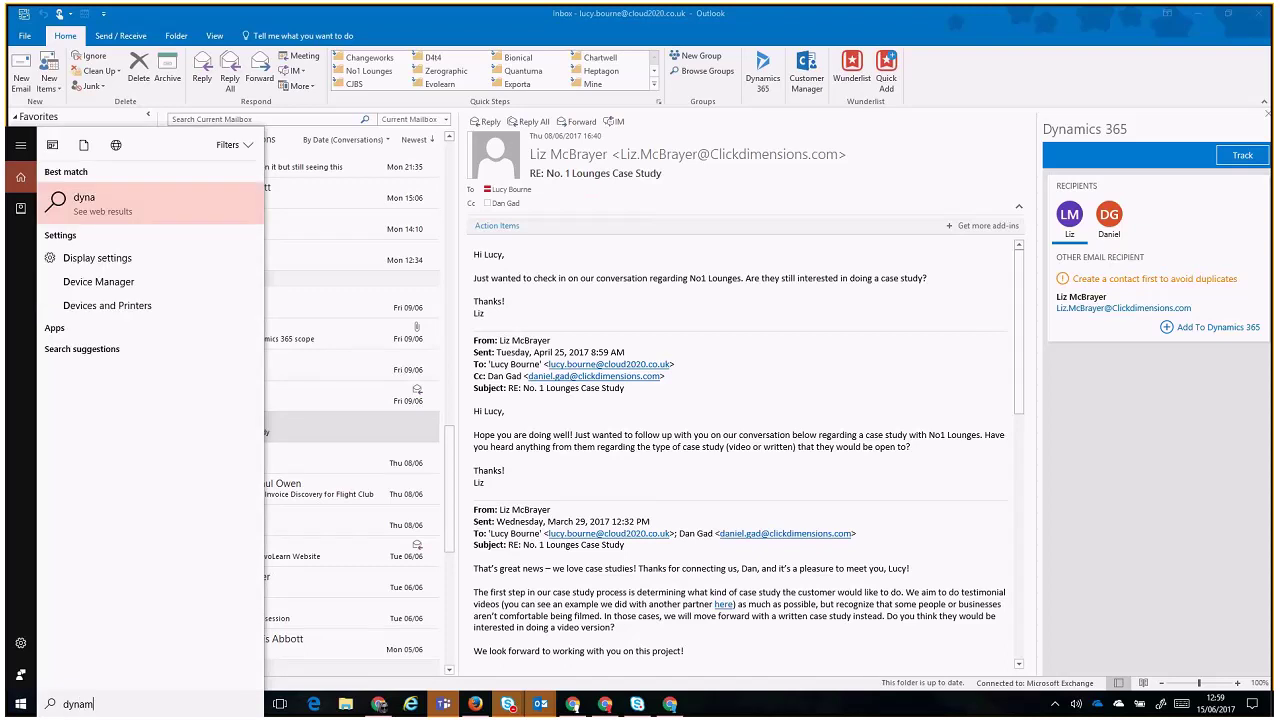
type("ics")
key("Return")
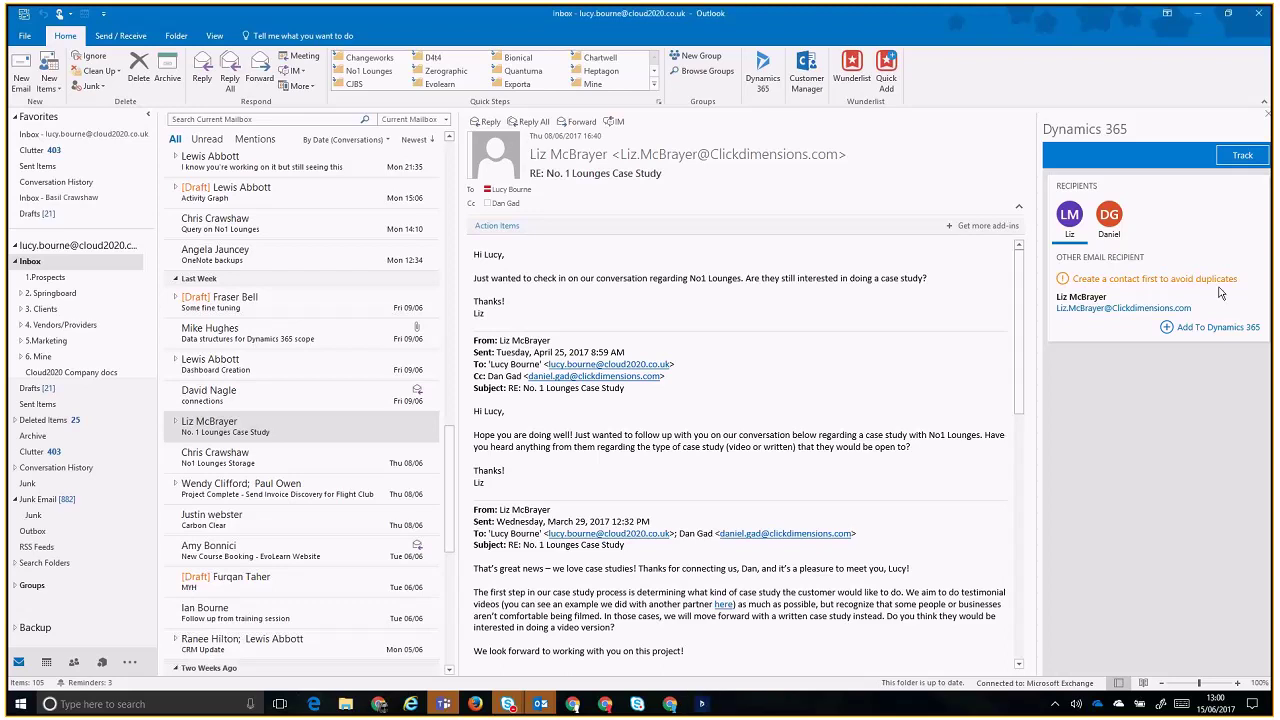
- Review the email's question and recipients, then choose Add To Dynamics 365 for the sender
left_click_drag(651, 279, 853, 288)
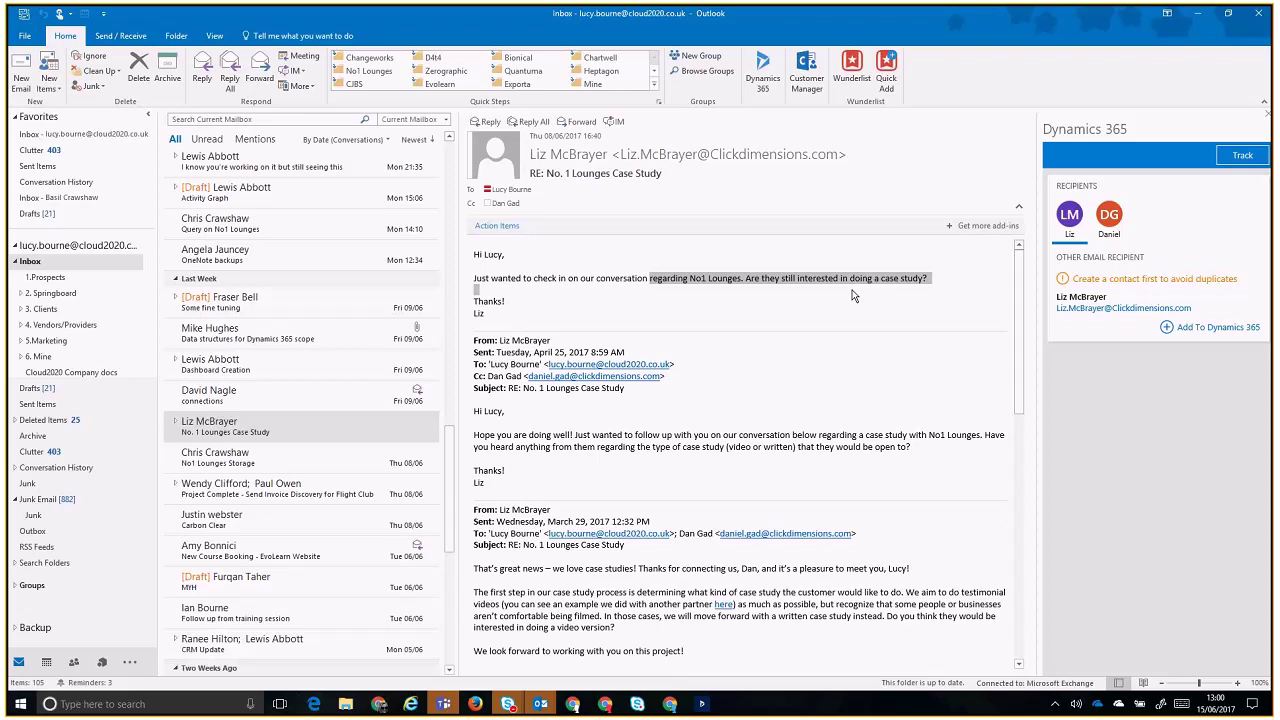
left_click(853, 294)
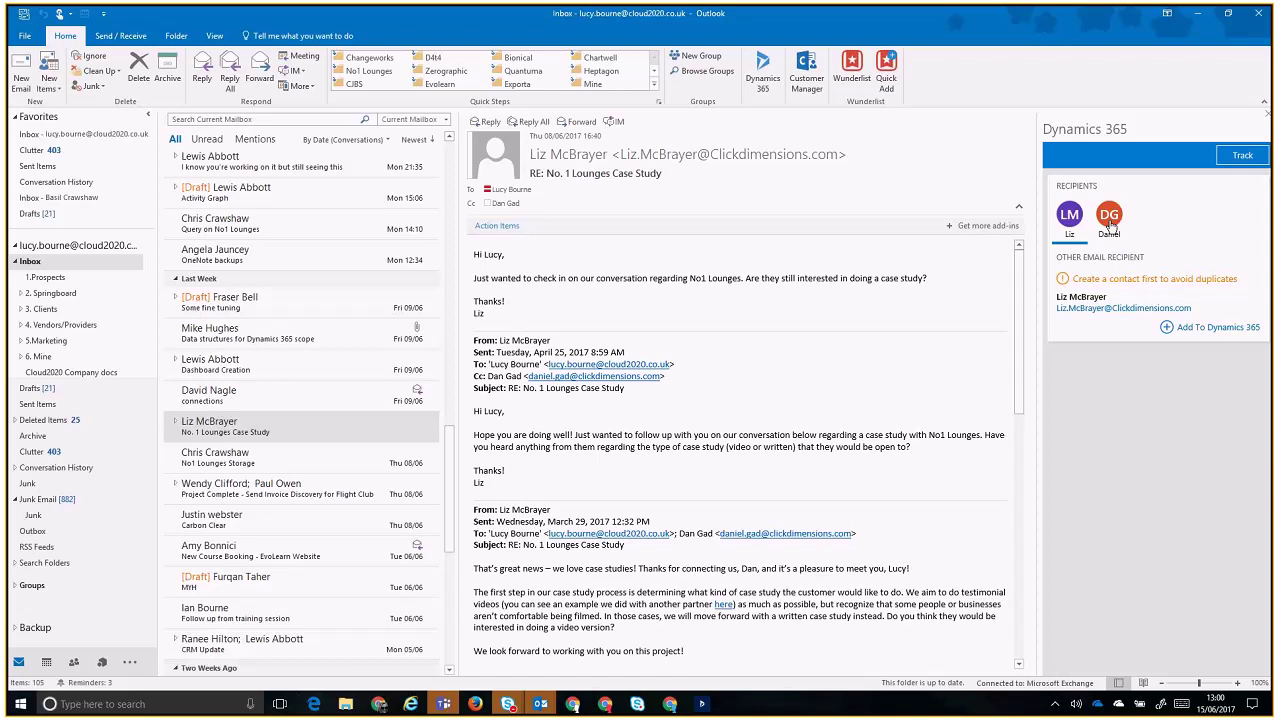
left_click(1109, 222)
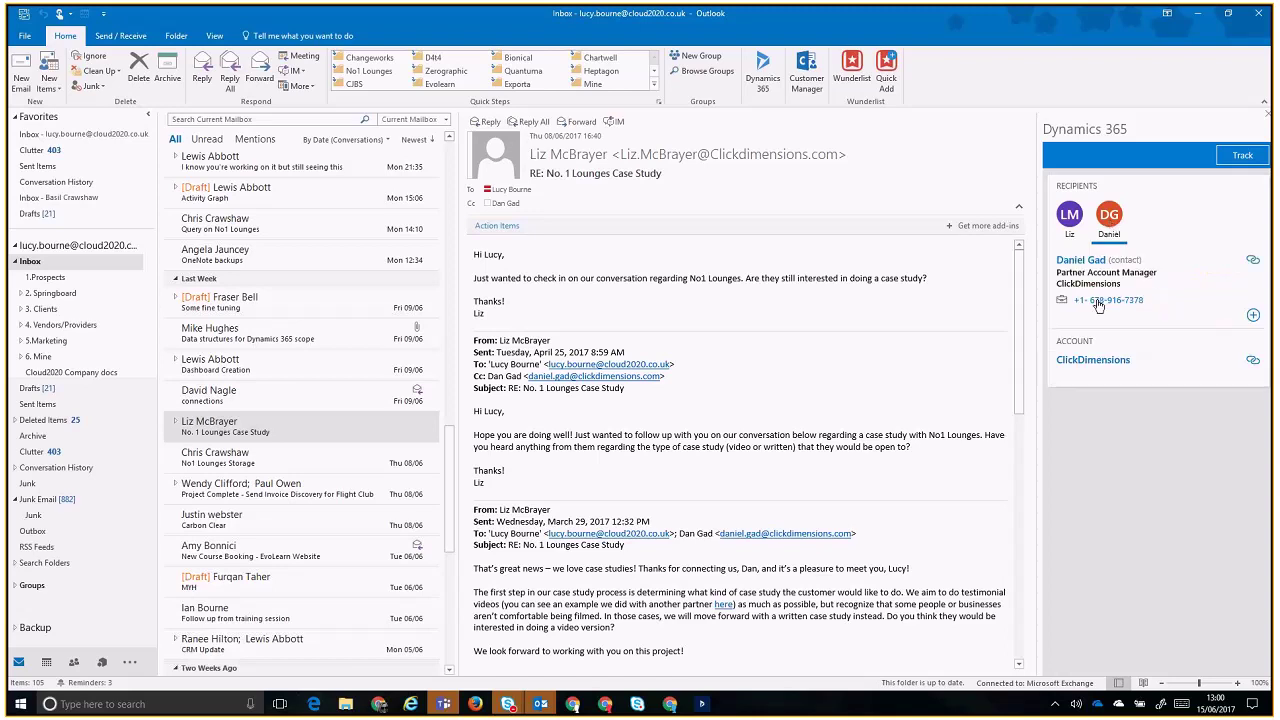
left_click(1062, 221)
left_click(1170, 330)
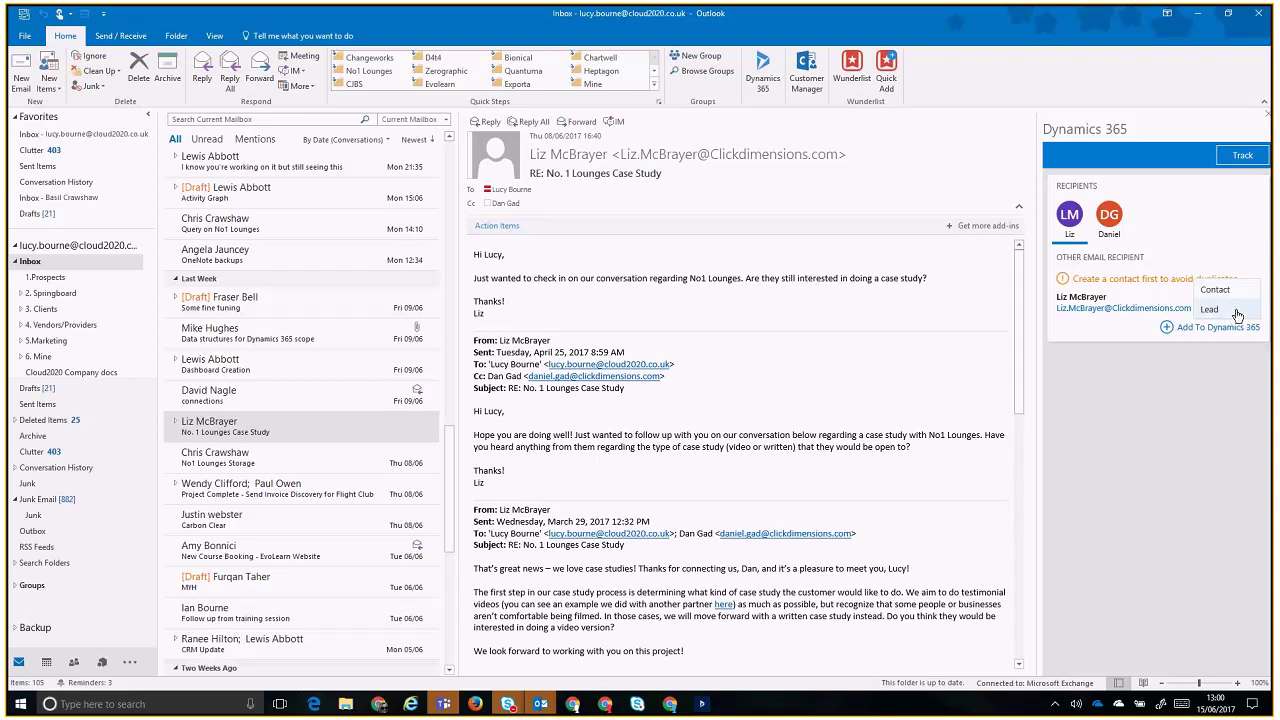
- Create the sender as a lead with topic 'ClickDimensions Lead' and save it
left_click(1209, 310)
left_click(1193, 295)
type("ClickDimensions")
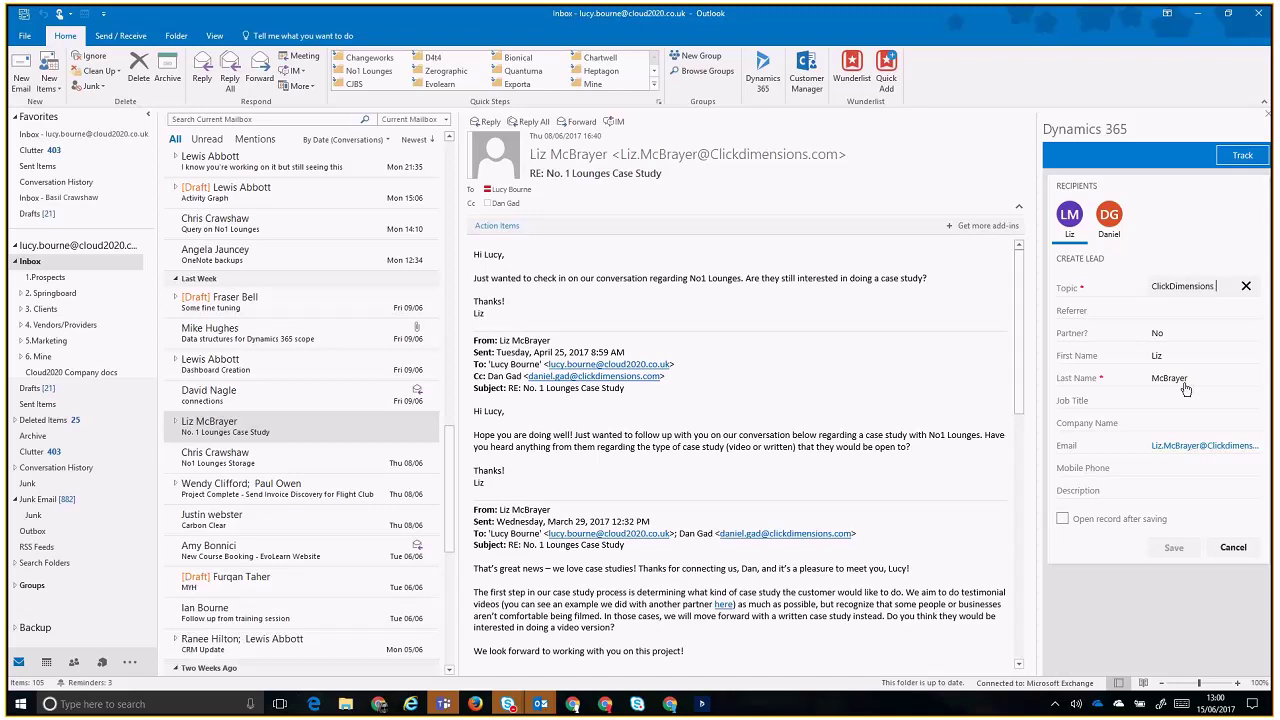
type(" Lead")
key("Tab")
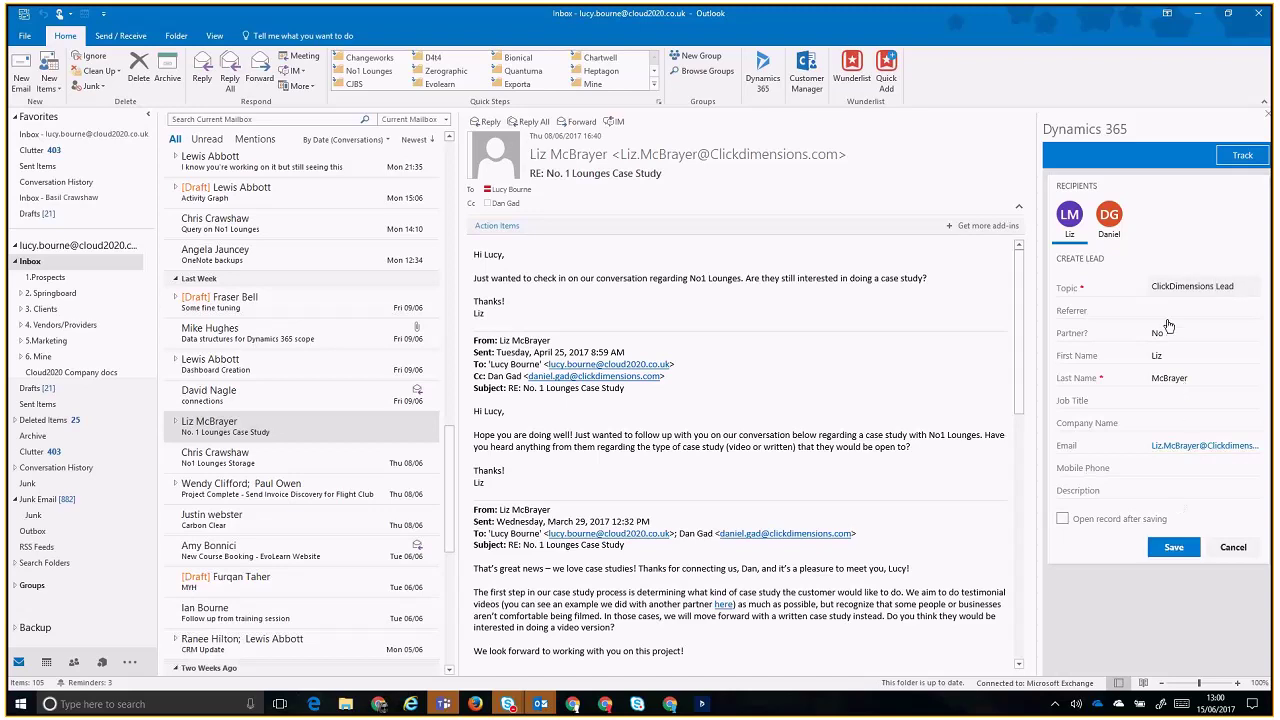
left_click(1177, 548)
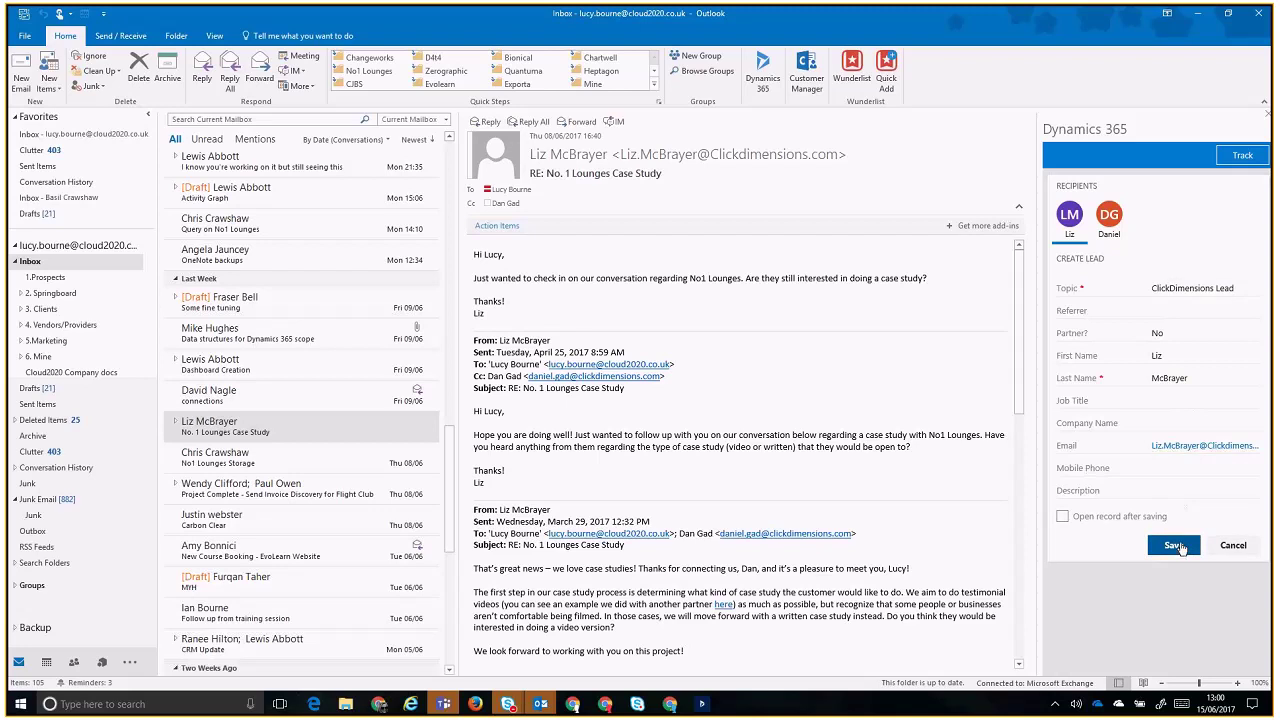
left_click(1177, 547)
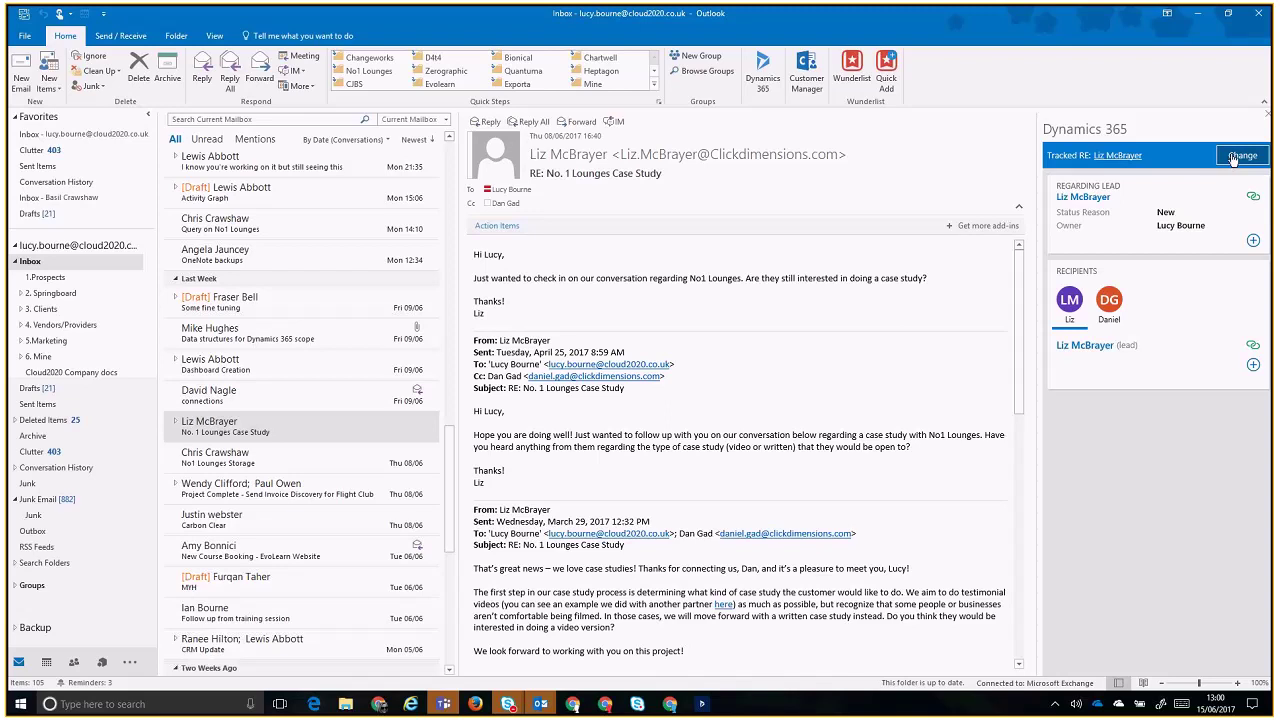
left_click(1240, 156)
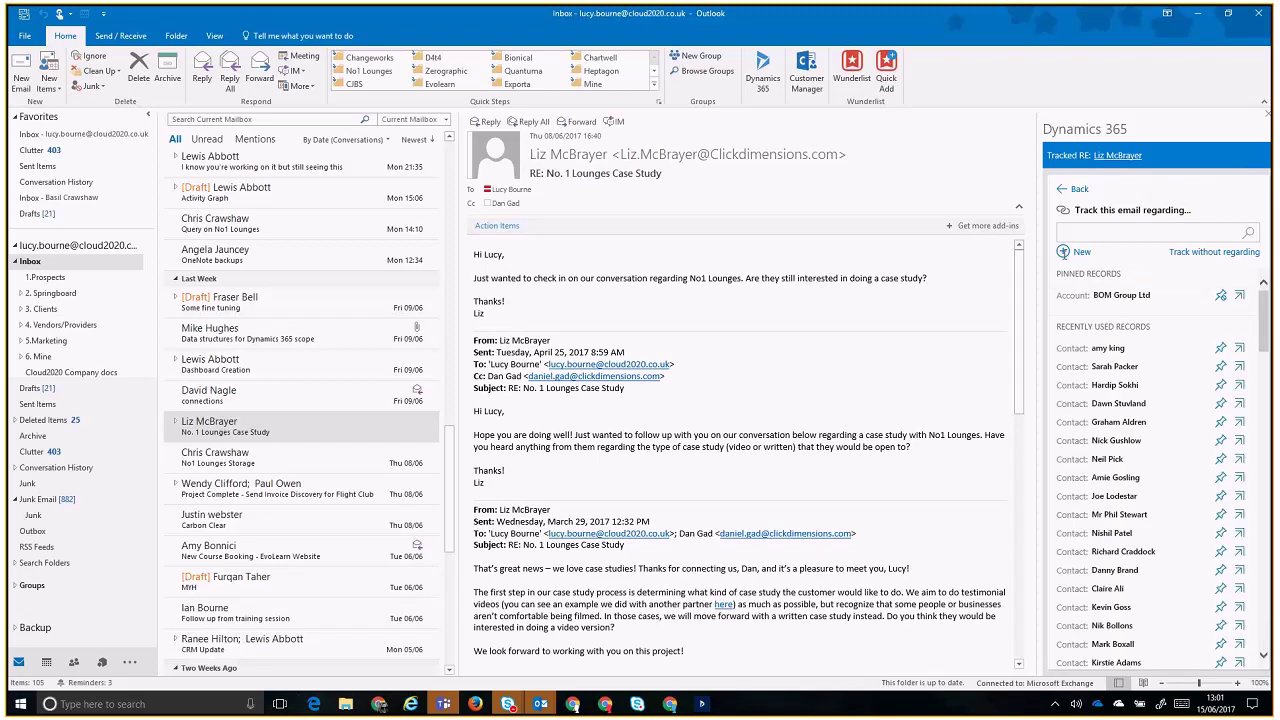
left_click(1064, 253)
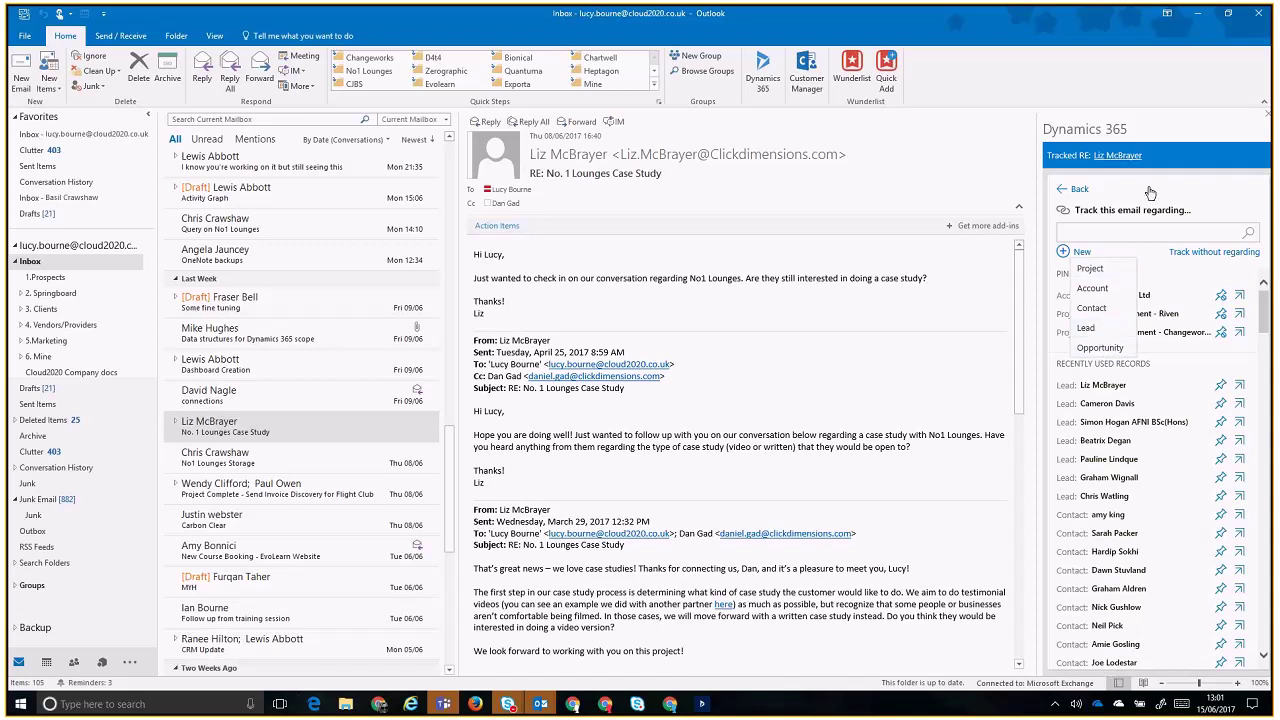
left_click(1074, 189)
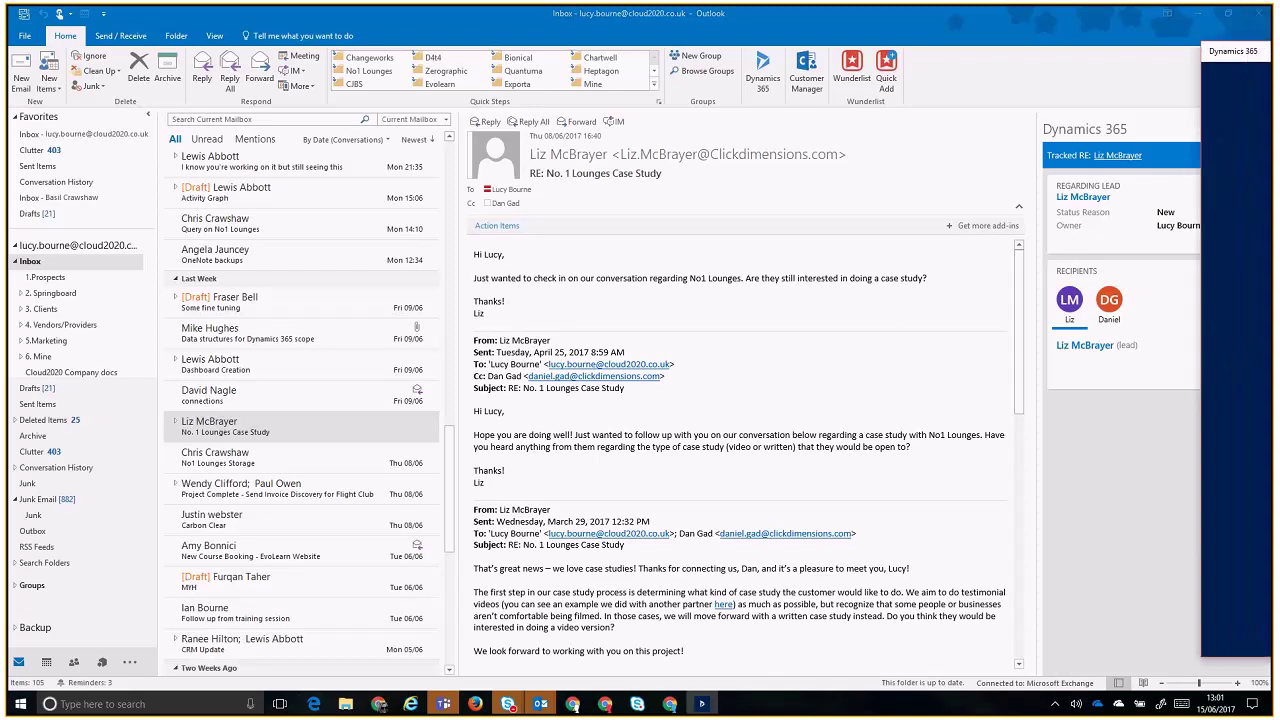
- Move the Dynamics 365 window to the centre, let its home panel load, then minimize it
left_click_drag(713, 70, 497, 57)
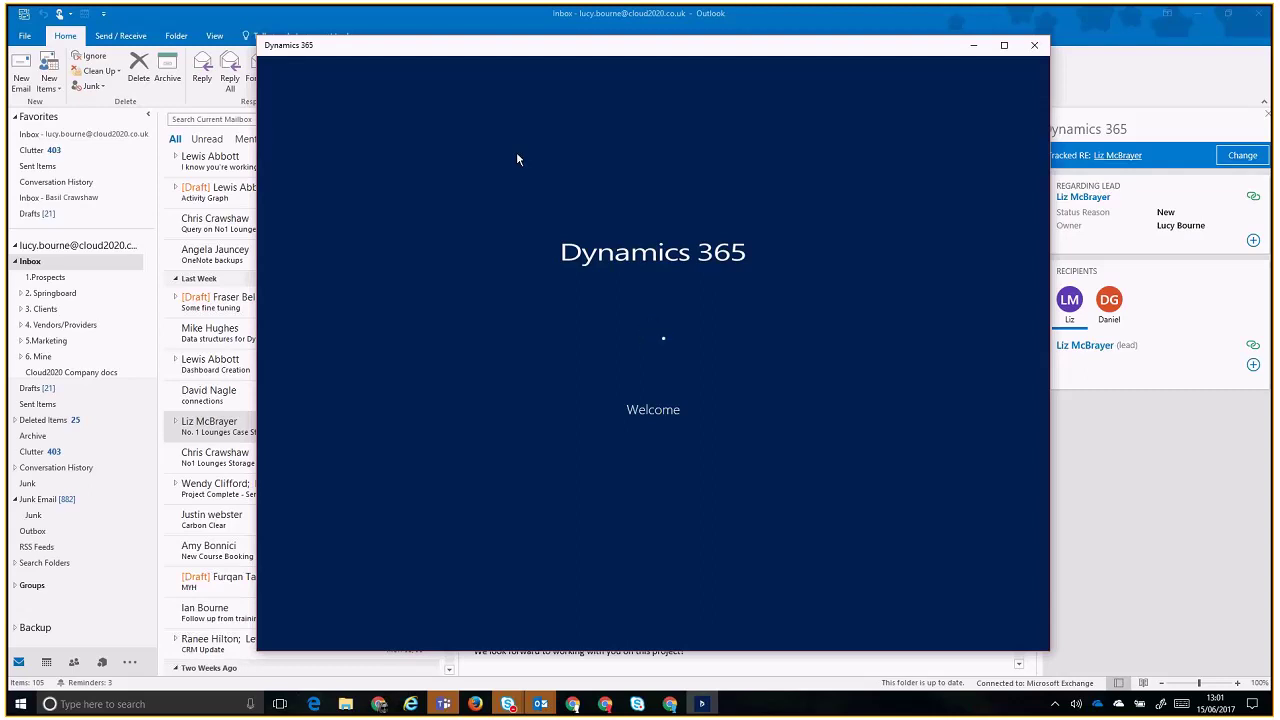
left_click_drag(509, 46, 469, 45)
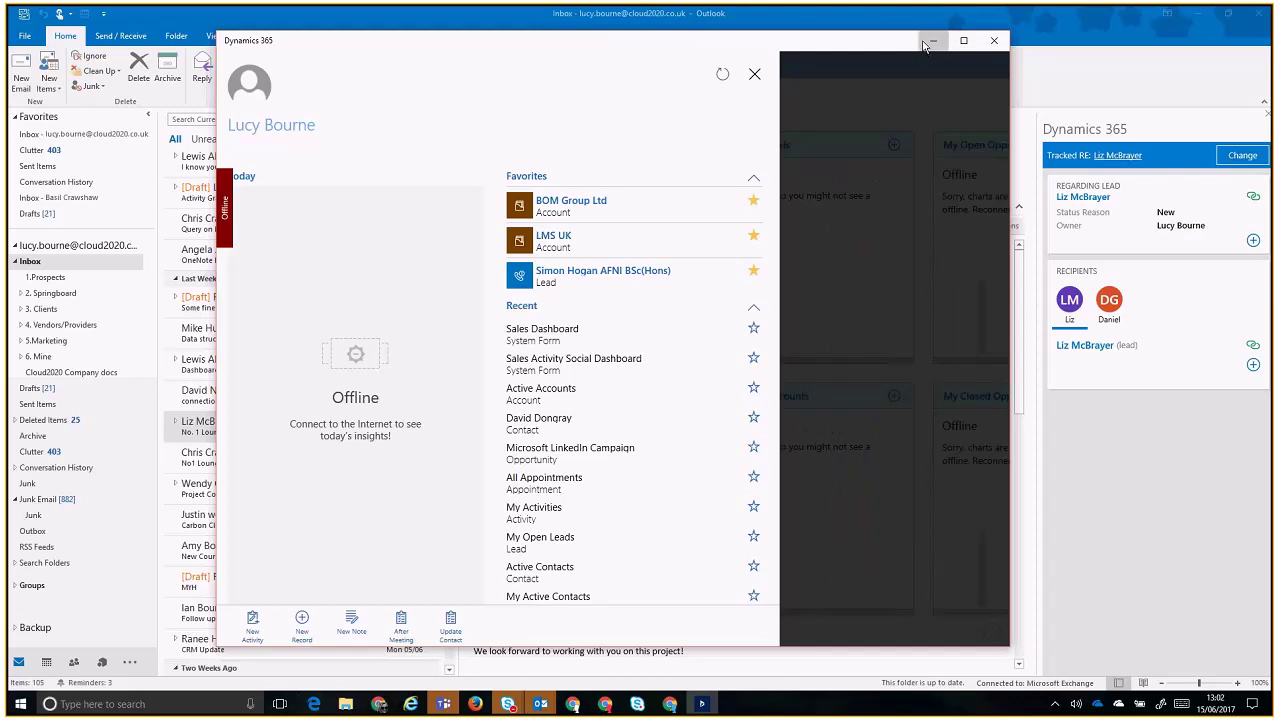
left_click(931, 42)
- Load the cloud2020limited.crm4.dynamics.com Dynamics 365 site in a new Firefox tab
left_click(1199, 14)
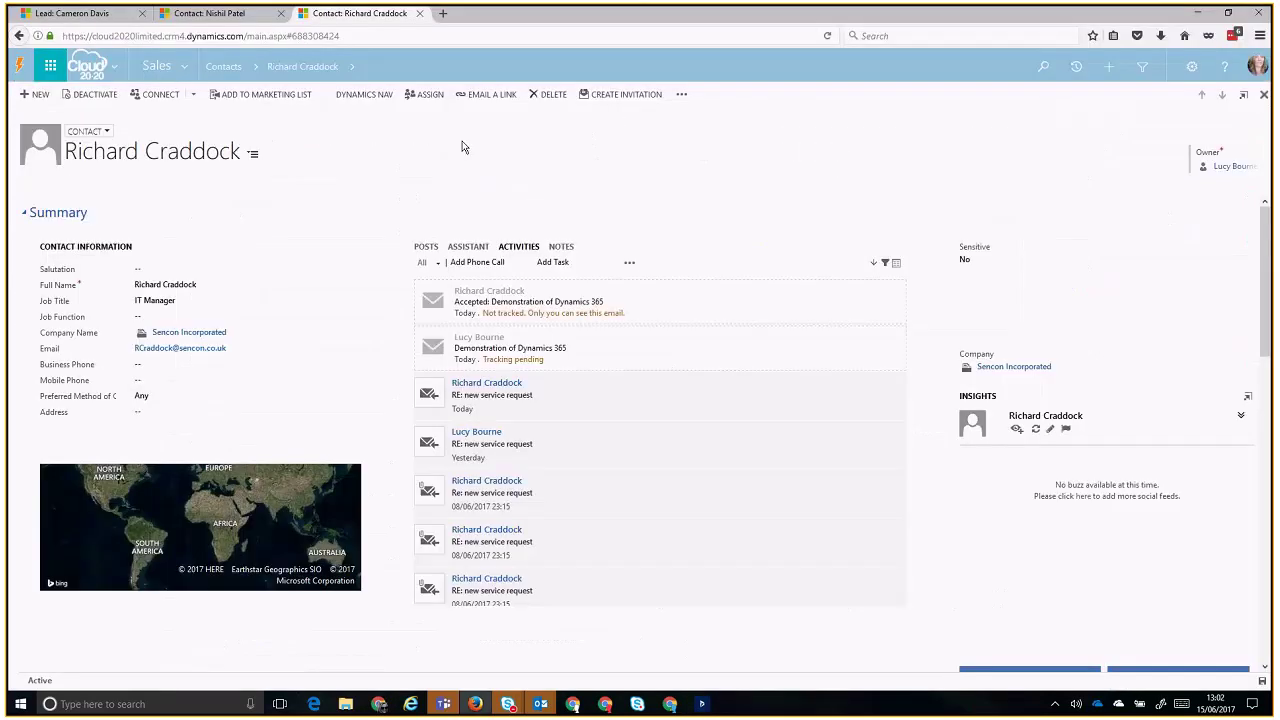
left_click(441, 13)
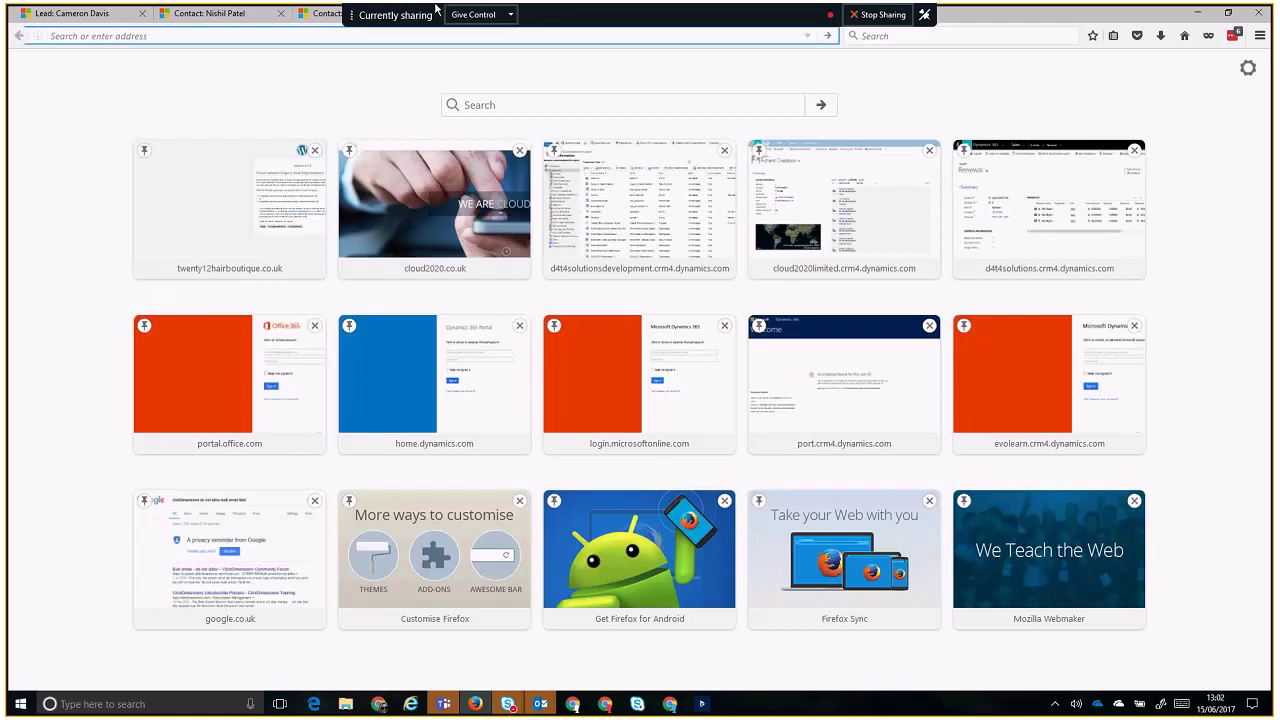
type("cldou")
key("BackSpace")
key("BackSpace")
key("BackSpace")
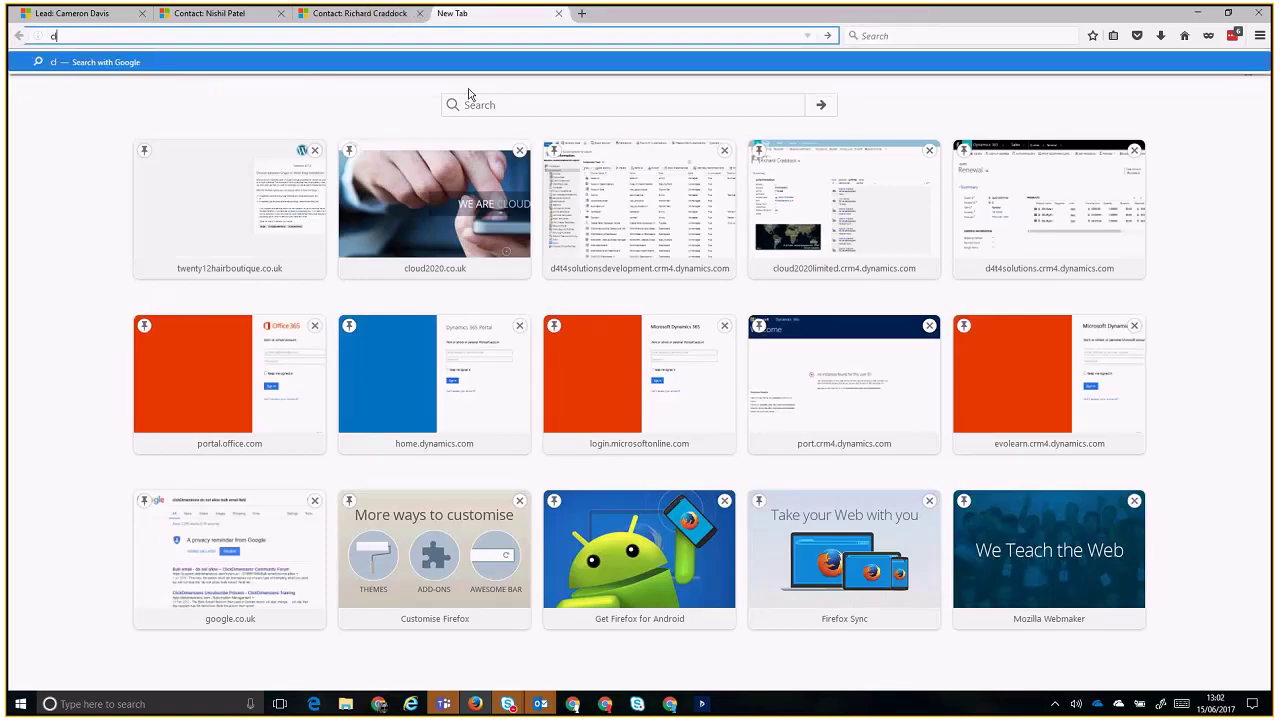
type("oud2020.co.uk/")
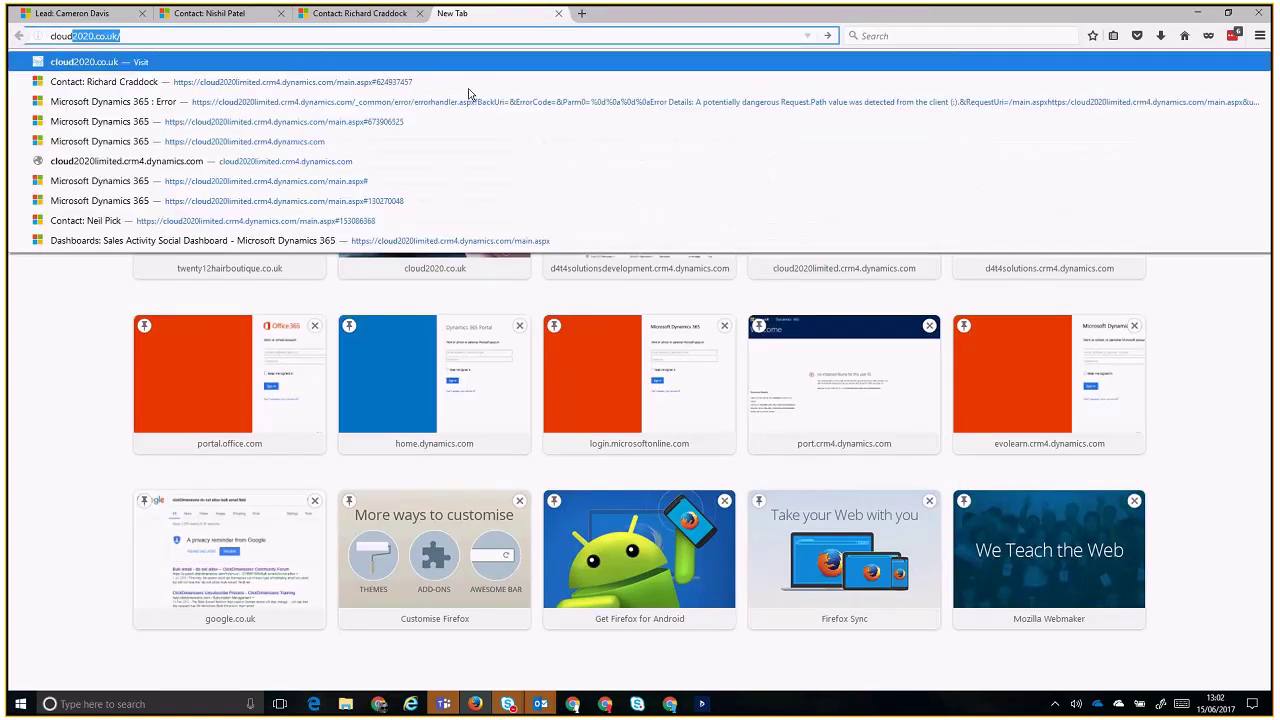
key("Down")
key("Down")
key("Down")
key("Down")
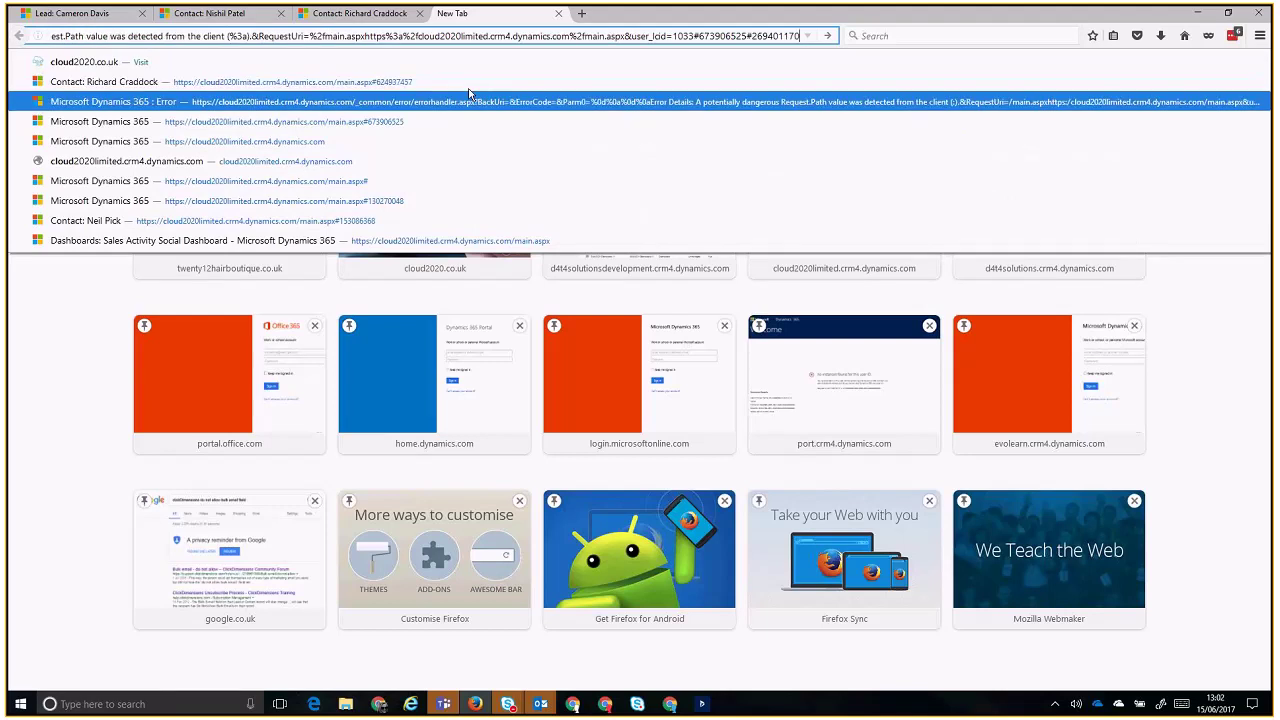
key("Return")
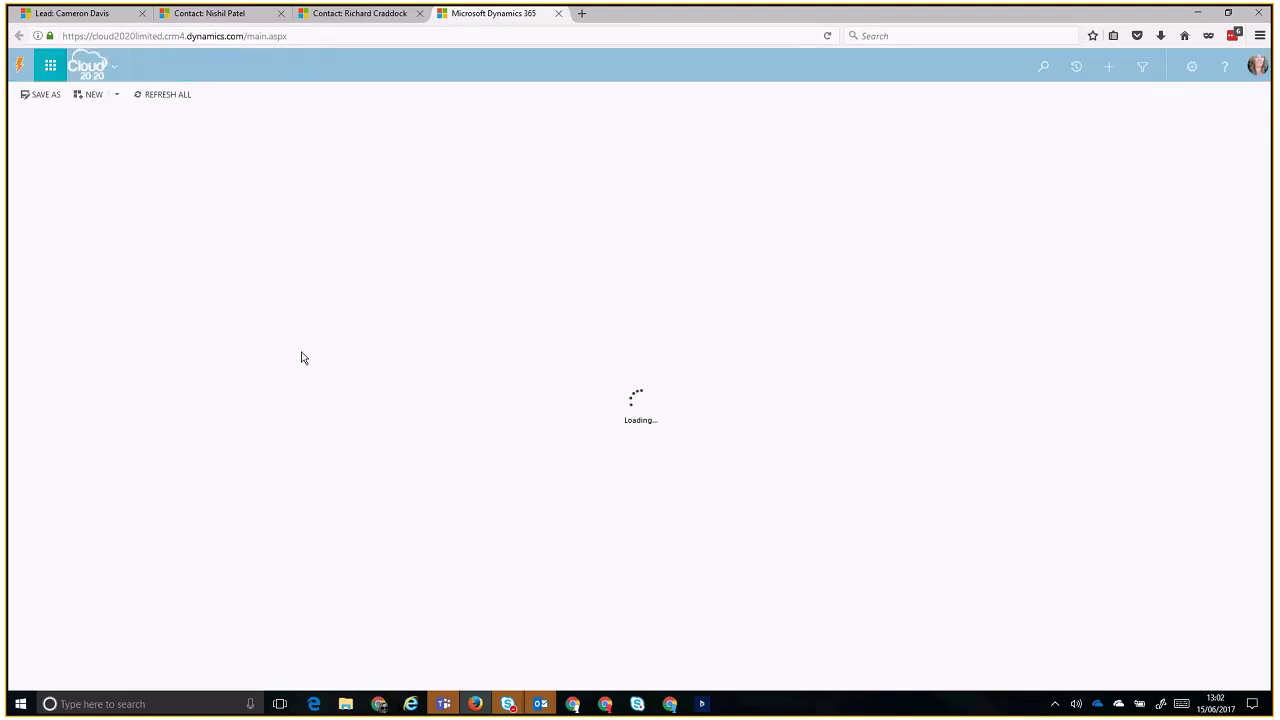
- Change the URL to cloud2020.crm4.dynamics.com to switch to the cloud2020 organisation
left_click(155, 36)
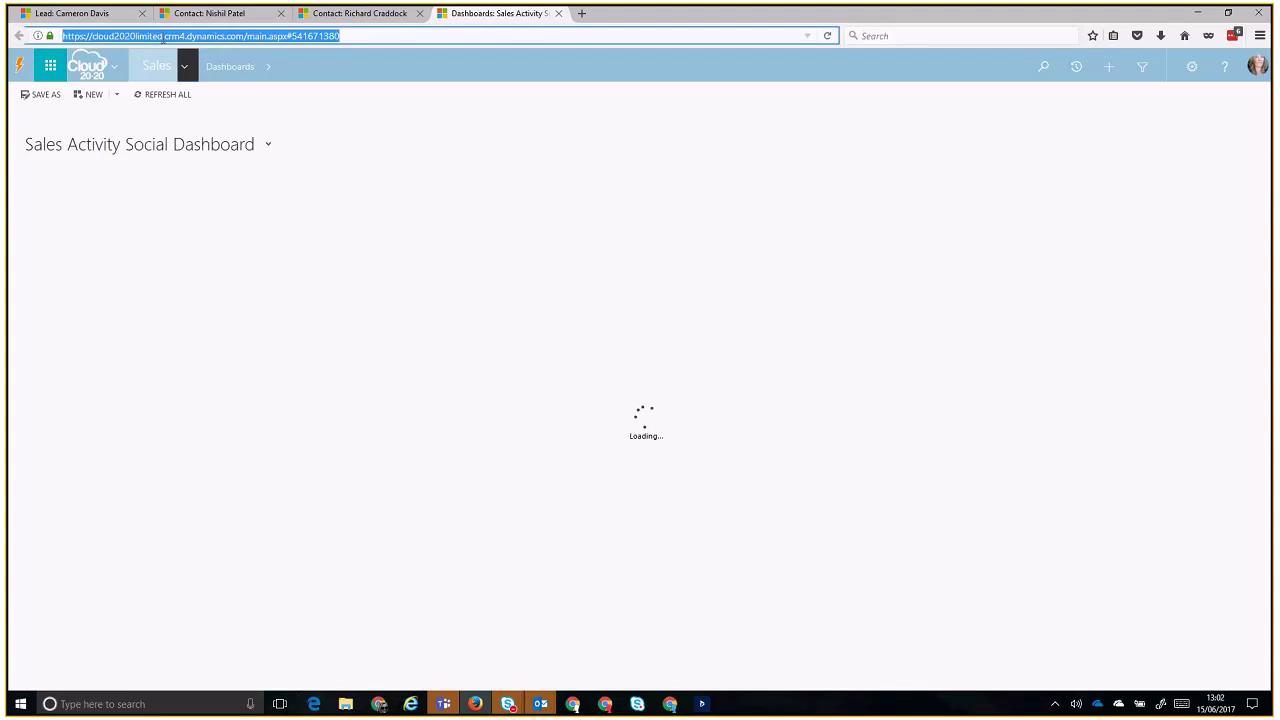
left_click(162, 38)
key("BackSpace")
key("BackSpace")
key("BackSpace")
key("BackSpace")
key("BackSpace")
key("BackSpace")
key("BackSpace")
key("BackSpace")
key("BackSpace")
key("BackSpace")
key("BackSpace")
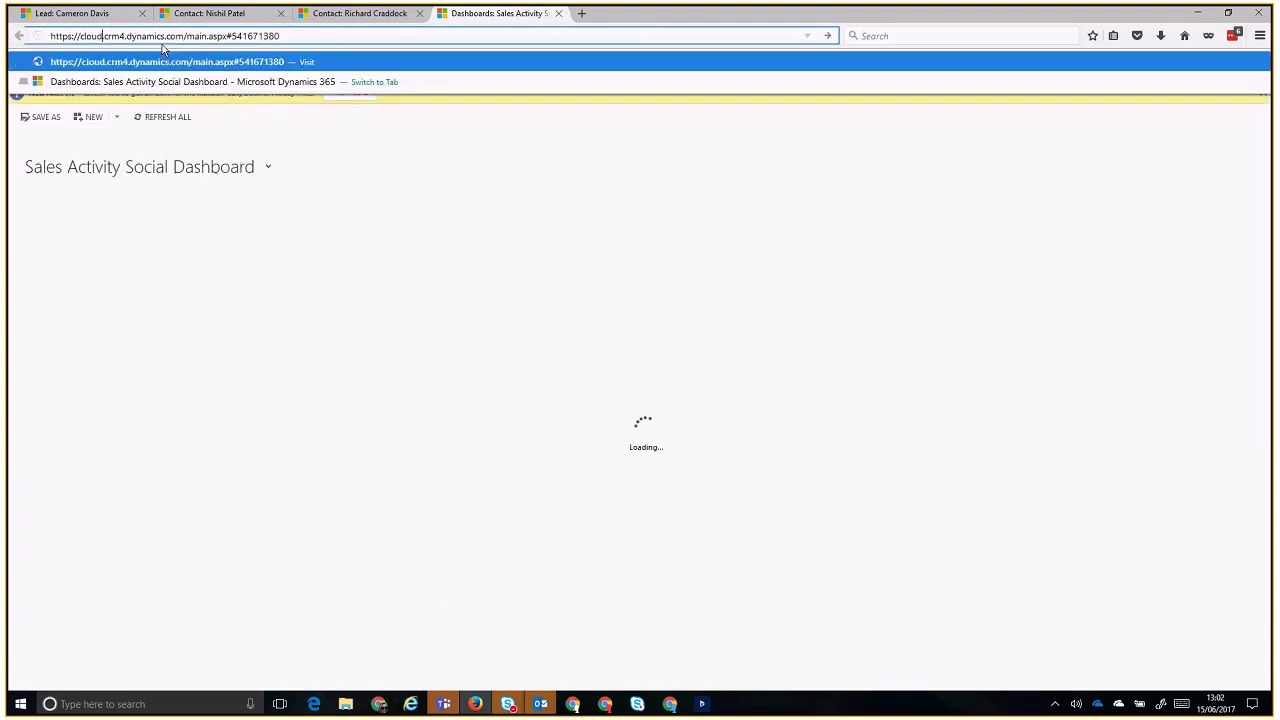
type("2020")
key("Return")
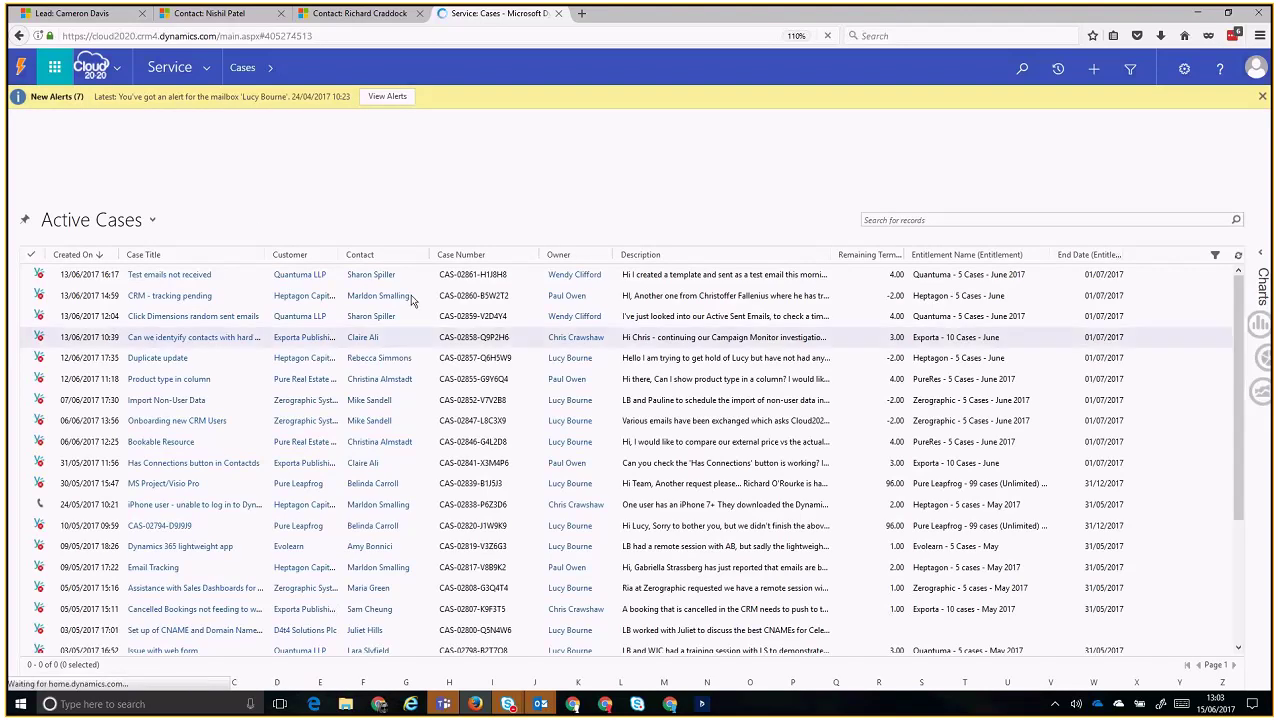
- Dismiss the New Alerts and 'Experience it now' bars, then scroll the 27 Active Cases
left_click(1262, 97)
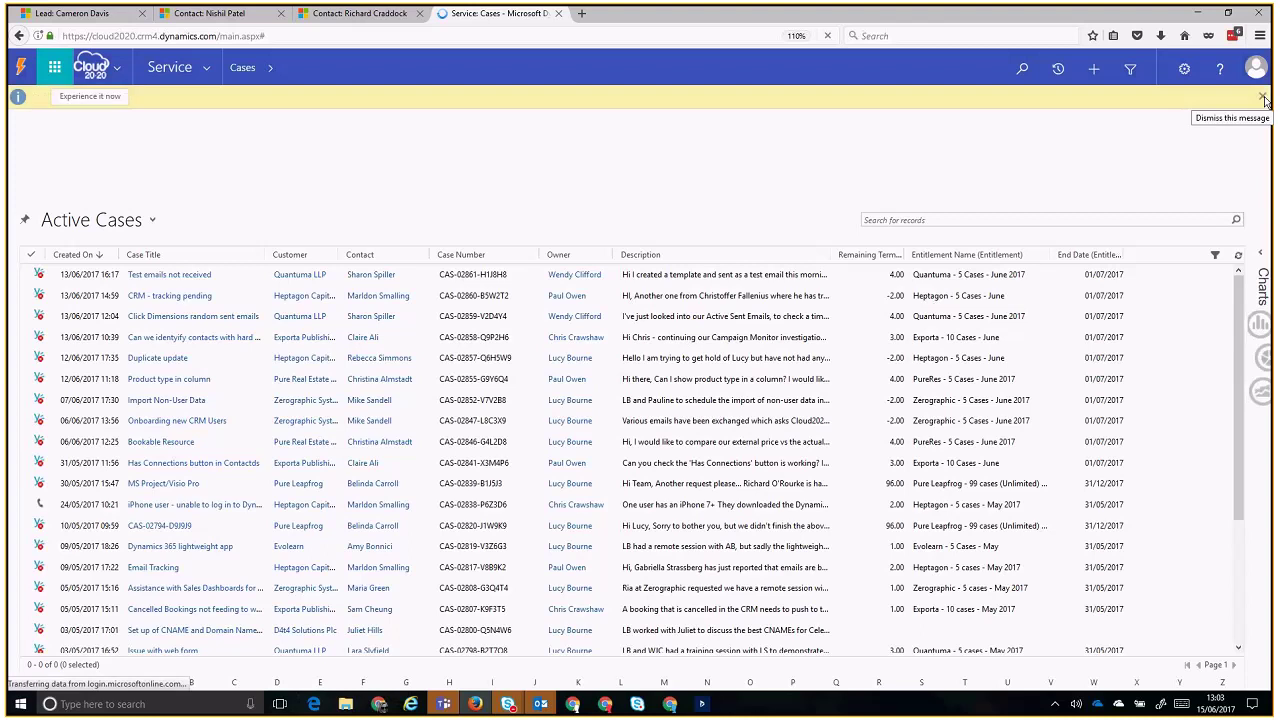
left_click(1263, 98)
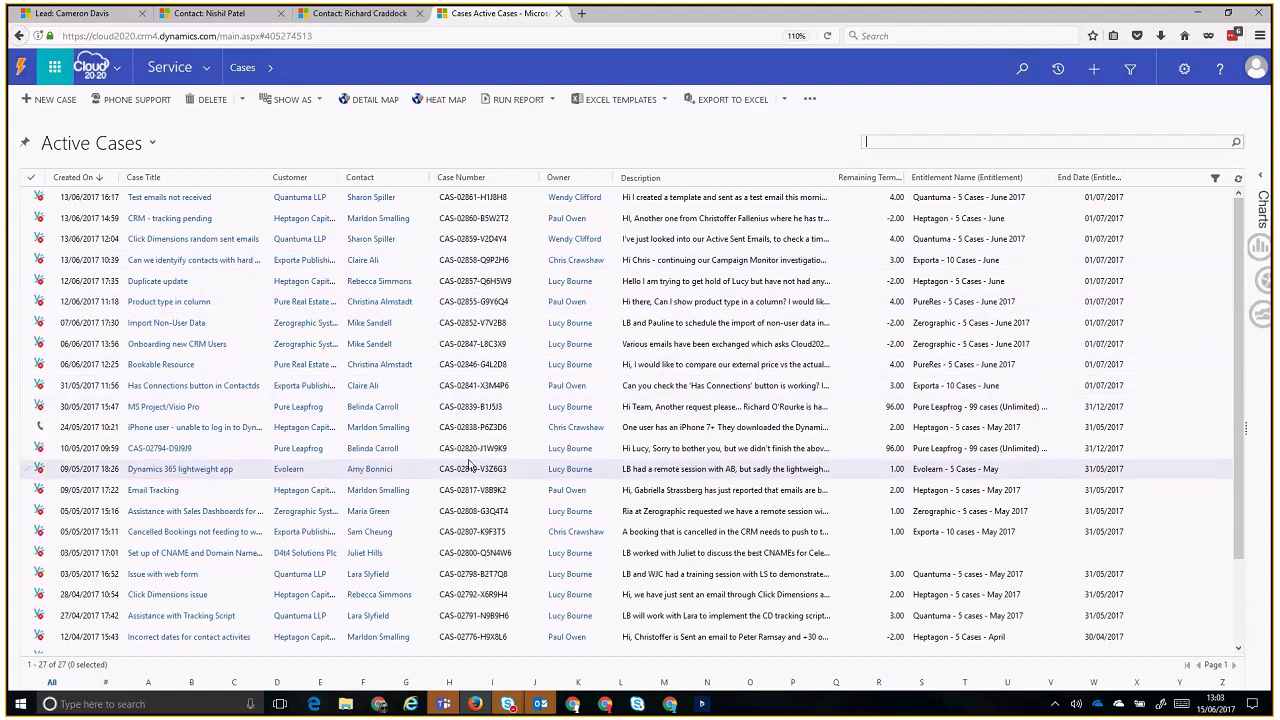
scroll(471, 360, "down", 2)
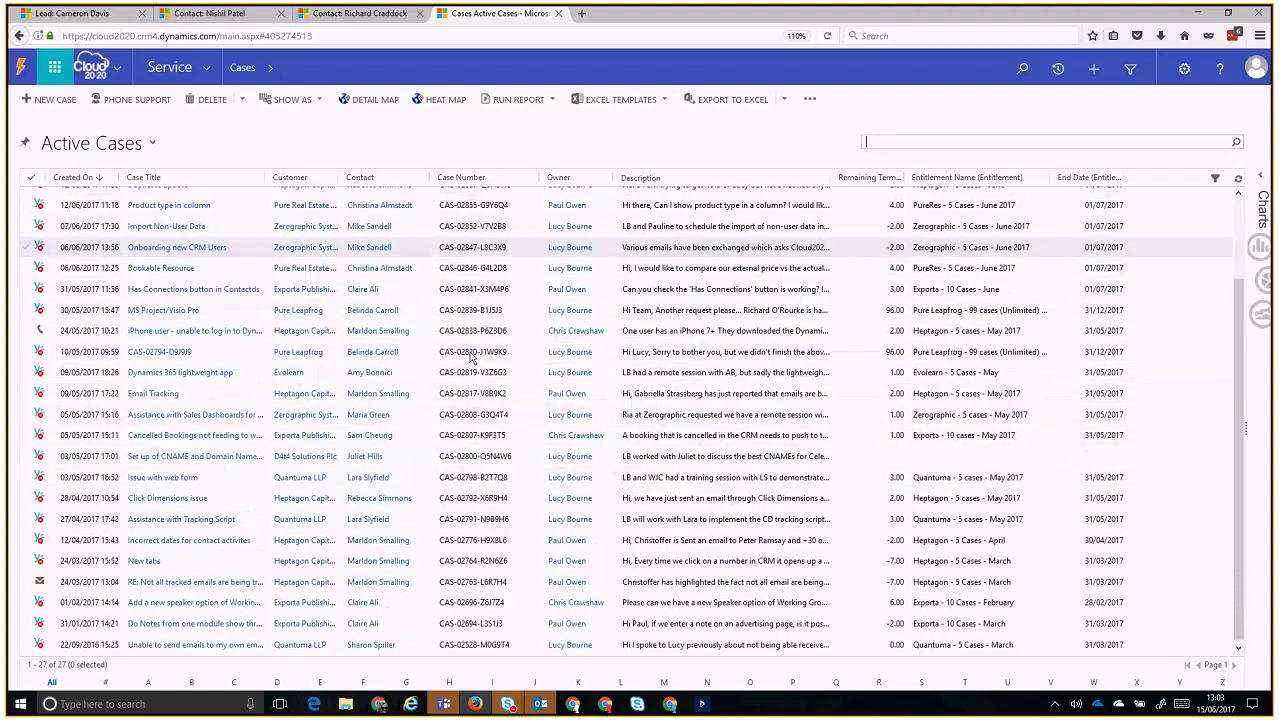
scroll(471, 357, "up", 2)
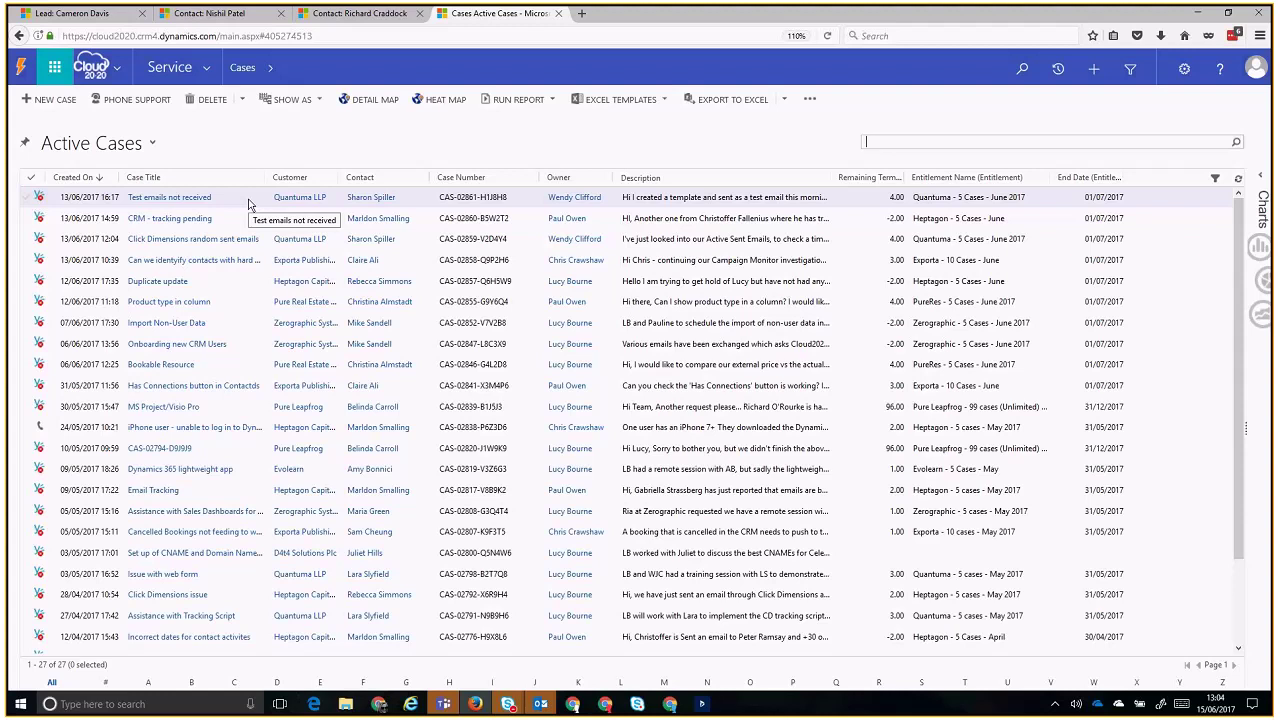
- Open support.cloud2020.co.uk in a new tab, close the chat toast, and return to Active Cases
key("ctrl+t")
type("su")
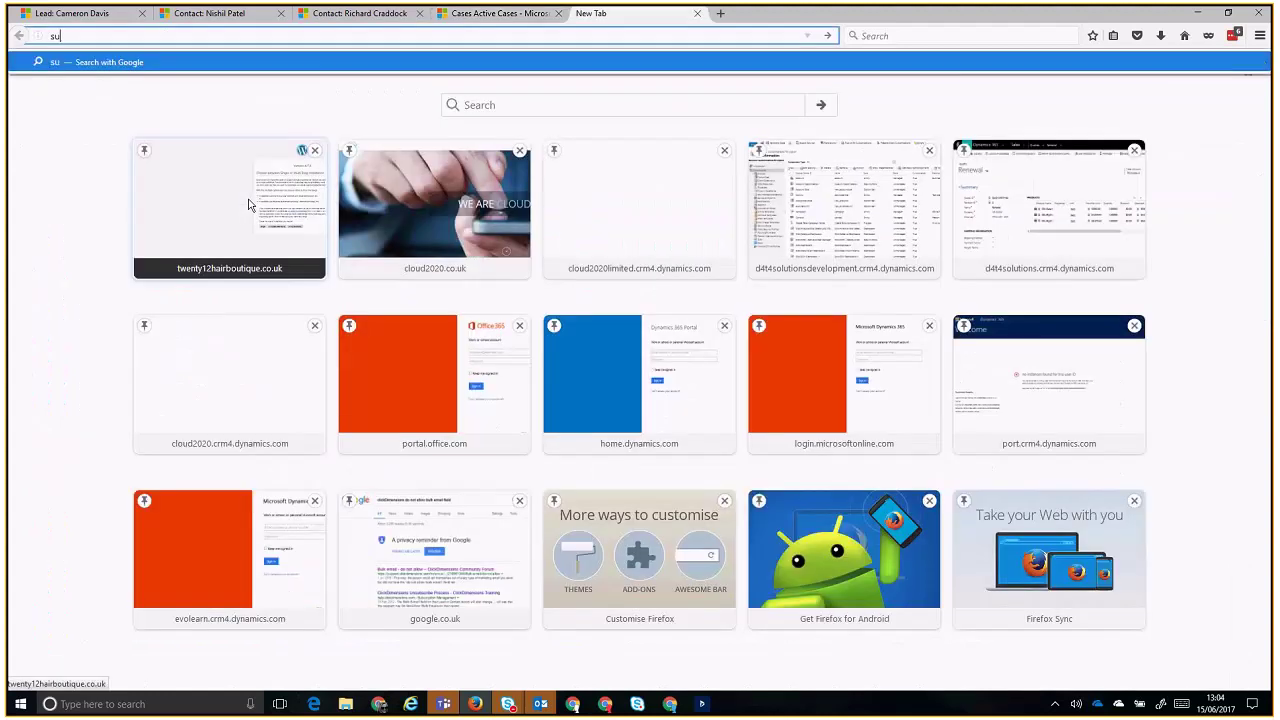
type("pport.cloud2")
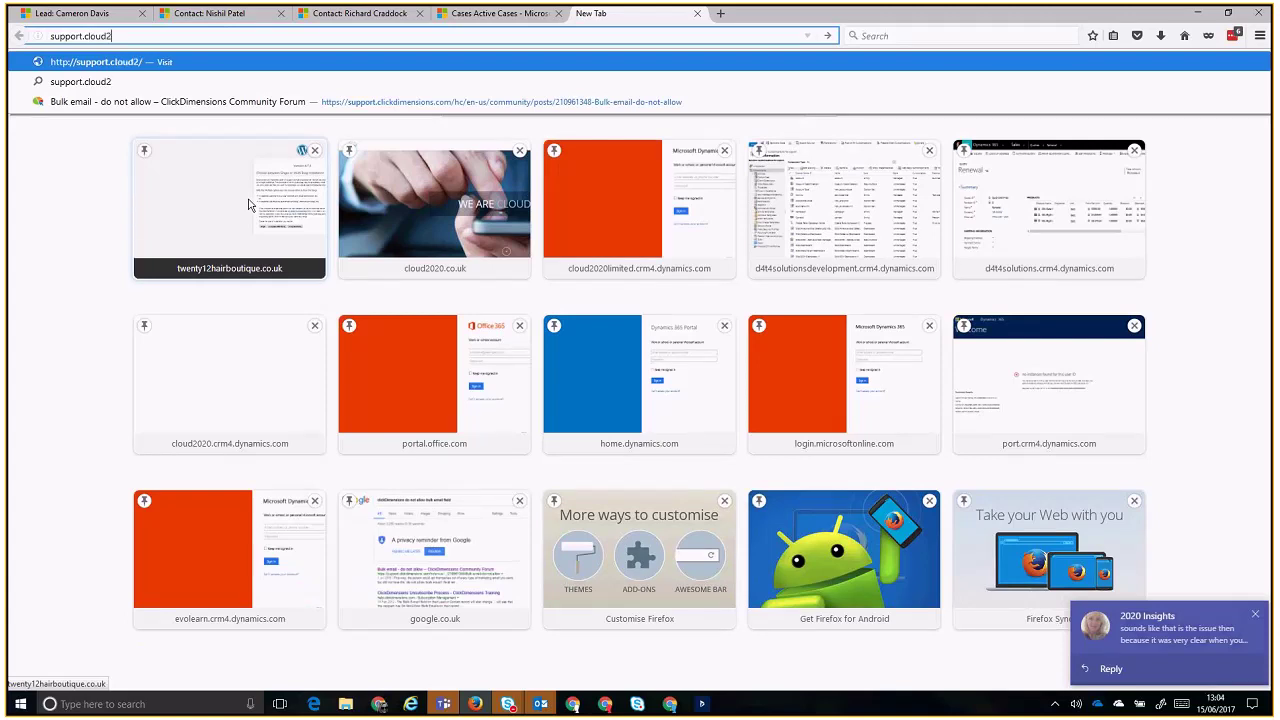
type("020.co.uk")
key("Return")
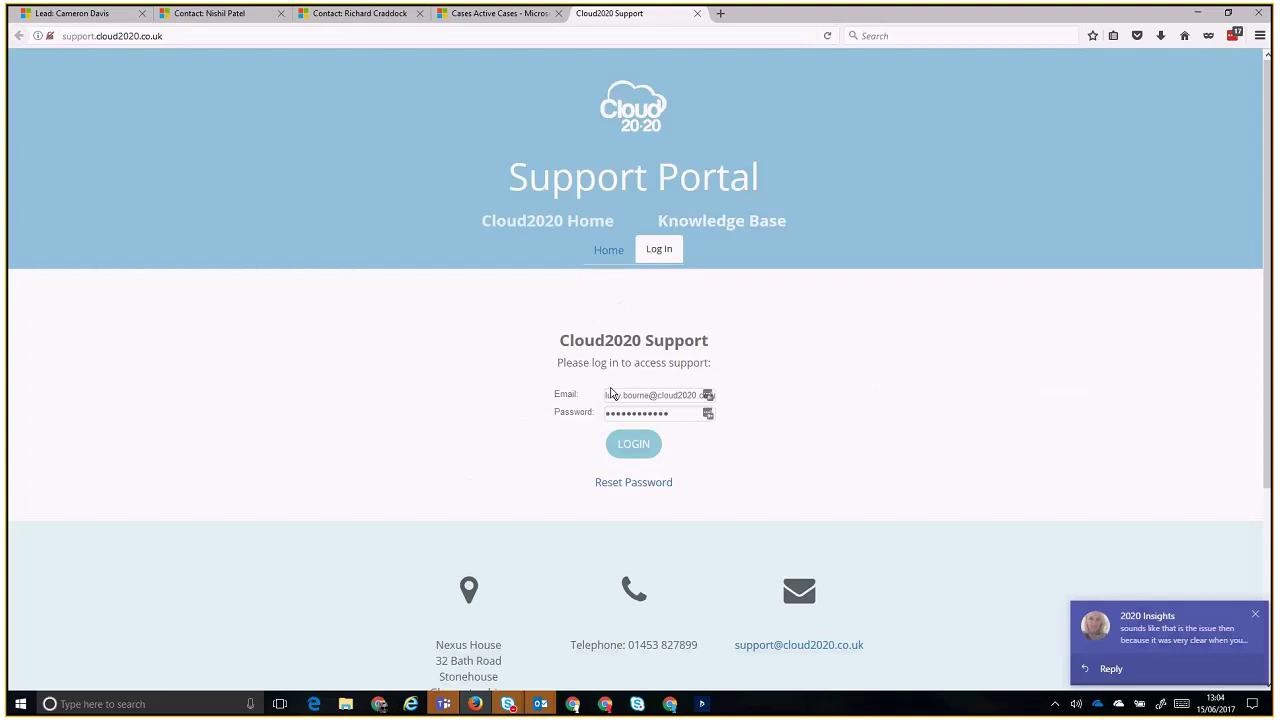
left_click_drag(565, 362, 769, 423)
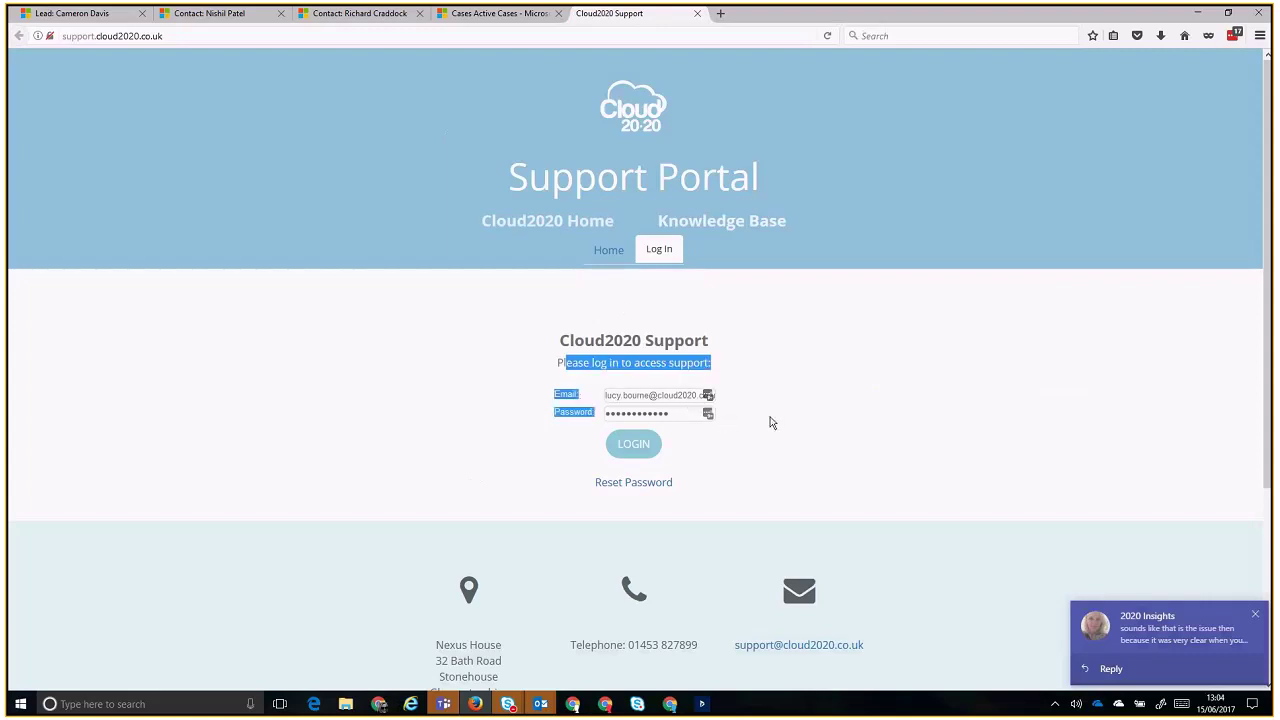
left_click(772, 421)
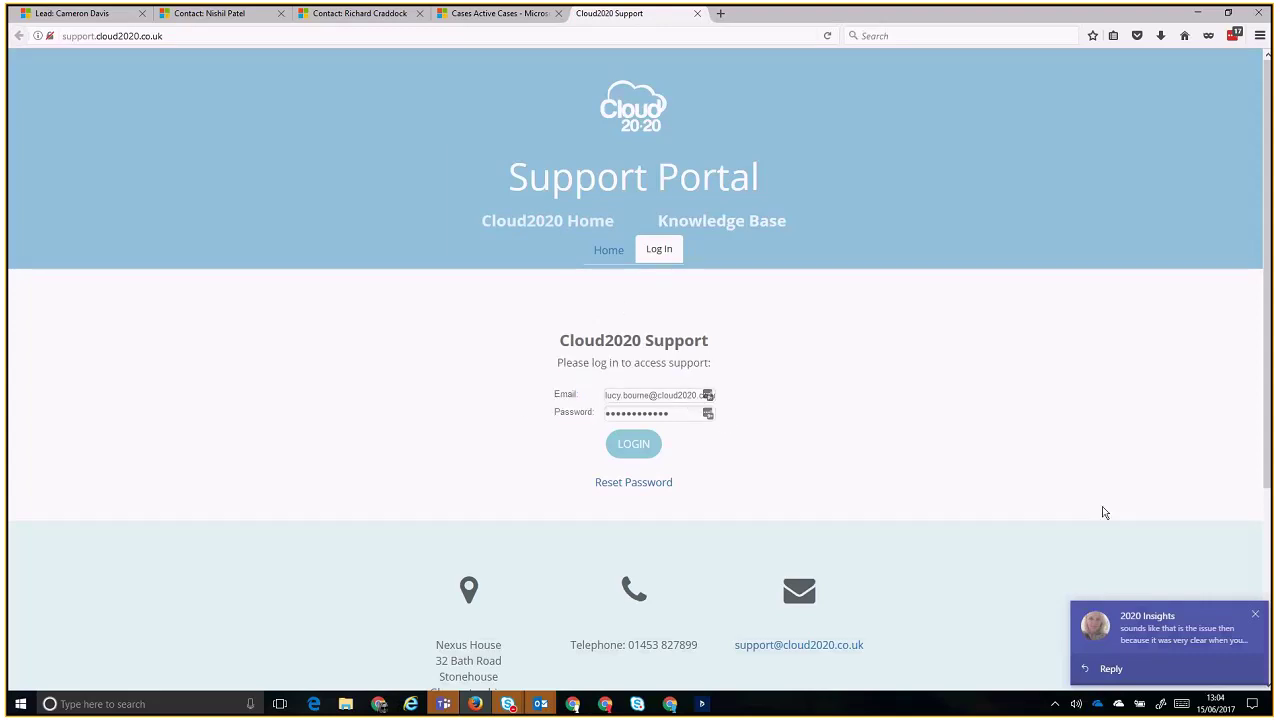
left_click(1258, 618)
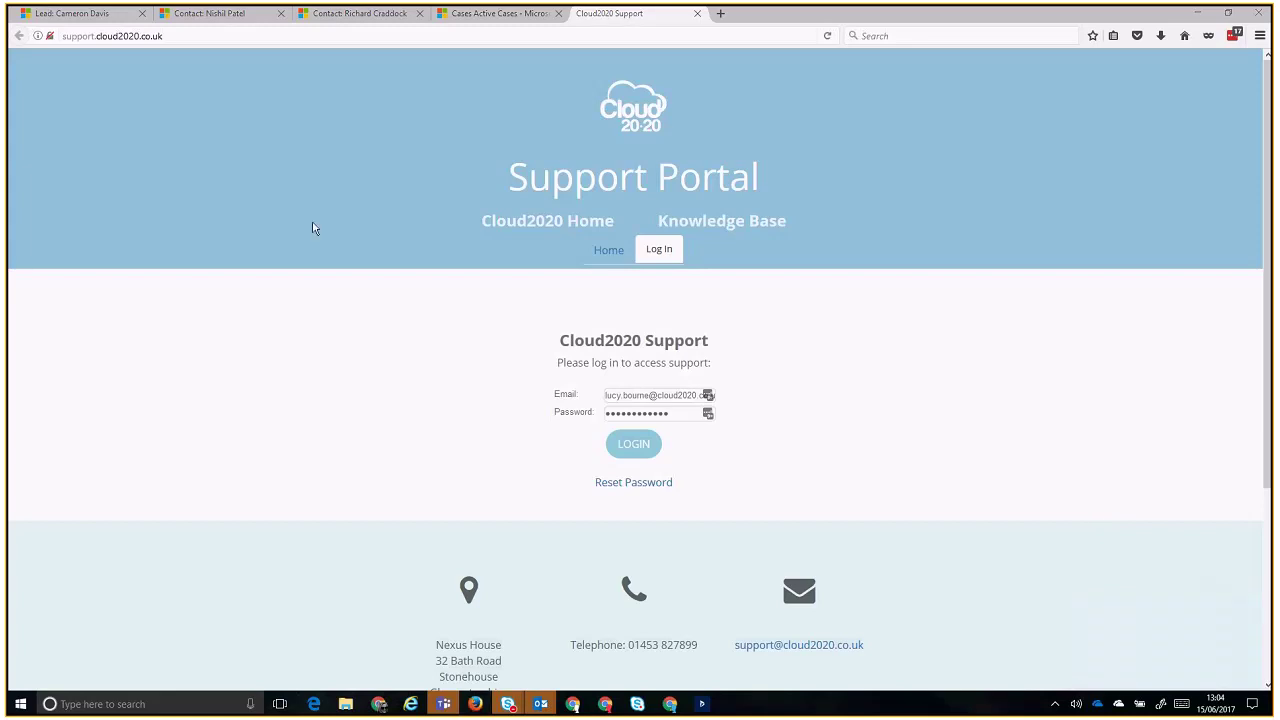
left_click(474, 14)
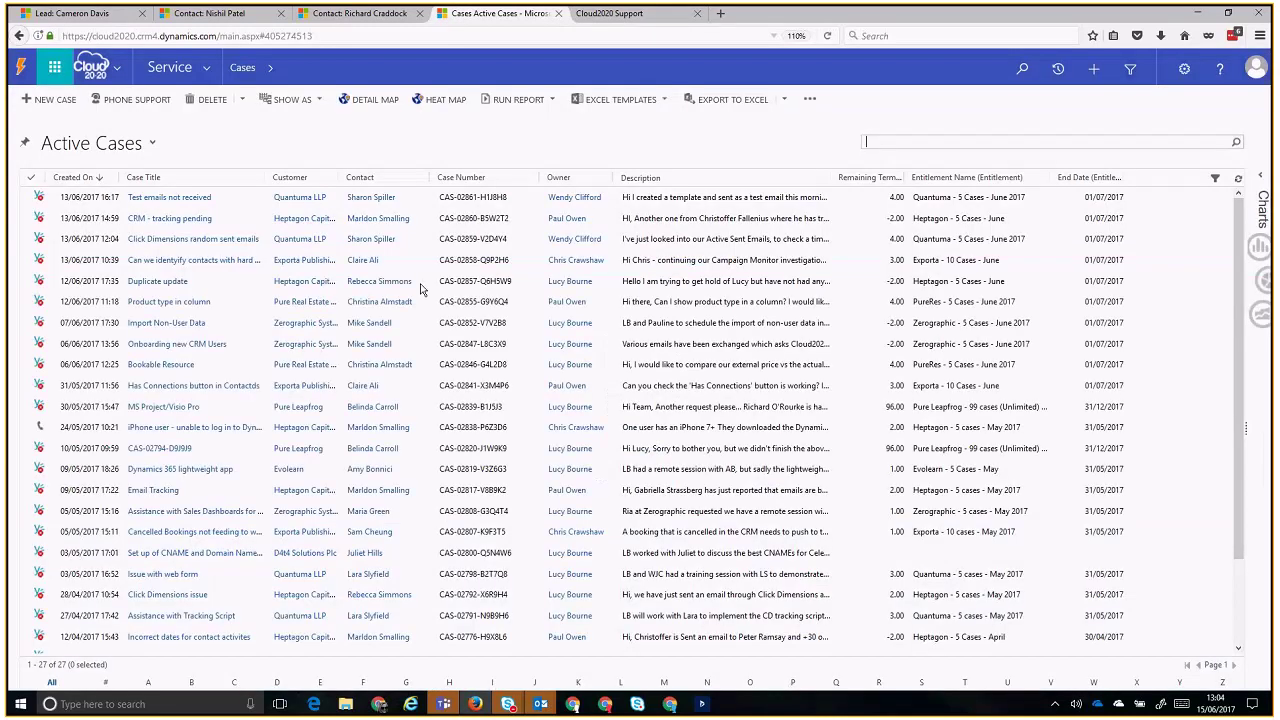
- Open the 'Test emails not received' case from the Active Cases list
left_click(241, 204)
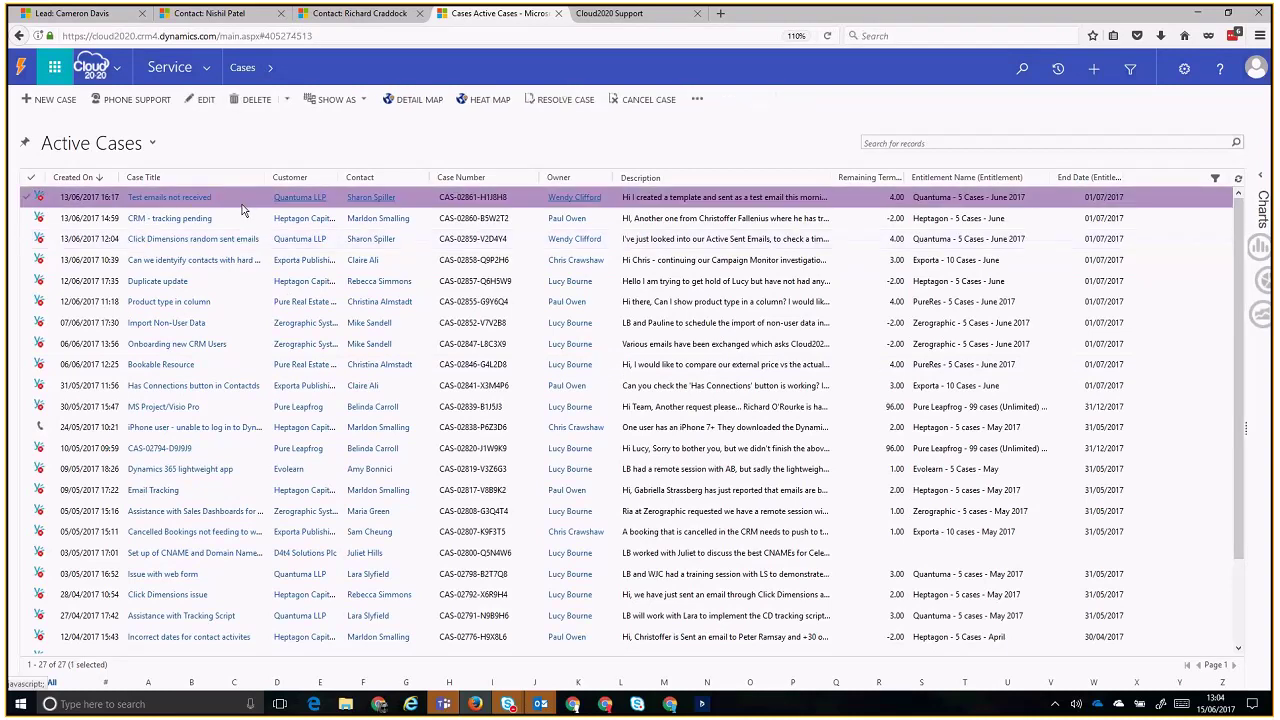
double_click(241, 207)
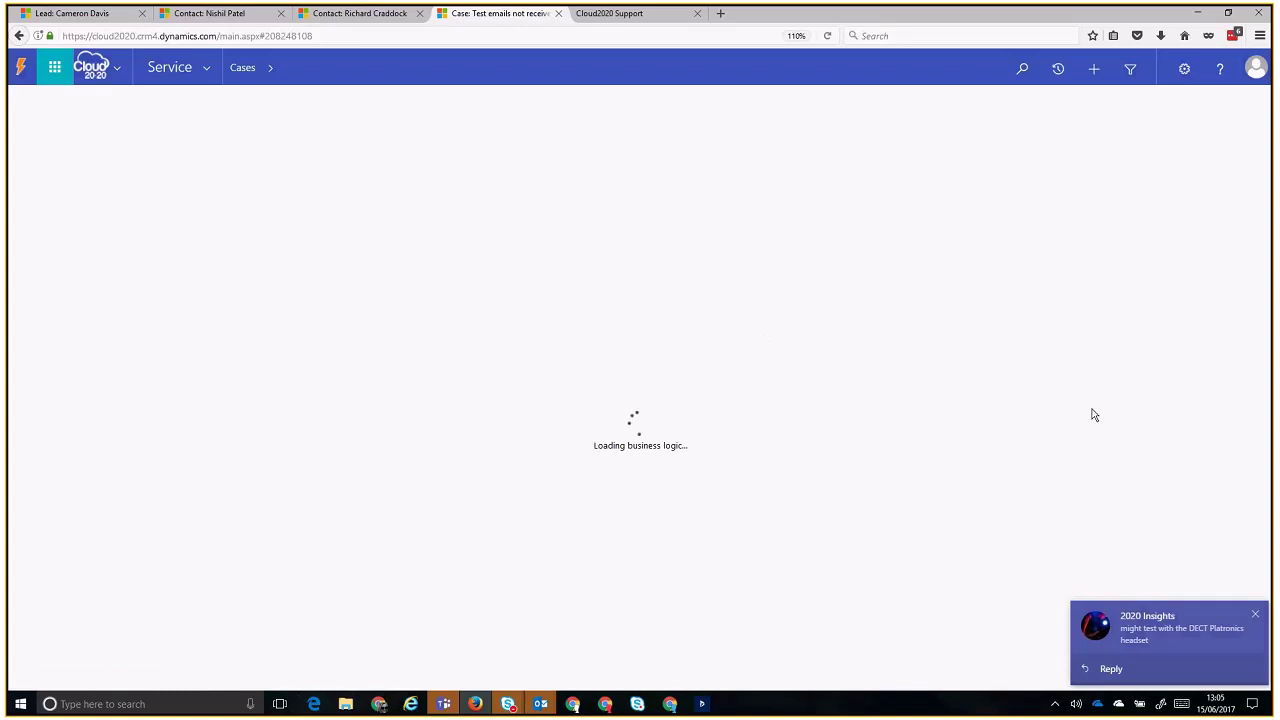
left_click(1255, 614)
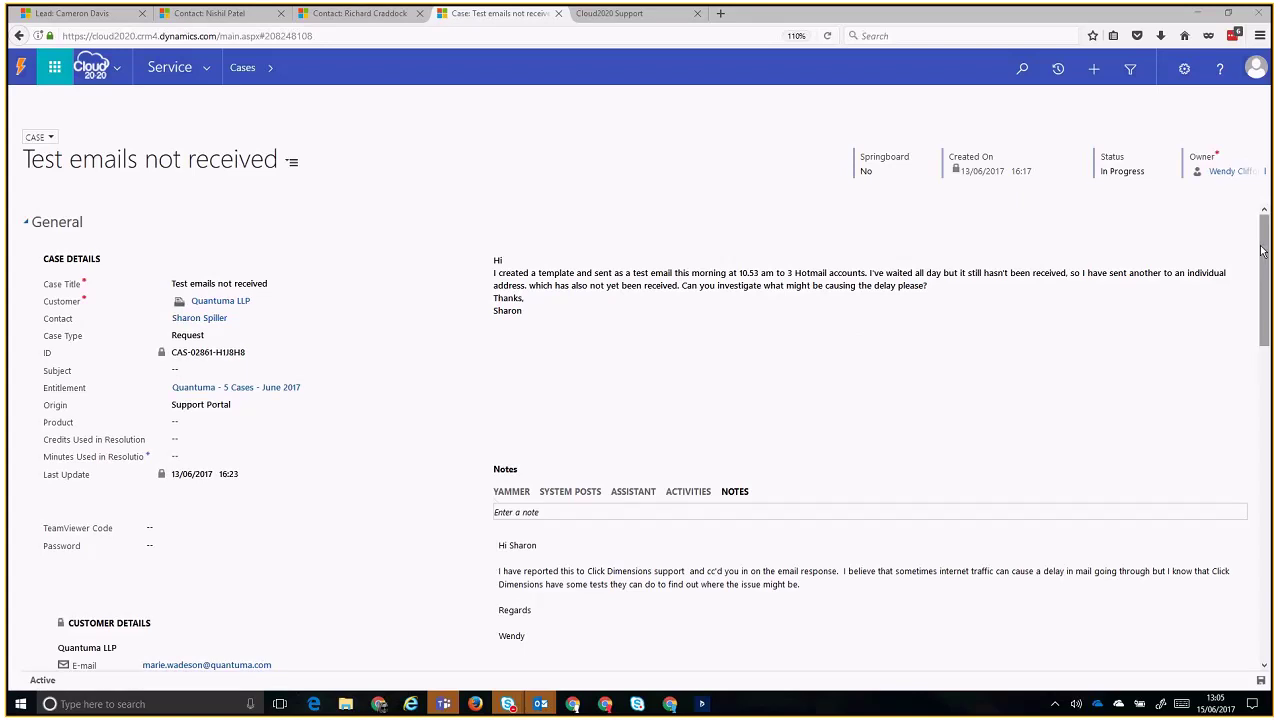
scroll(1268, 249, "down", 1)
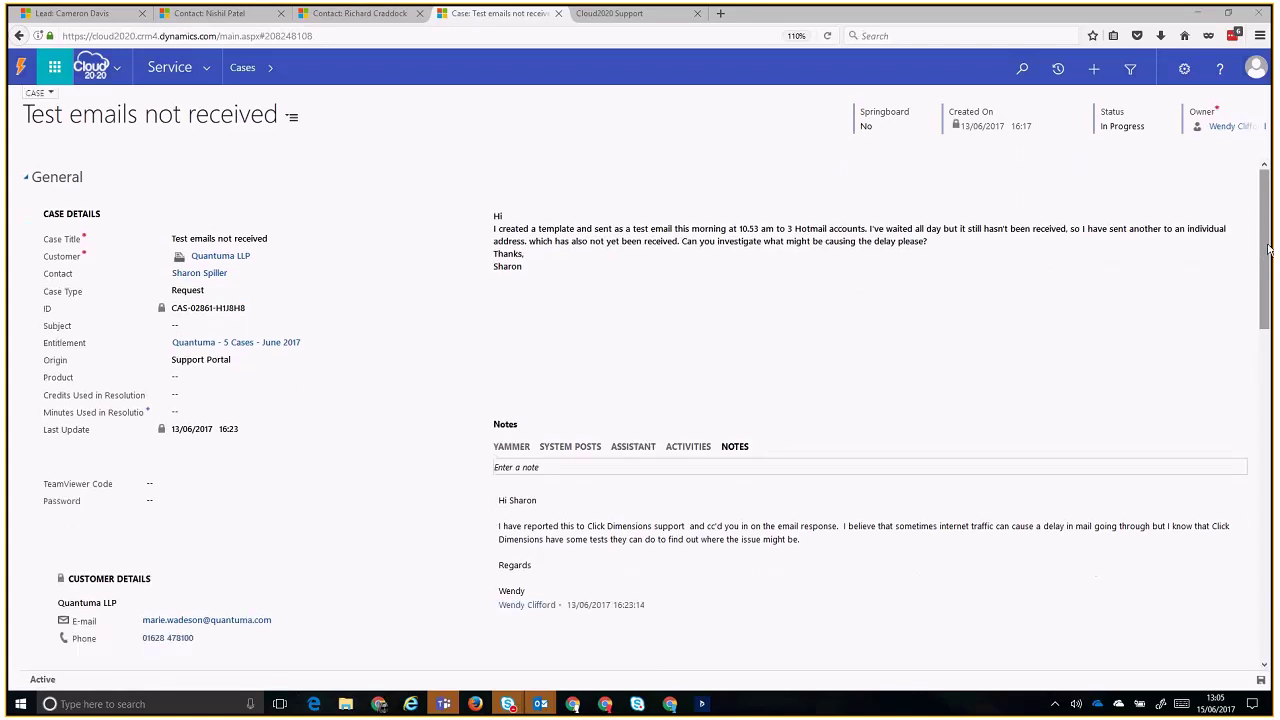
scroll(1268, 249, "up", 1)
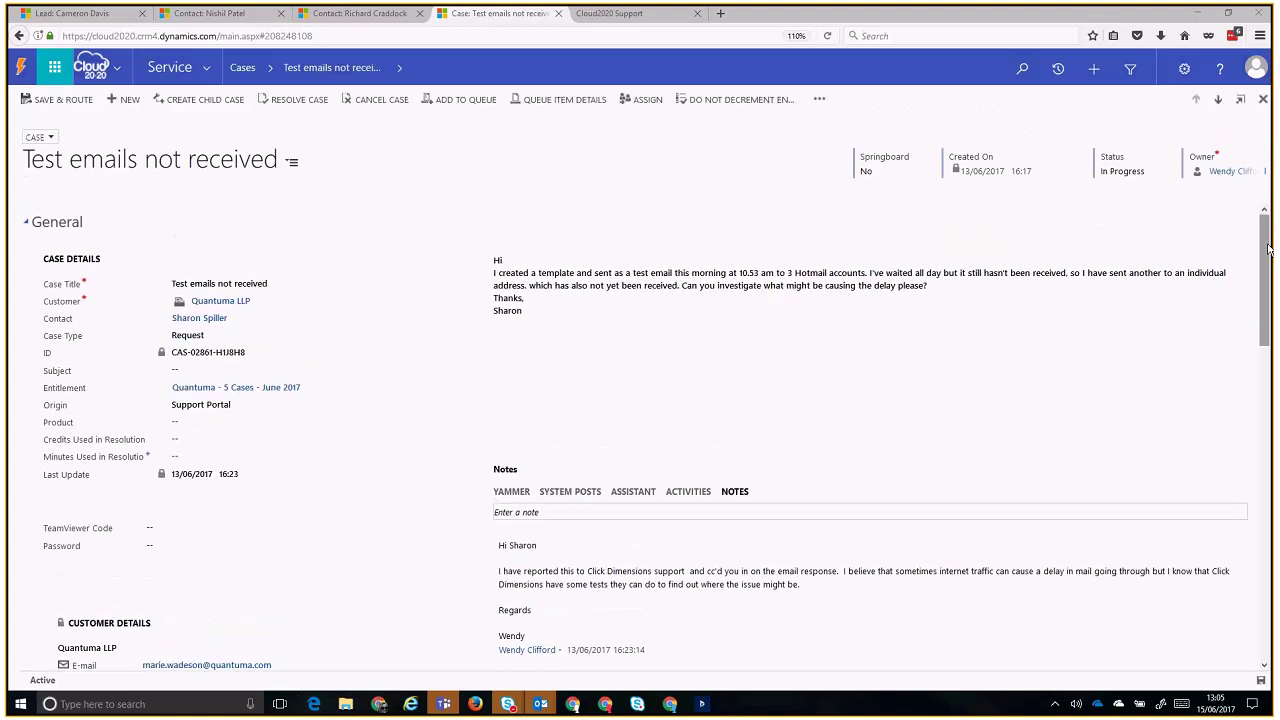
- Review the case description, Product field and 'Quantuma - 5 Cases - June 2017' entitlement
left_click(612, 316)
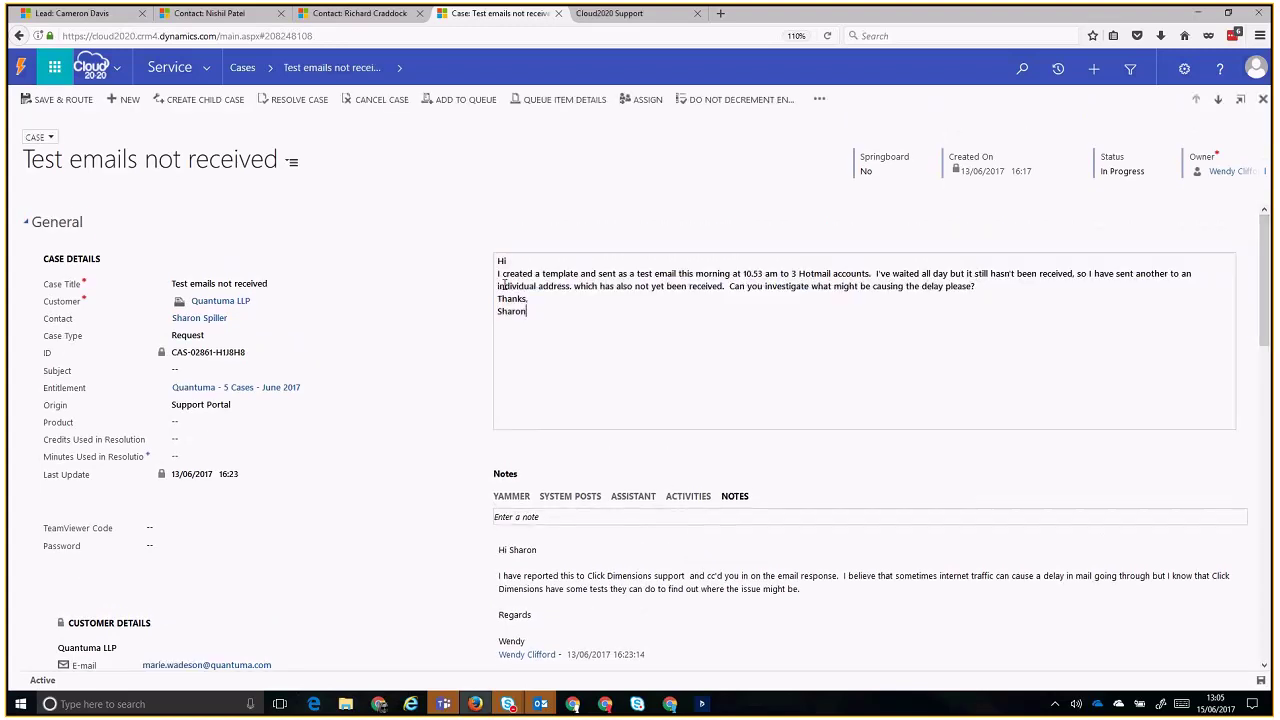
left_click_drag(513, 268, 548, 345)
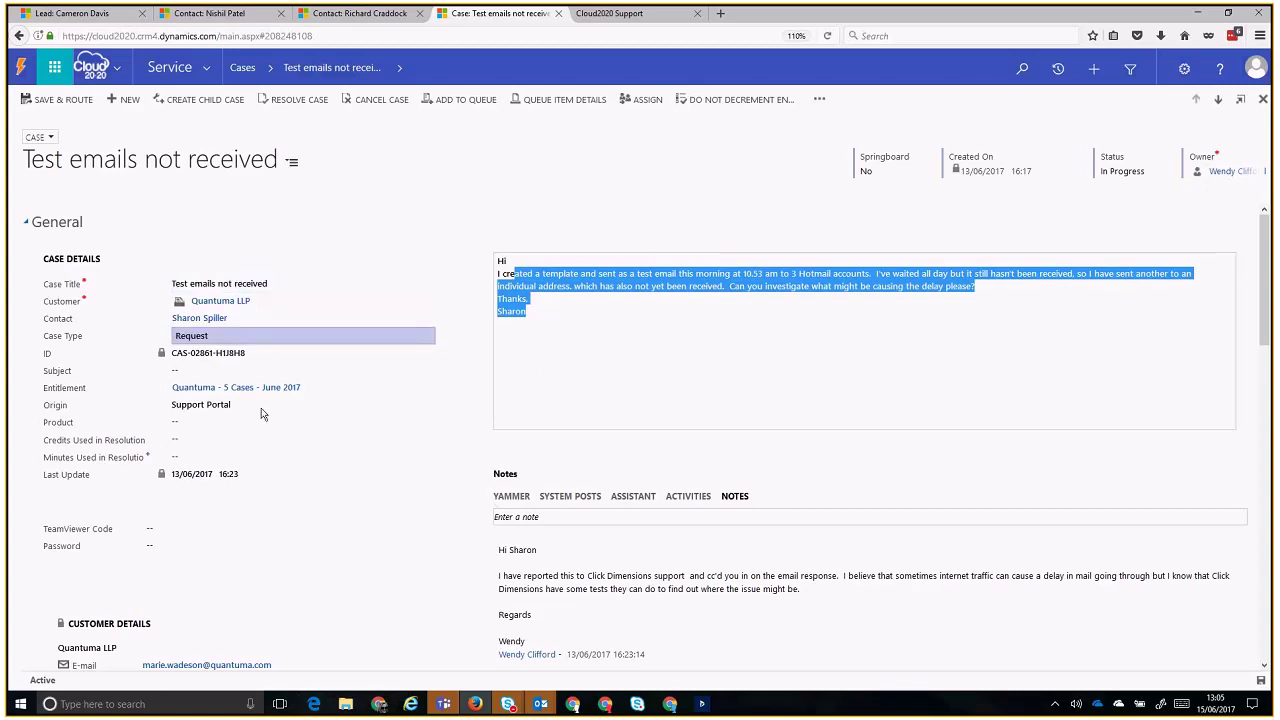
left_click(300, 423)
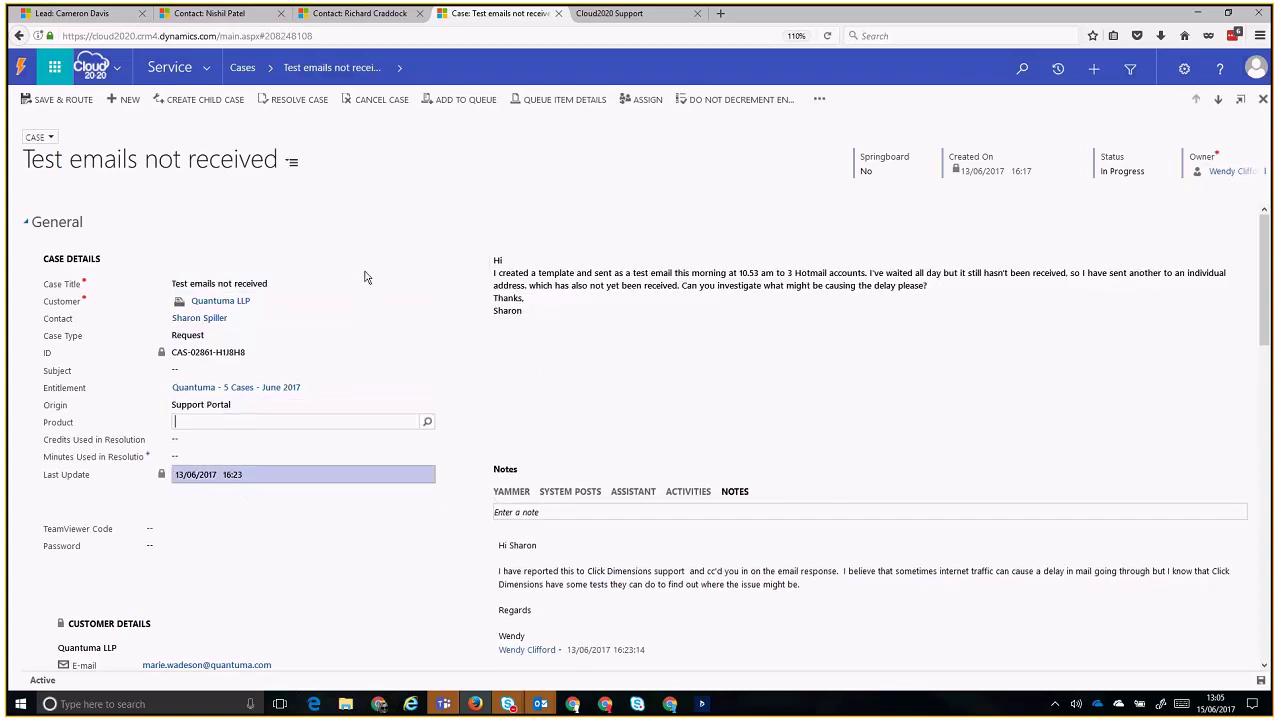
left_click(341, 390)
left_click_drag(341, 393, 170, 390)
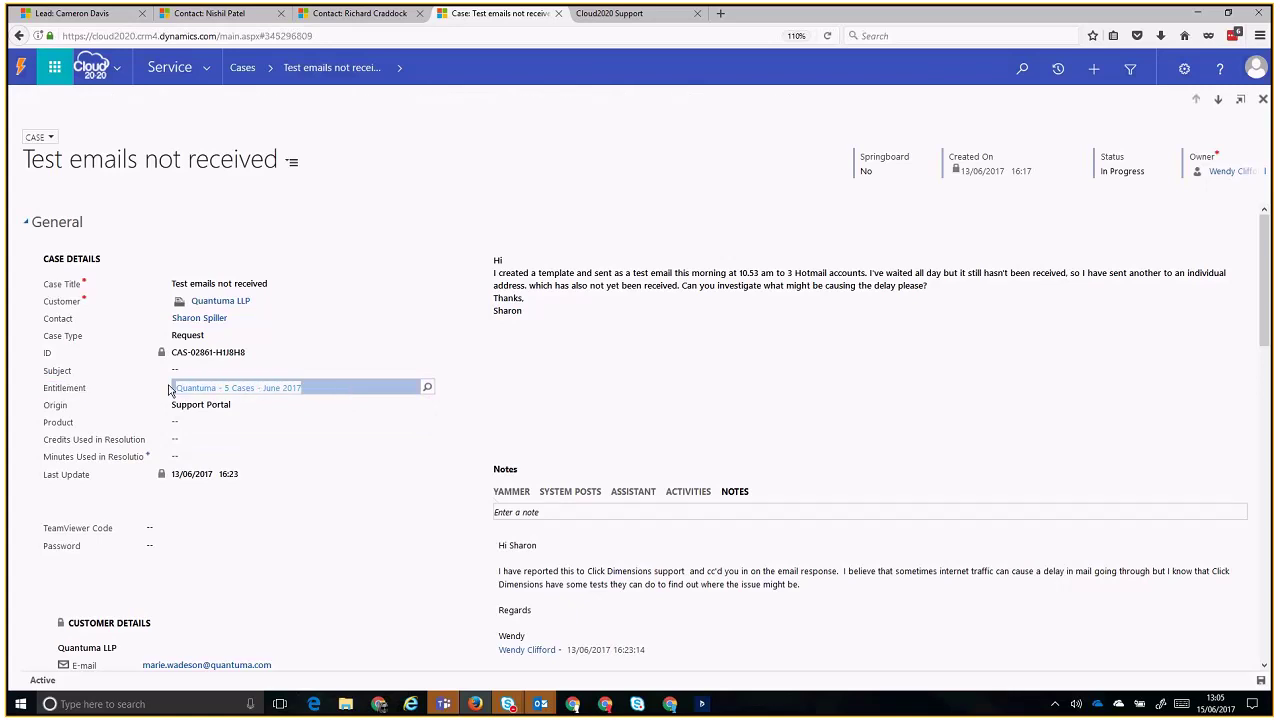
- Go back twice from the Quantuma entitlement to reach the Active Cases list
left_click(15, 37)
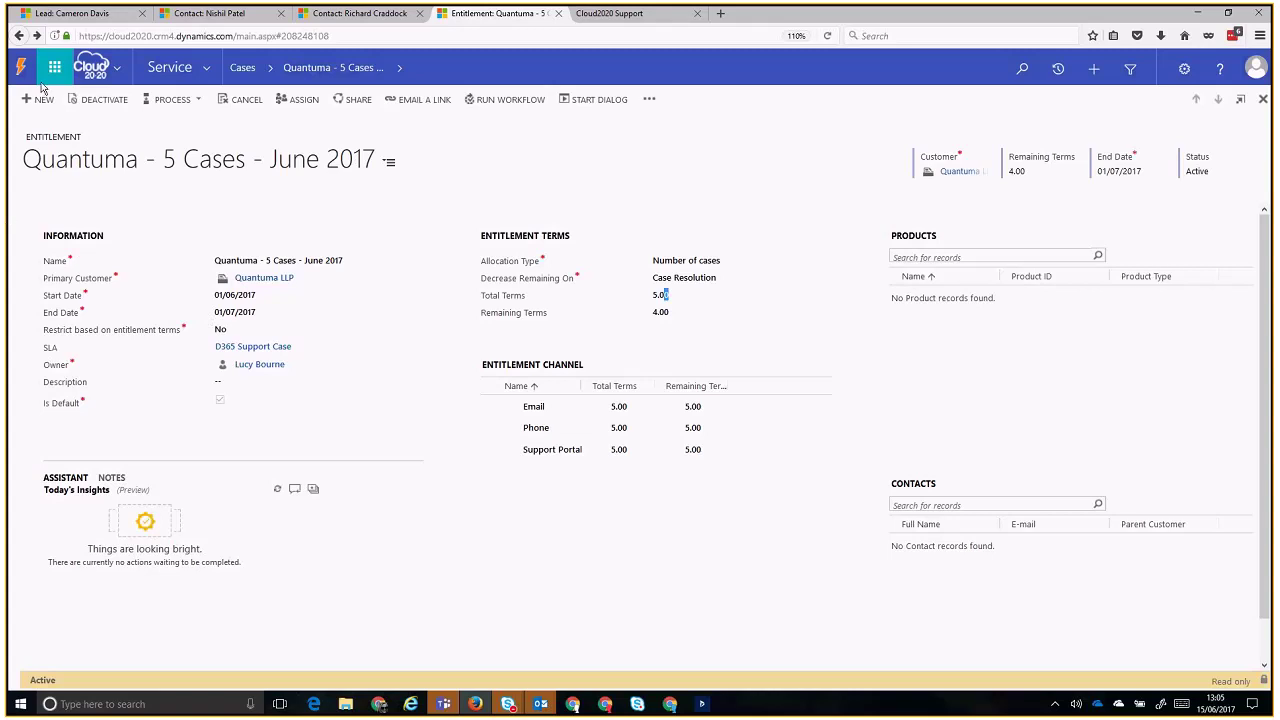
left_click(19, 36)
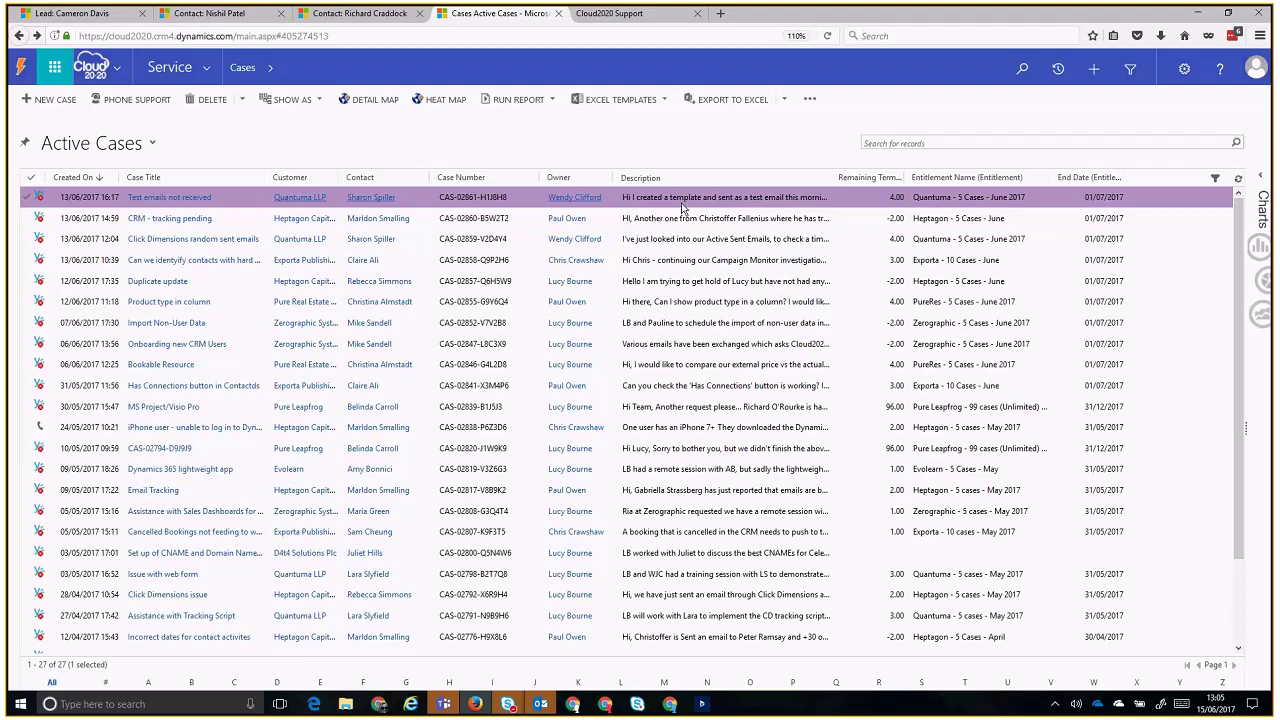
- Open the Test emails not received case and show its Activities feed
left_click(239, 201)
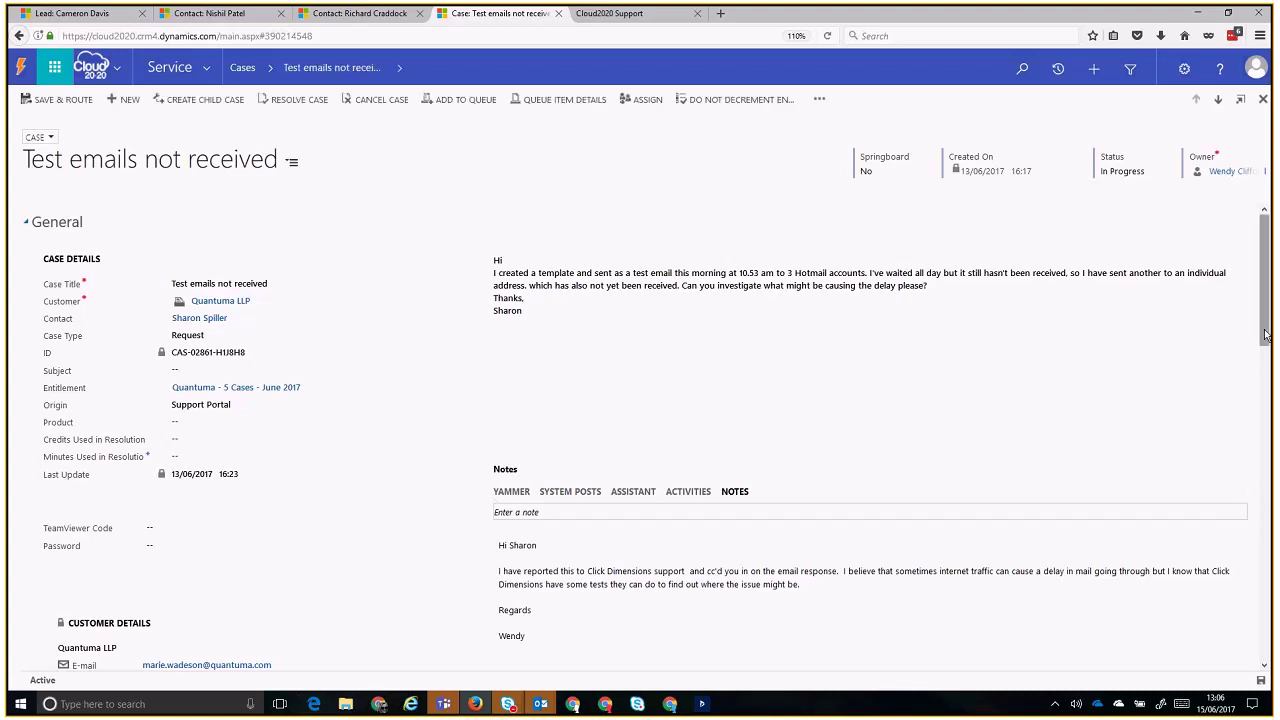
left_click_drag(1265, 334, 1265, 348)
left_click(700, 455)
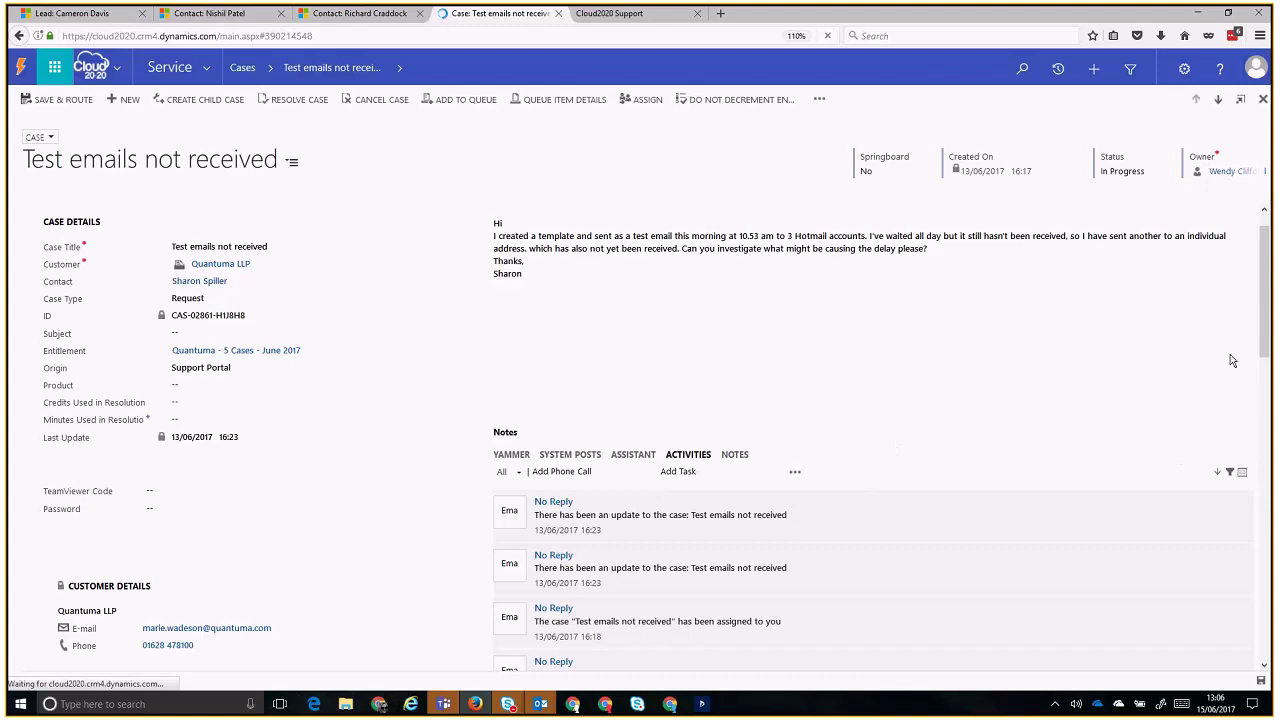
- Expand the new support case, case assignment and both case update emails
left_click_drag(1267, 319, 1268, 349)
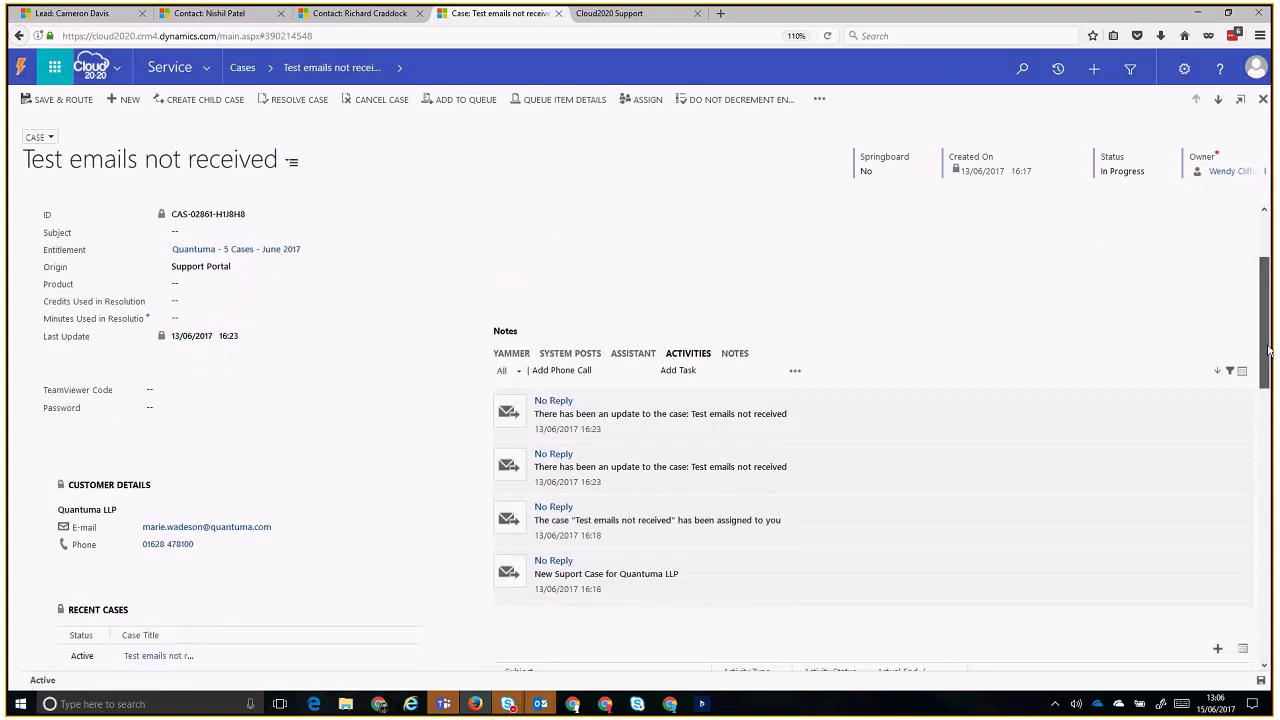
left_click(1010, 562)
mouse_move(1248, 473)
left_mouse_down()
mouse_move(1252, 525)
mouse_move(1250, 494)
left_mouse_up()
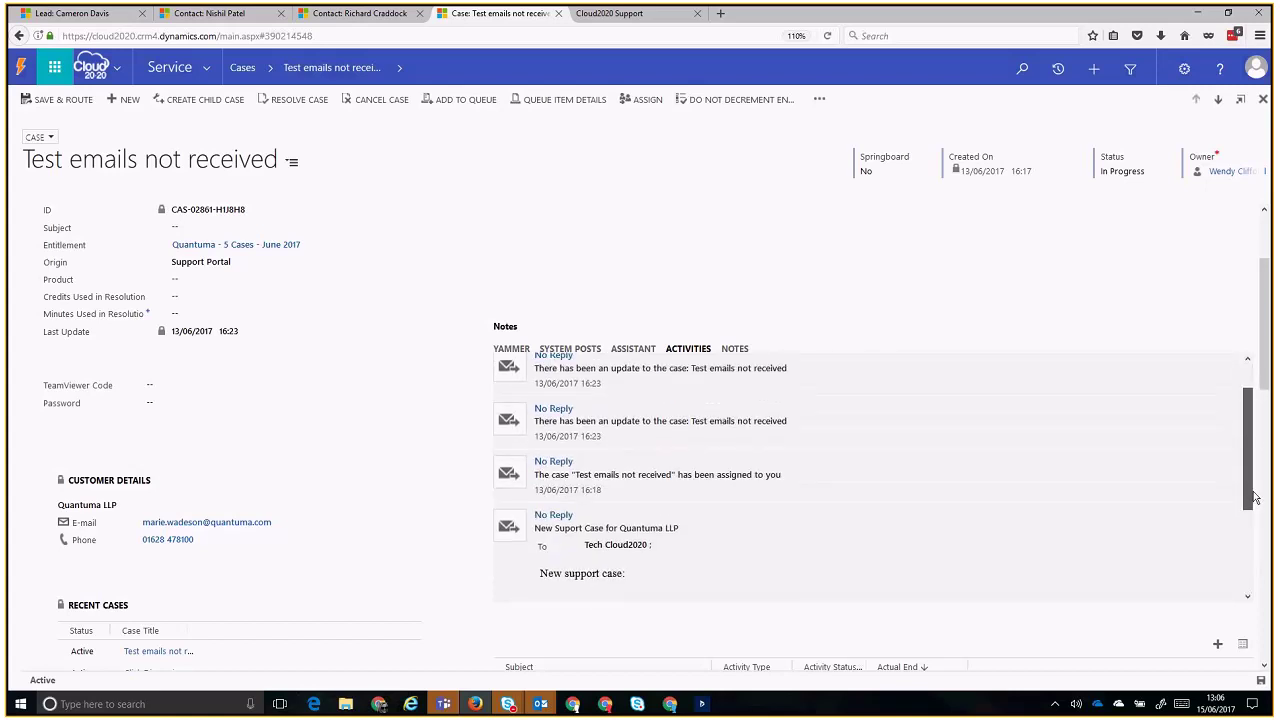
left_click(1117, 478)
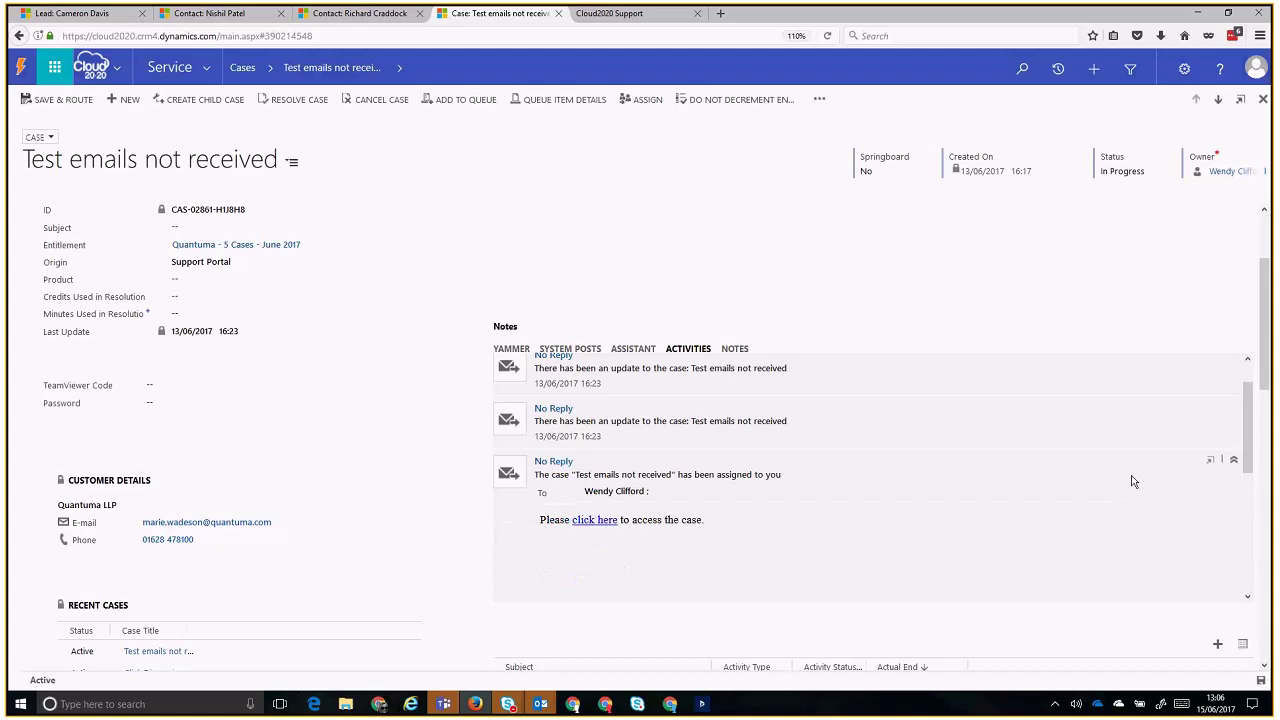
left_click(876, 424)
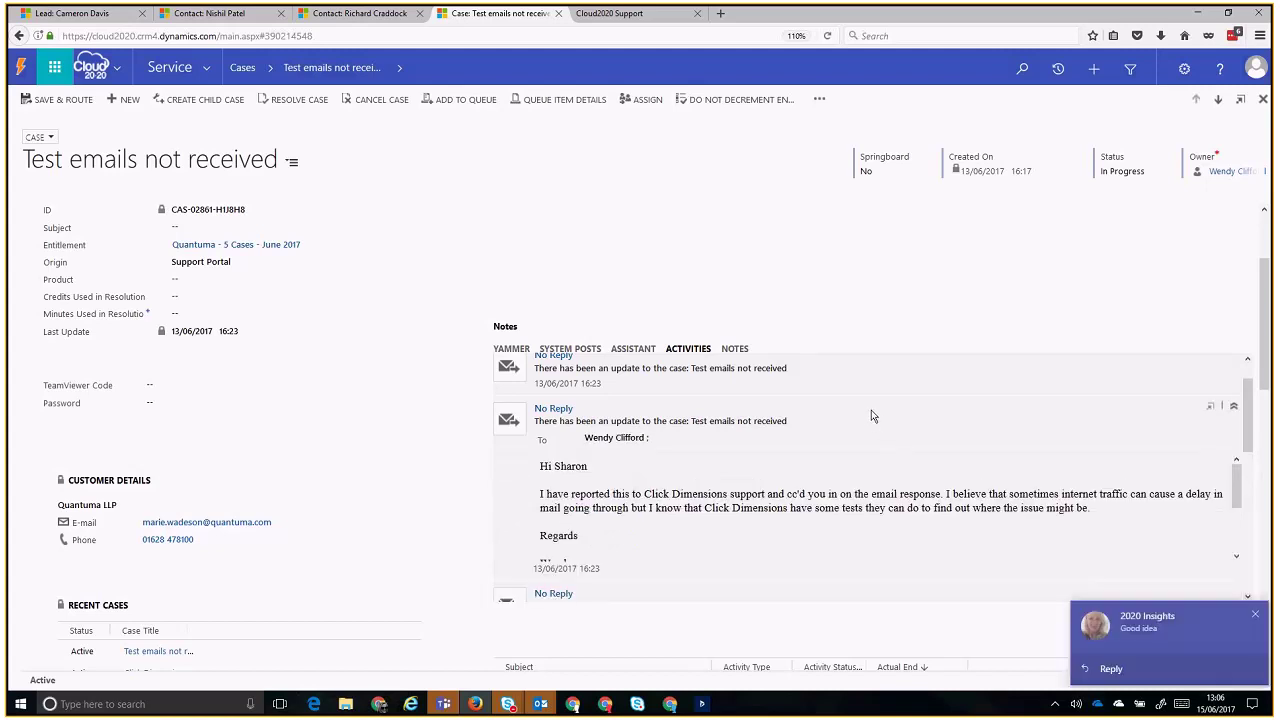
left_click_drag(1256, 440, 1249, 422)
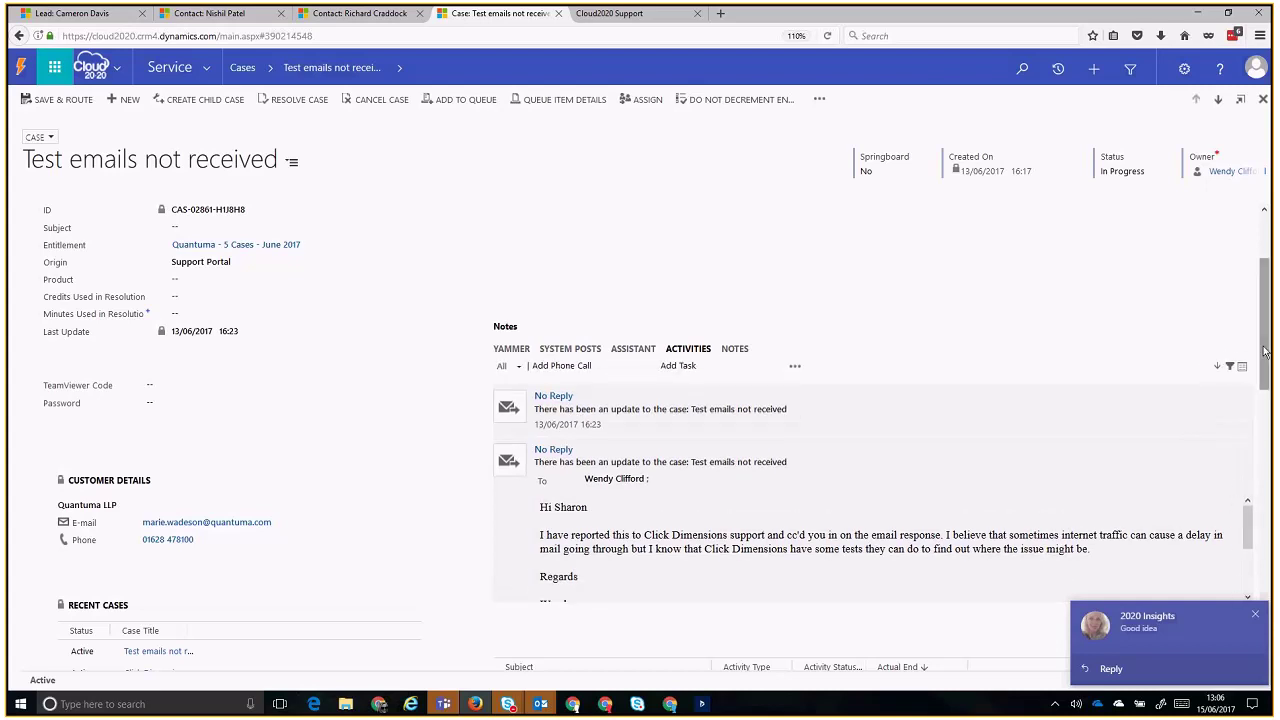
left_click(810, 424)
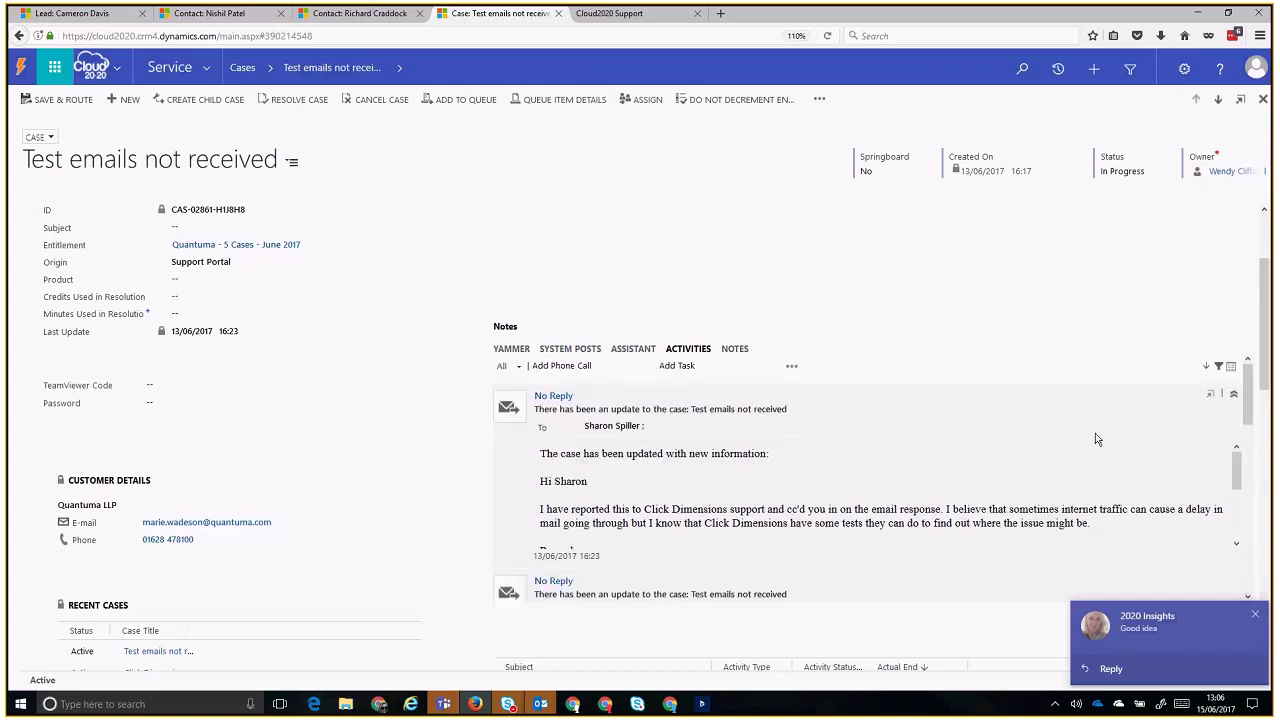
- Dismiss the 2020 Insights notification and scroll through the activity timeline
left_click(1256, 615)
scroll(1266, 310, "up", 3)
scroll(1266, 310, "down", 3)
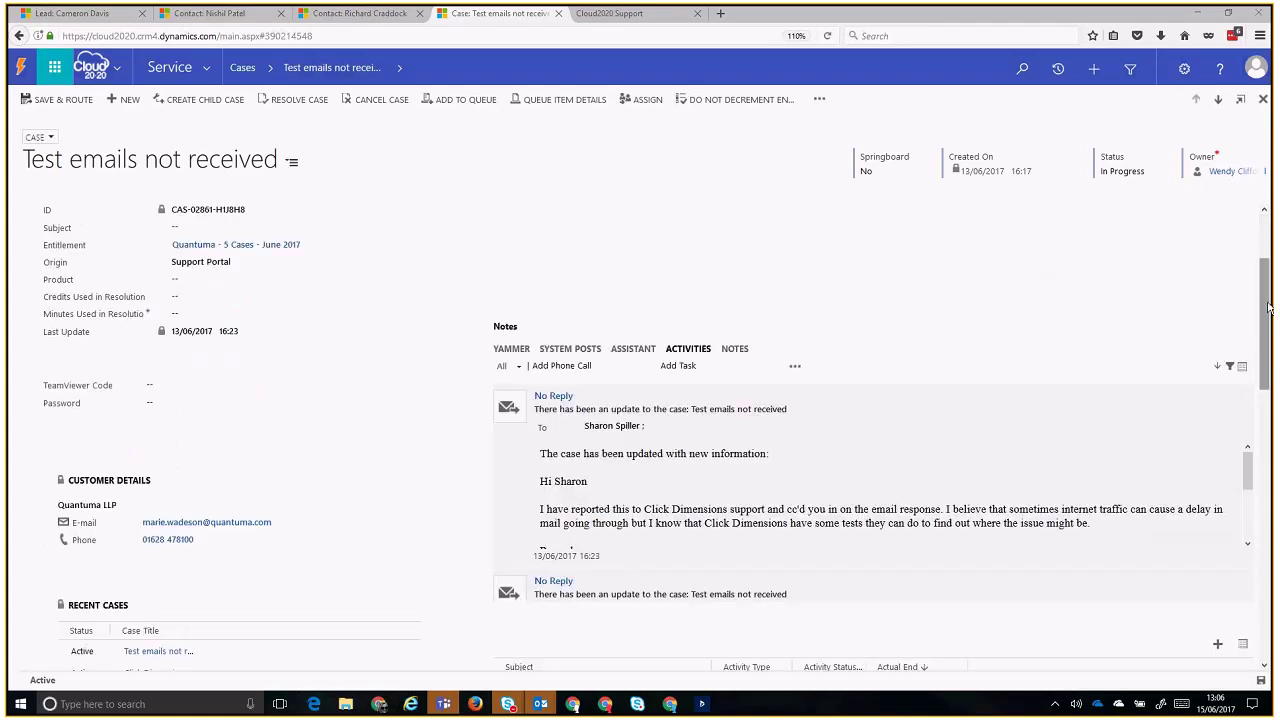
left_click_drag(1268, 310, 1260, 257)
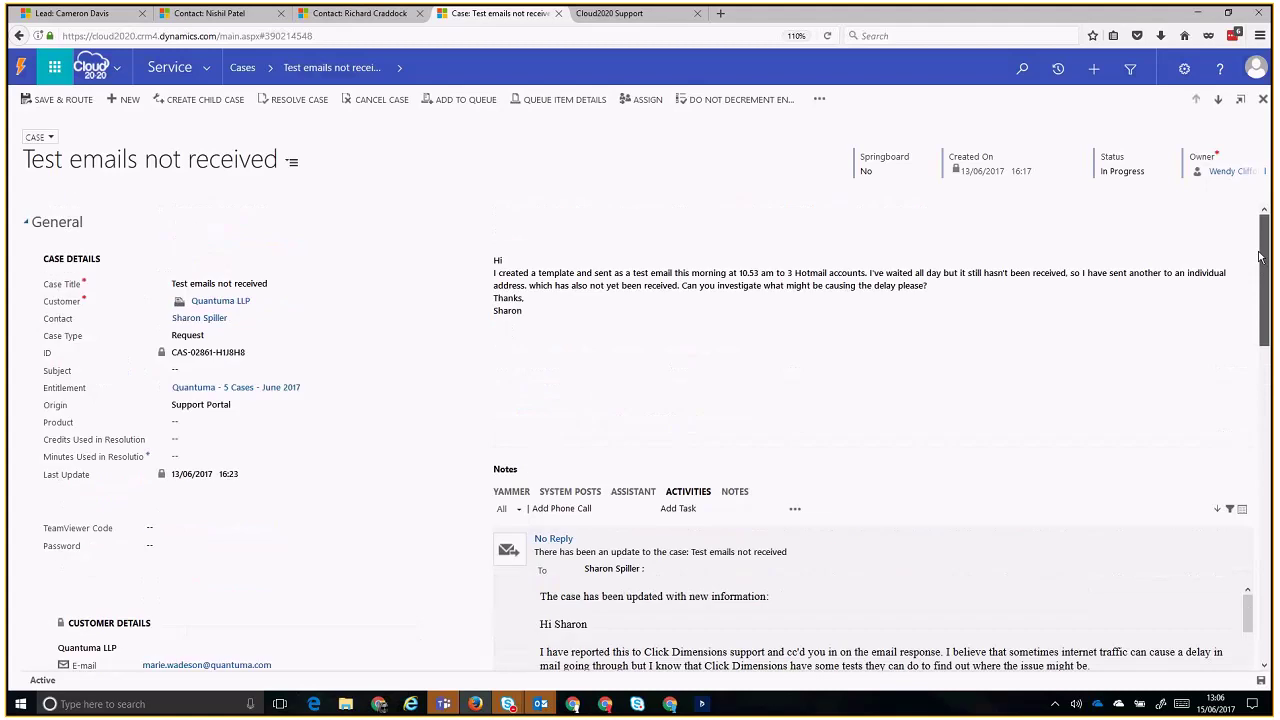
- Collapse both expanded update emails and scroll down to the SLA and Customer Service sections
left_click(931, 551)
left_click(929, 604)
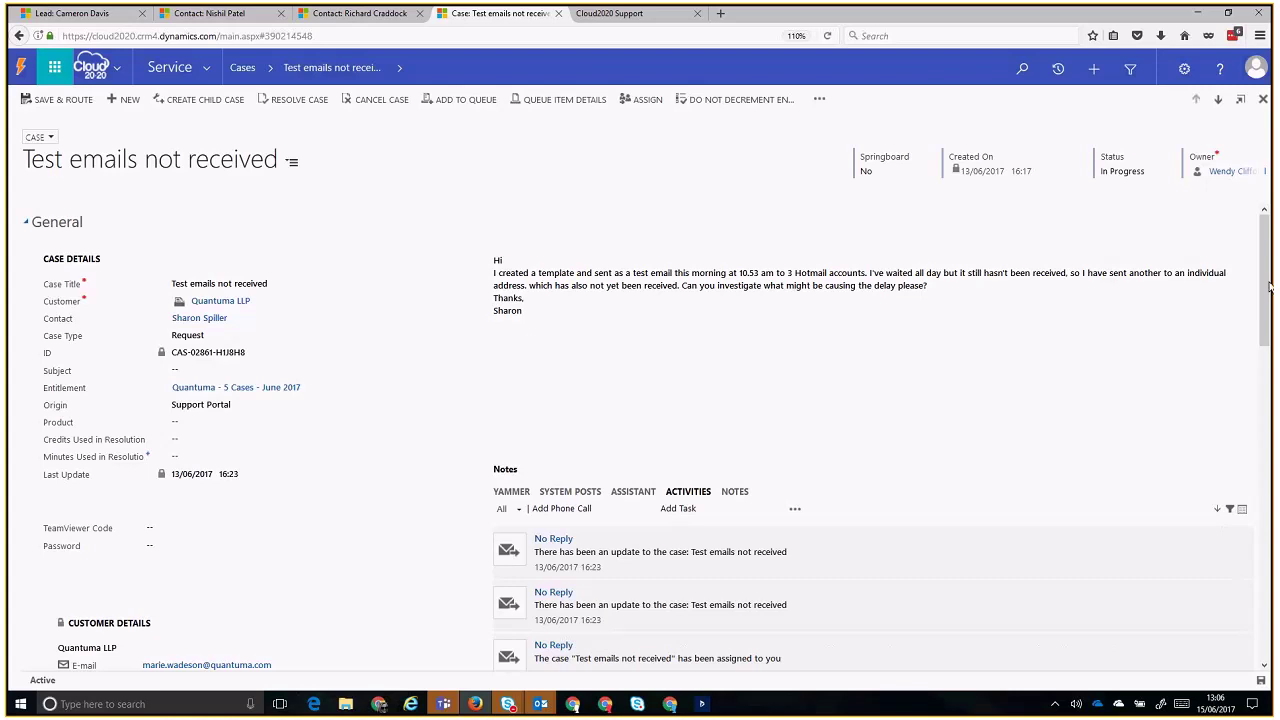
scroll(1251, 224, "down", 1)
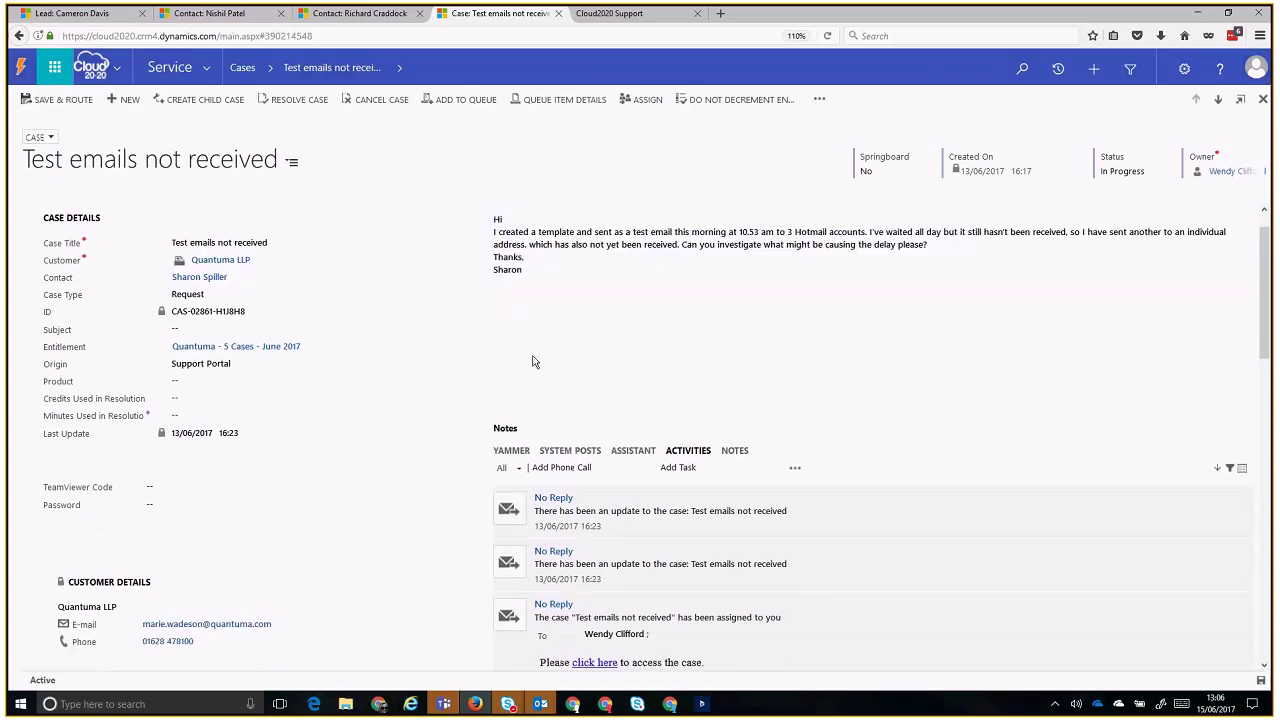
scroll(369, 345, "down", 5)
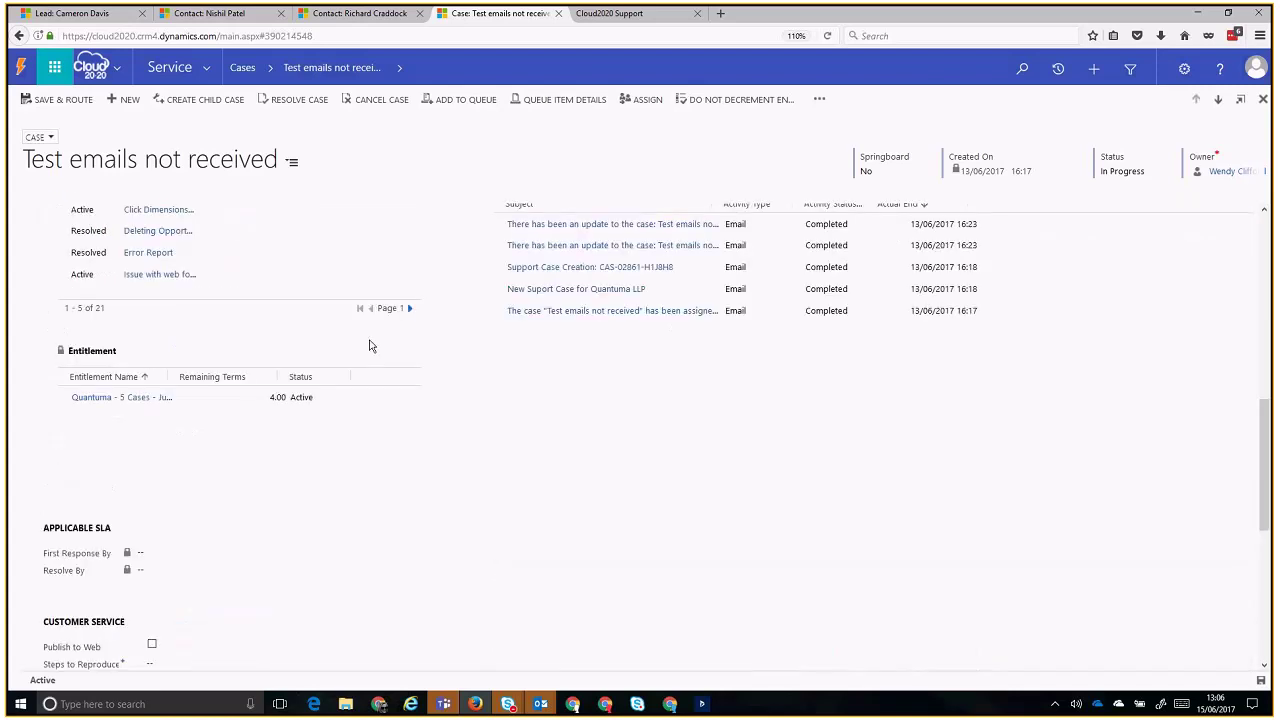
scroll(369, 345, "up", 3)
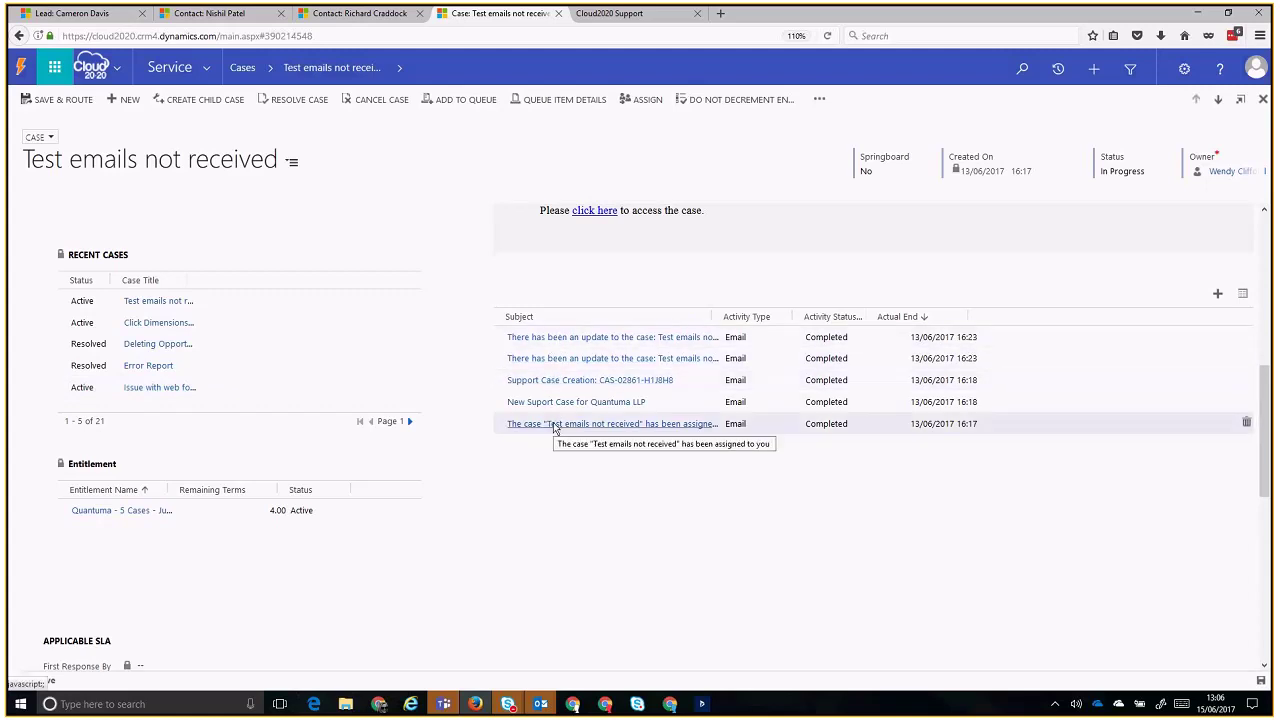
scroll(578, 481, "down", 2)
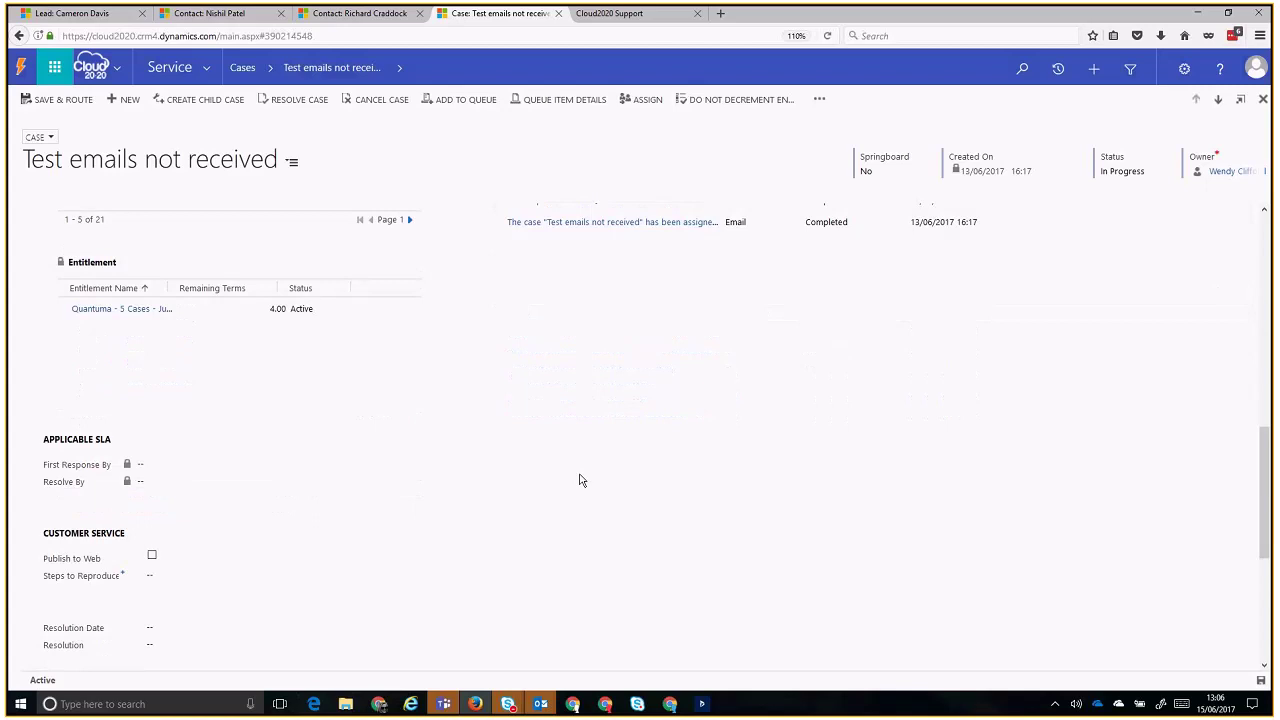
scroll(578, 481, "down", 5)
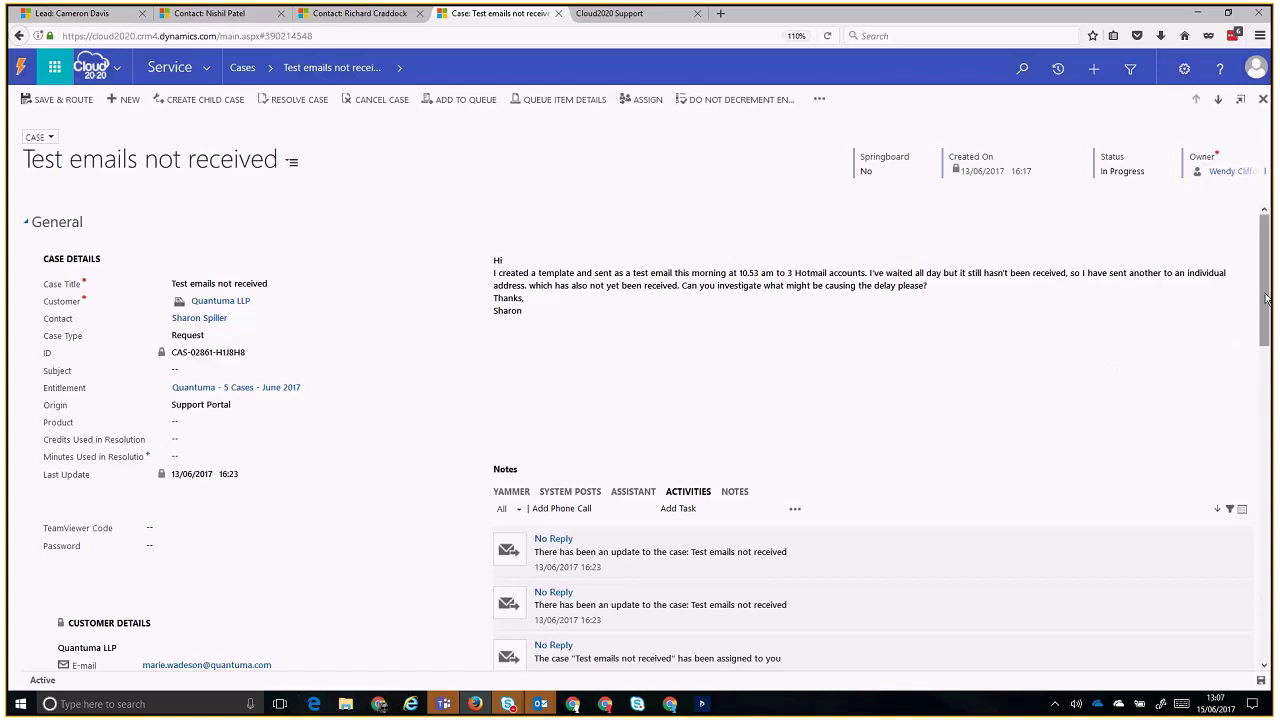
- Return to the Active Cases list via the Cases breadcrumb
left_click_drag(1266, 298, 1267, 299)
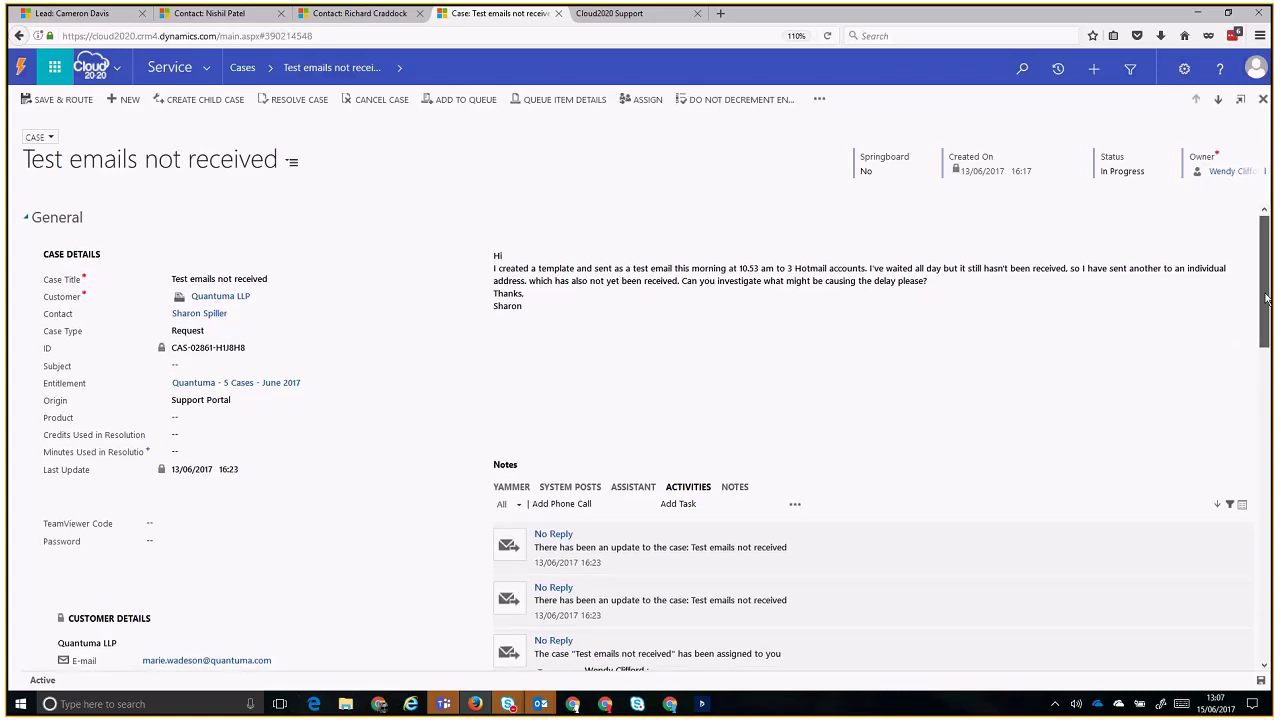
left_click_drag(1266, 298, 1266, 299)
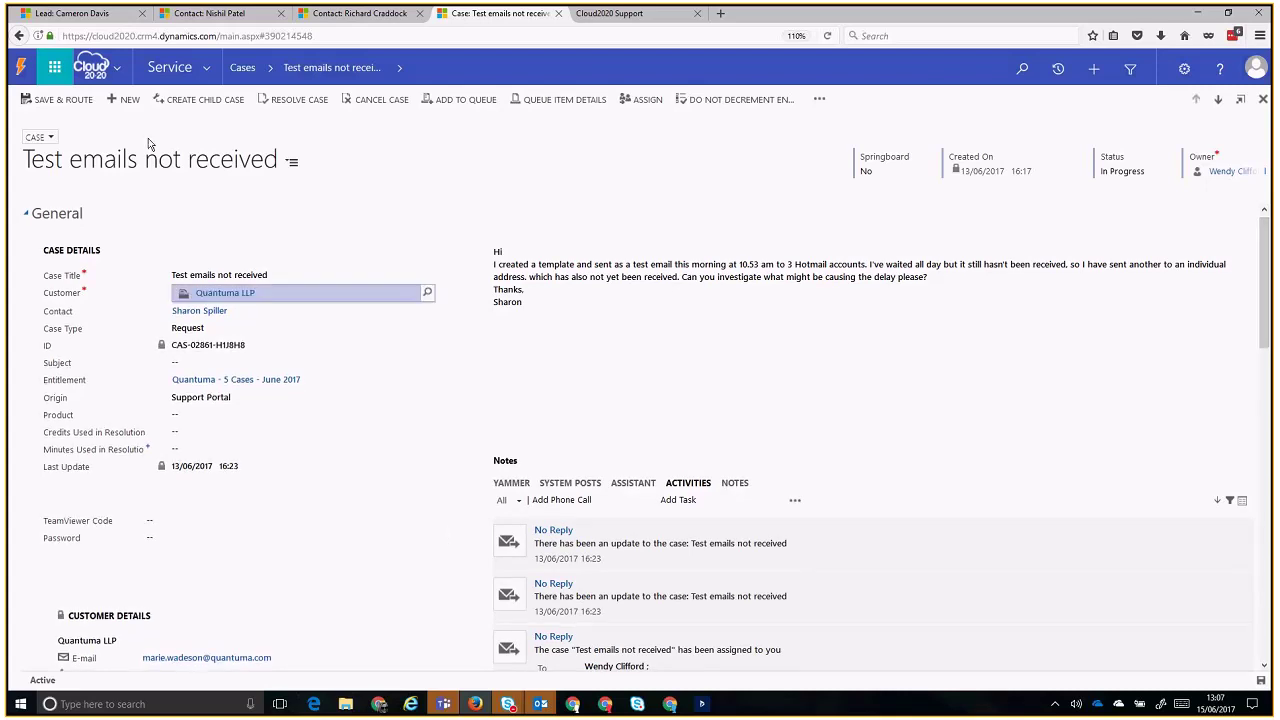
left_click(241, 70)
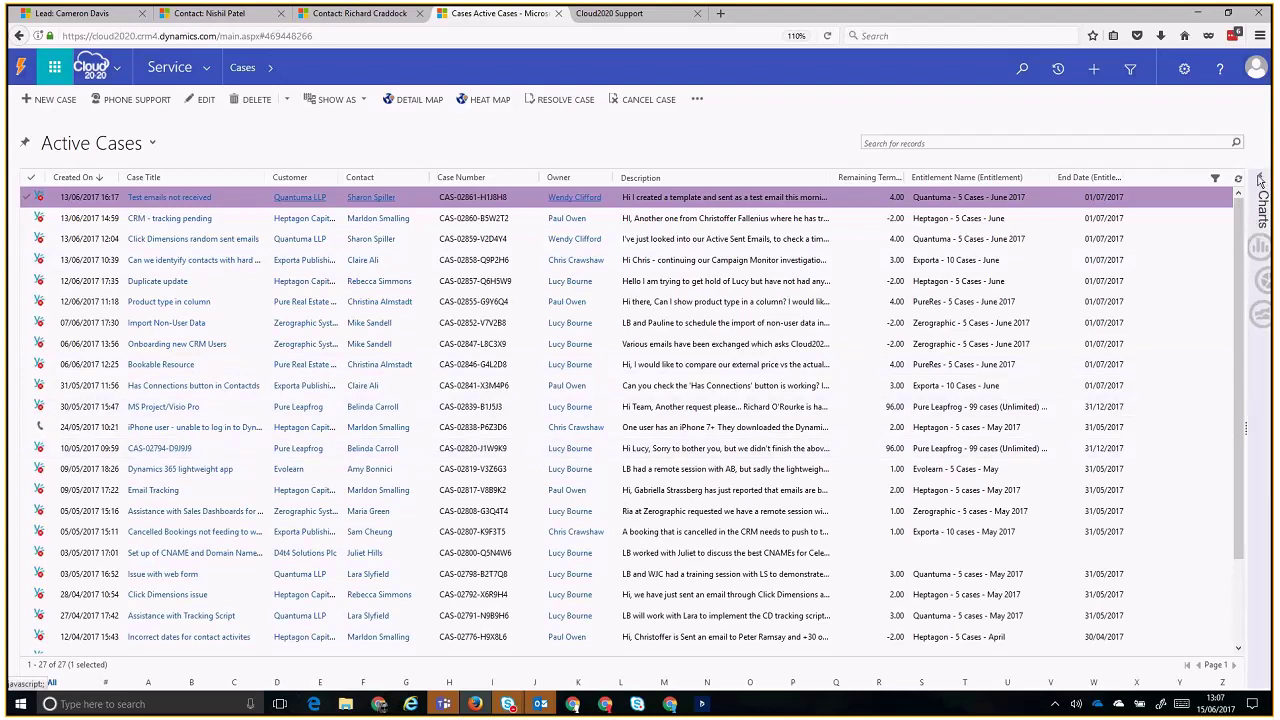
- Show the Active Cases by Agent chart beside the list, then switch to the Dynamics 365 desktop app
left_click(1260, 179)
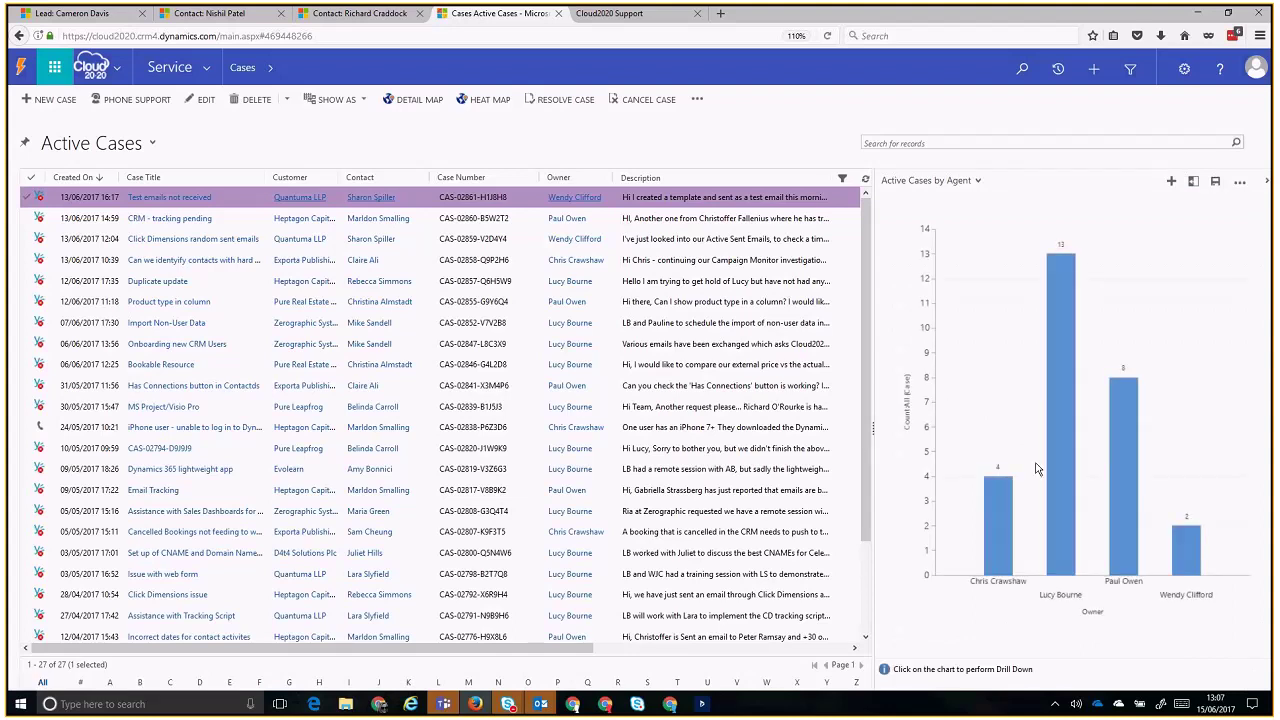
mouse_move(1066, 448)
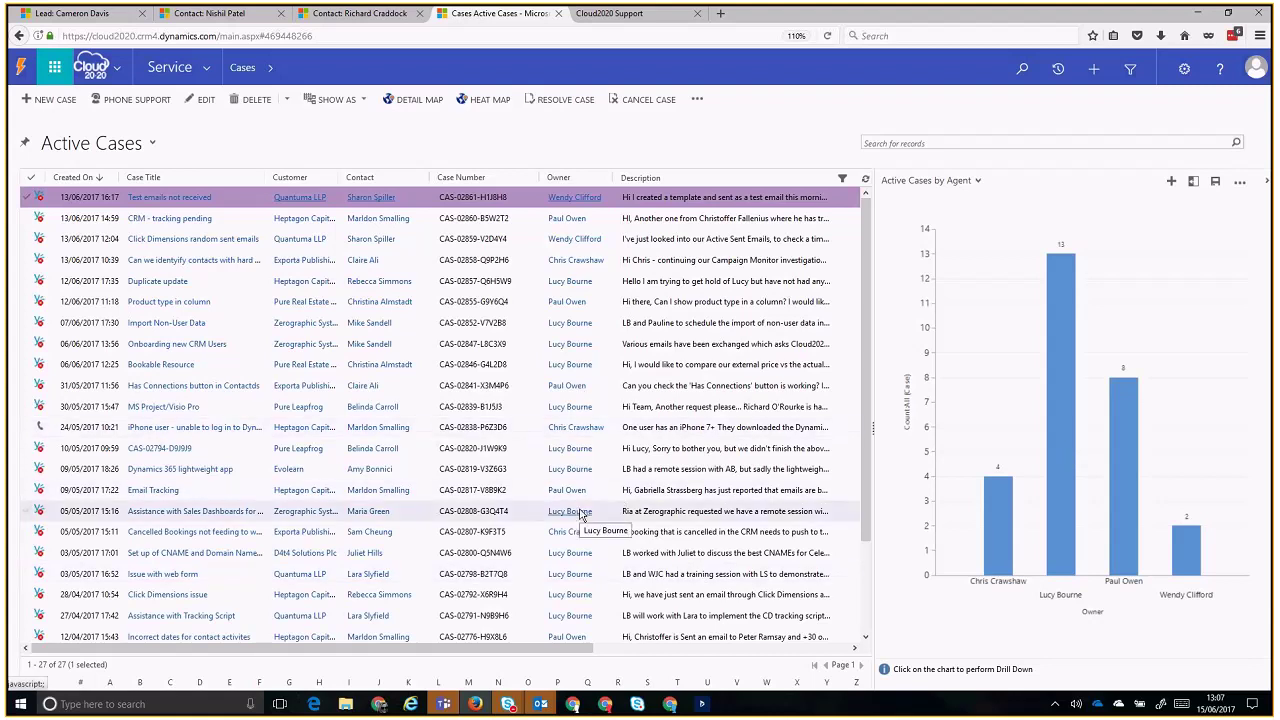
left_click(701, 706)
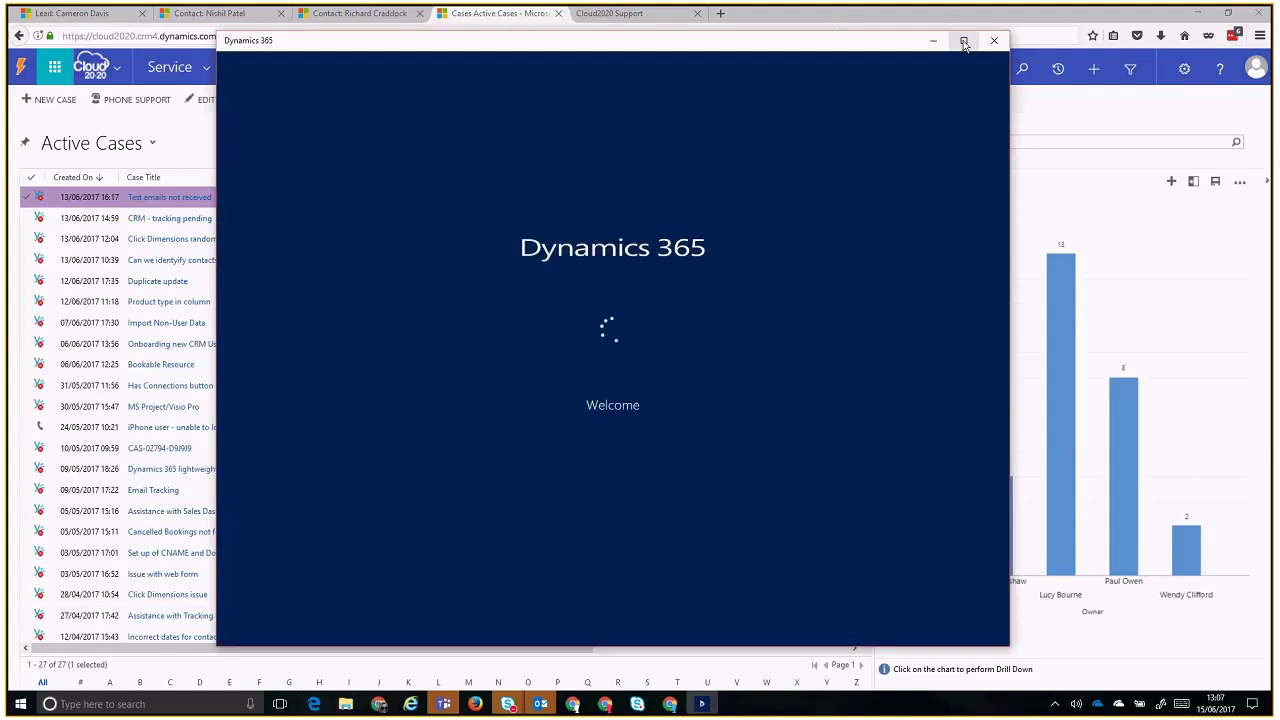
- Maximise and restore the app window, then Reconnect from the red Offline tab
left_click(965, 41)
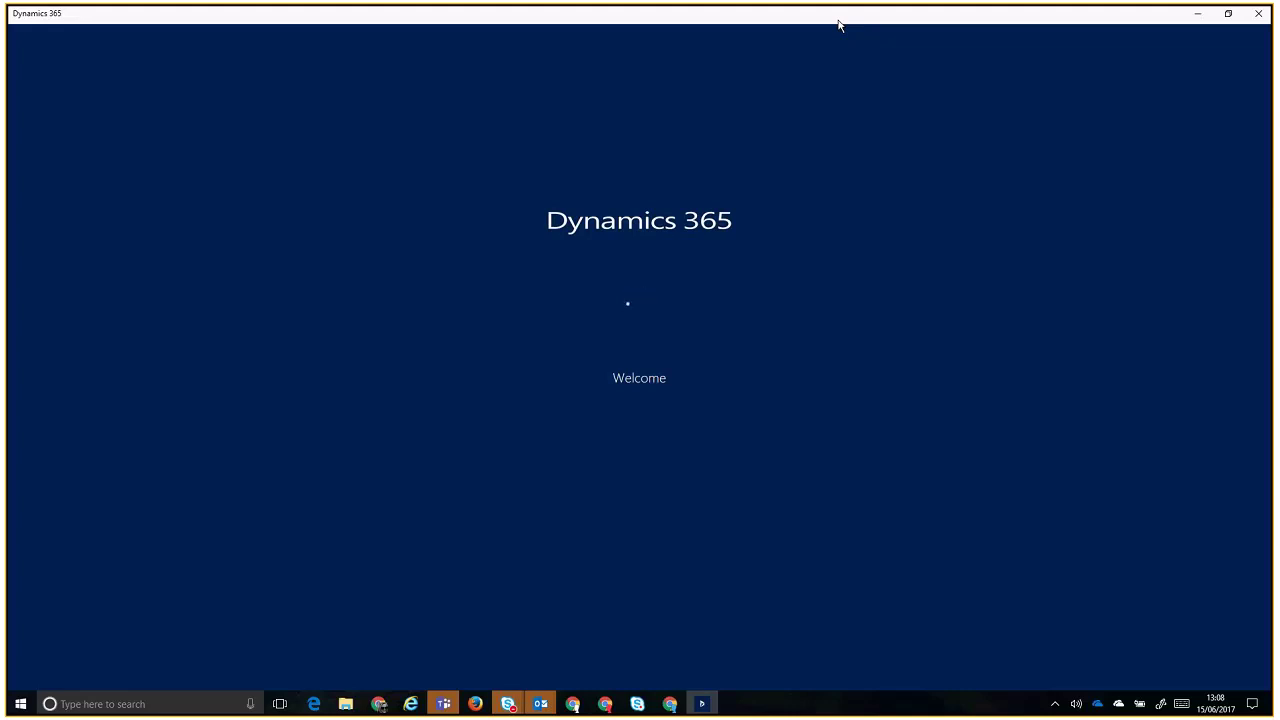
double_click(839, 18)
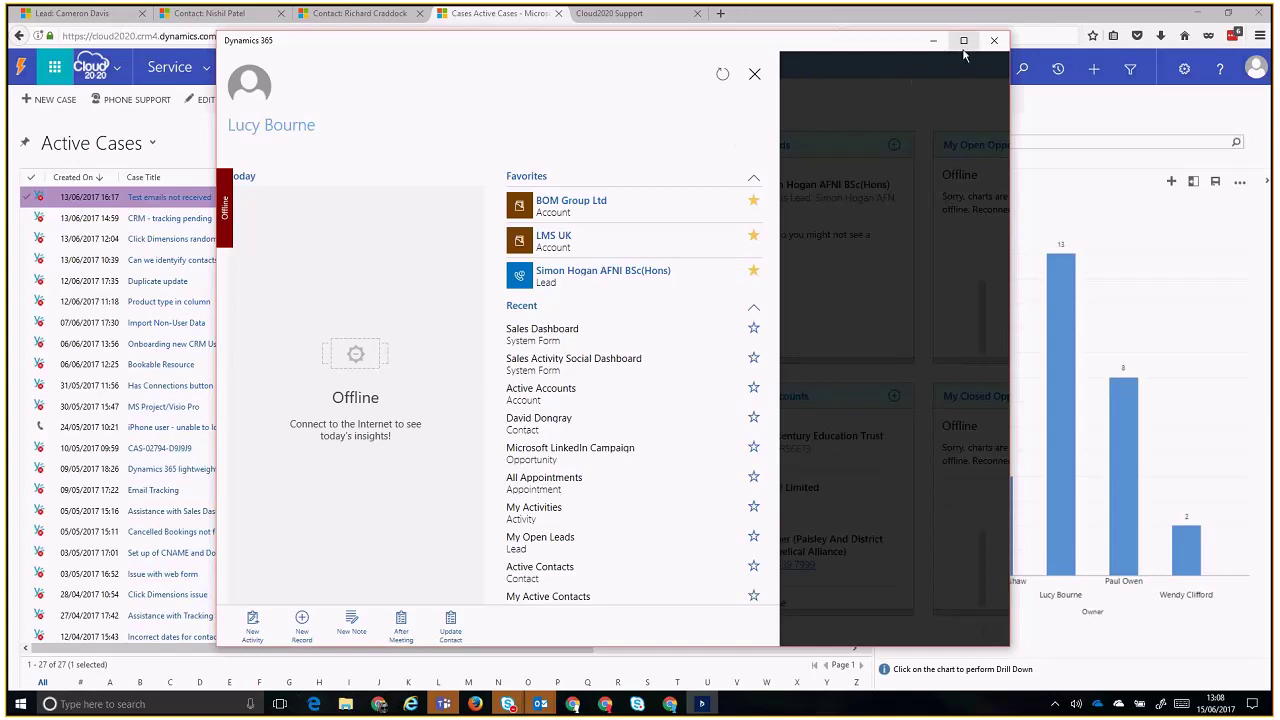
left_click(225, 192)
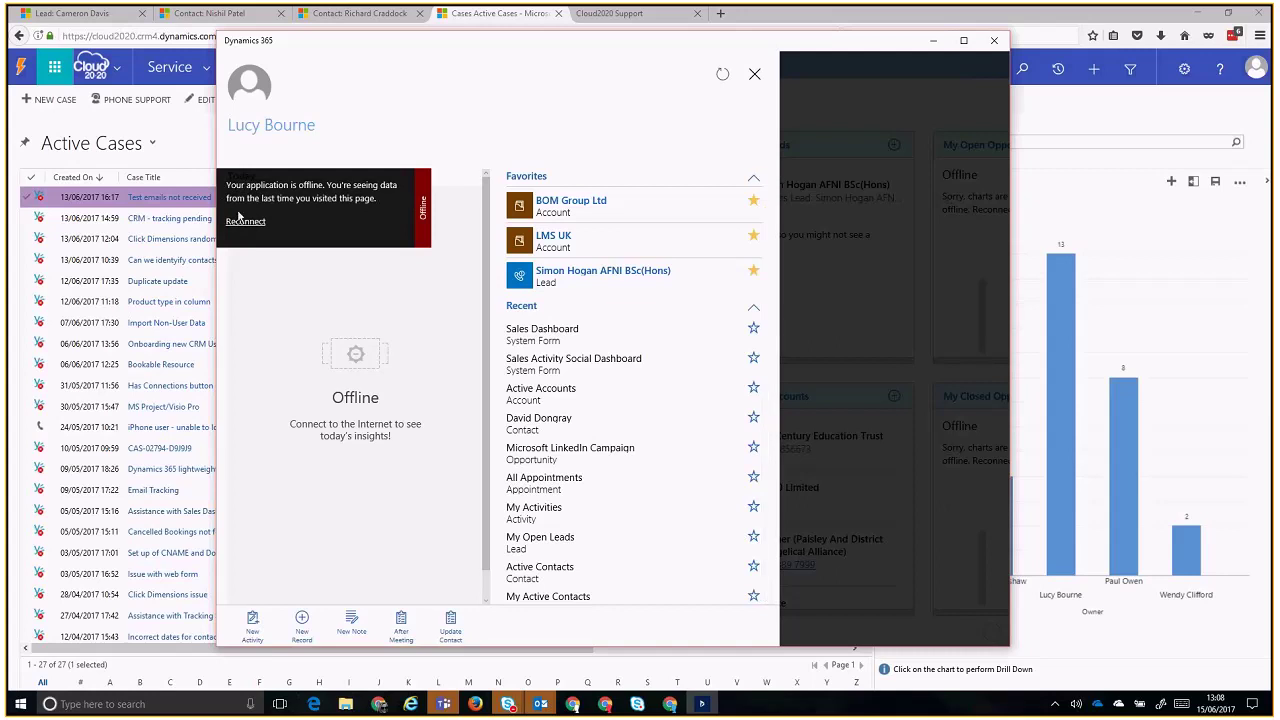
left_click(246, 222)
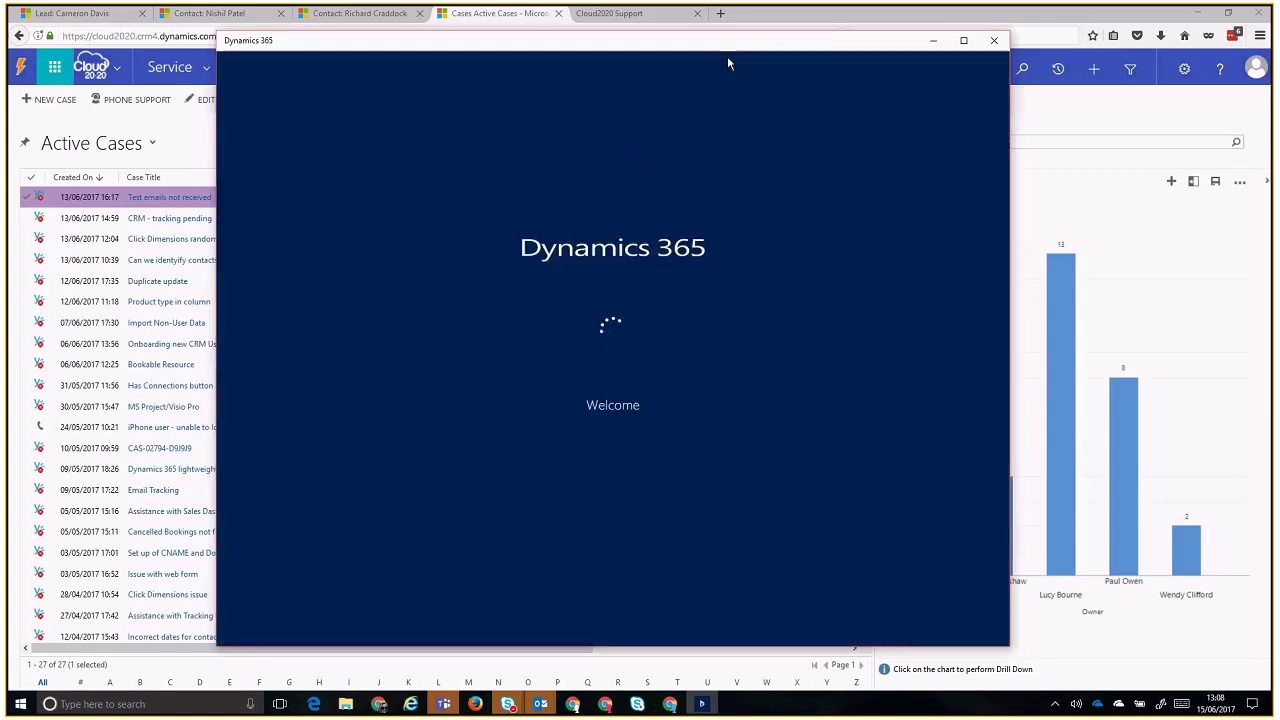
- Move and narrow the app window, scroll the Favorites/Recent list, and close the start panel
left_click_drag(700, 47, 674, 55)
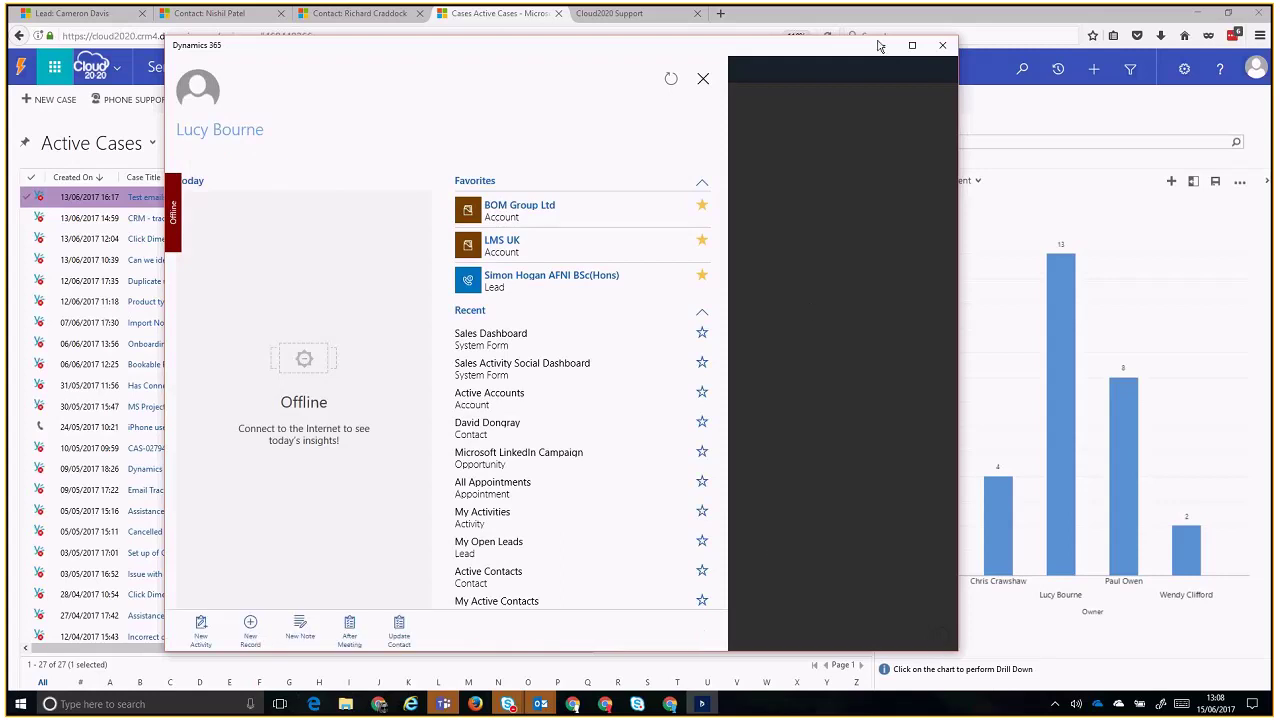
left_click_drag(958, 94, 1175, 138)
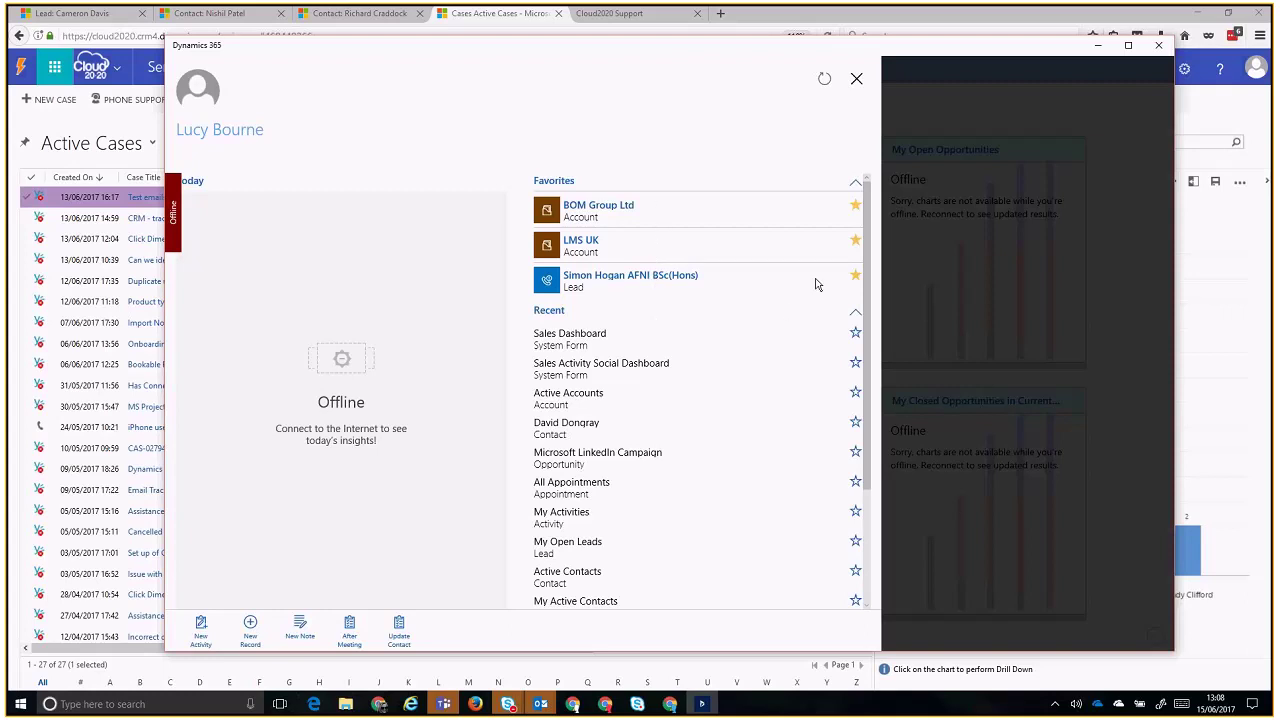
scroll(863, 250, "down", 1)
scroll(865, 240, "up", 1)
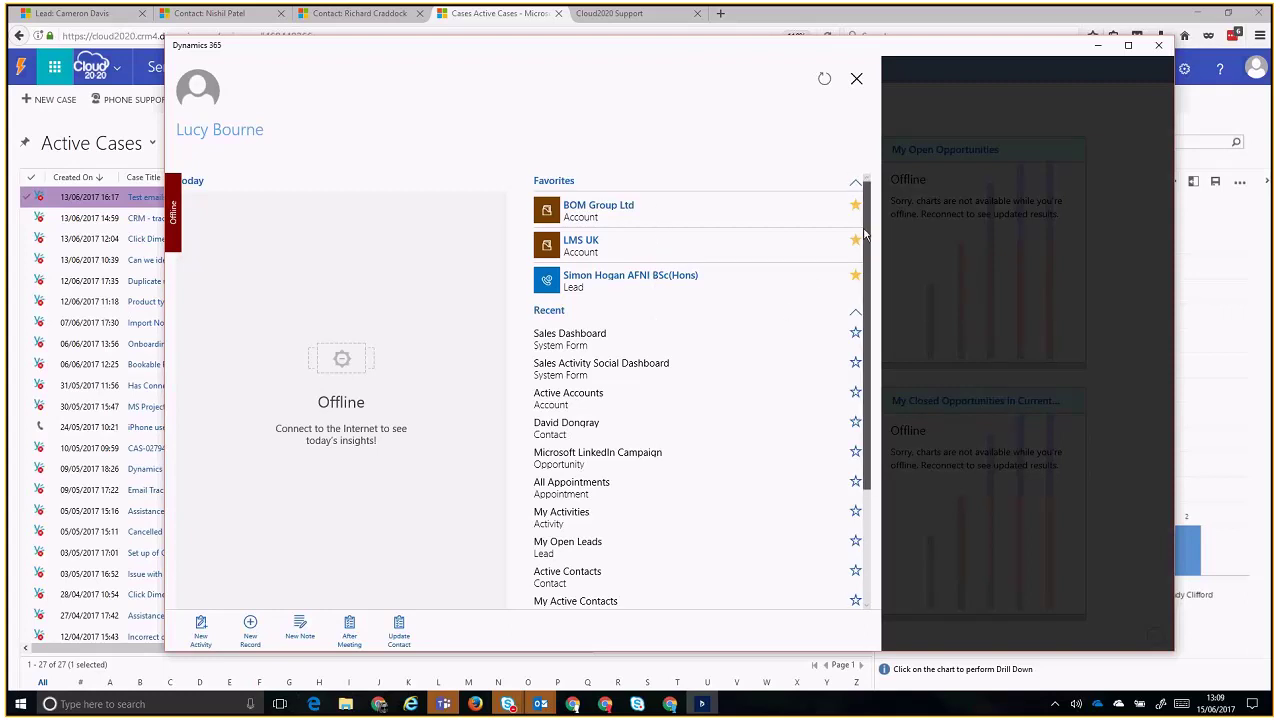
scroll(865, 245, "down", 3)
scroll(864, 258, "up", 3)
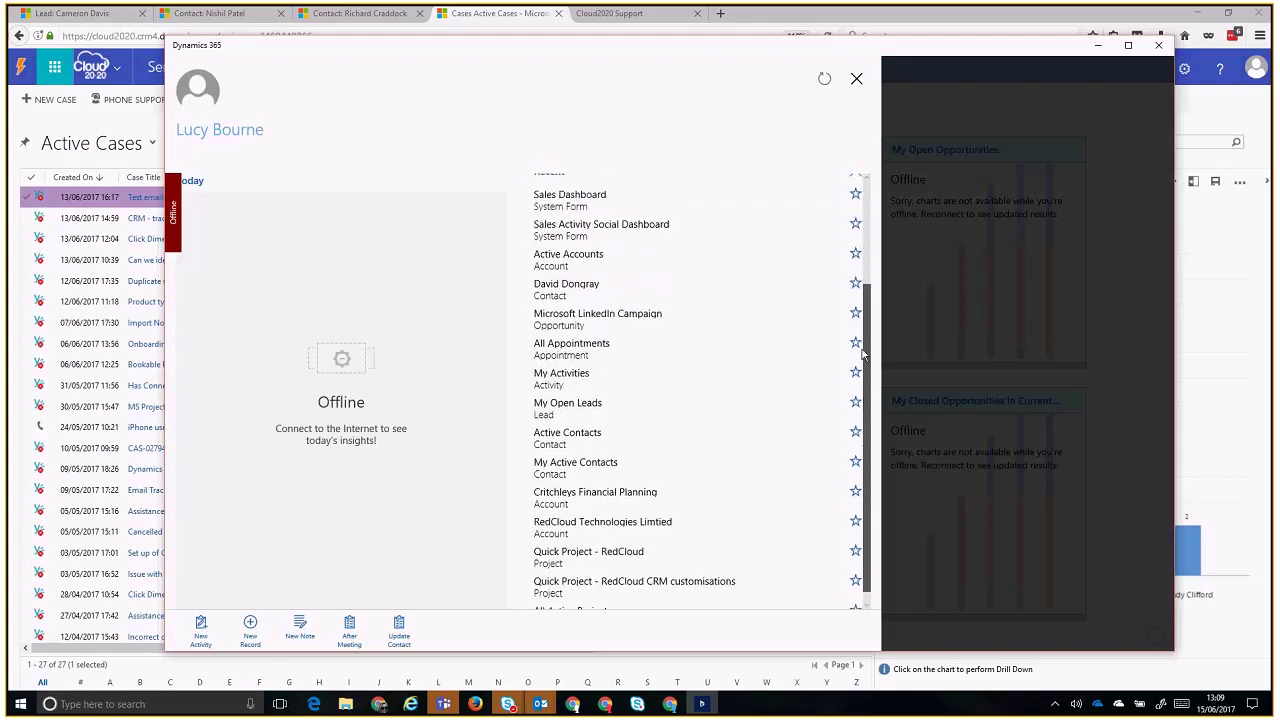
scroll(863, 262, "up", 1)
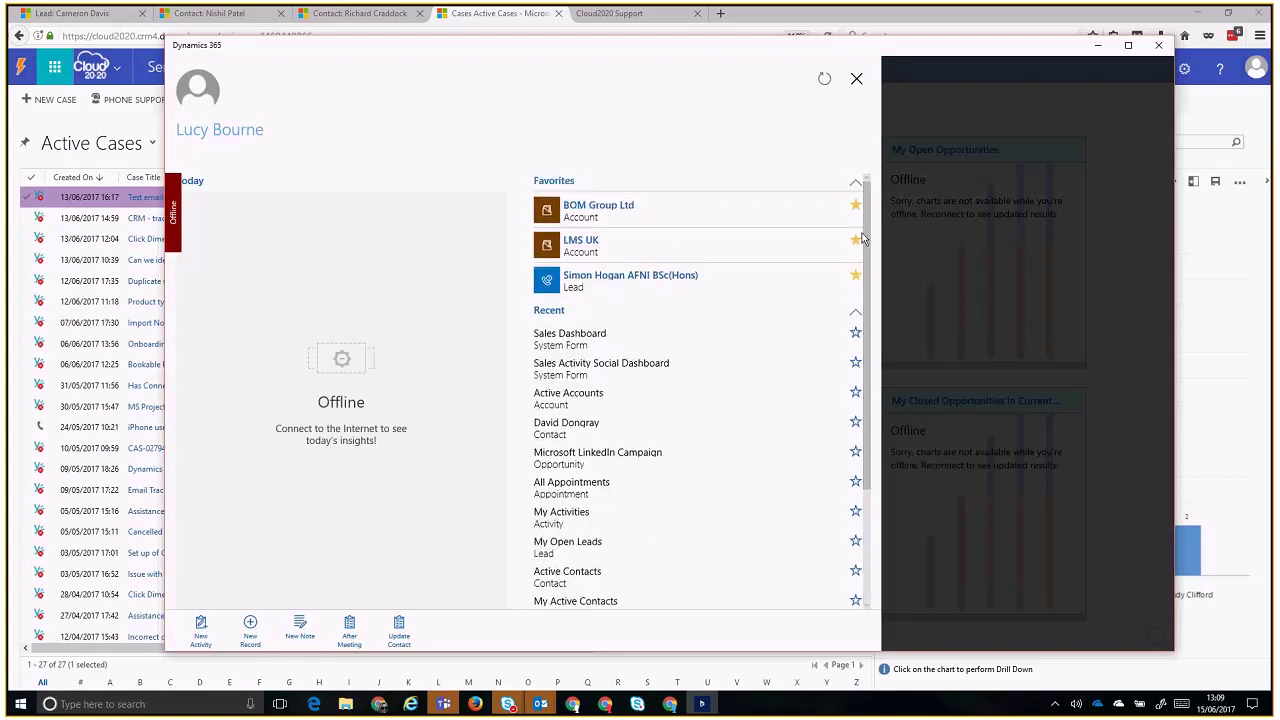
left_click(856, 79)
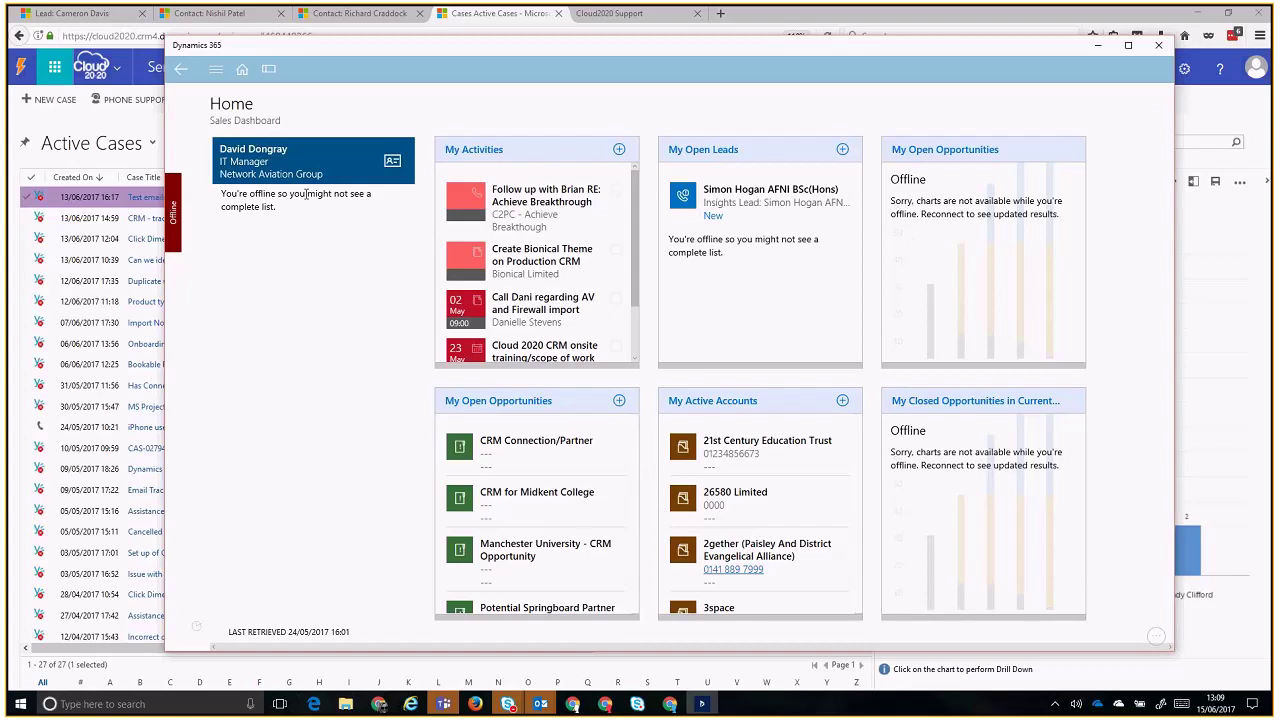
- Go to the Opportunities area from the navigation menu
scroll(634, 280, "down", 1)
scroll(634, 271, "up", 1)
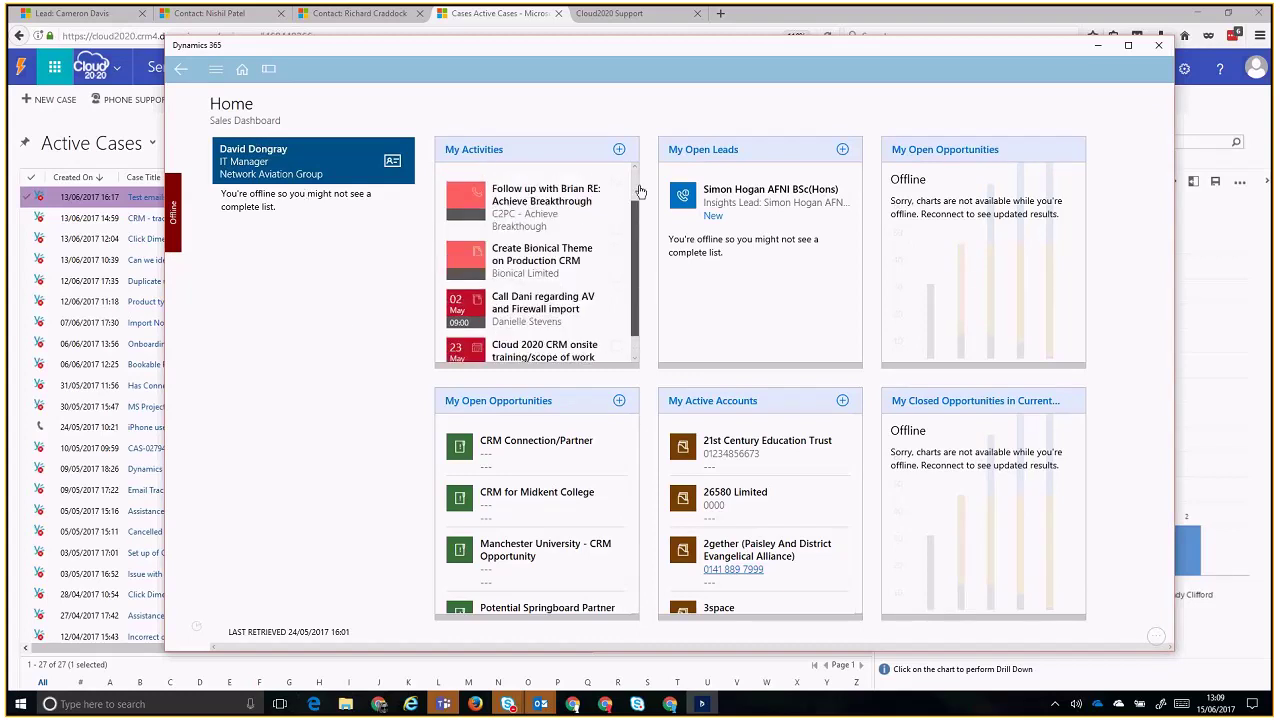
left_click(216, 74)
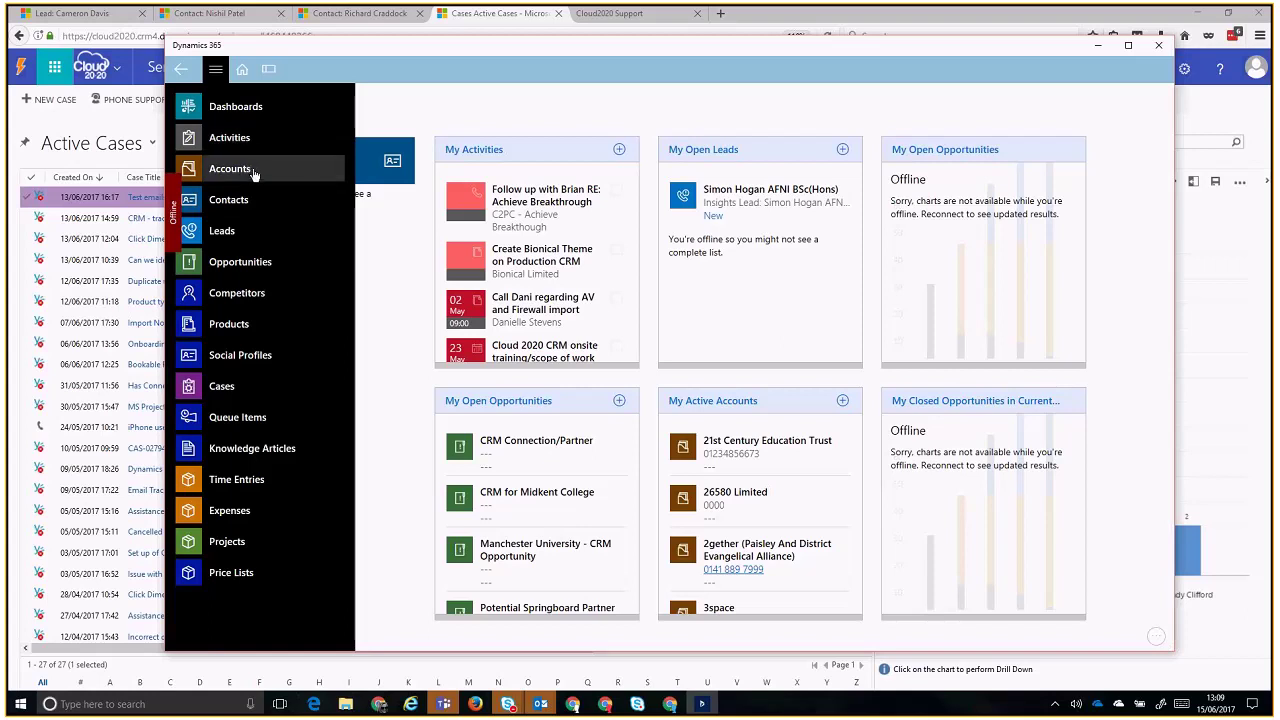
left_click(241, 263)
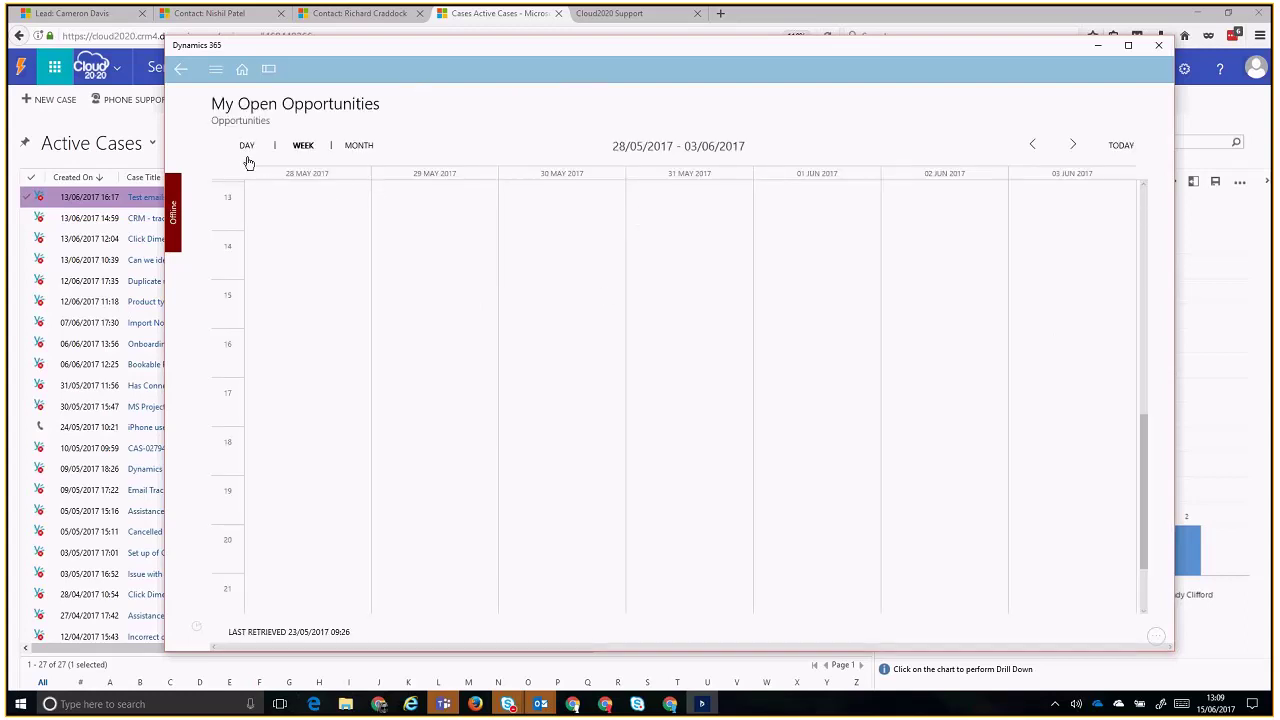
- Display My Open Opportunities as a Read-only Grid
left_click(248, 148)
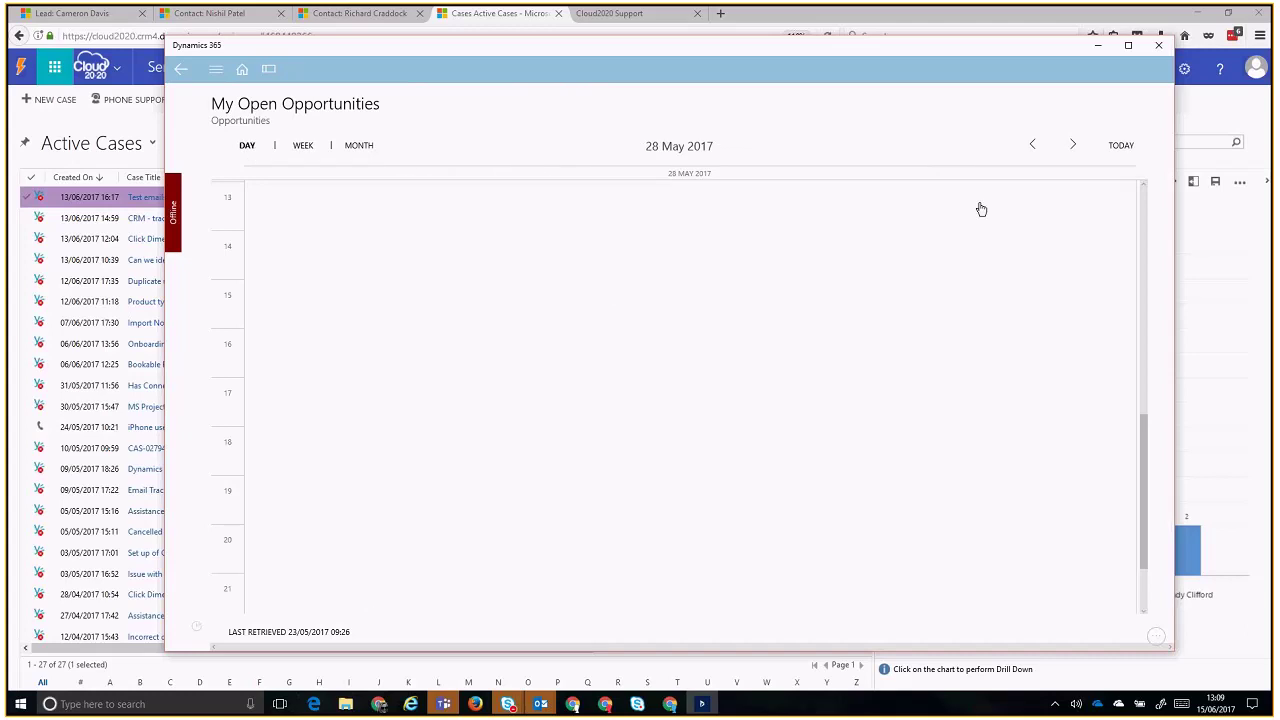
left_click(1140, 628)
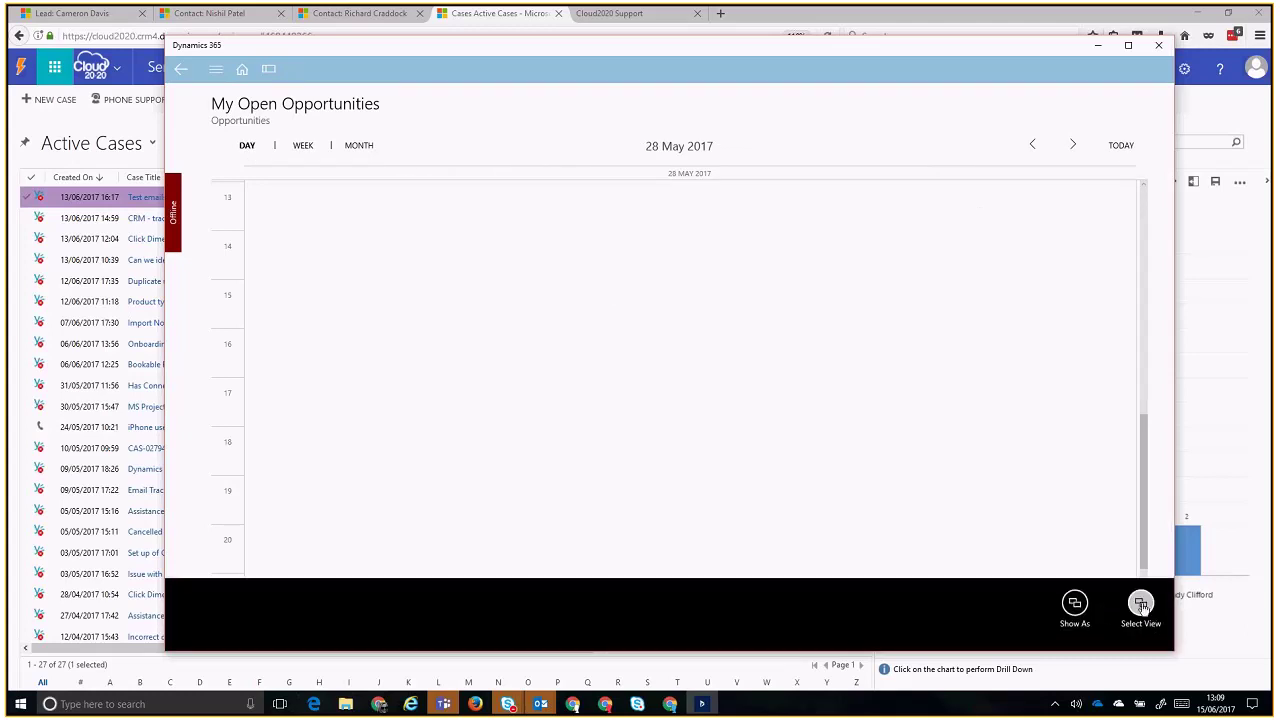
left_click(1142, 606)
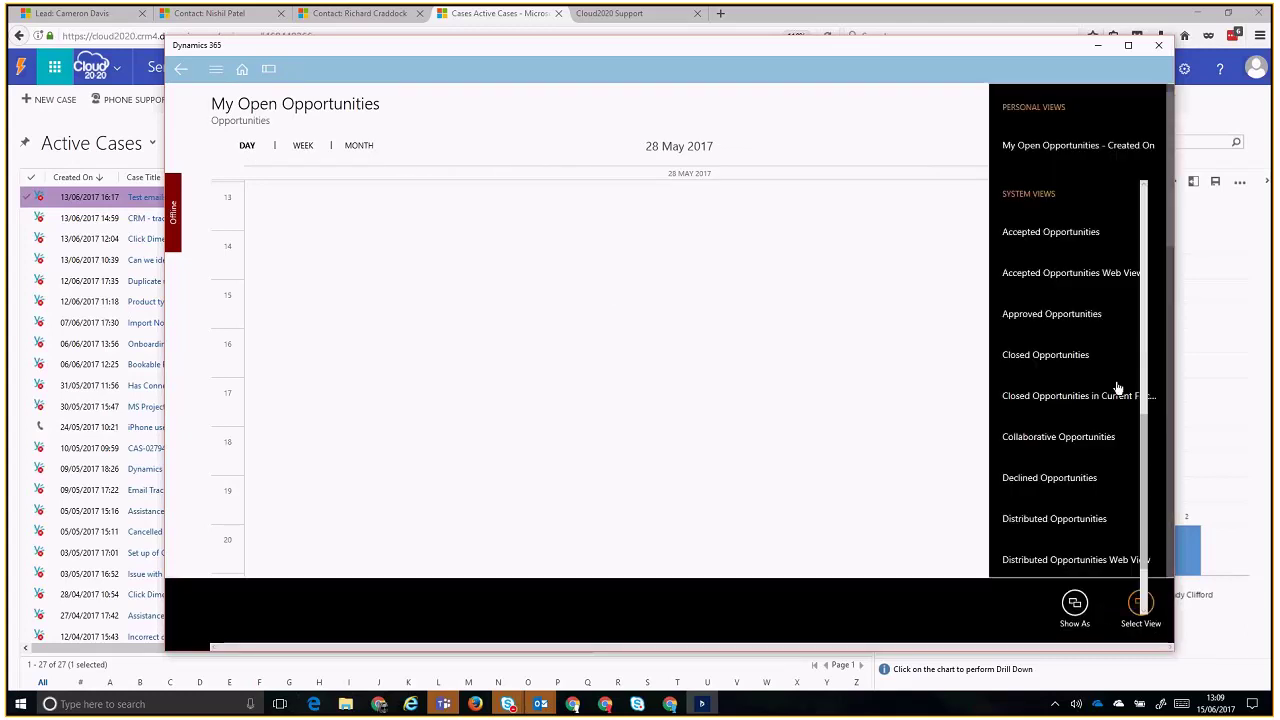
left_click(1080, 600)
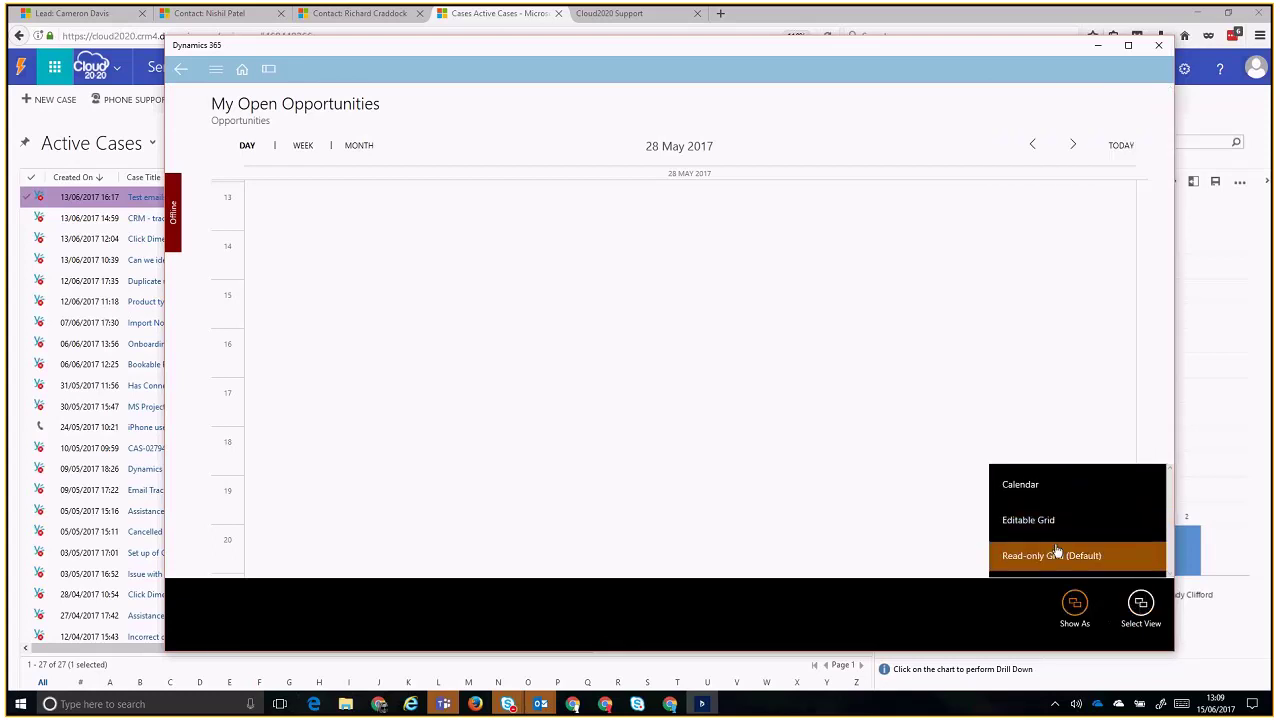
left_click(1056, 555)
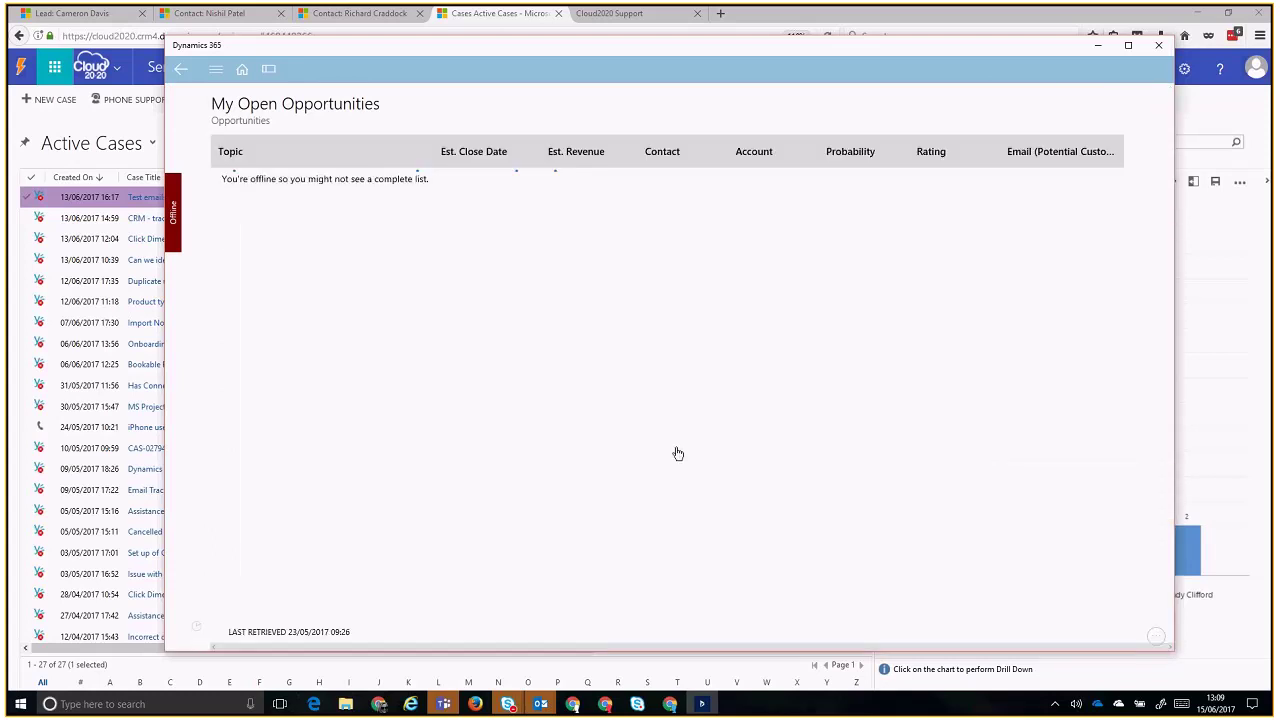
- Open the CRM Connection/Partner opportunity from the grid
scroll(449, 292, "down", 3)
scroll(449, 292, "up", 3)
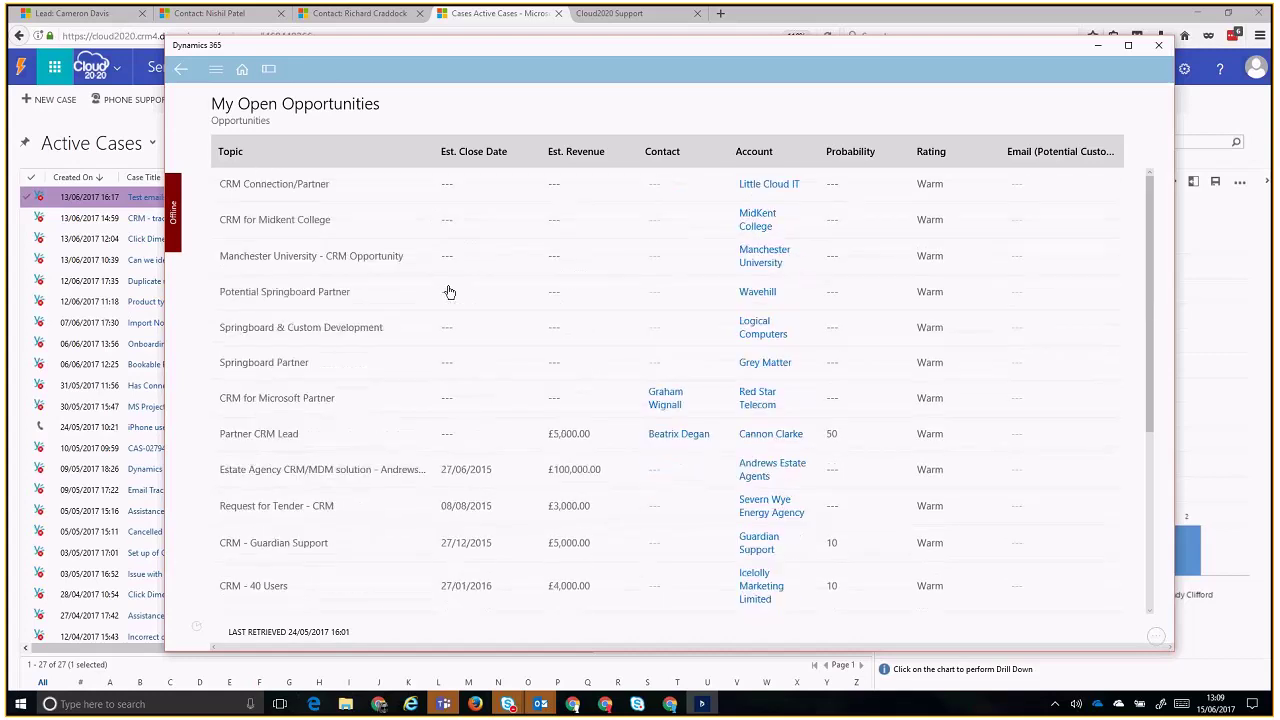
left_click(353, 190)
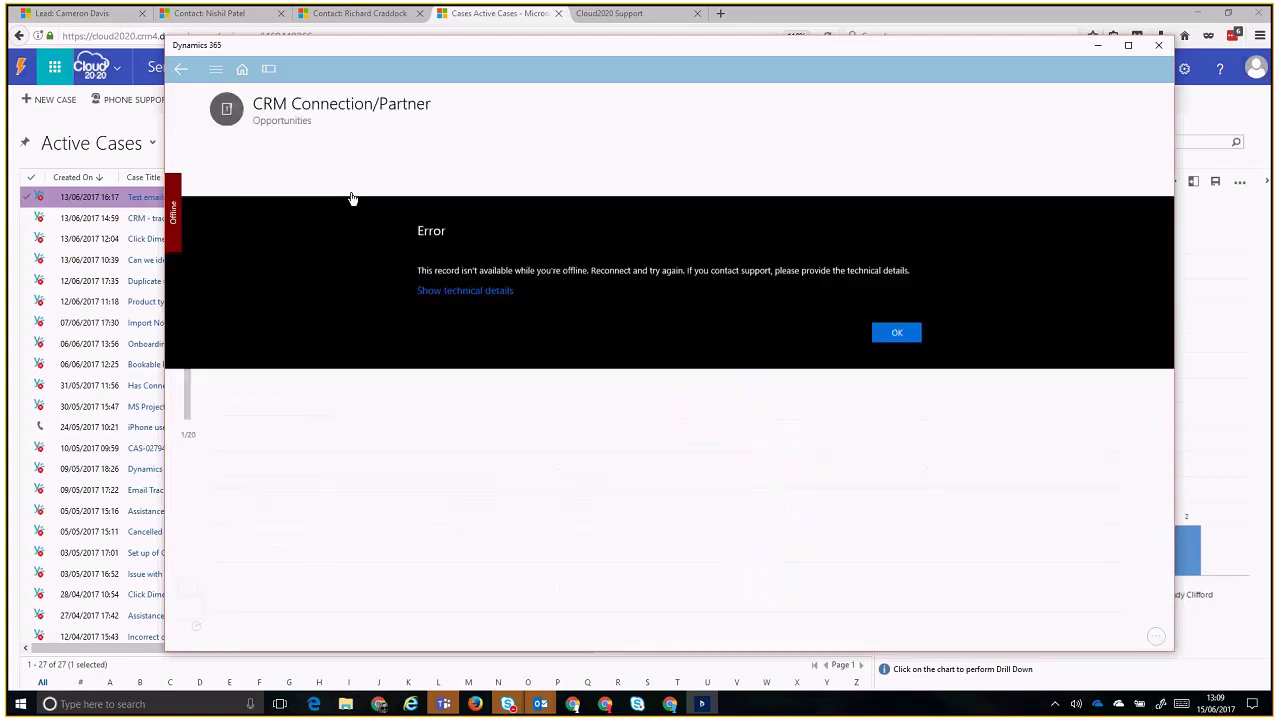
- Try the linked Little Cloud IT account, dismiss the offline errors, and return Home
left_click(895, 341)
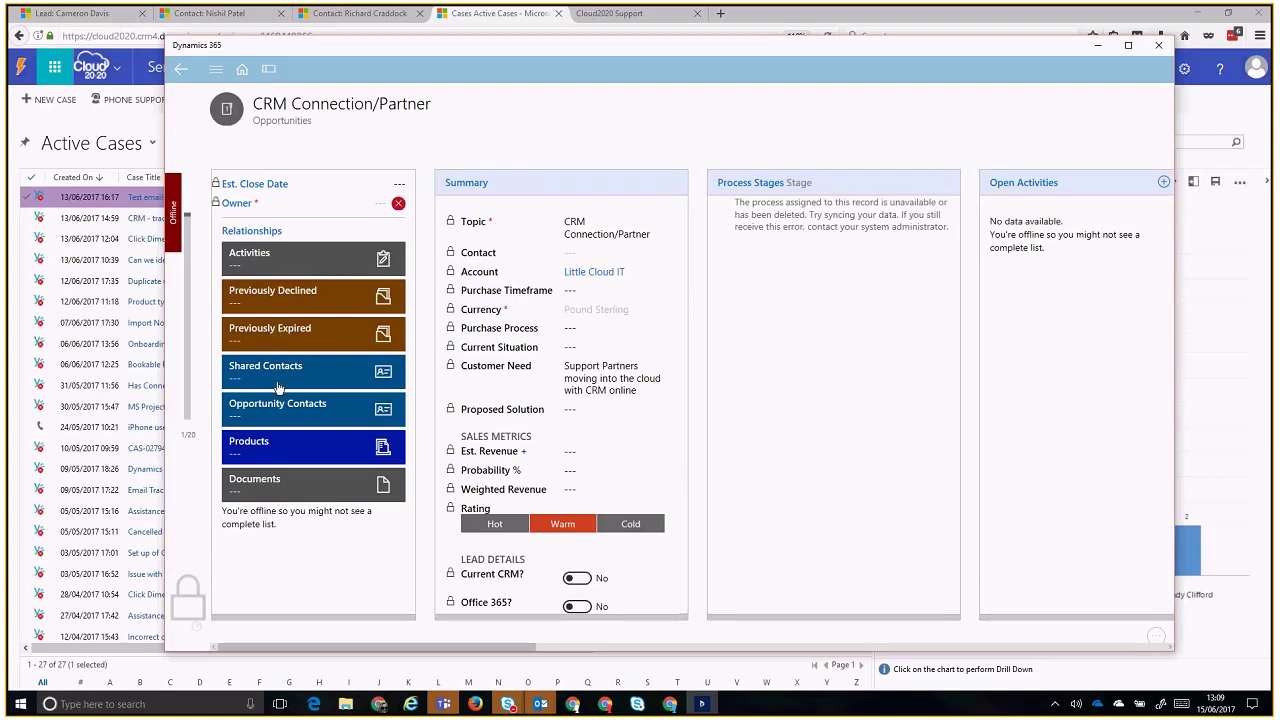
left_click(601, 277)
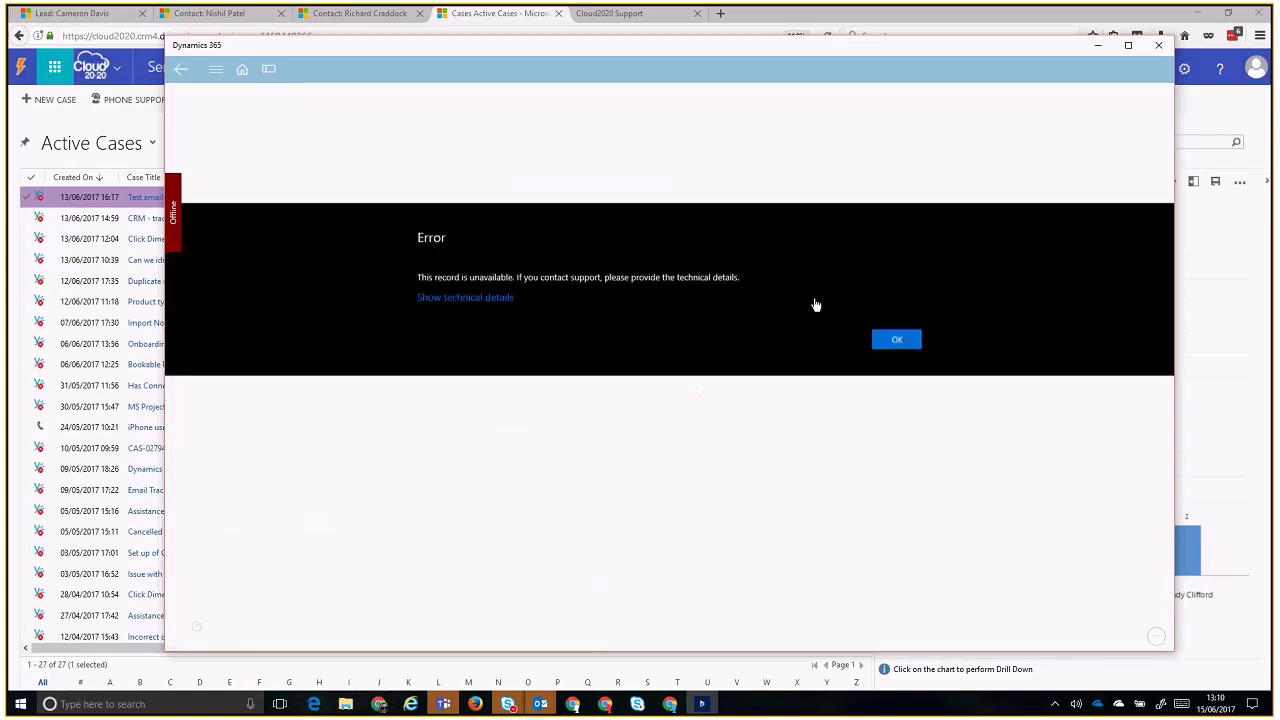
left_click(896, 341)
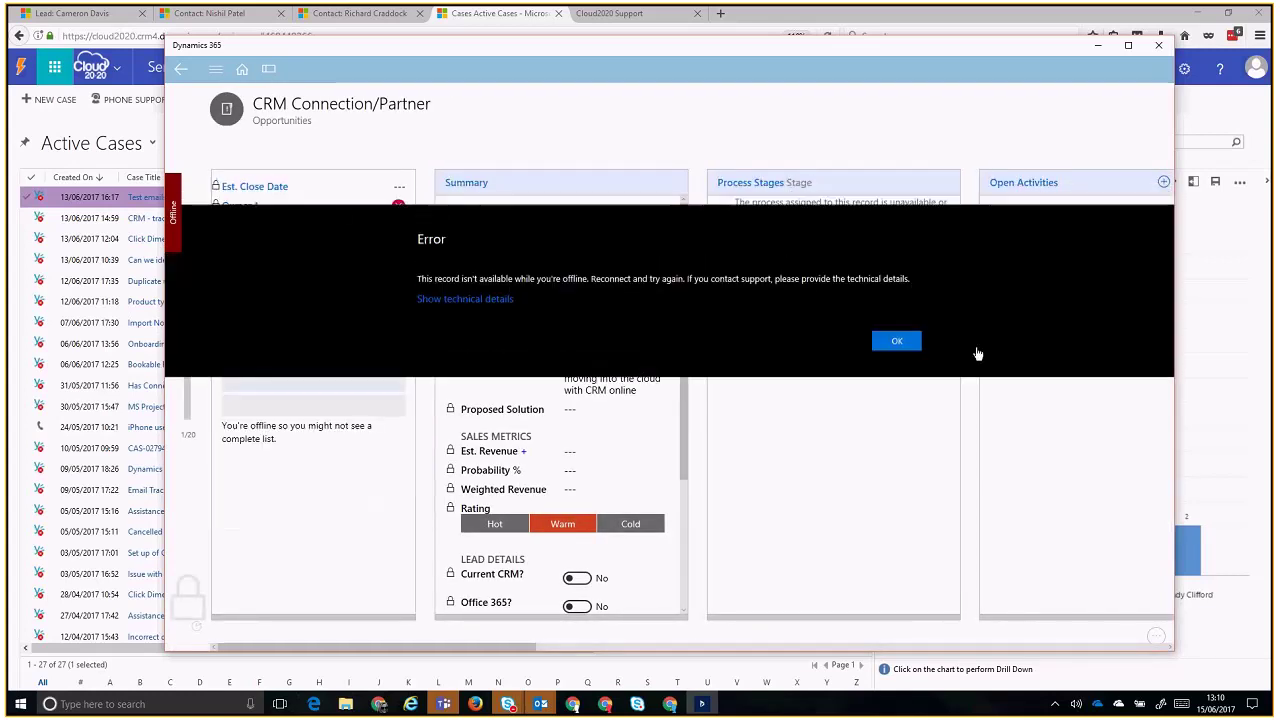
left_click(914, 343)
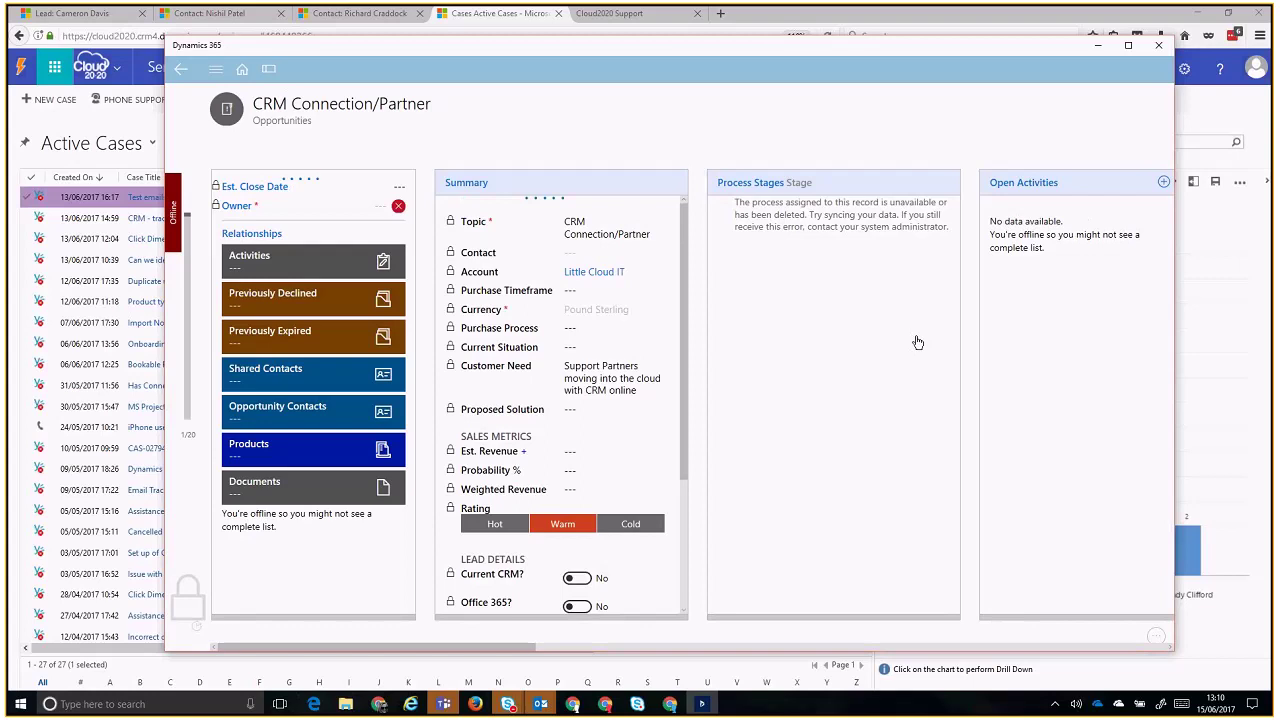
left_click(245, 72)
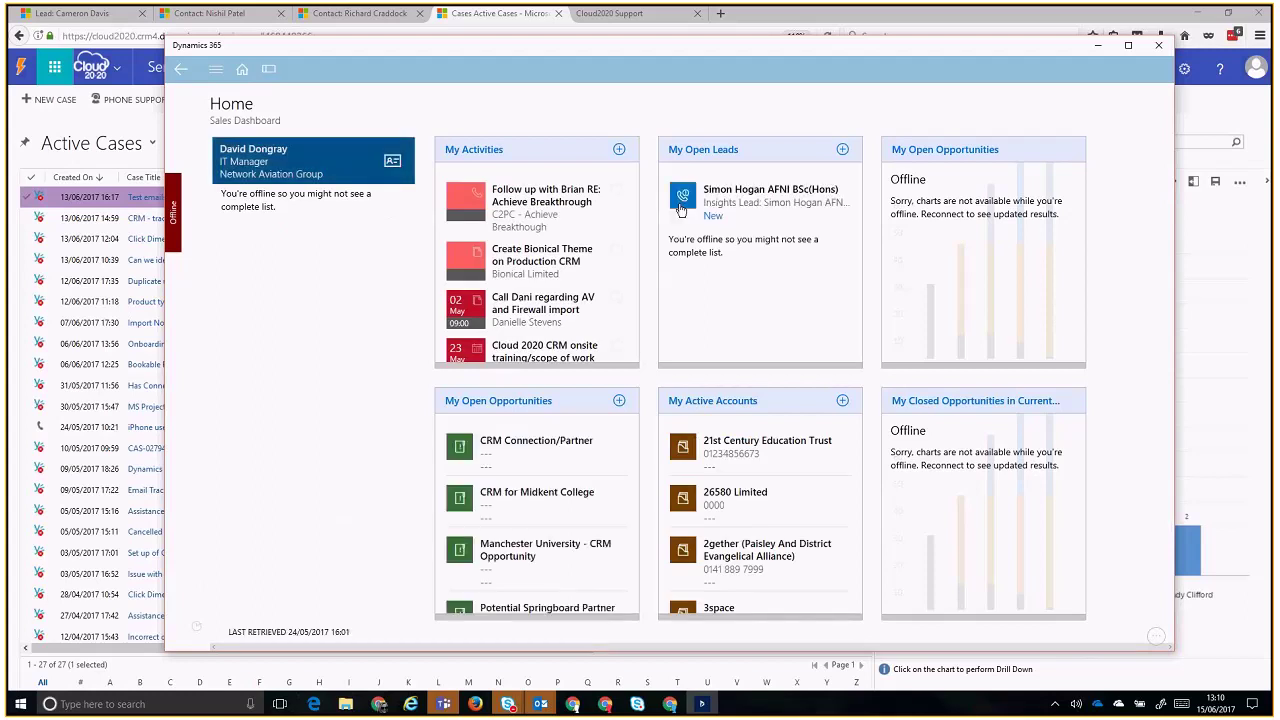
left_click(768, 210)
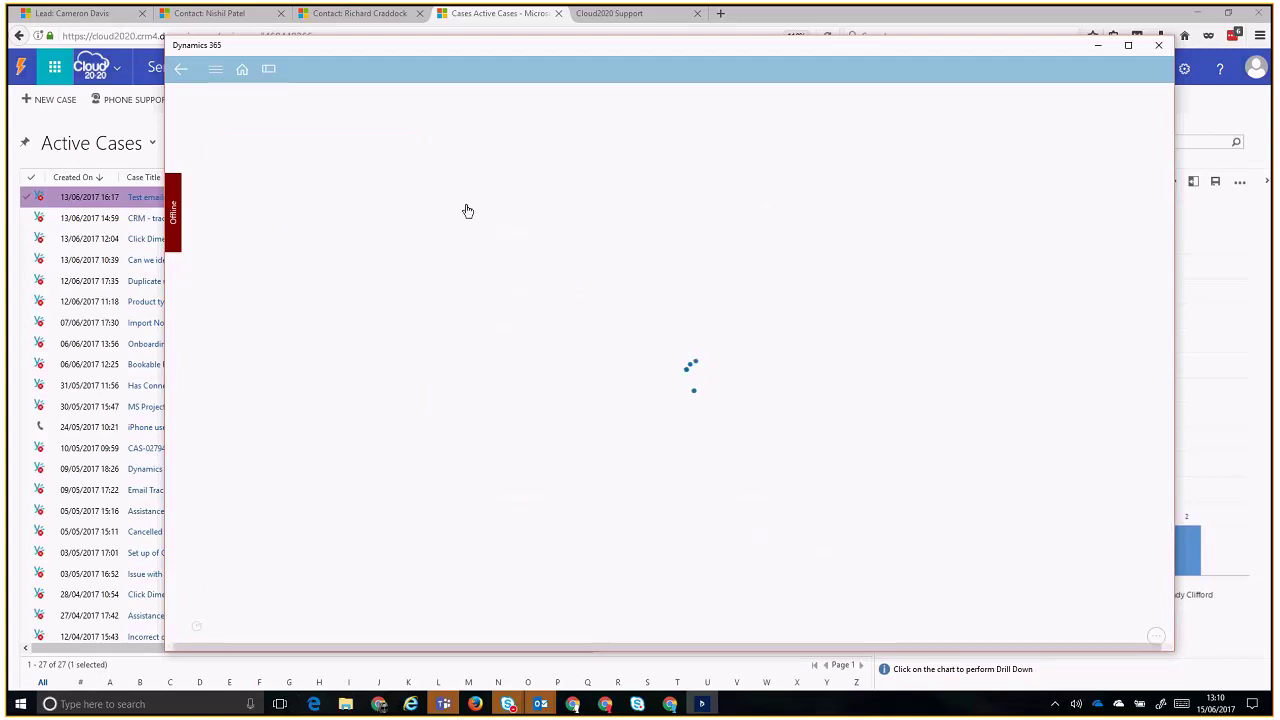
left_click(900, 334)
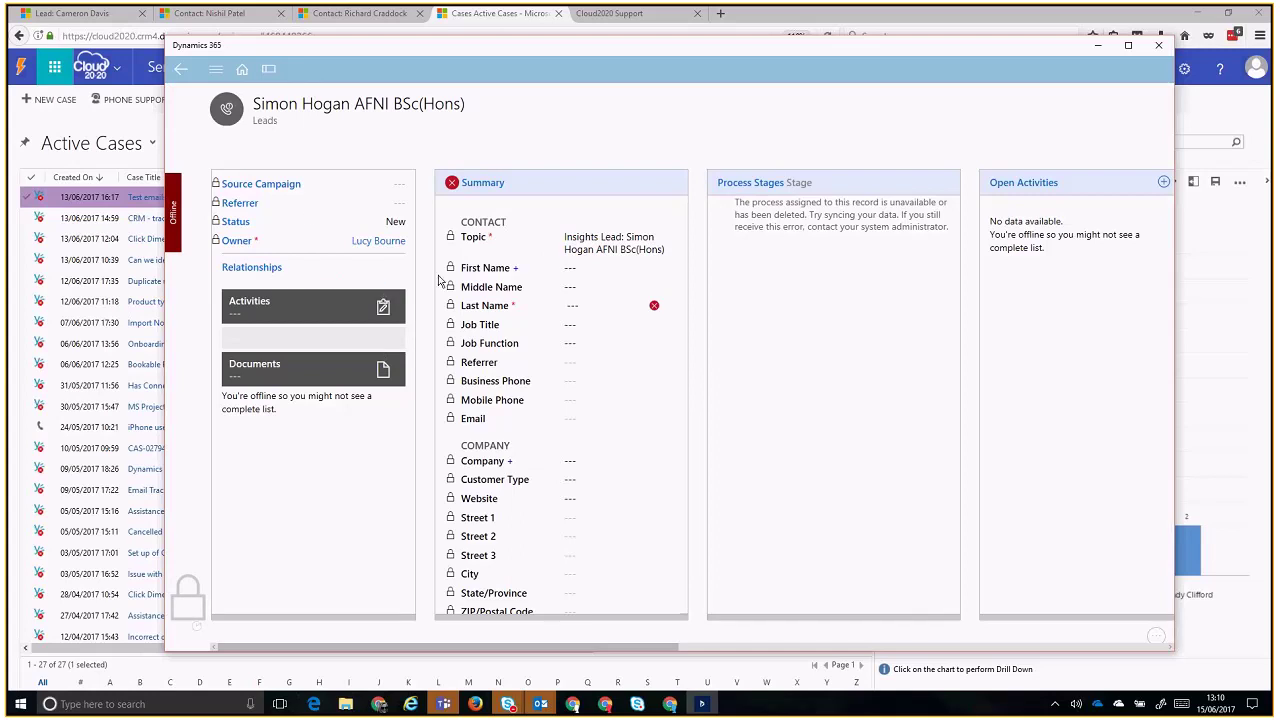
scroll(670, 230, "down", 1)
scroll(673, 210, "up", 1)
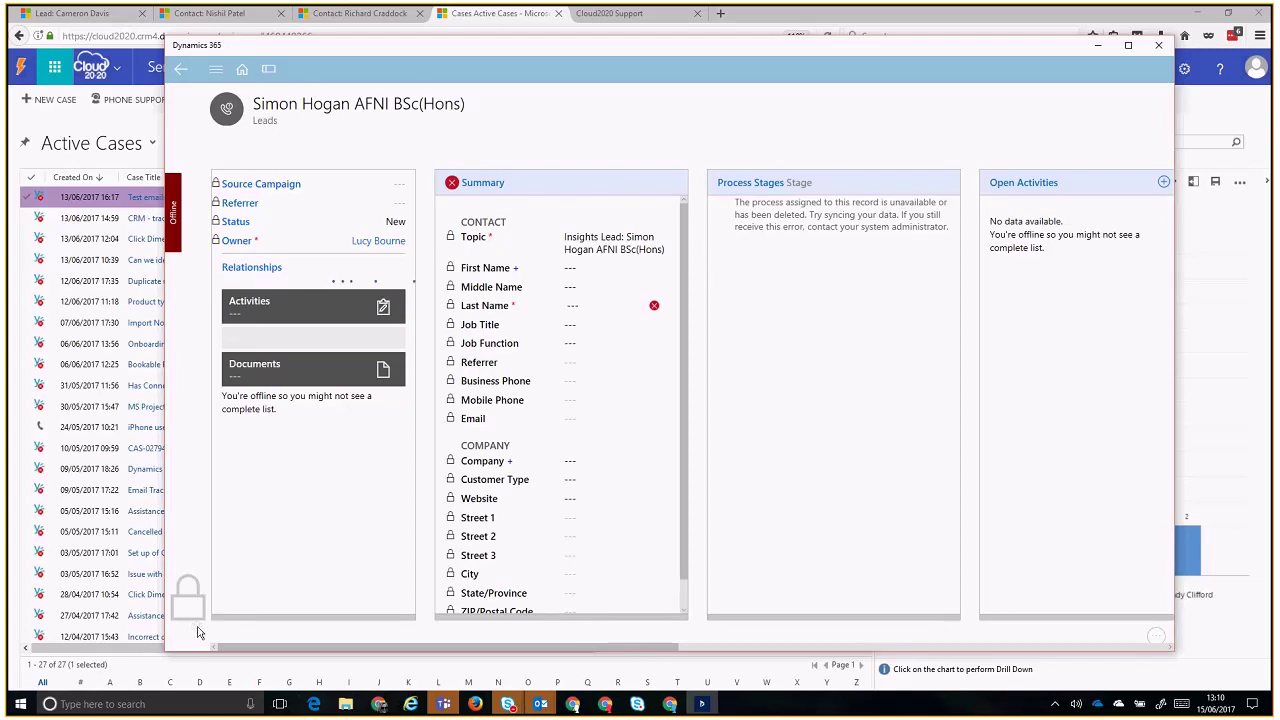
left_click(242, 68)
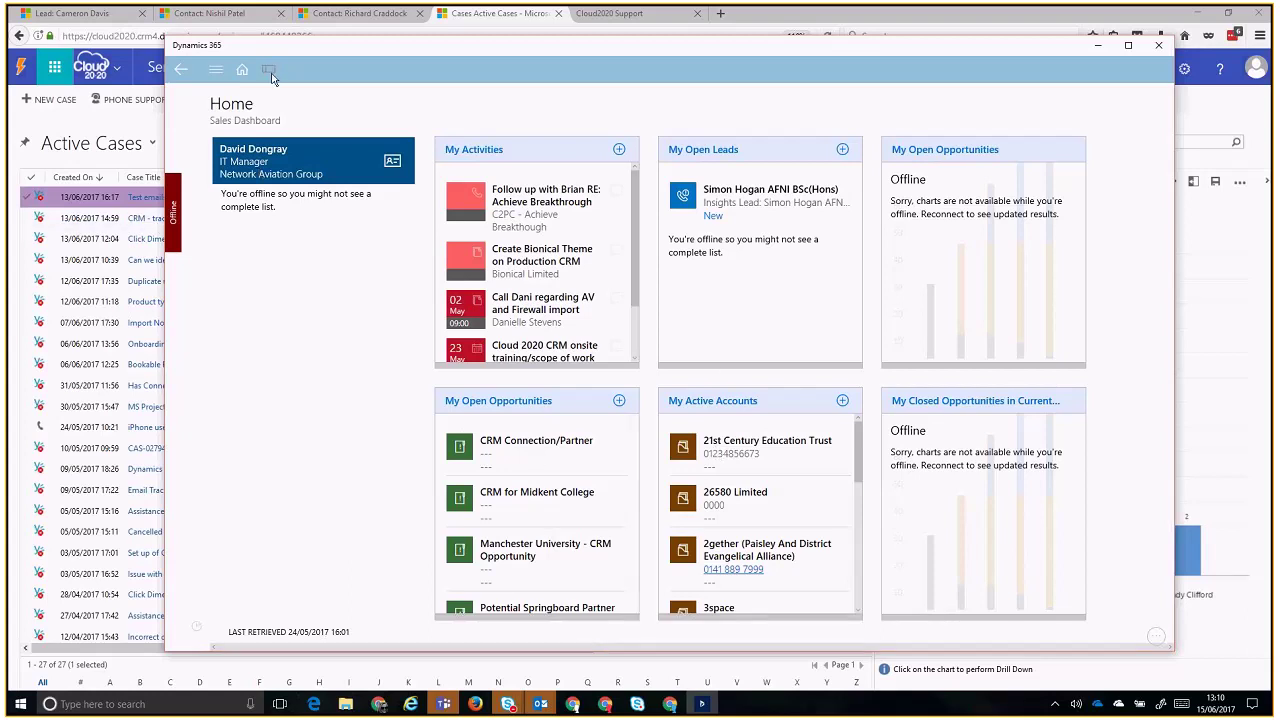
- Open and scroll the featured contact's record, then minimise the app and switch to a Firefox contact tab
left_click(268, 163)
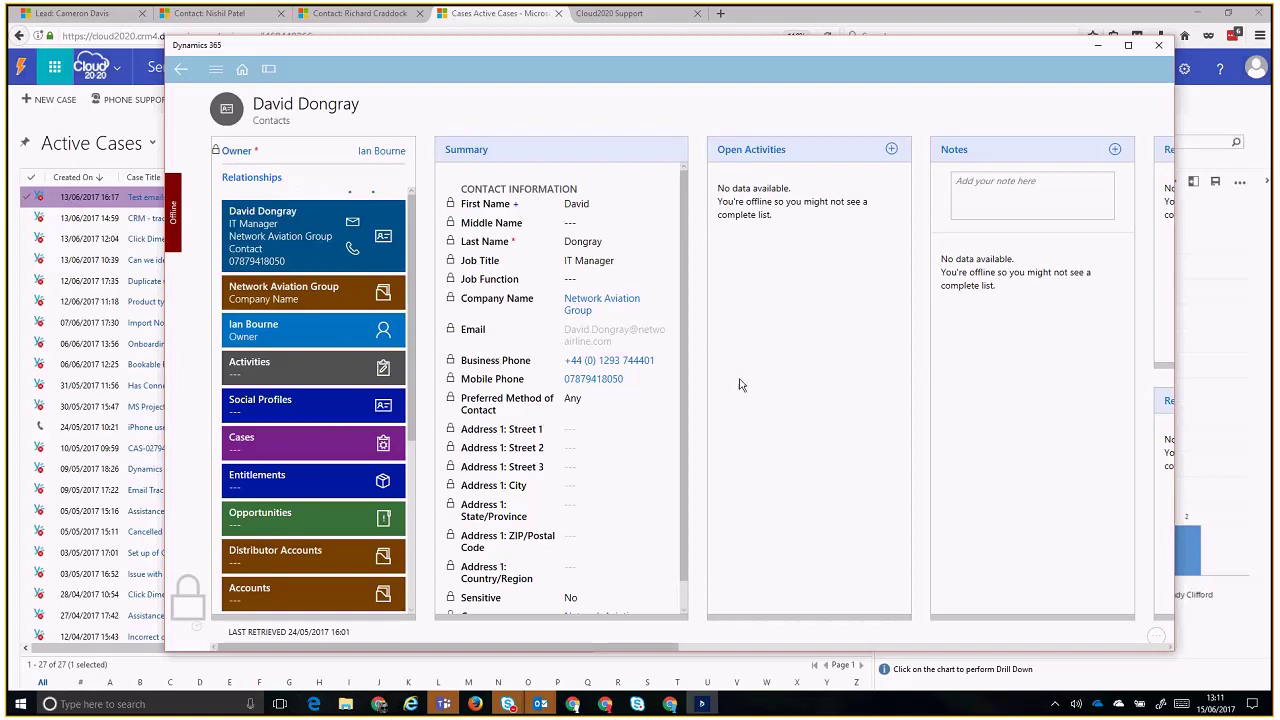
scroll(687, 380, "down", 1)
scroll(692, 340, "up", 1)
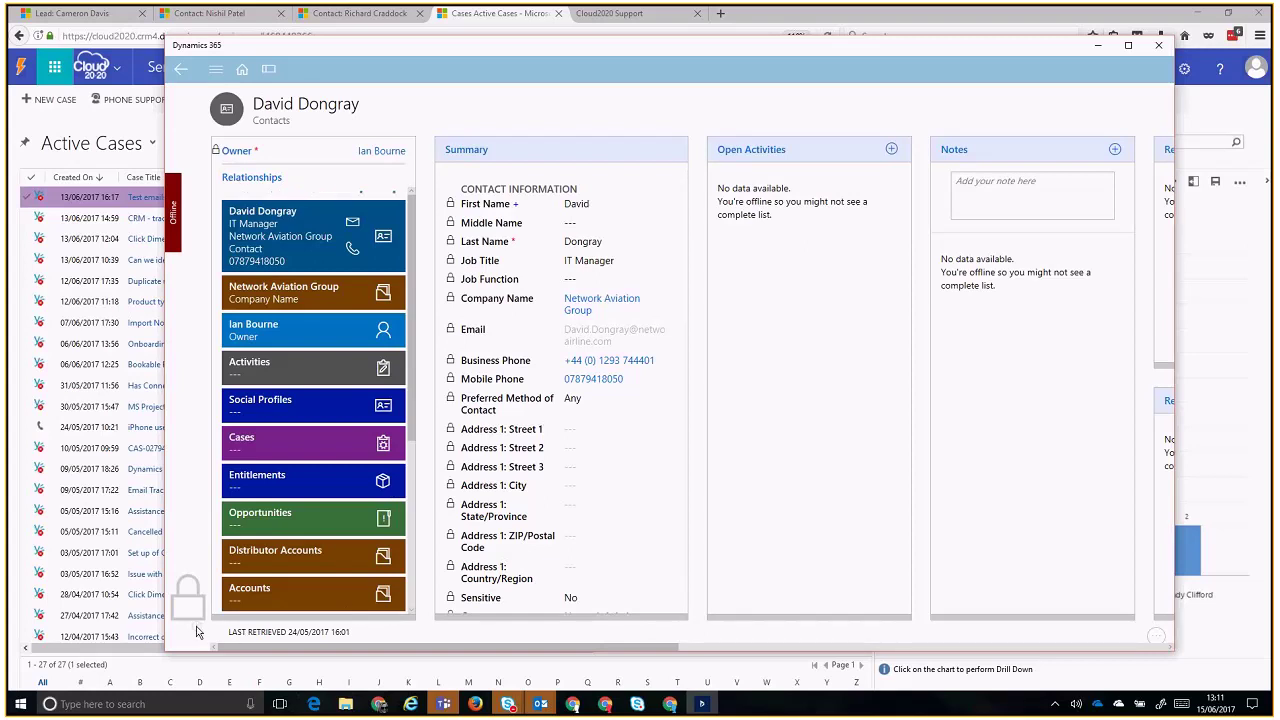
scroll(361, 393, "down", 5)
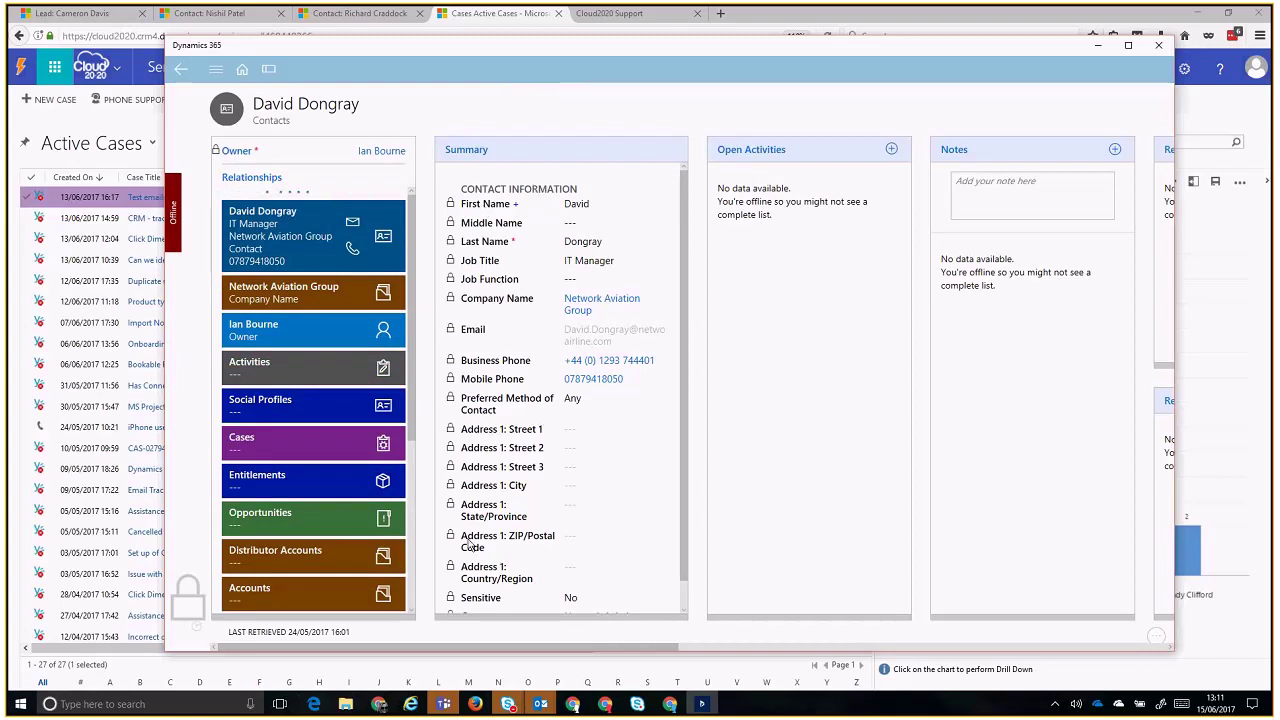
left_click_drag(464, 650, 372, 640)
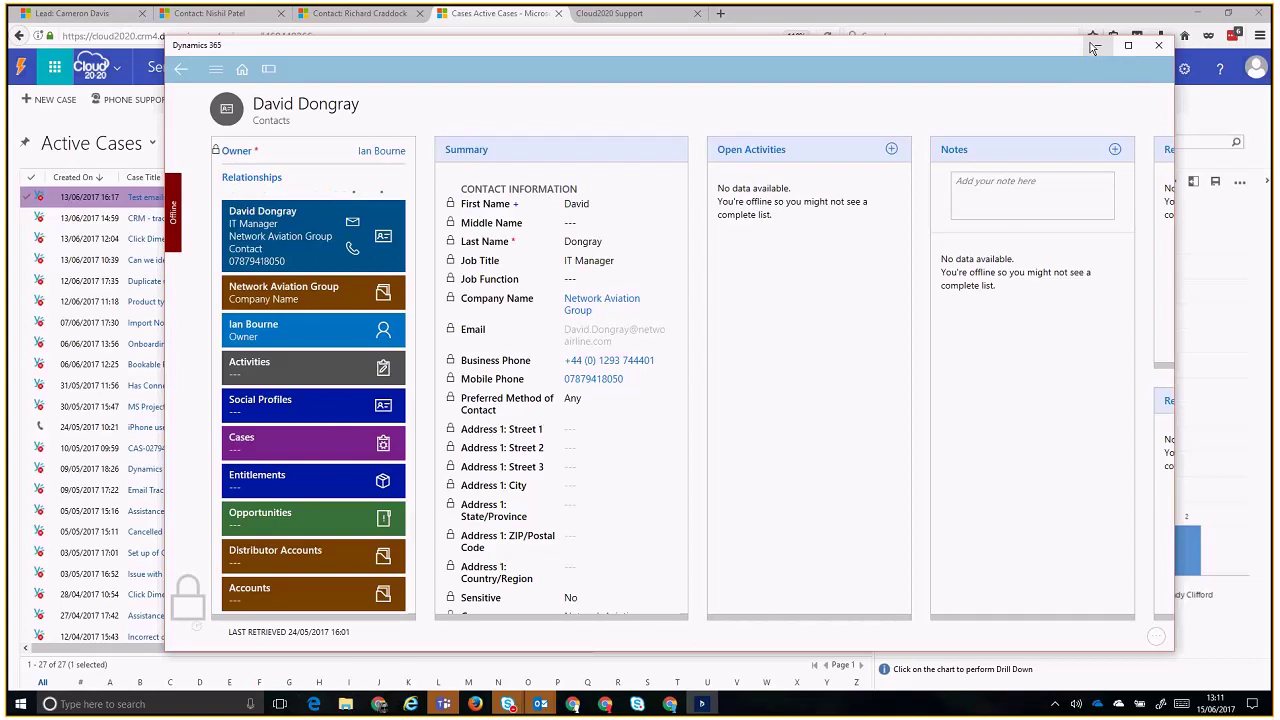
left_click(1094, 46)
left_click(360, 13)
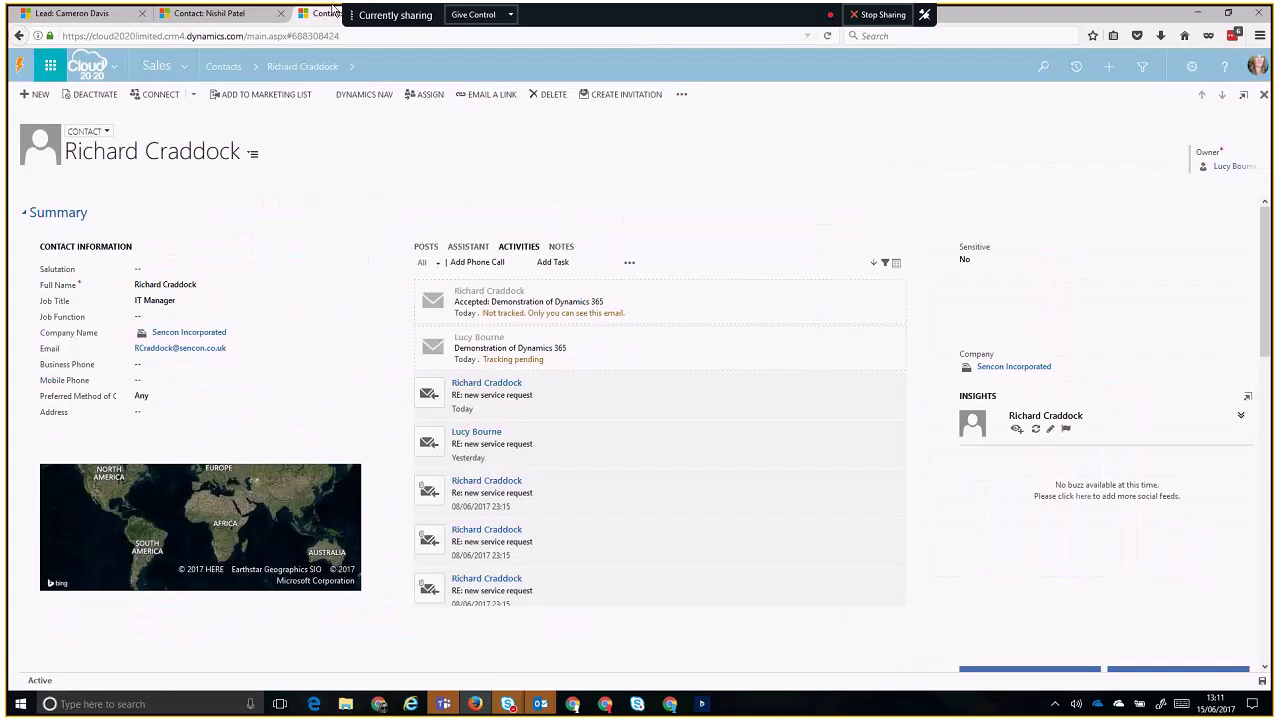
- Switch to the Lead tab and choose Opportunities from the Sales navigation menu
left_click(215, 13)
left_click(84, 13)
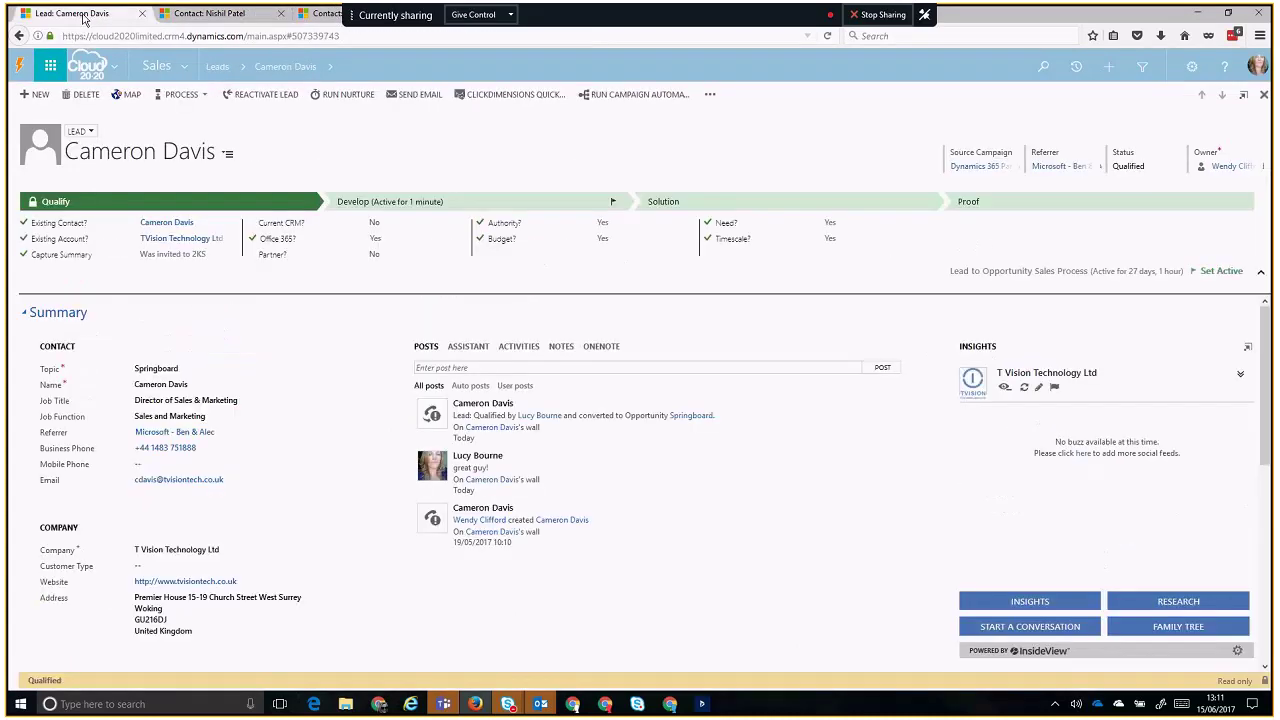
left_click(190, 67)
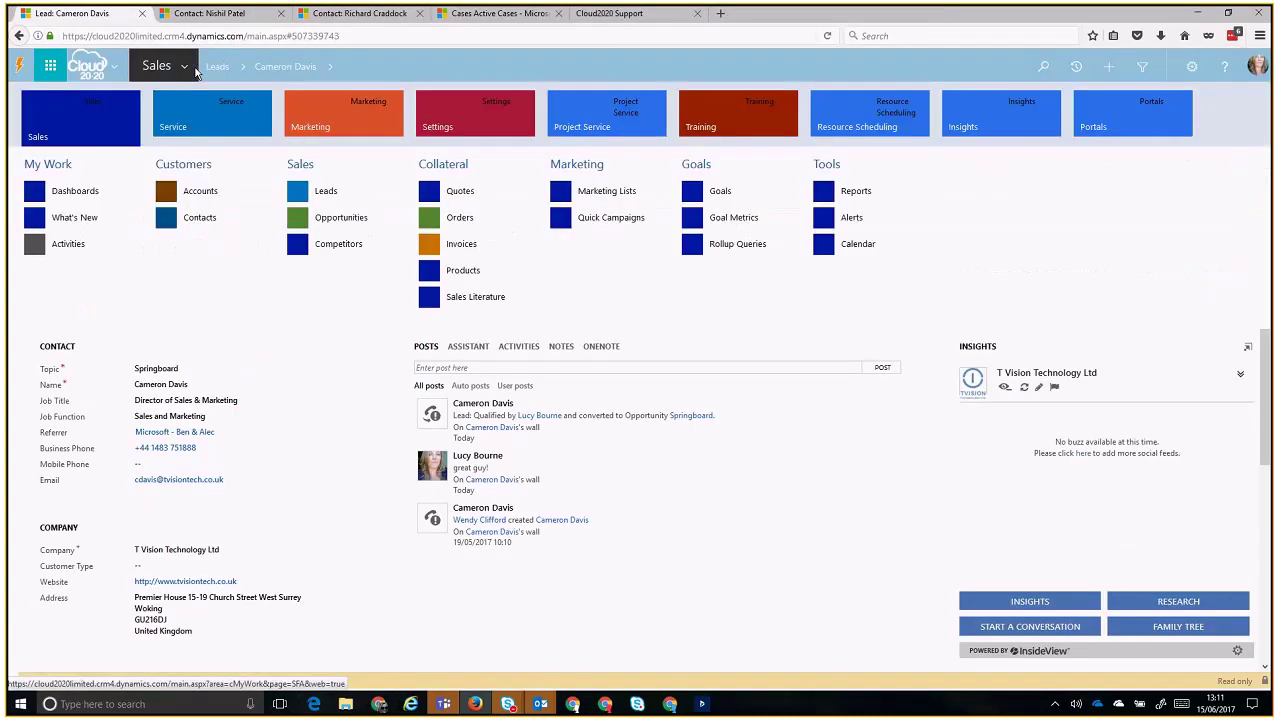
left_click(341, 218)
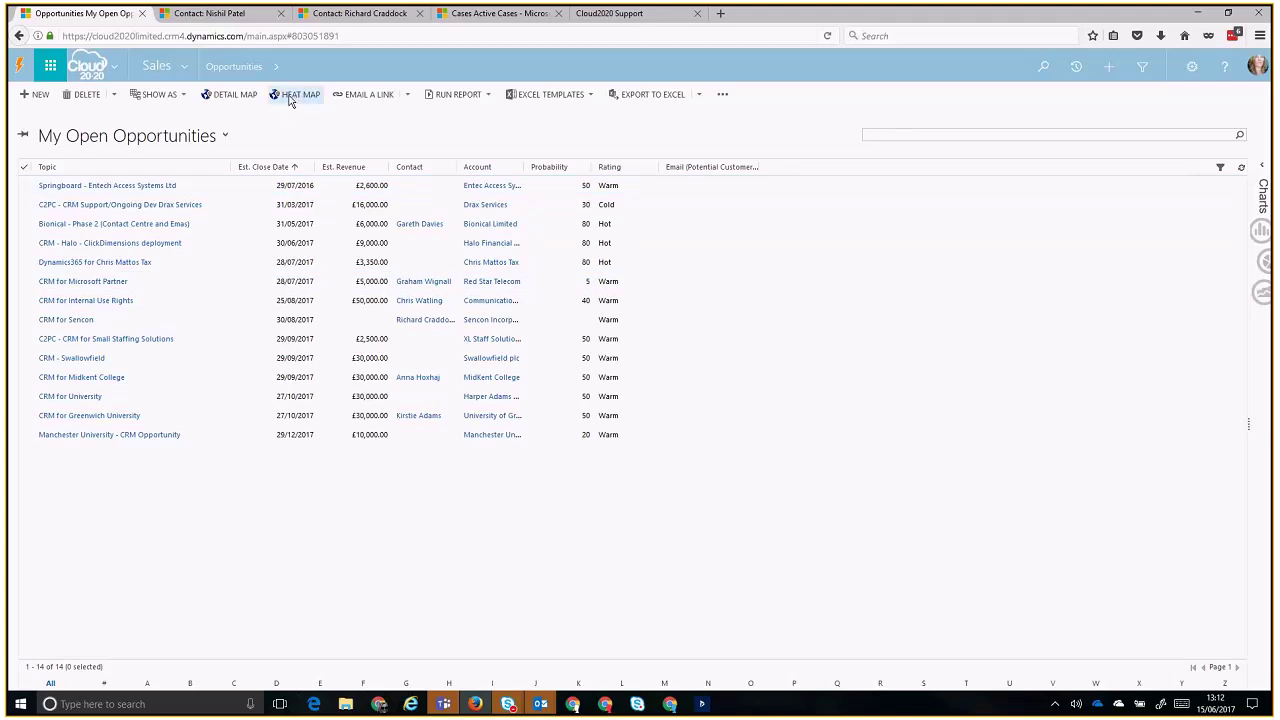
- Preview open opportunities on the Maplytics heat map, close it, and open the Sales Activity Social Dashboard
left_click(289, 100)
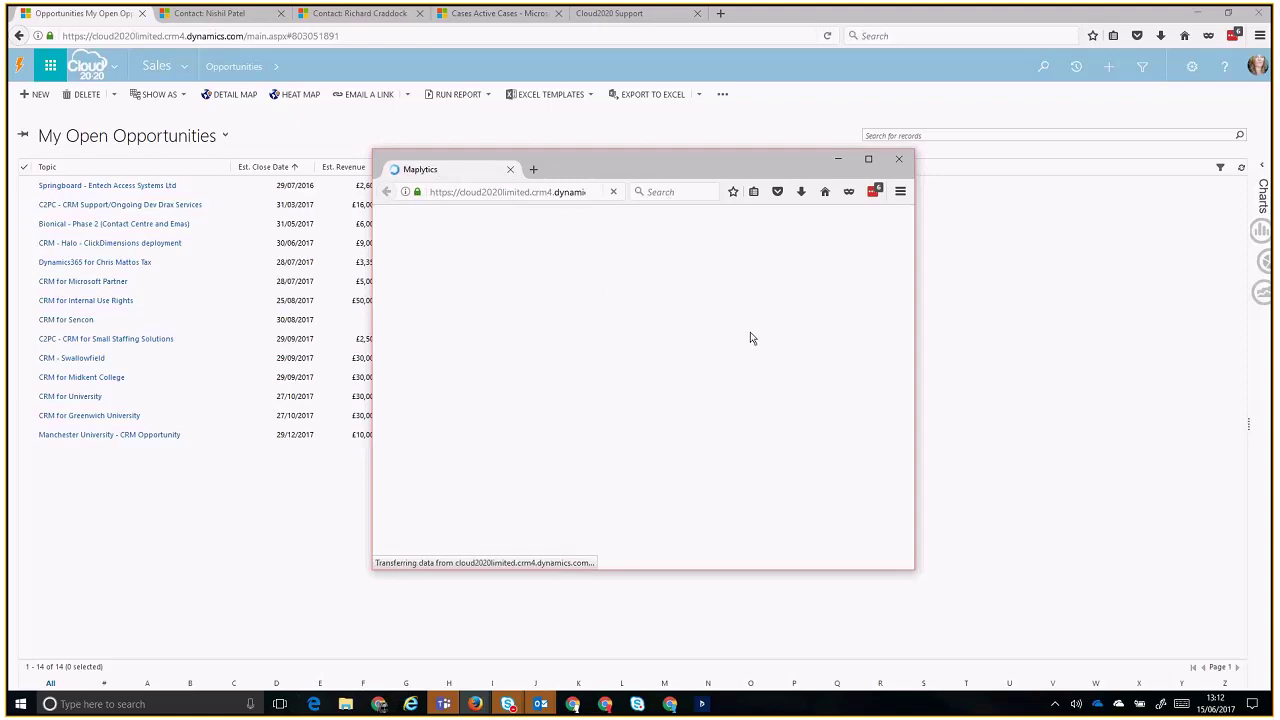
left_click_drag(770, 157, 1017, 122)
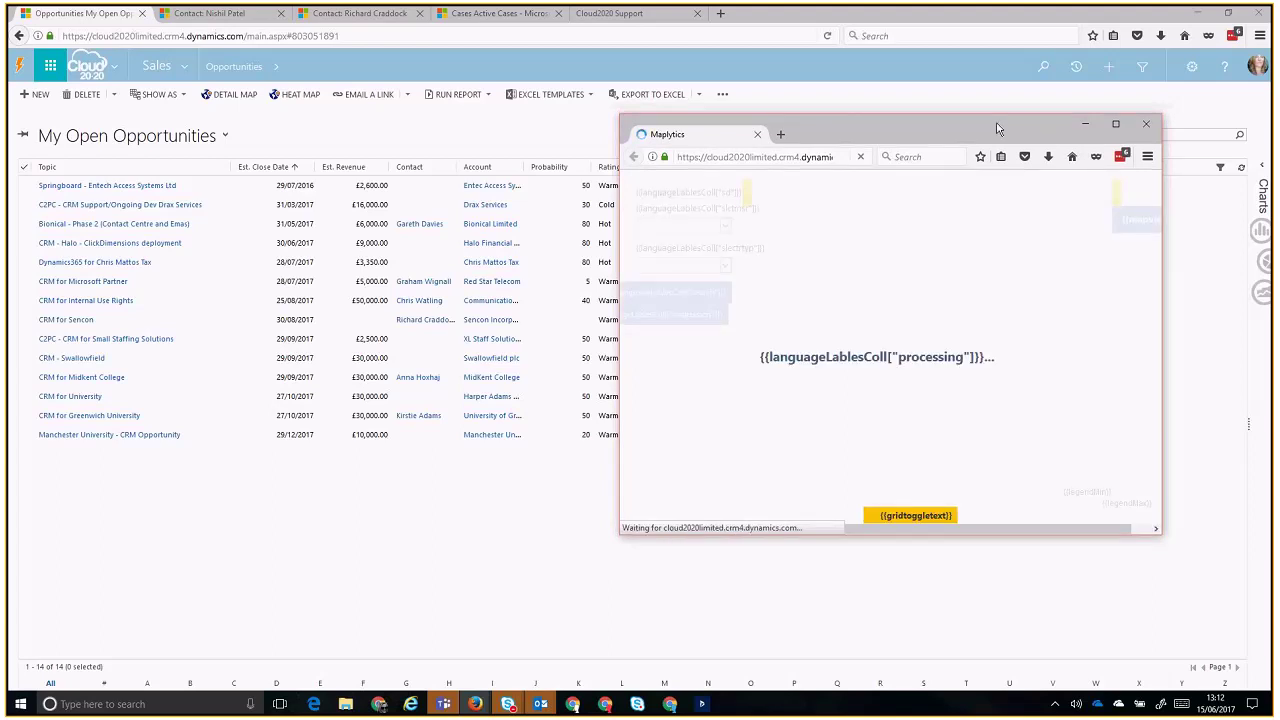
left_click(1146, 124)
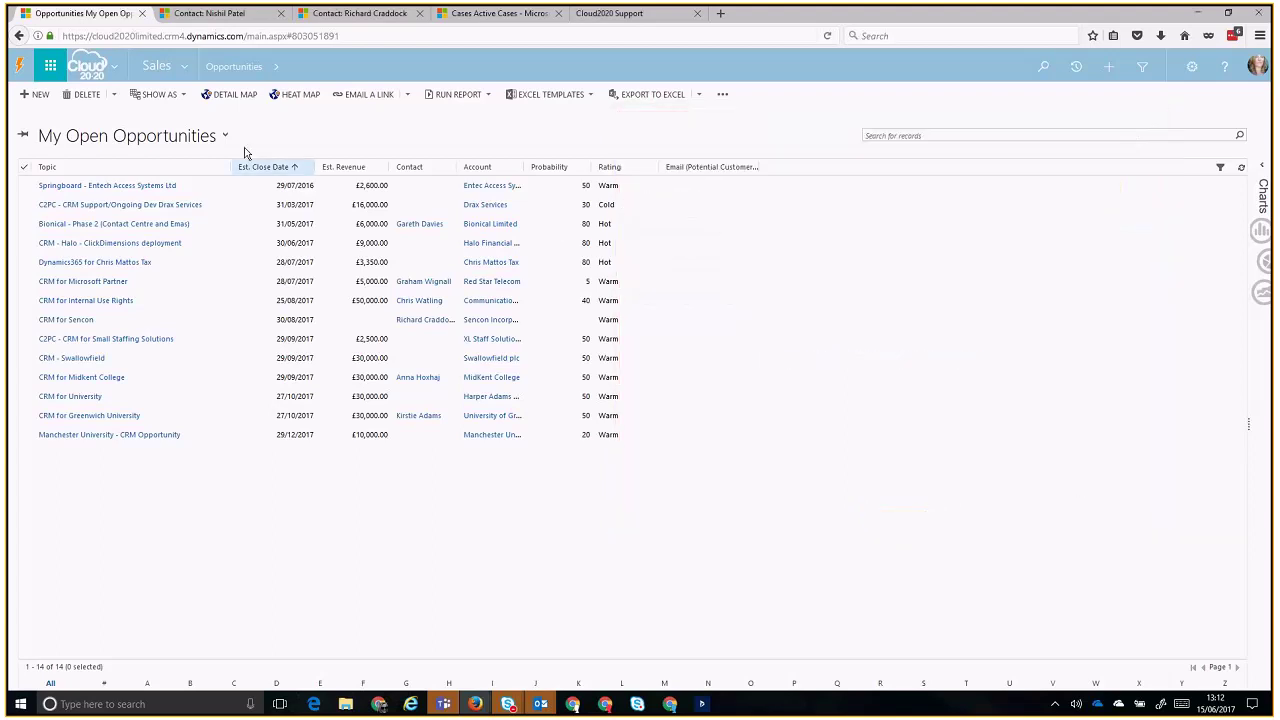
left_click(157, 67)
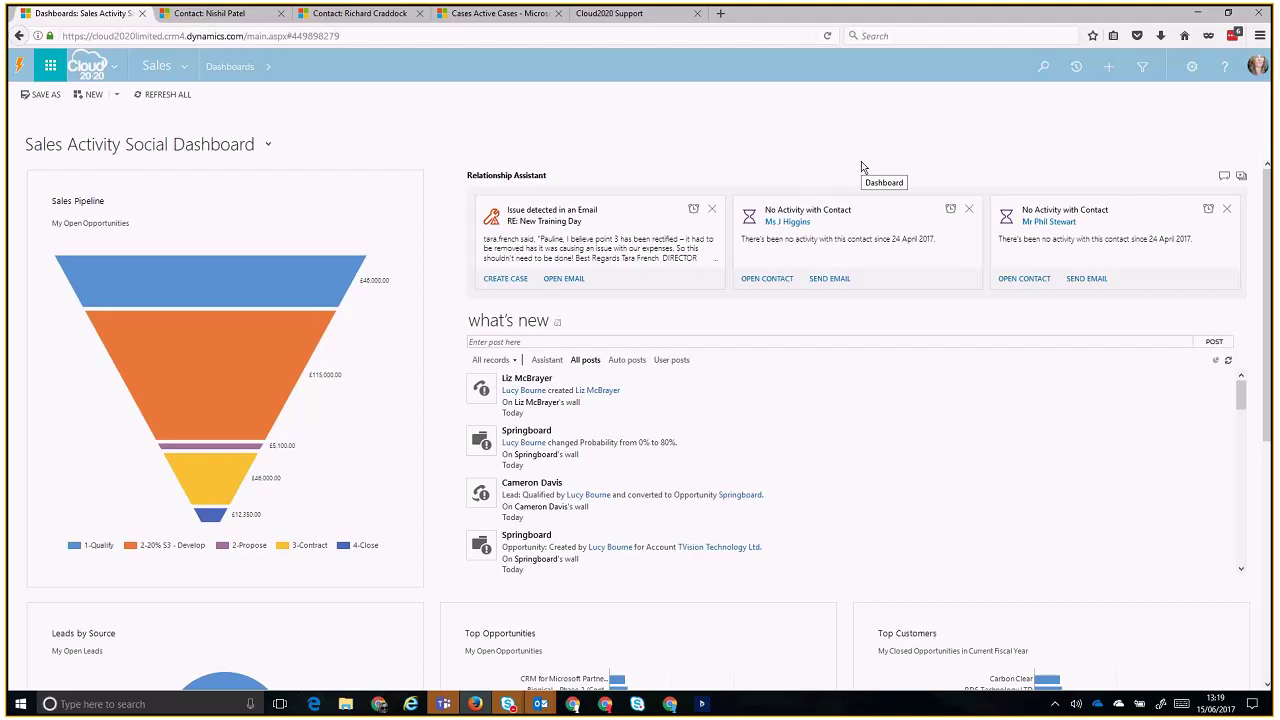
left_click(188, 68)
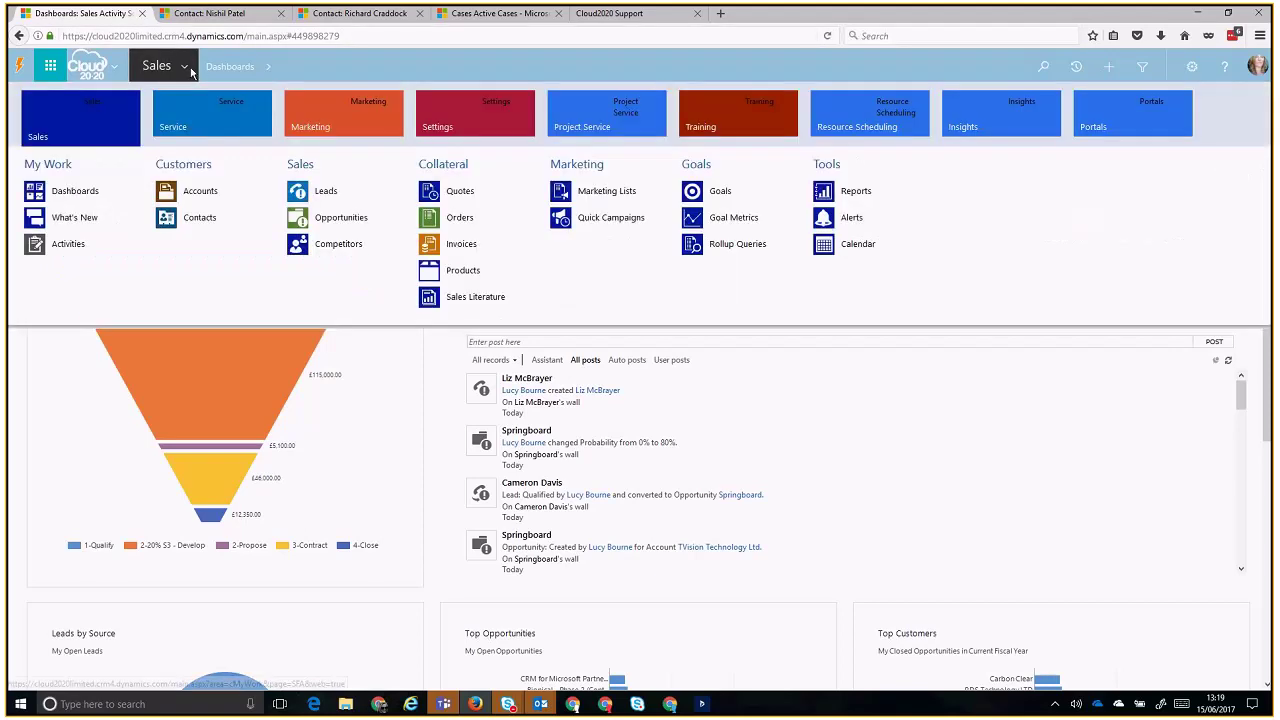
left_click(339, 121)
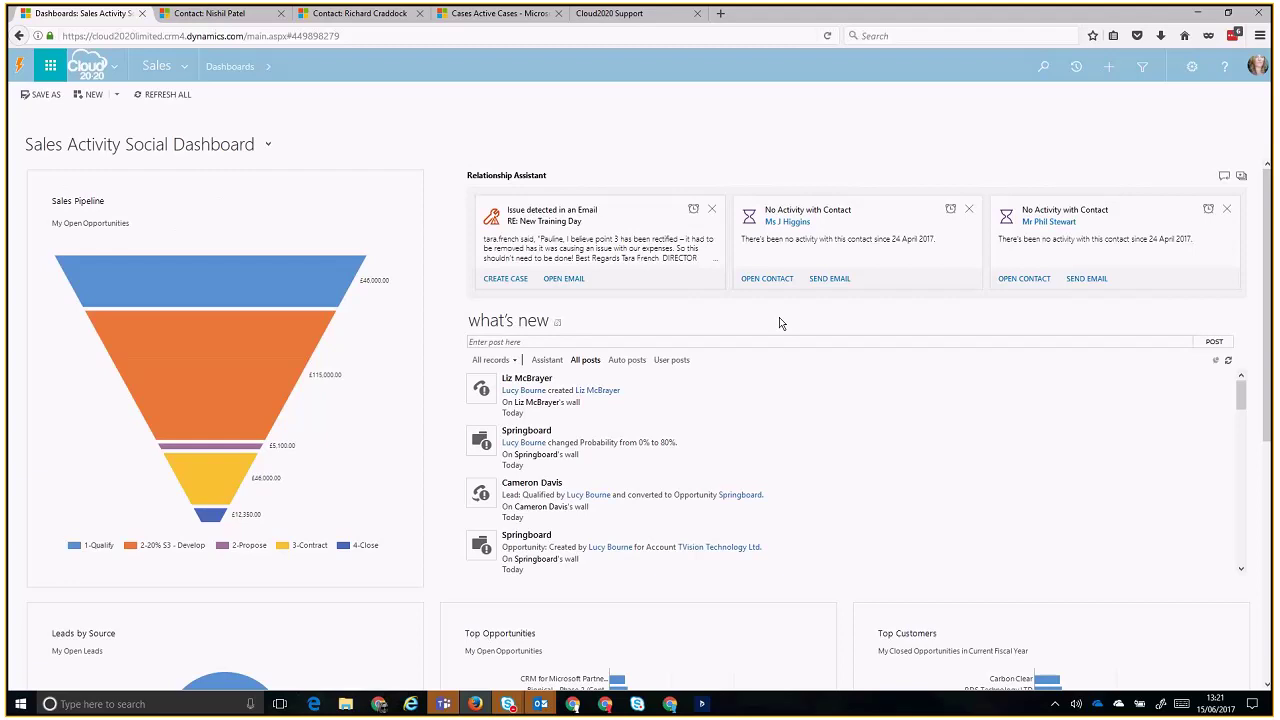
mouse_move(781, 380)
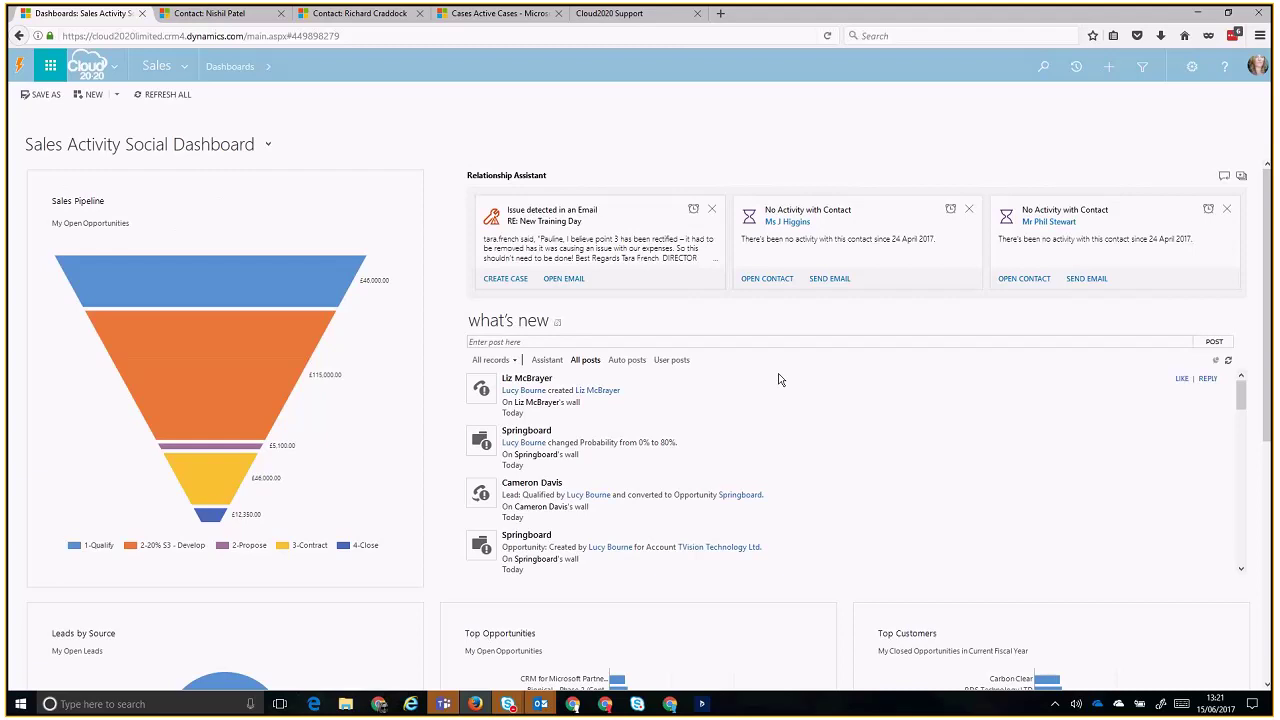